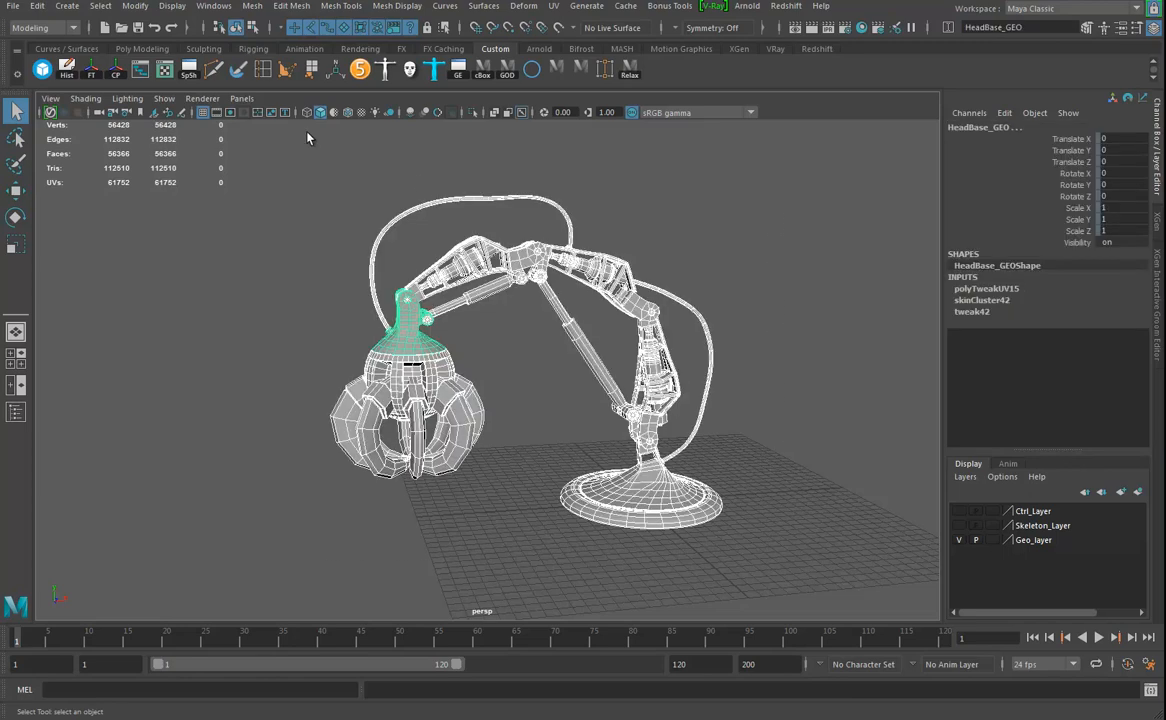
- Examine the claw arm's UV shells and their tile layout in the UV Editor
{"action": "left_click", "coordinate": [164, 69]}
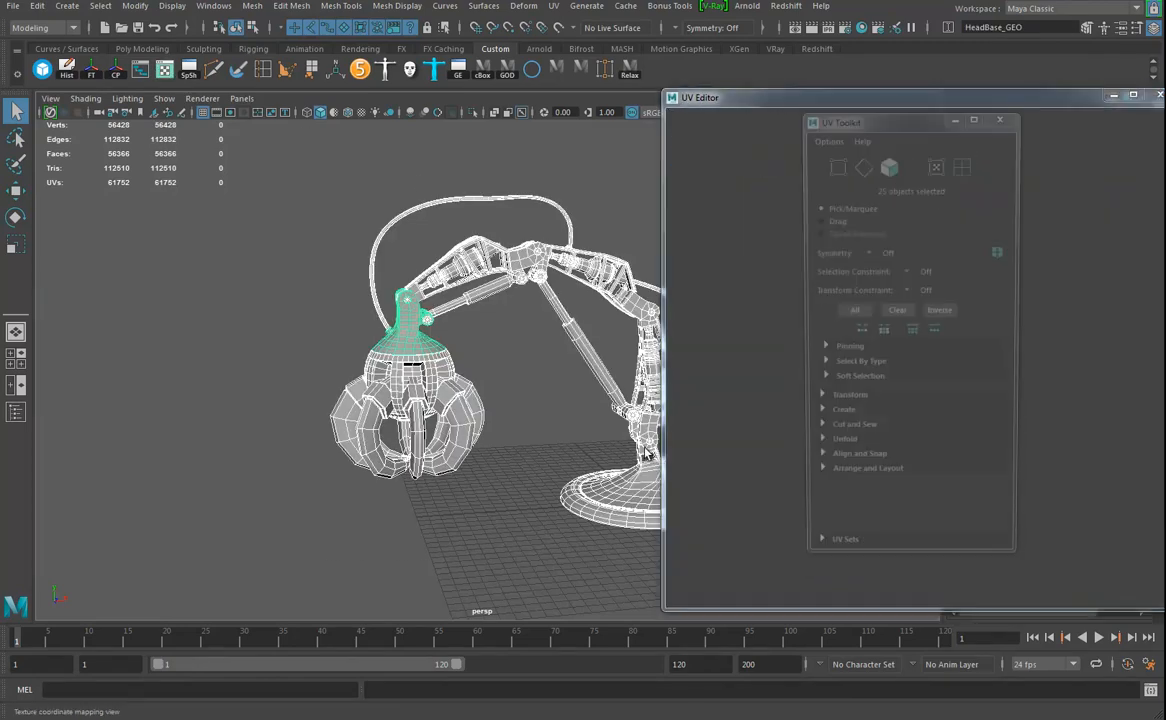
{"action": "left_click", "coordinate": [1007, 117]}
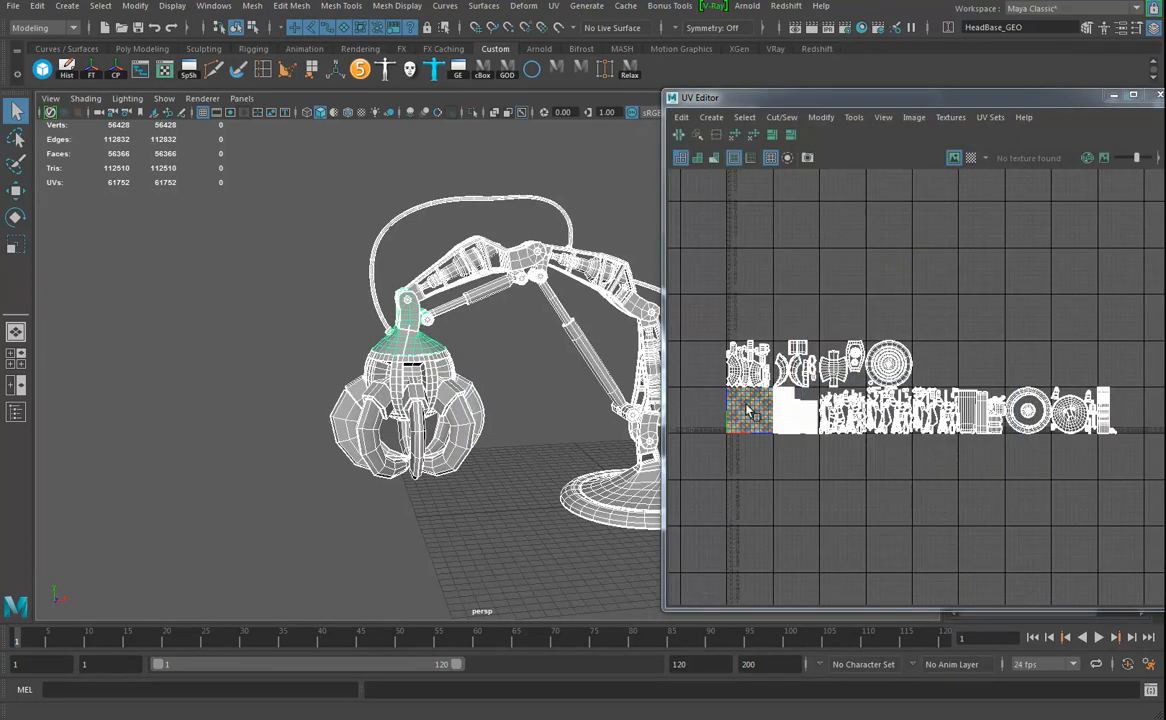
{"action": "scroll", "coordinate": [820, 457], "scroll_direction": "up", "scroll_amount": 3}
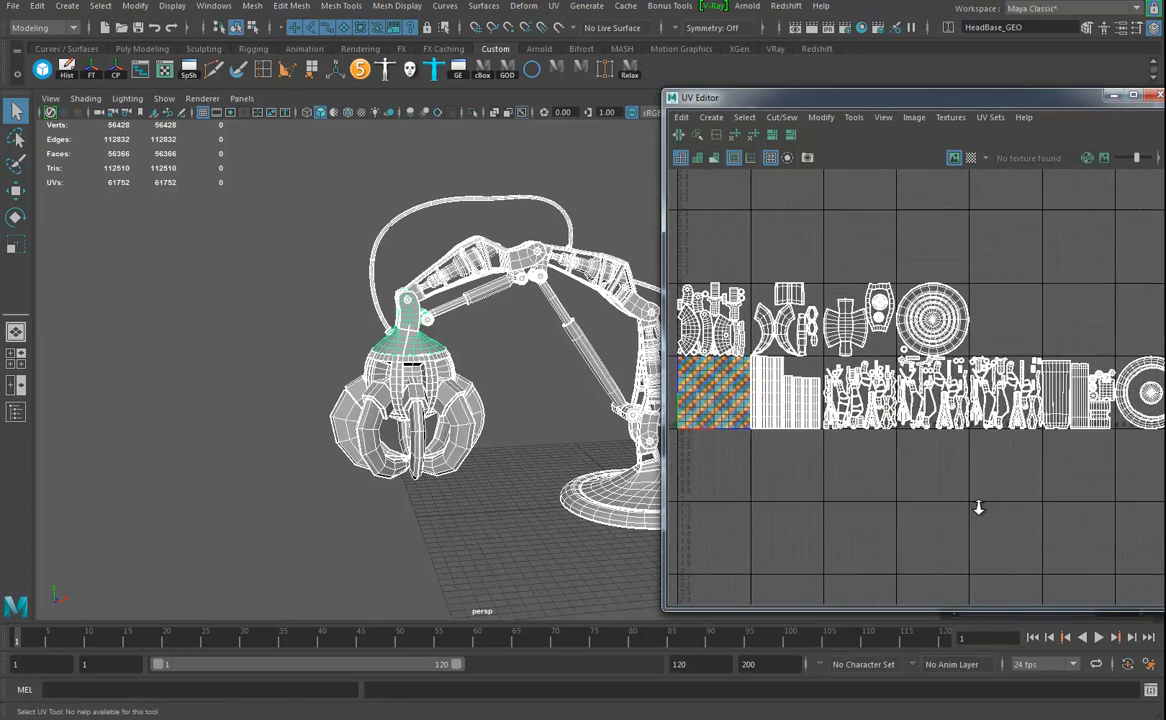
{"action": "right_click_drag", "start_coordinate": [972, 442], "coordinate": [913, 446], "text": "alt"}
{"action": "middle_click_drag", "start_coordinate": [965, 467], "coordinate": [905, 446], "text": "alt"}
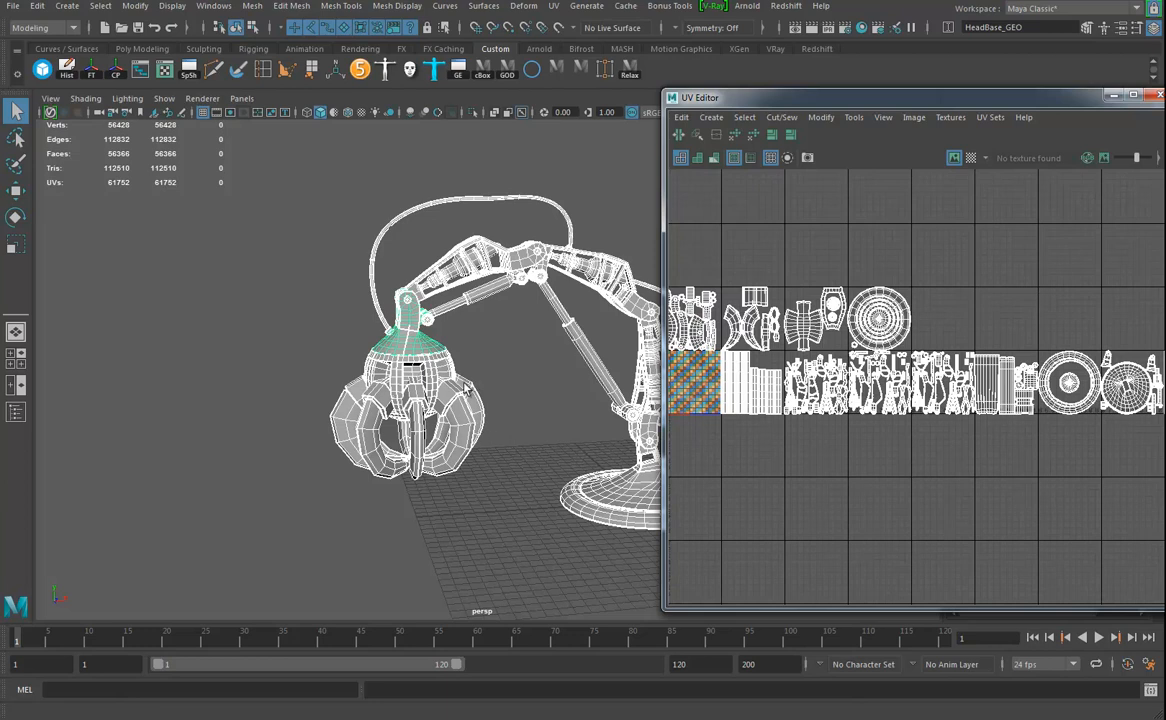
{"action": "left_click_drag", "start_coordinate": [434, 328], "coordinate": [378, 350], "text": "alt"}
{"action": "left_click", "coordinate": [1155, 97]}
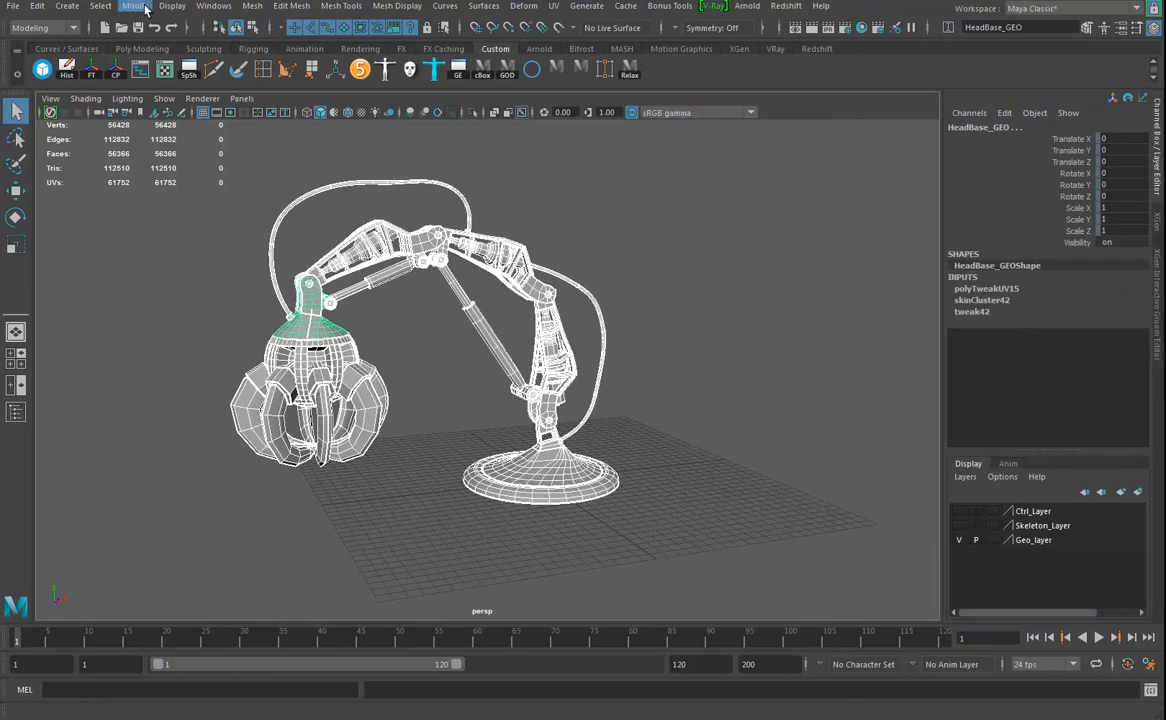
- Delete the non-deformer history on the selected claw arm meshes
{"action": "left_click", "coordinate": [35, 6]}
{"action": "mouse_move", "coordinate": [155, 175]}
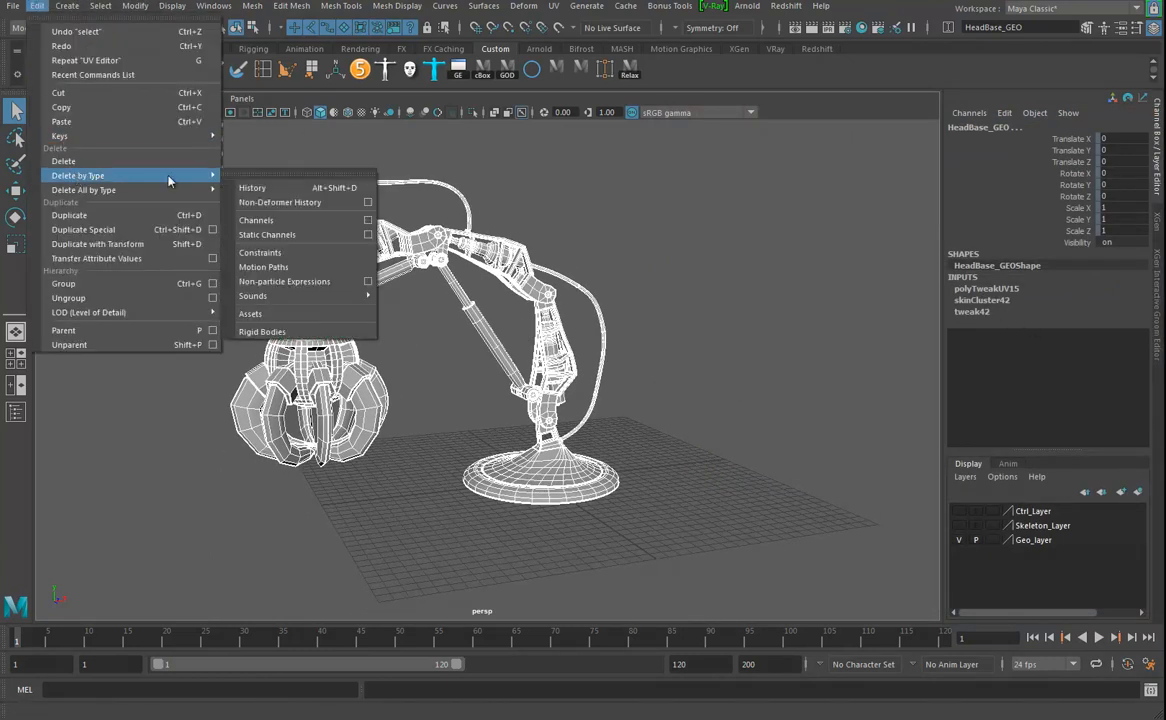
{"action": "left_click", "coordinate": [304, 203]}
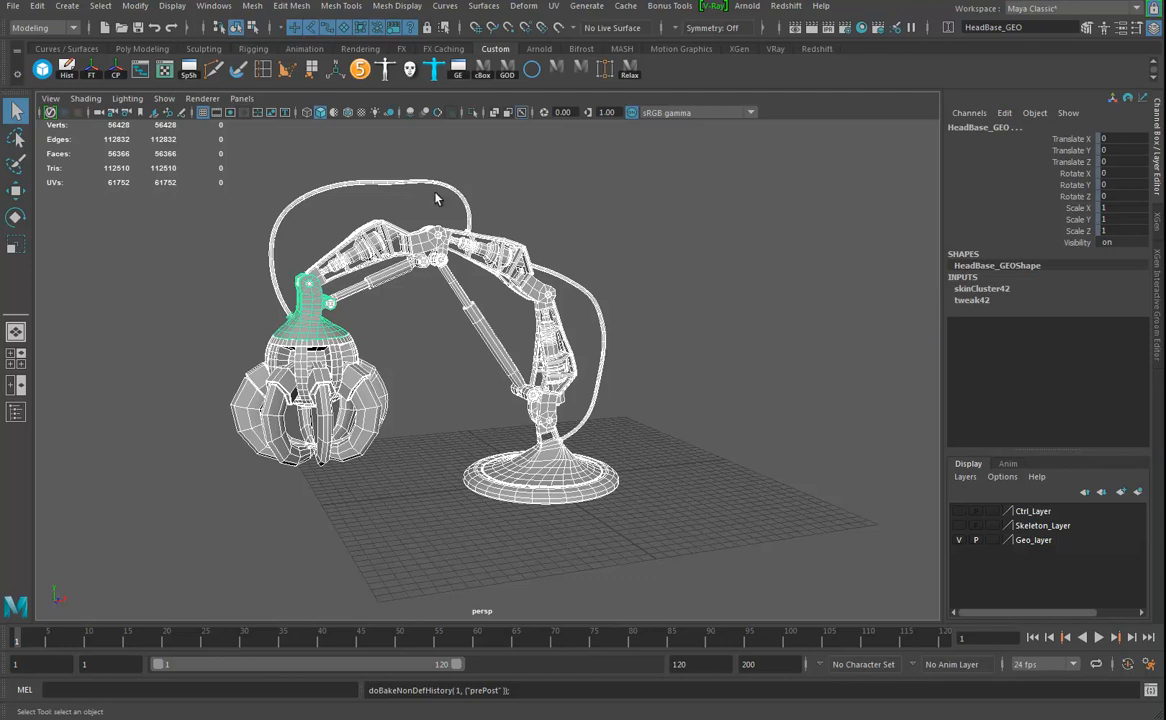
- Select all the claw arm geometry and apply Soften Edge to its normals
{"action": "left_click", "coordinate": [383, 6]}
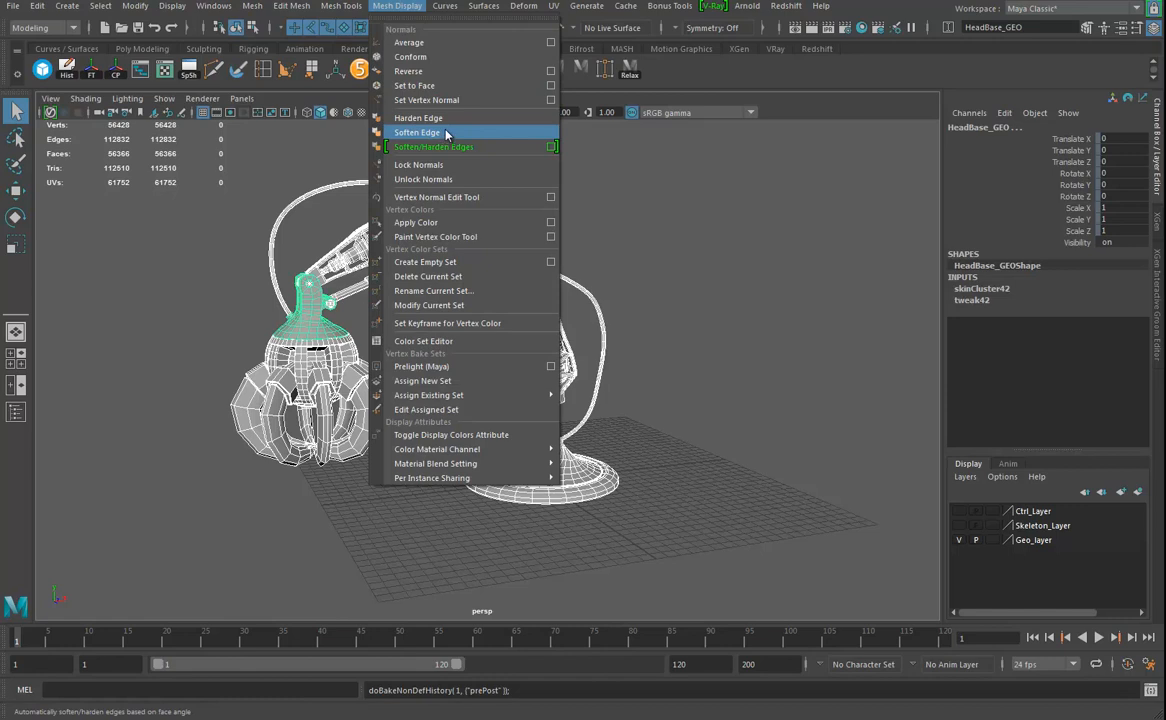
{"action": "left_click", "coordinate": [553, 6]}
{"action": "left_click", "coordinate": [772, 396]}
{"action": "left_click", "coordinate": [770, 396]}
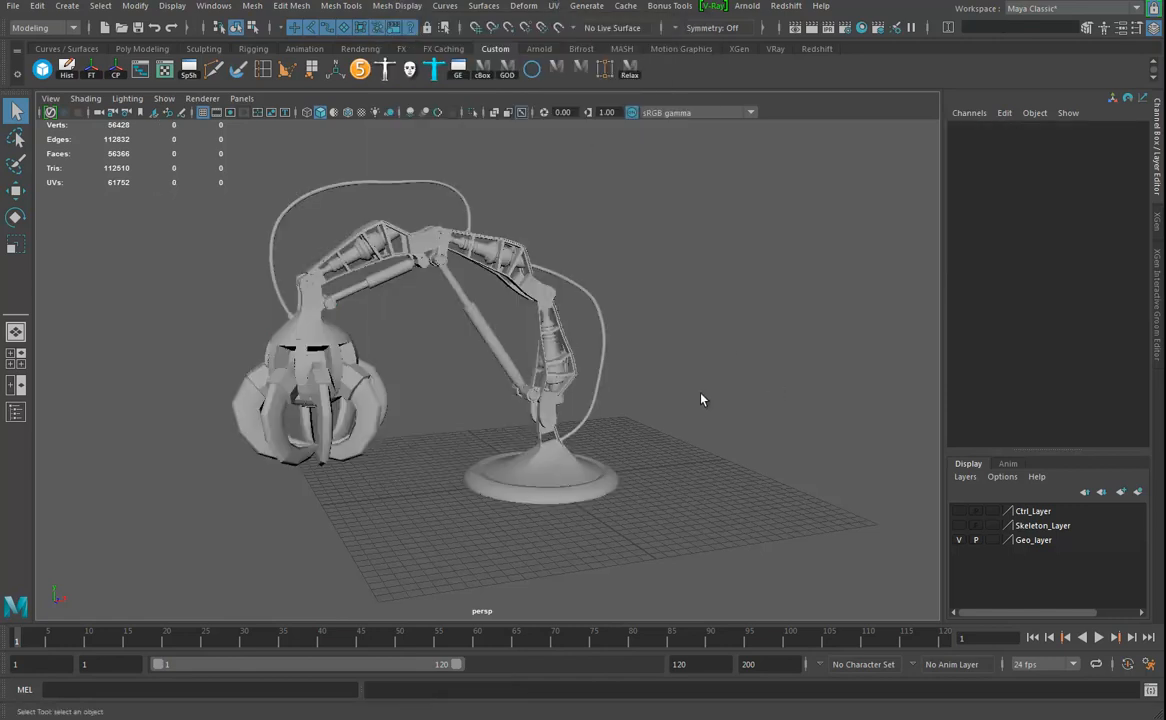
{"action": "left_click_drag", "start_coordinate": [181, 153], "coordinate": [574, 461]}
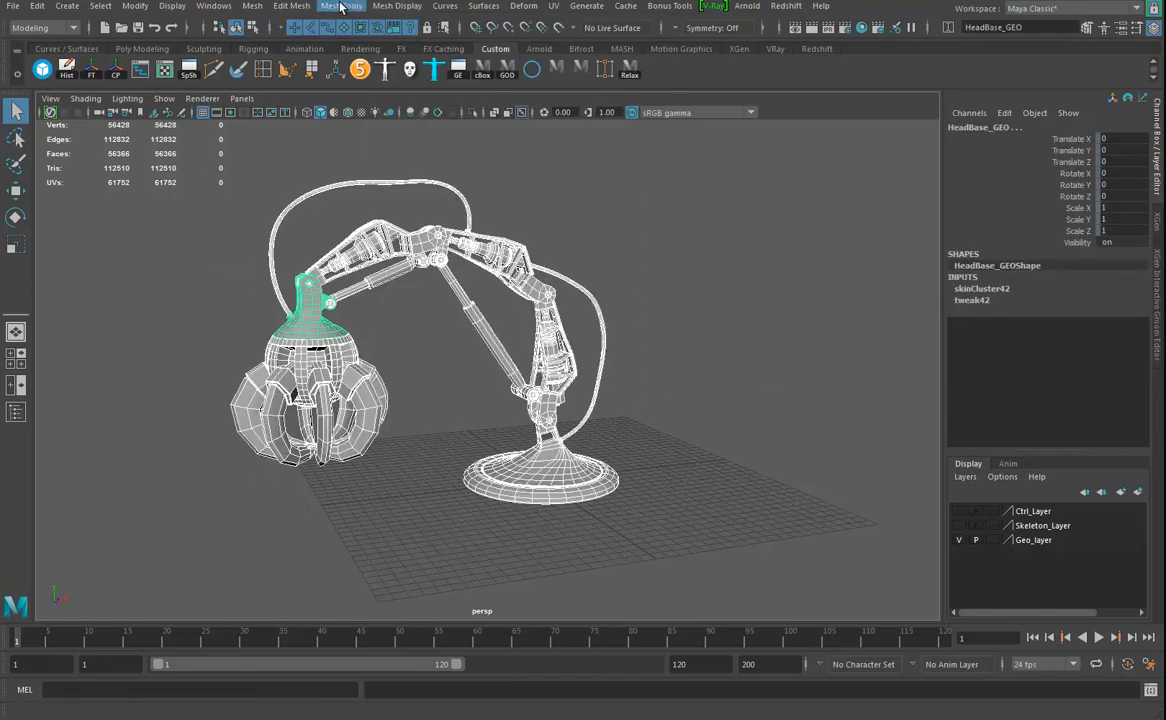
{"action": "left_click", "coordinate": [397, 6]}
{"action": "left_click", "coordinate": [386, 123]}
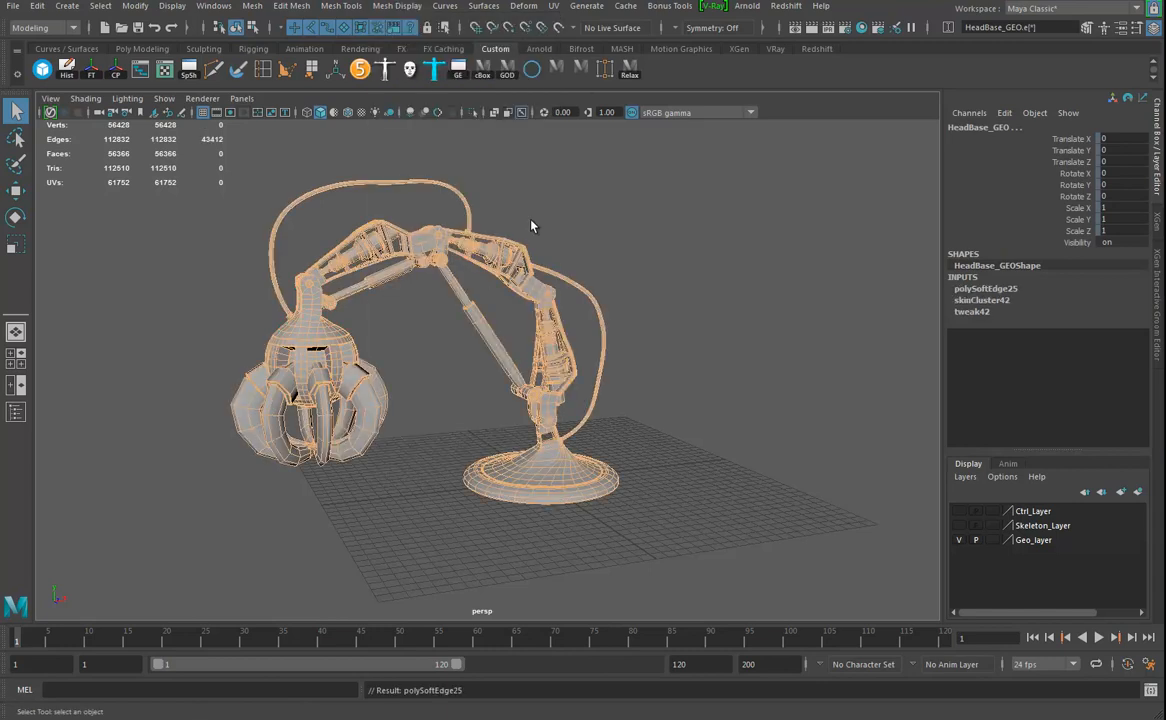
- Reselect the whole claw arm and delete the non-deformer history left by the edge softening
{"action": "left_click_drag", "start_coordinate": [182, 203], "coordinate": [560, 480]}
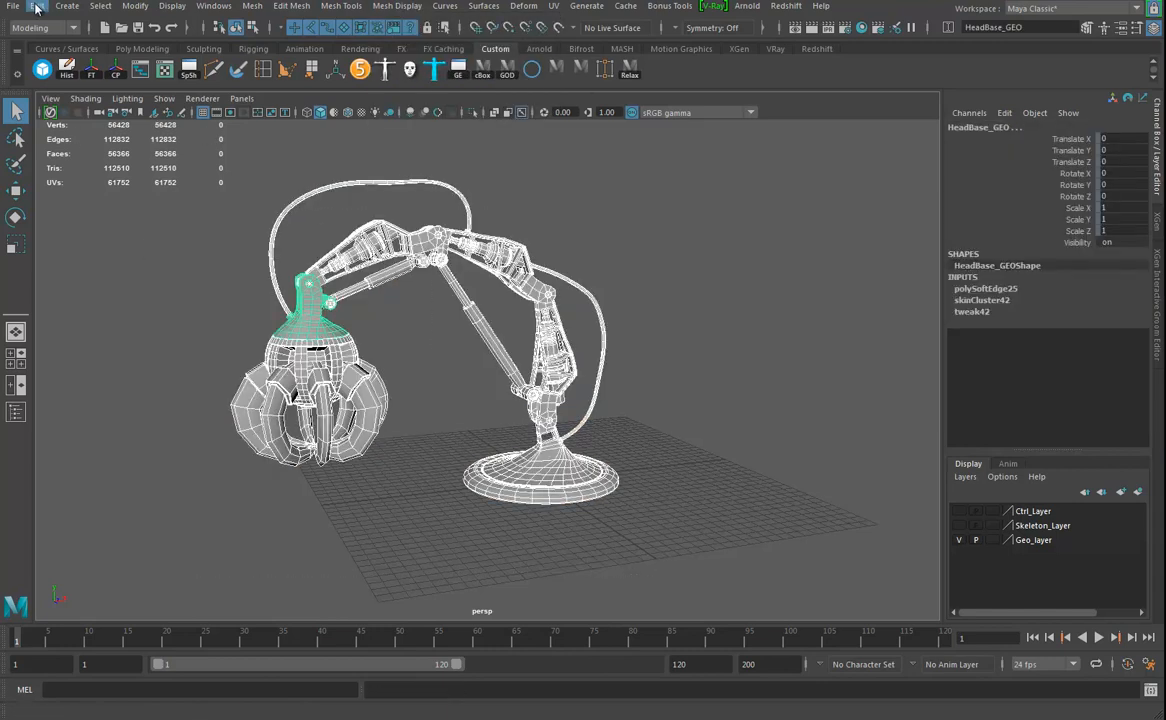
{"action": "left_click", "coordinate": [37, 6]}
{"action": "mouse_move", "coordinate": [79, 188]}
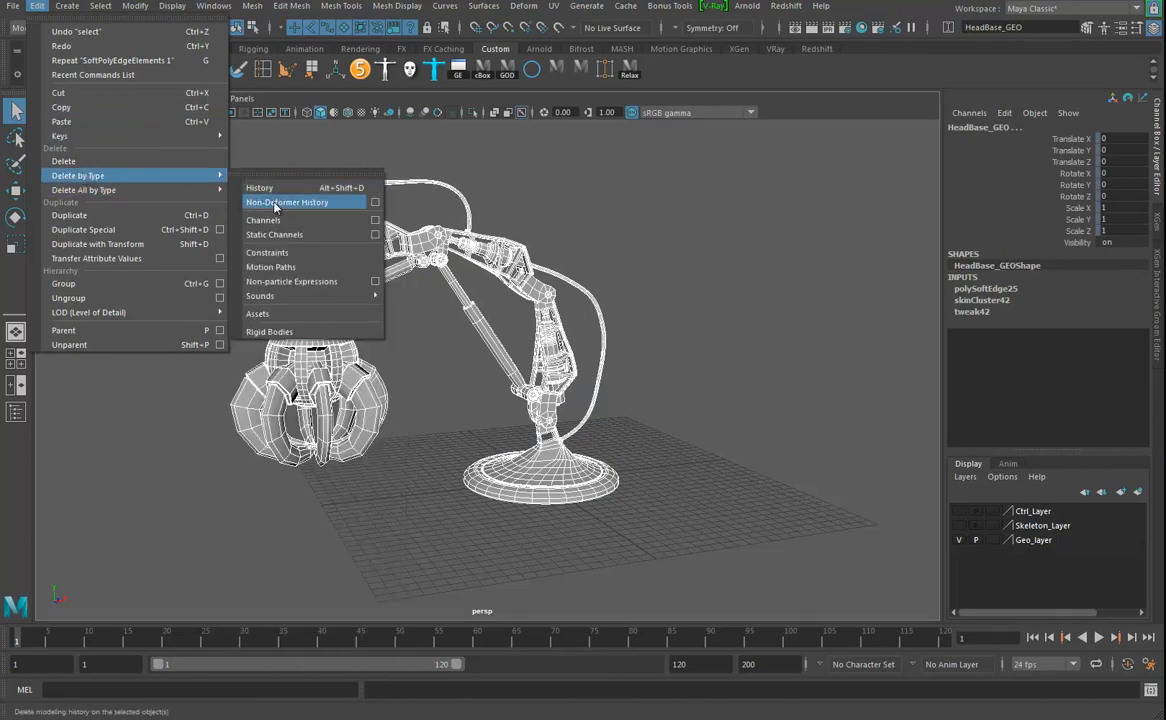
{"action": "left_click", "coordinate": [275, 208]}
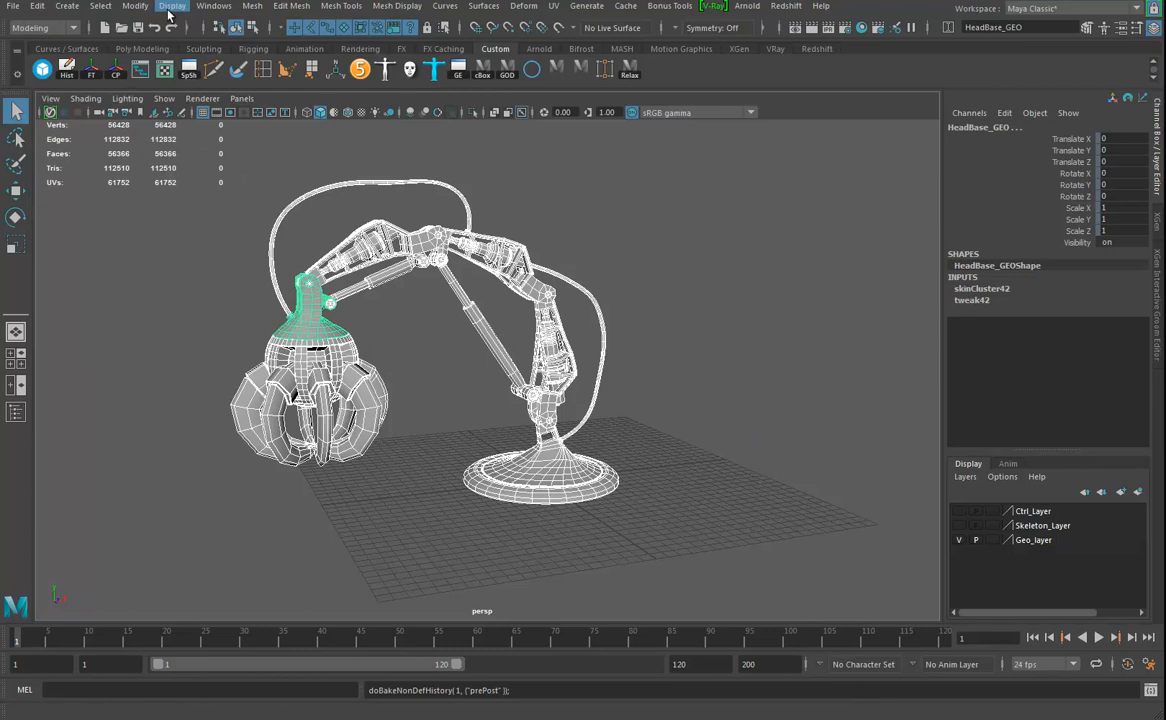
- Clear the selection and select all the claw arm geometry again
{"action": "left_click", "coordinate": [252, 5]}
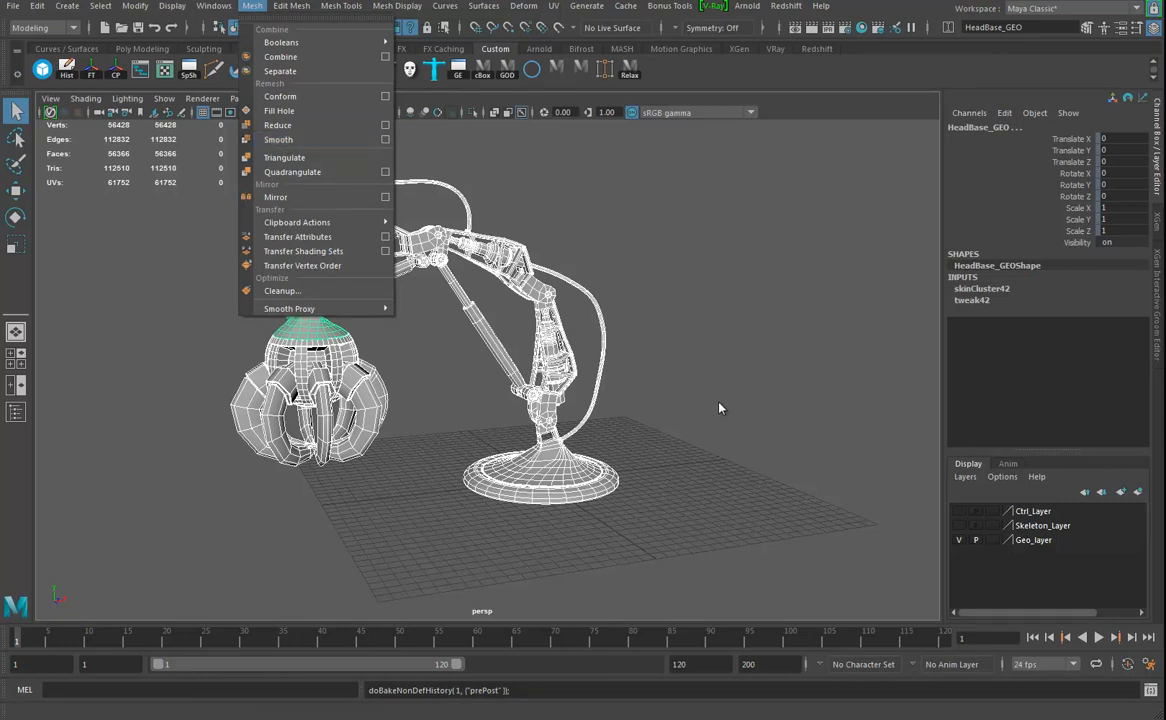
{"action": "left_click", "coordinate": [716, 436]}
{"action": "left_click", "coordinate": [715, 433]}
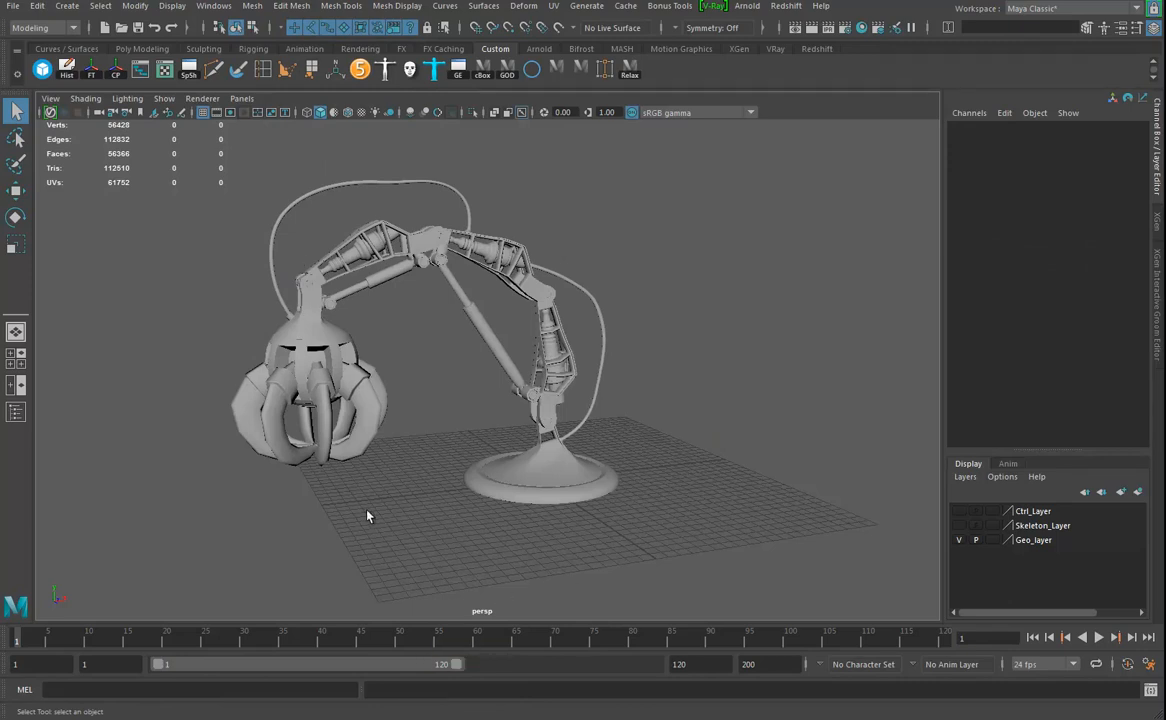
{"action": "left_click_drag", "start_coordinate": [200, 177], "coordinate": [763, 557]}
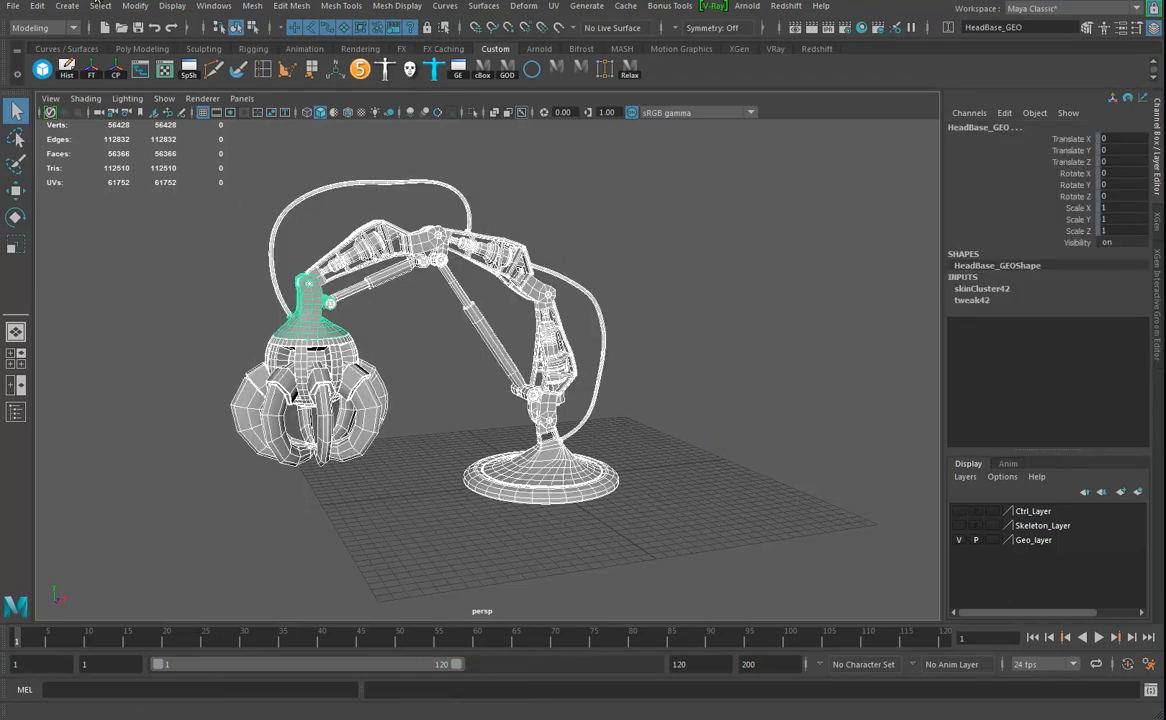
- Check in the Plug-in Manager whether objExport.mll is loaded and set to auto load
{"action": "left_click", "coordinate": [213, 6]}
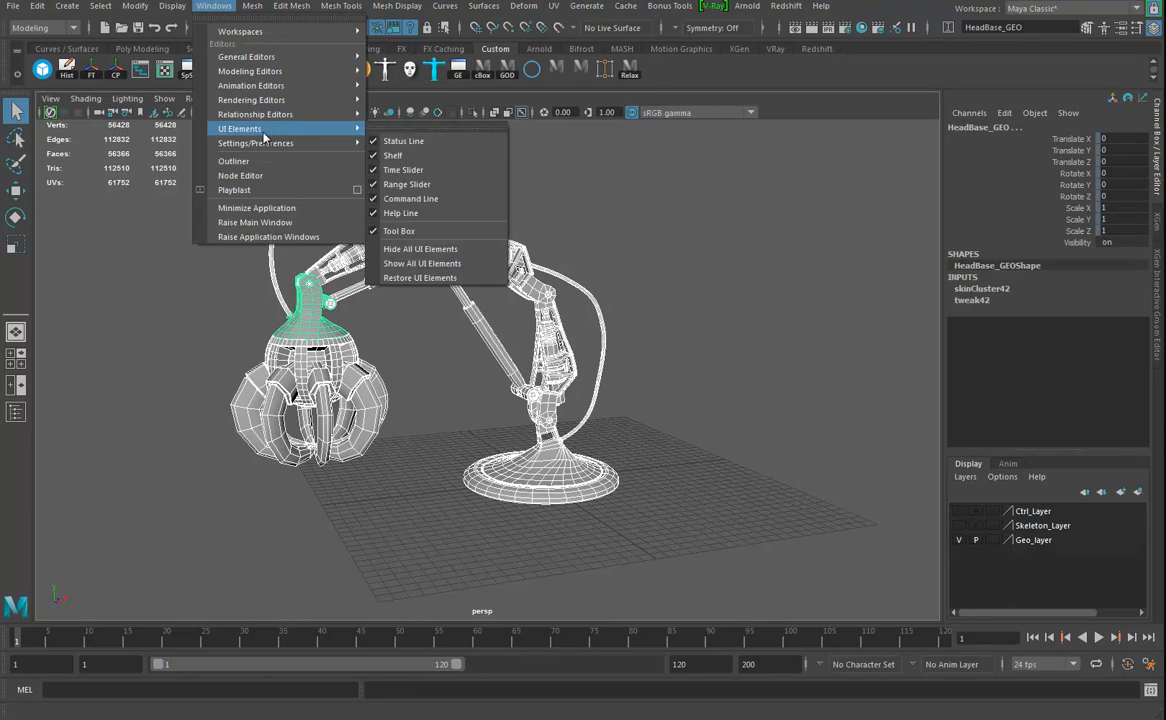
{"action": "mouse_move", "coordinate": [327, 147]}
{"action": "left_click", "coordinate": [405, 248]}
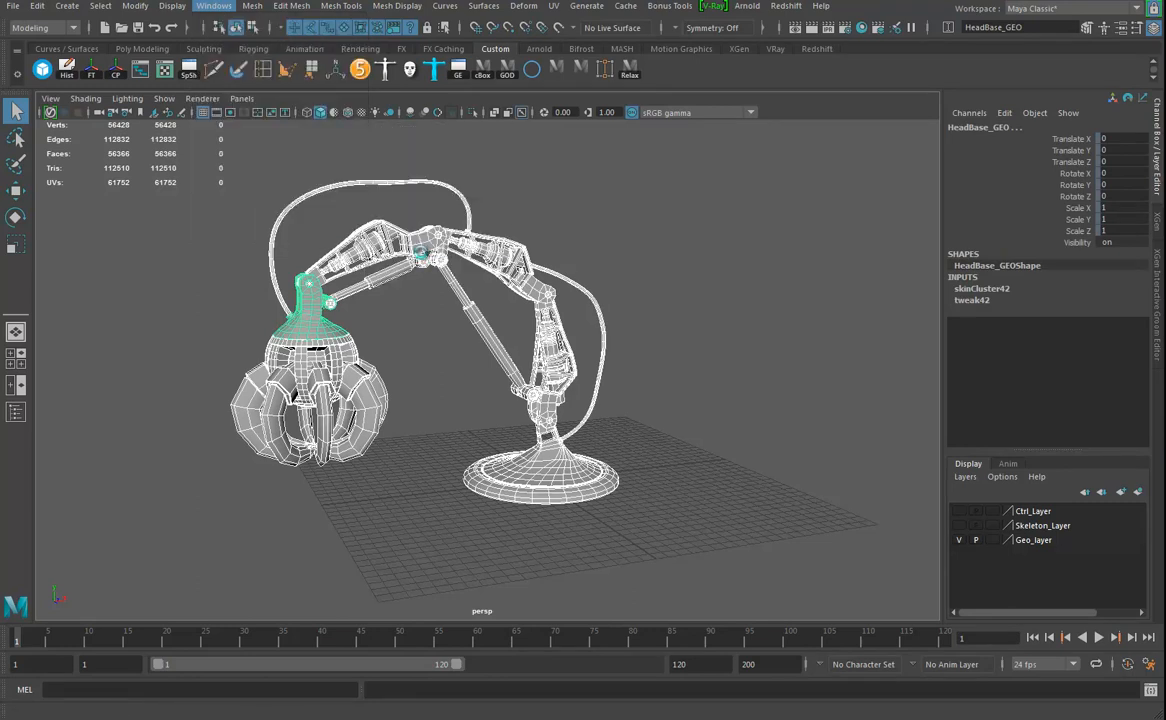
{"action": "scroll", "coordinate": [277, 330], "scroll_direction": "down", "scroll_amount": 5}
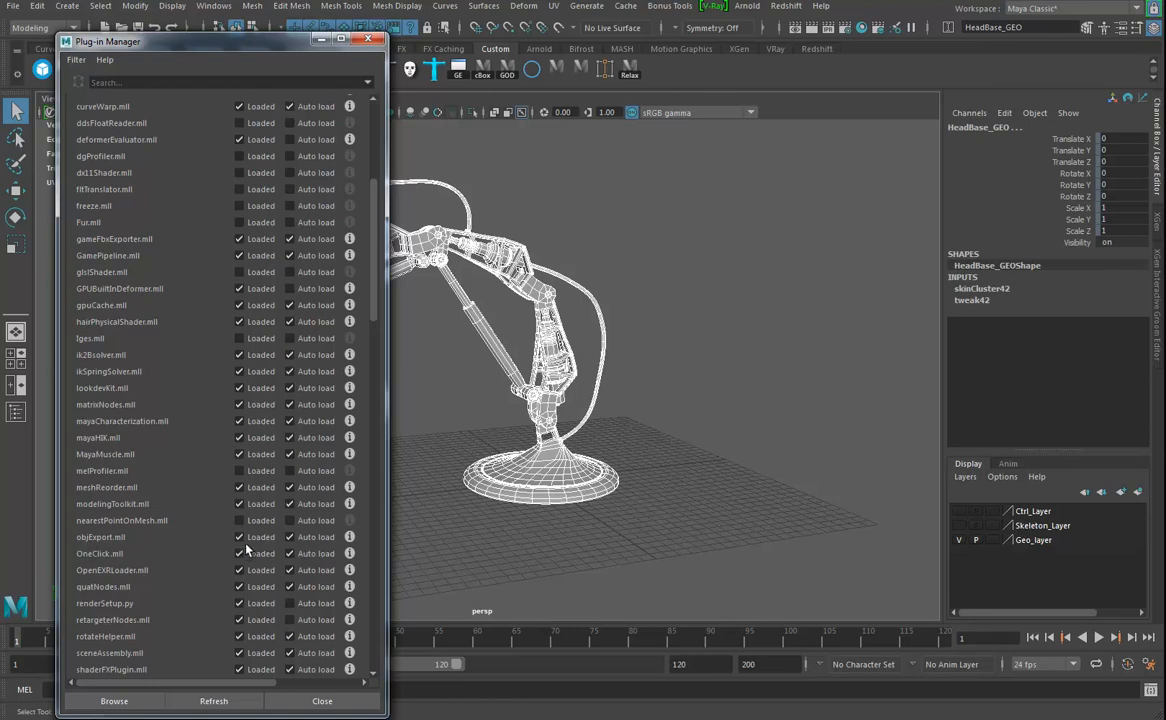
{"action": "left_click", "coordinate": [290, 537]}
{"action": "left_click", "coordinate": [368, 39]}
- Export the selected geometry as OBJ to the project's scenes folder, replacing the existing Claw2019ToMari.obj
{"action": "left_click", "coordinate": [13, 6]}
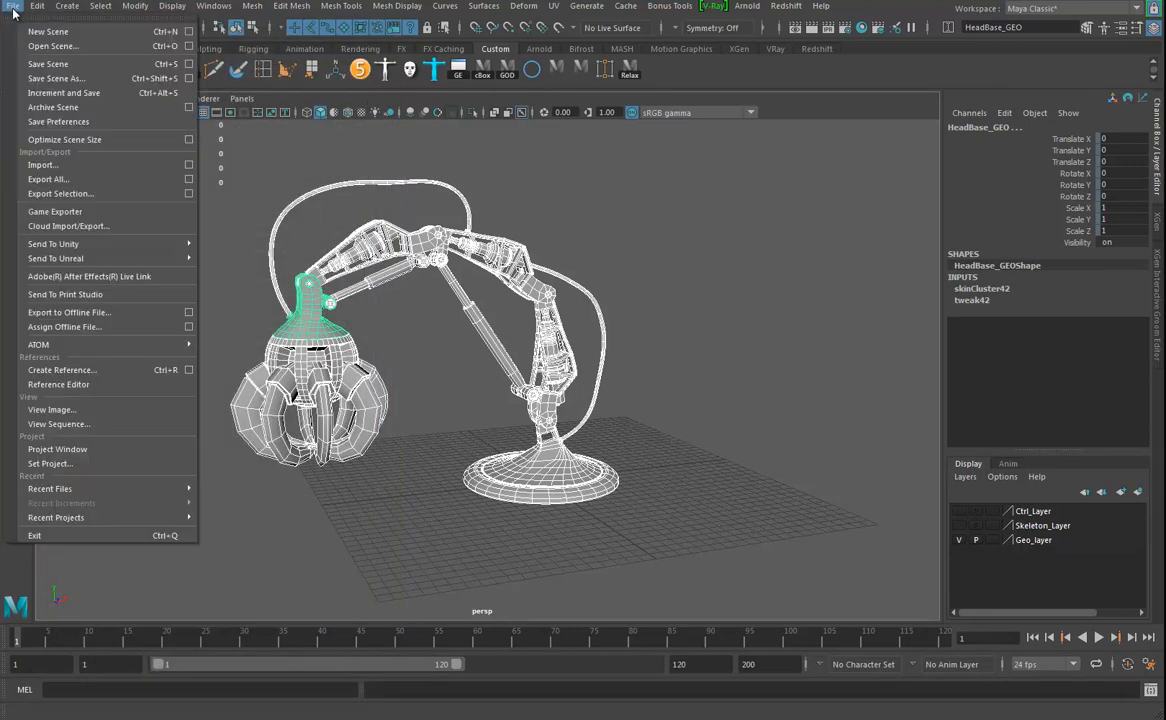
{"action": "left_click", "coordinate": [62, 193]}
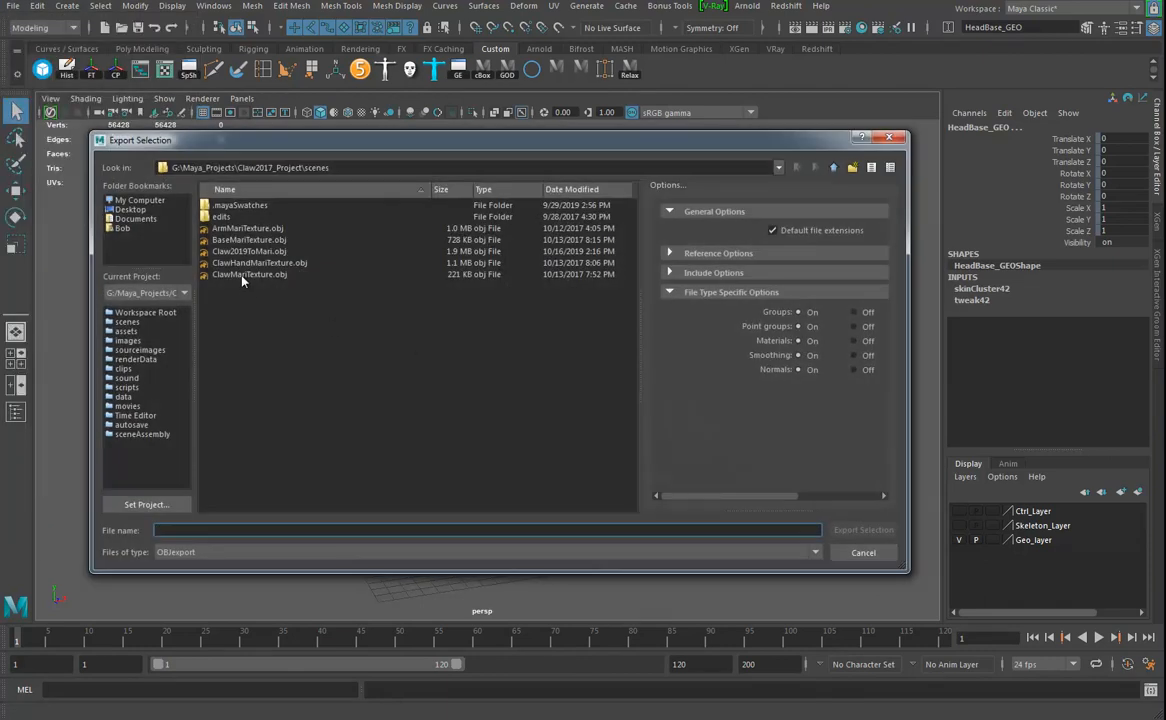
{"action": "left_click", "coordinate": [240, 275]}
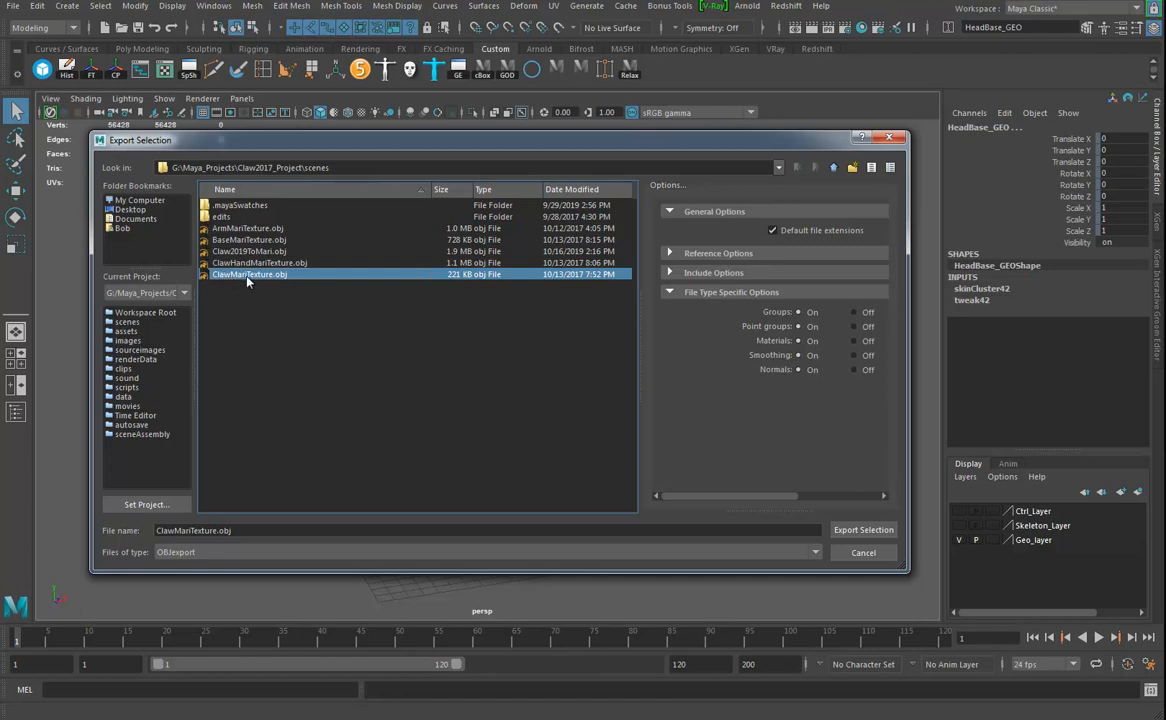
{"action": "left_click", "coordinate": [232, 251]}
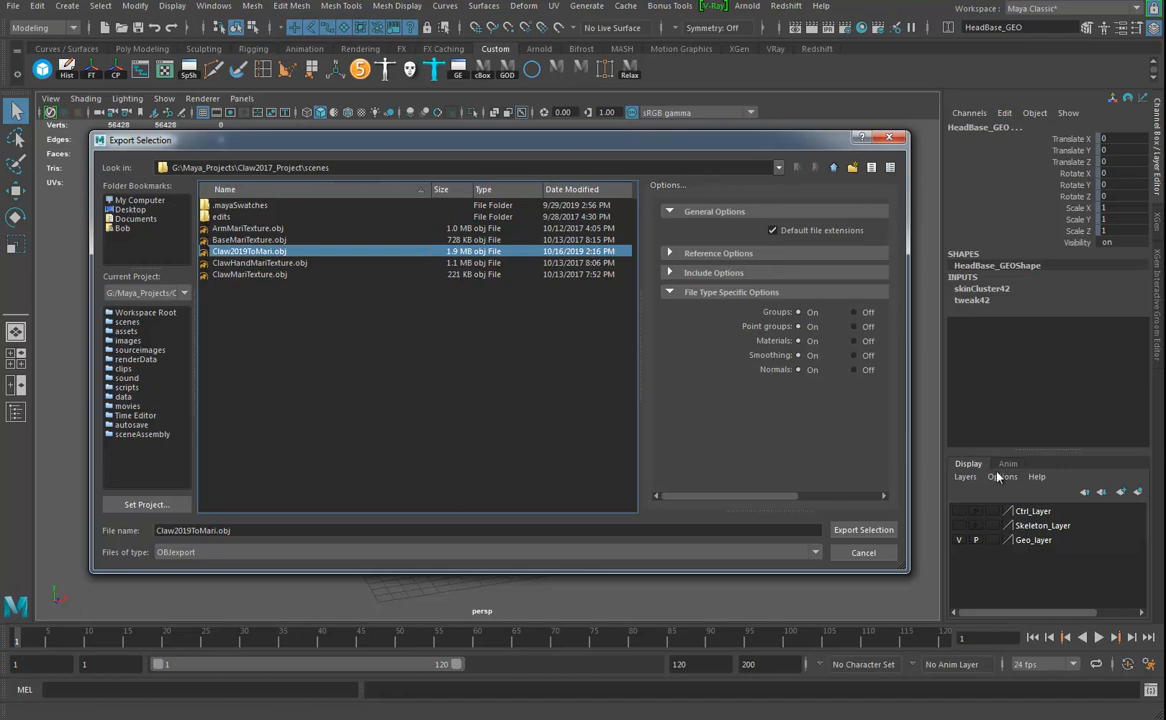
{"action": "left_click", "coordinate": [862, 531]}
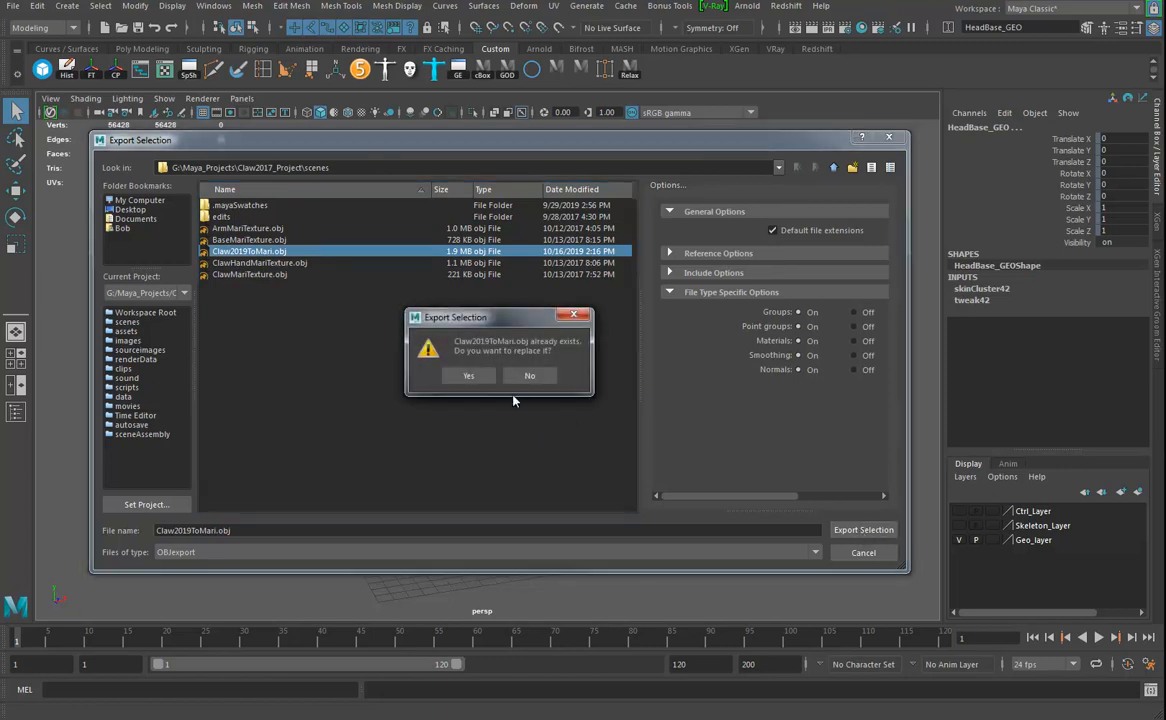
{"action": "left_click", "coordinate": [462, 374]}
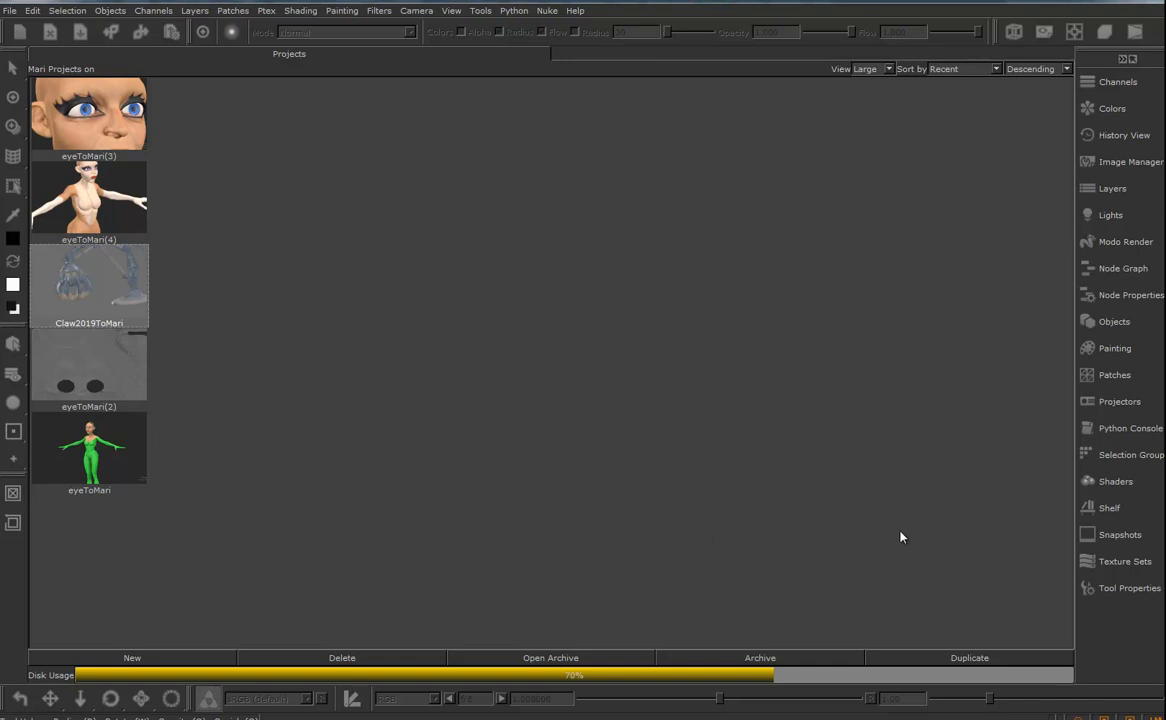
- In Mari, create a new project using the mesh G:/Maya_Projects/Claw2017_Project/scenes/Claw2019ToMari.obj
{"action": "left_click", "coordinate": [148, 662]}
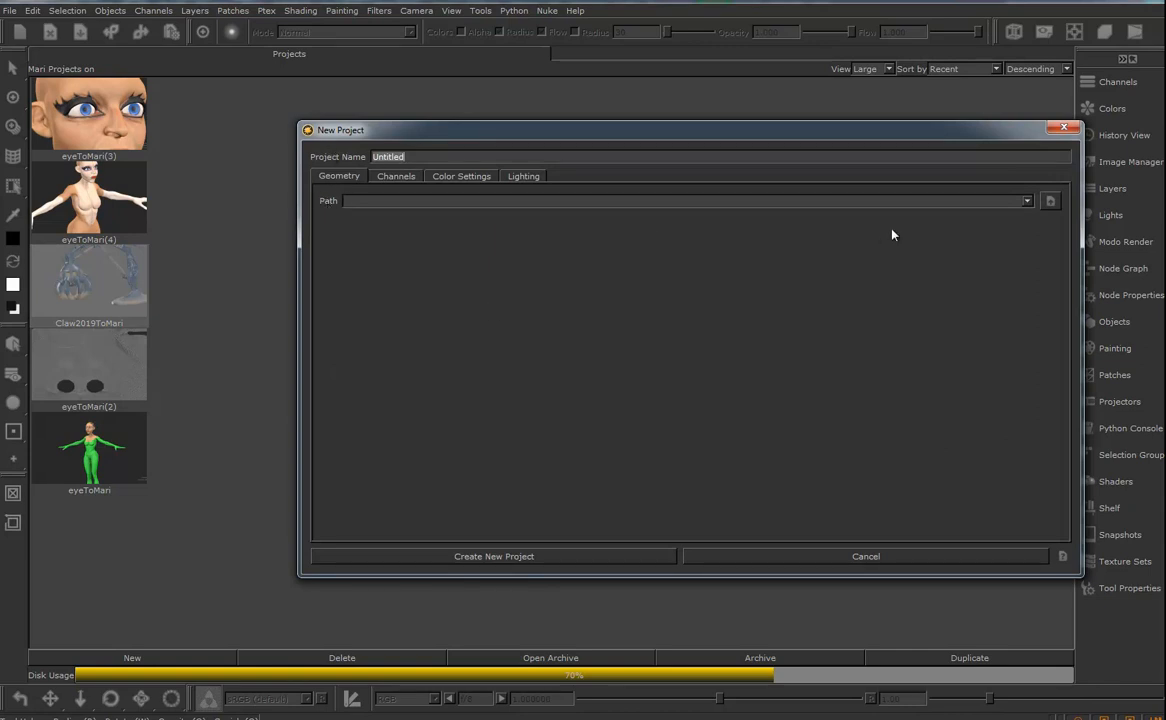
{"action": "left_click", "coordinate": [1050, 200]}
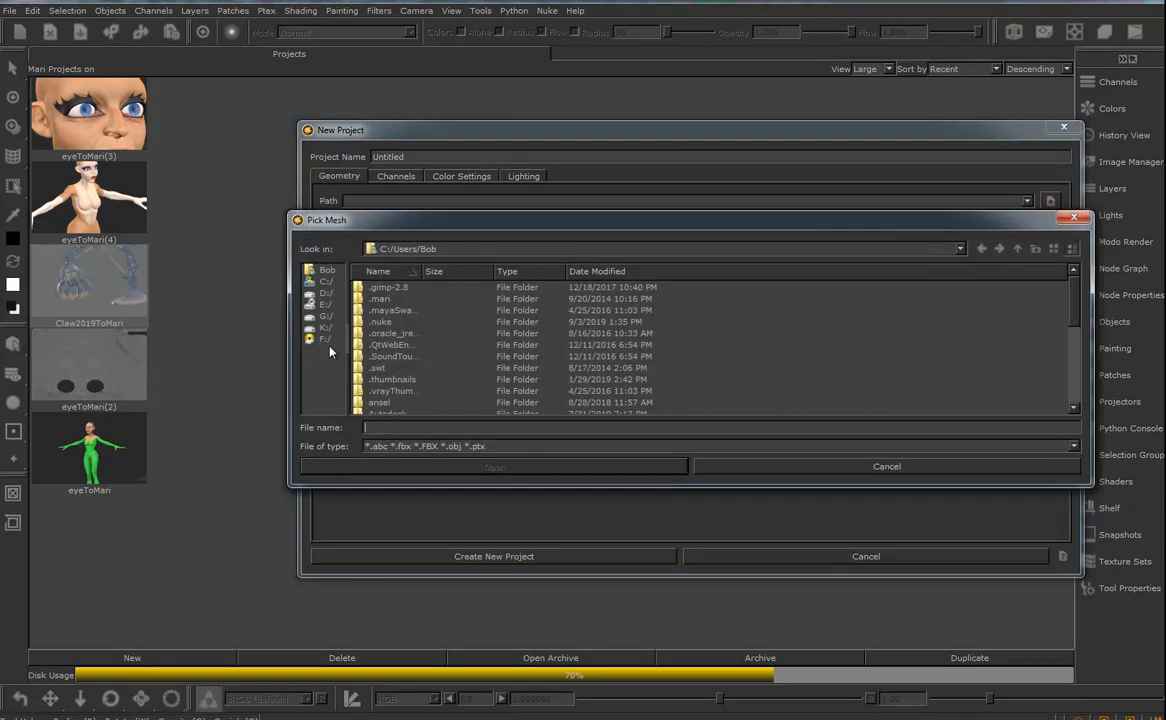
{"action": "left_click", "coordinate": [325, 315]}
{"action": "scroll", "coordinate": [430, 335], "scroll_direction": "down", "scroll_amount": 5}
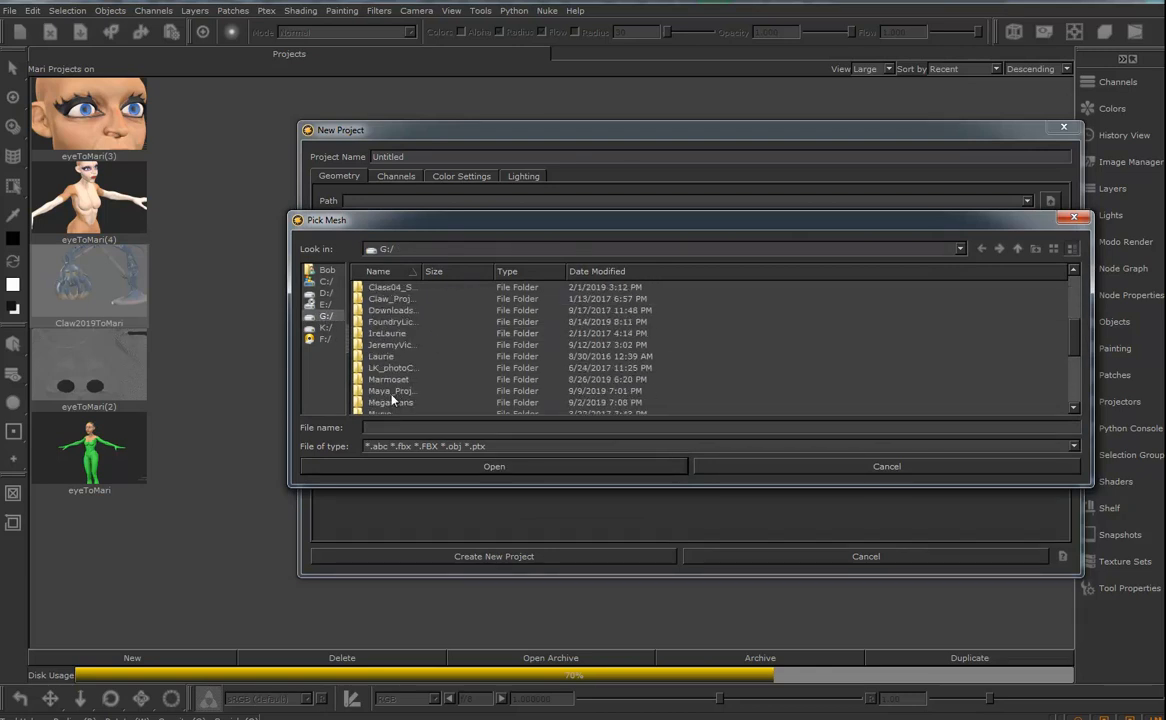
{"action": "double_click", "coordinate": [390, 392]}
{"action": "double_click", "coordinate": [393, 312]}
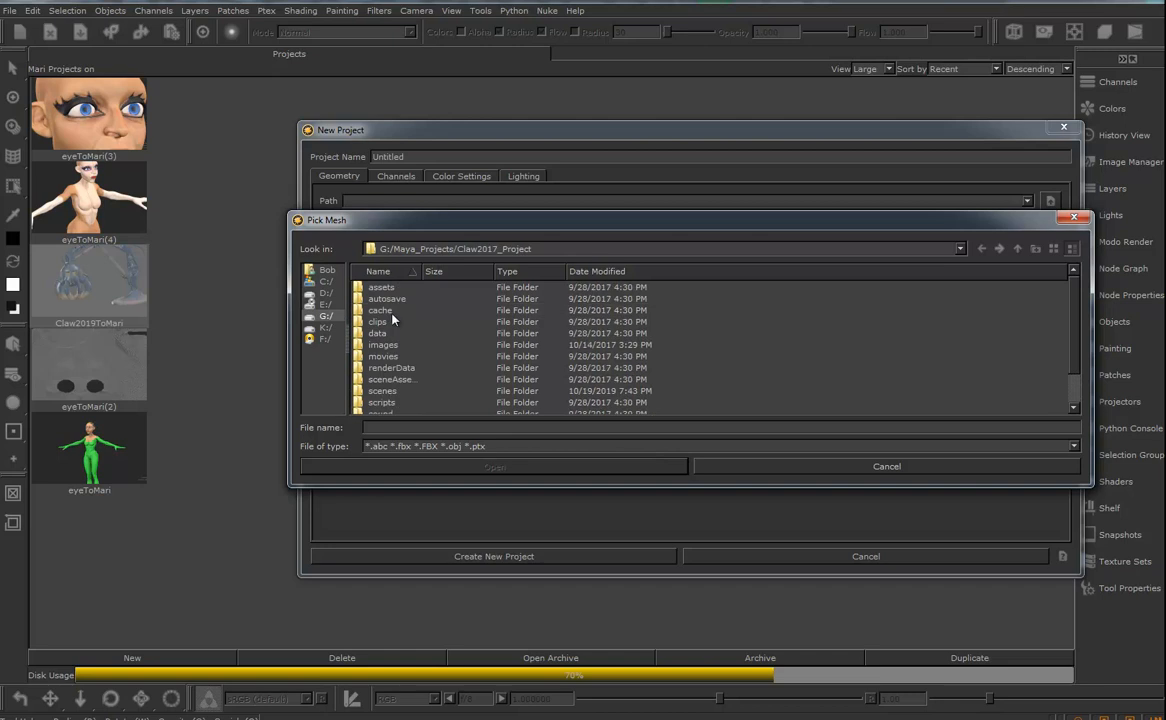
{"action": "double_click", "coordinate": [395, 356]}
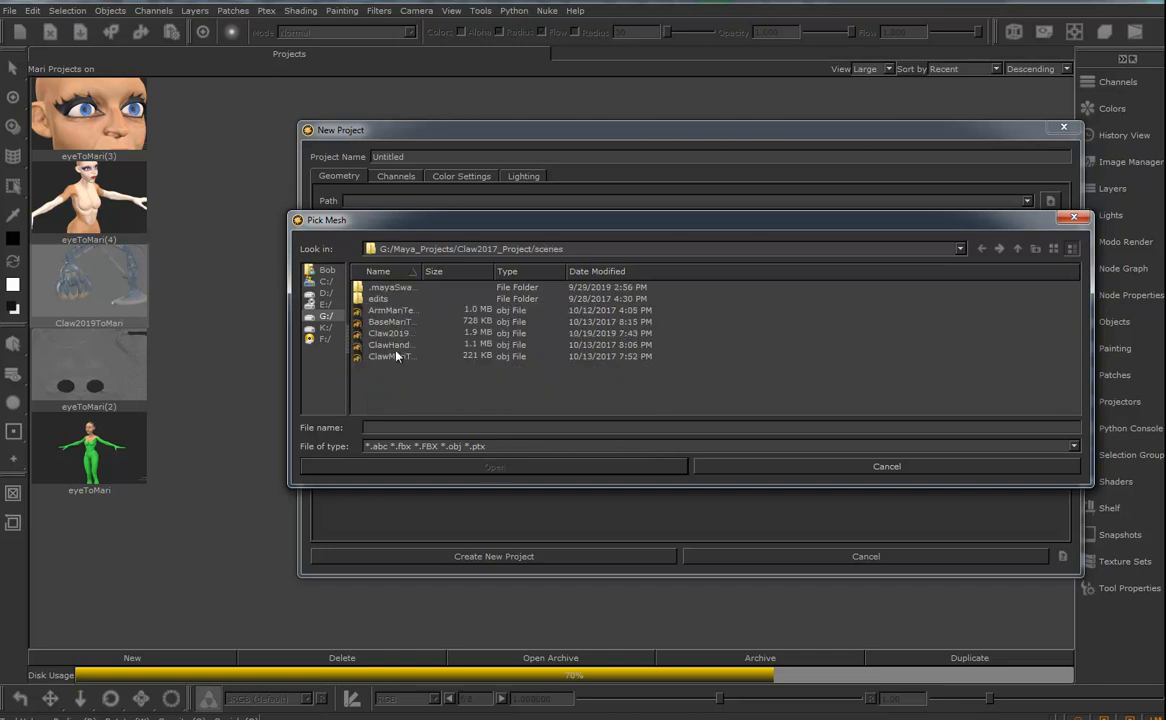
{"action": "left_click_drag", "start_coordinate": [420, 271], "coordinate": [528, 271]}
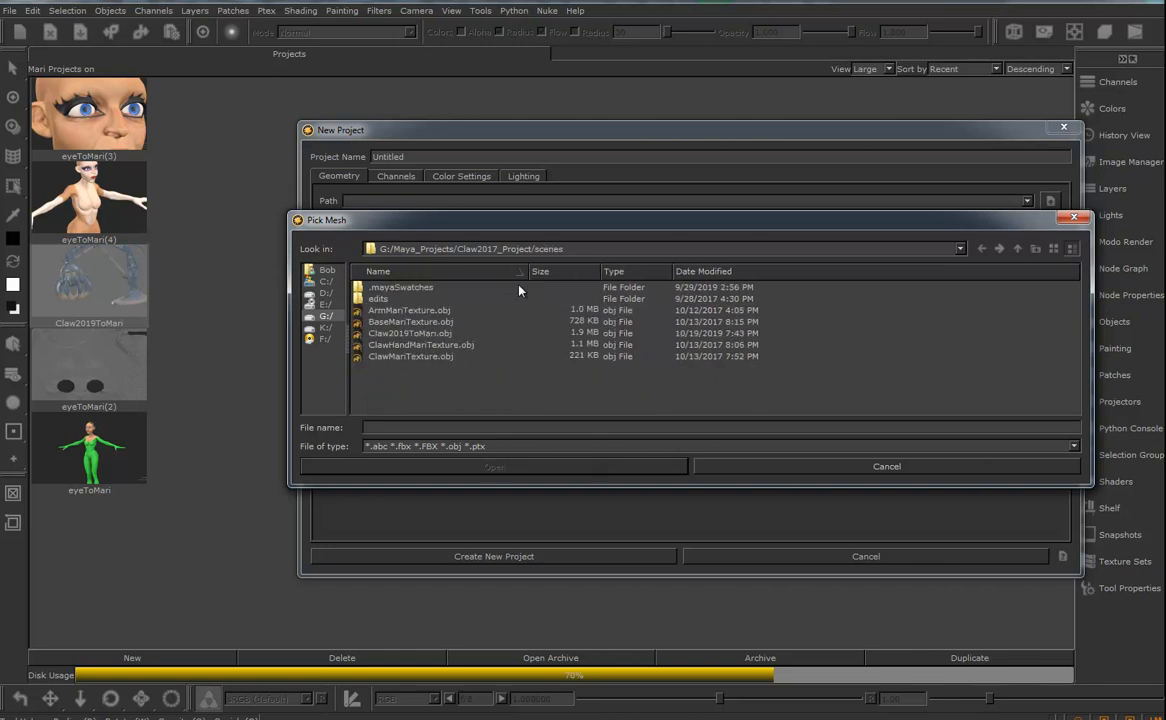
{"action": "left_click", "coordinate": [415, 335]}
{"action": "left_click", "coordinate": [645, 467]}
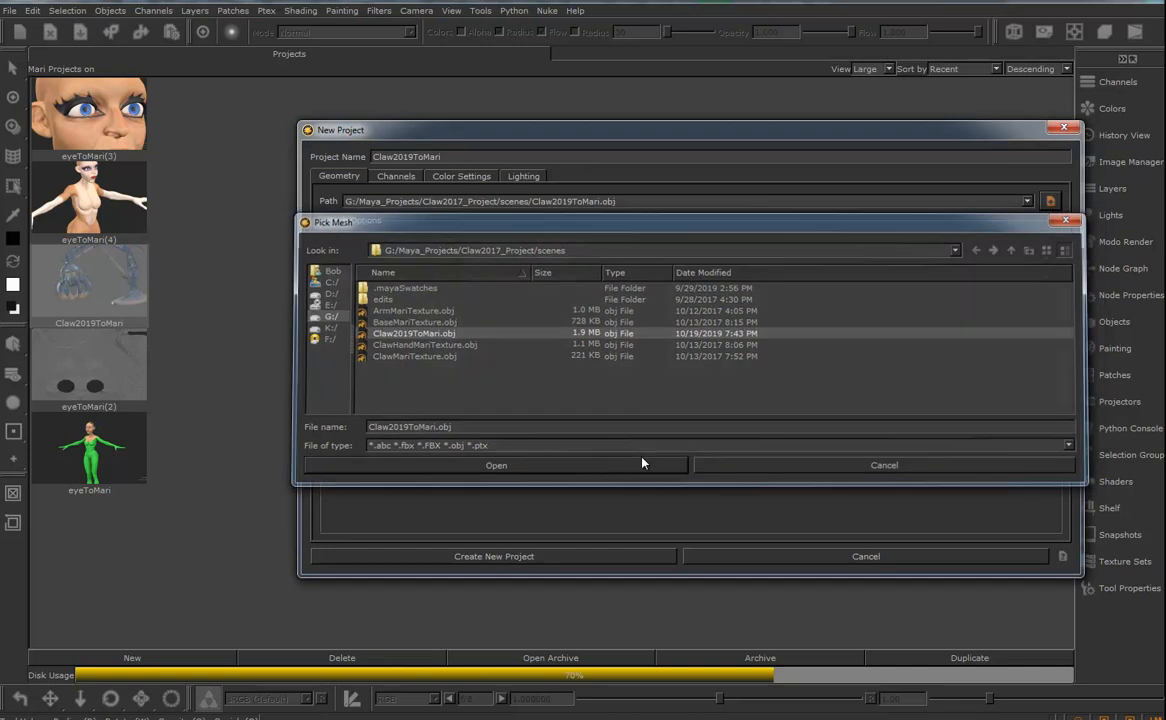
{"action": "left_click", "coordinate": [515, 558]}
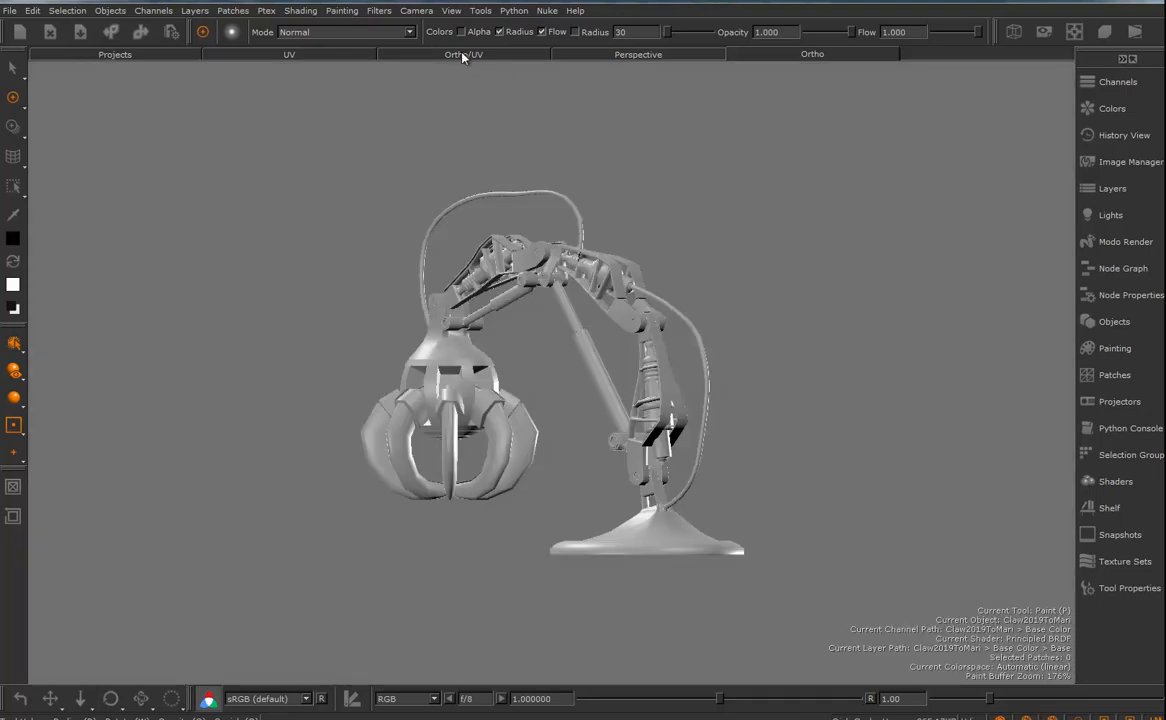
- Show the imported claw model in the split Ortho/UV view
{"action": "left_click", "coordinate": [464, 55]}
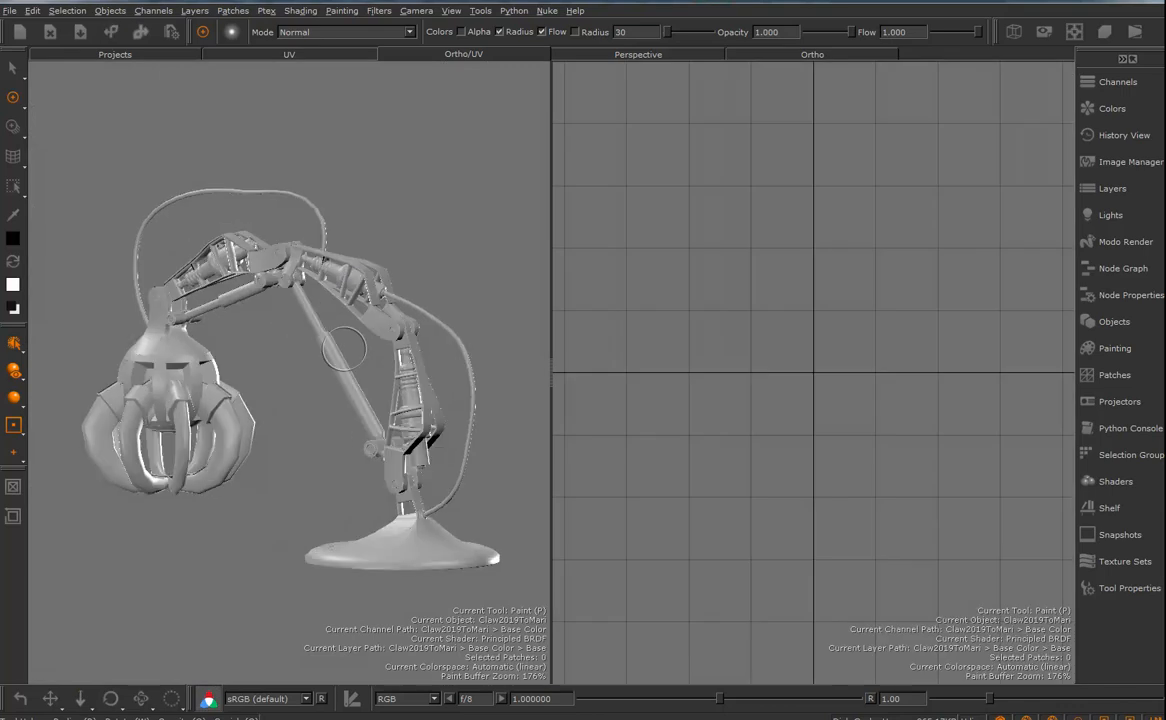
- Check the navigation control type in the preferences, leaving the settings as they are
{"action": "mouse_move", "coordinate": [248, 324]}
{"action": "left_mouse_down", "text": "alt"}
{"action": "mouse_move", "coordinate": [283, 328]}
{"action": "mouse_move", "coordinate": [305, 367]}
{"action": "mouse_move", "coordinate": [290, 332]}
{"action": "left_mouse_up", "text": "alt"}
{"action": "mouse_move", "coordinate": [256, 326]}
{"action": "right_mouse_down", "text": "alt"}
{"action": "mouse_move", "coordinate": [286, 366]}
{"action": "mouse_move", "coordinate": [320, 338]}
{"action": "mouse_move", "coordinate": [205, 282]}
{"action": "right_mouse_up", "text": "alt"}
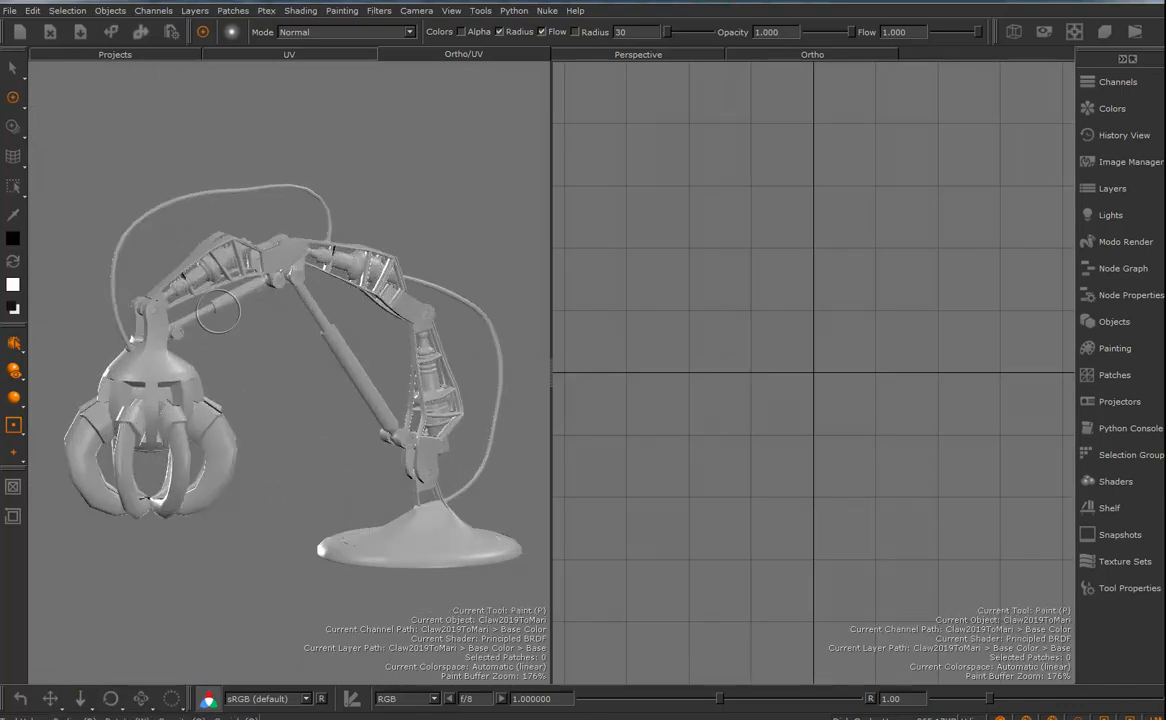
{"action": "left_click", "coordinate": [36, 12]}
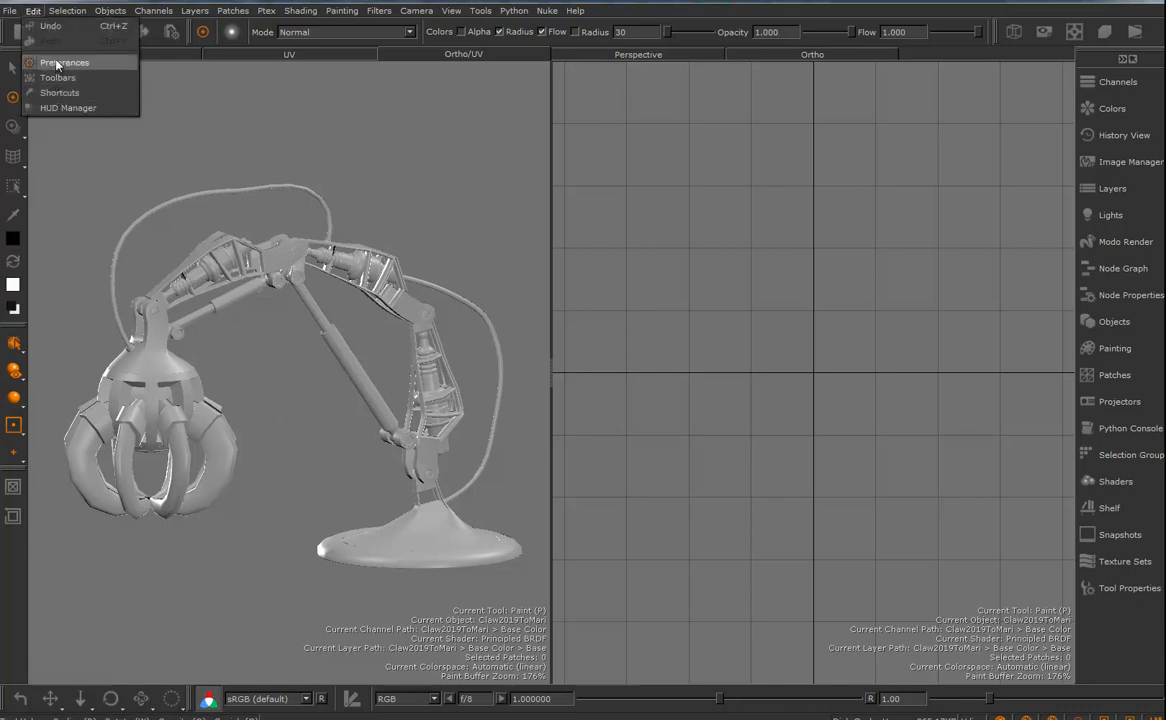
{"action": "left_click", "coordinate": [57, 63]}
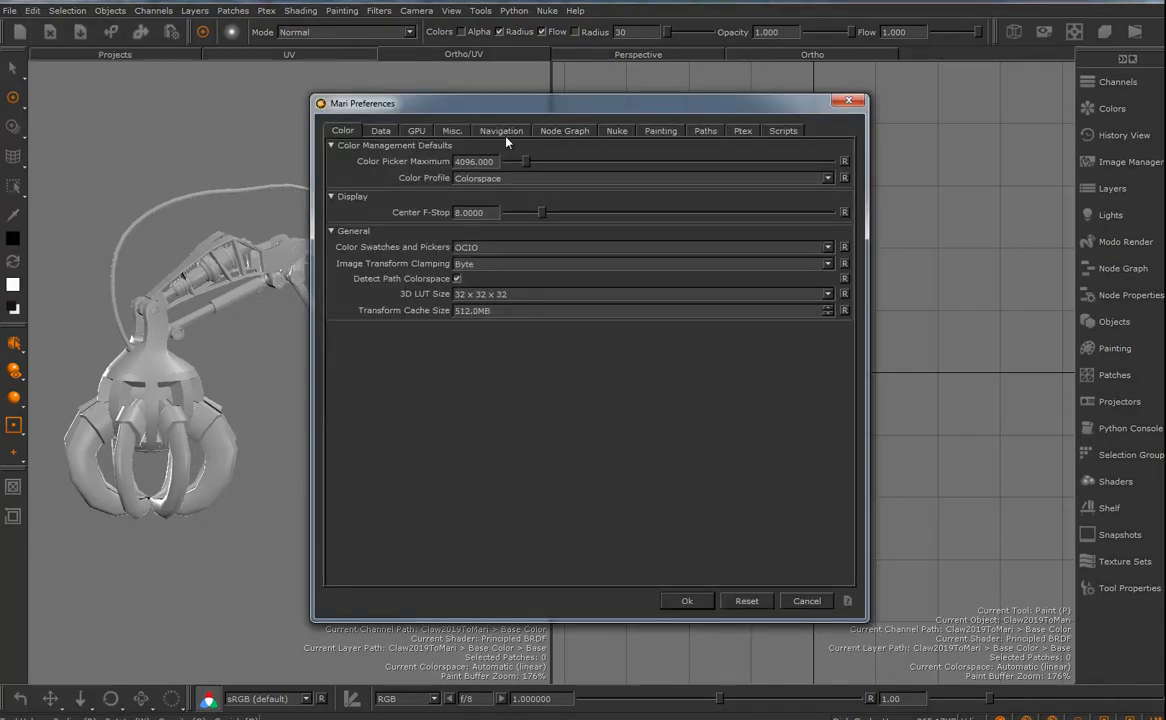
{"action": "left_click", "coordinate": [501, 131]}
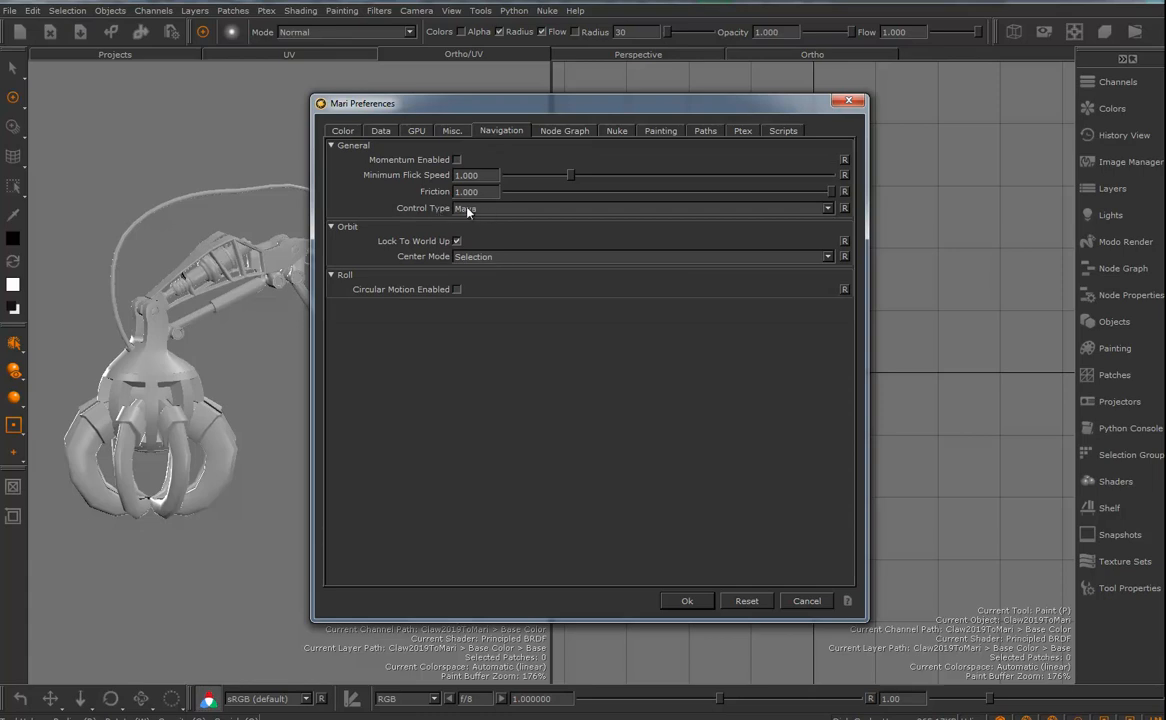
{"action": "left_click", "coordinate": [815, 608]}
- Examine the claw model and its full UV patch layout across the UDIM tiles
{"action": "left_click_drag", "start_coordinate": [342, 411], "coordinate": [473, 412], "text": "alt"}
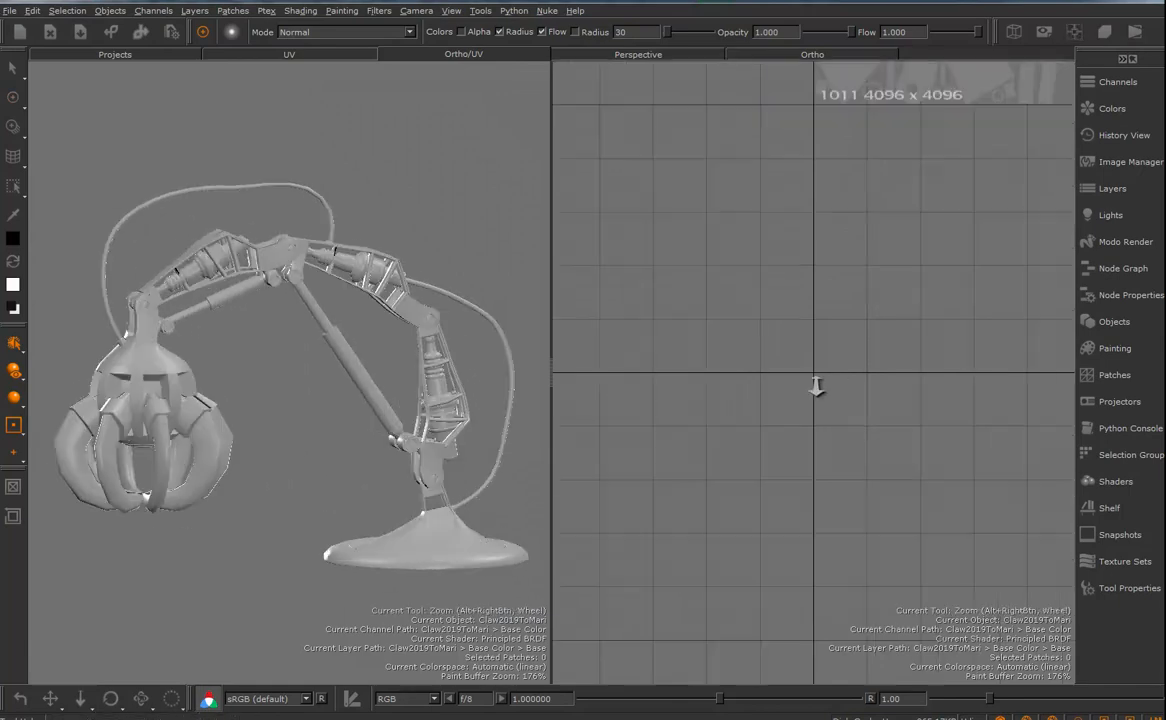
{"action": "right_click_drag", "start_coordinate": [841, 385], "coordinate": [882, 412], "text": "alt"}
{"action": "middle_click_drag", "start_coordinate": [882, 412], "coordinate": [664, 506], "text": "alt"}
{"action": "mouse_move", "coordinate": [744, 471]}
{"action": "right_mouse_down", "text": "alt"}
{"action": "mouse_move", "coordinate": [692, 479]}
{"action": "mouse_move", "coordinate": [765, 466]}
{"action": "right_mouse_up", "text": "alt"}
{"action": "right_click", "coordinate": [750, 224]}
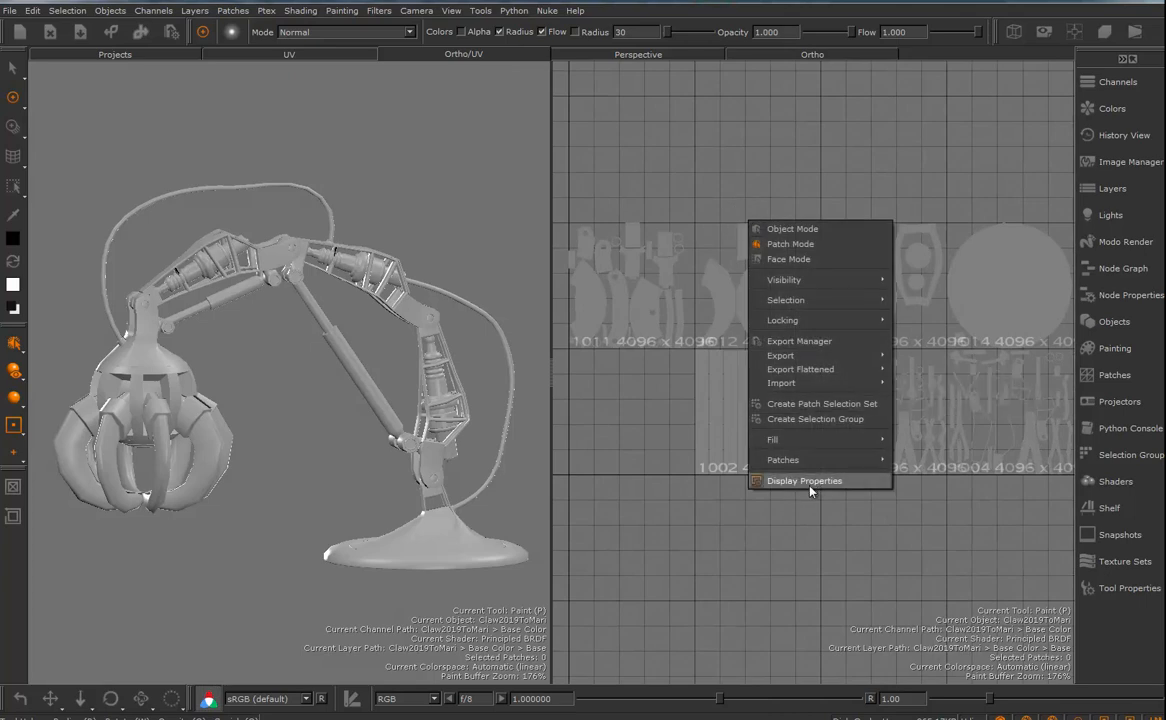
{"action": "left_click", "coordinate": [701, 163]}
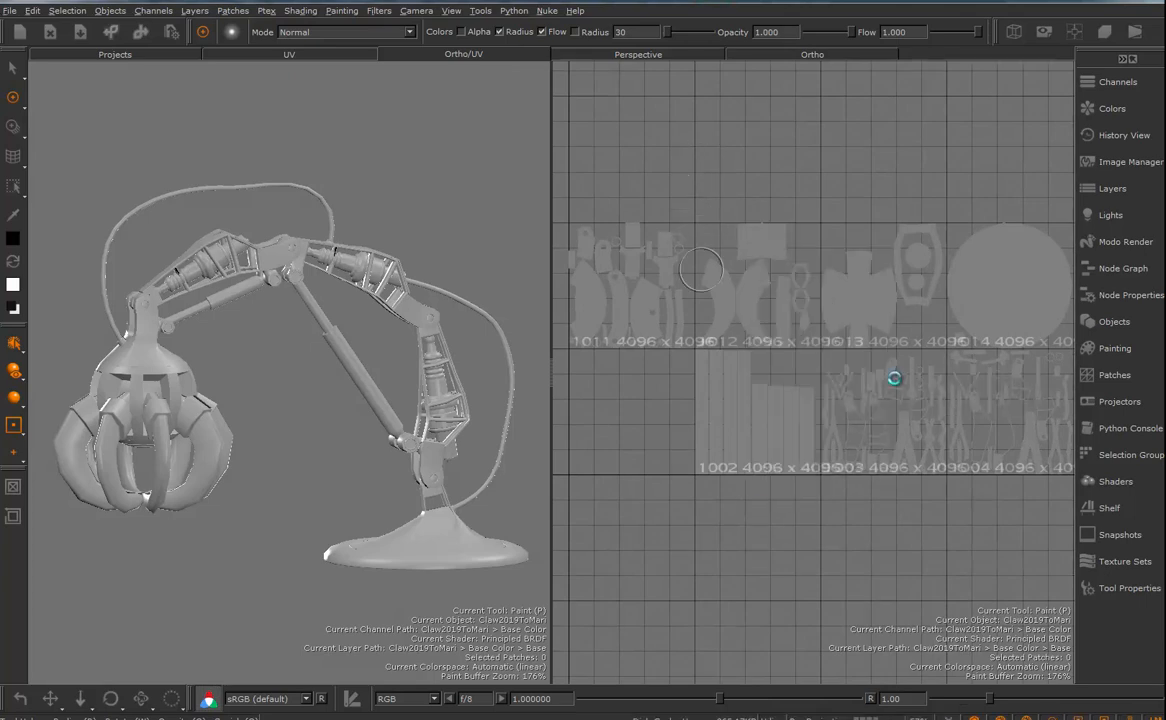
{"action": "mouse_move", "coordinate": [776, 350]}
{"action": "right_mouse_down", "text": "alt"}
{"action": "mouse_move", "coordinate": [738, 386]}
{"action": "mouse_move", "coordinate": [900, 380]}
{"action": "right_mouse_up", "text": "alt"}
{"action": "middle_click_drag", "start_coordinate": [905, 378], "coordinate": [793, 363], "text": "alt"}
{"action": "key", "text": "p"}
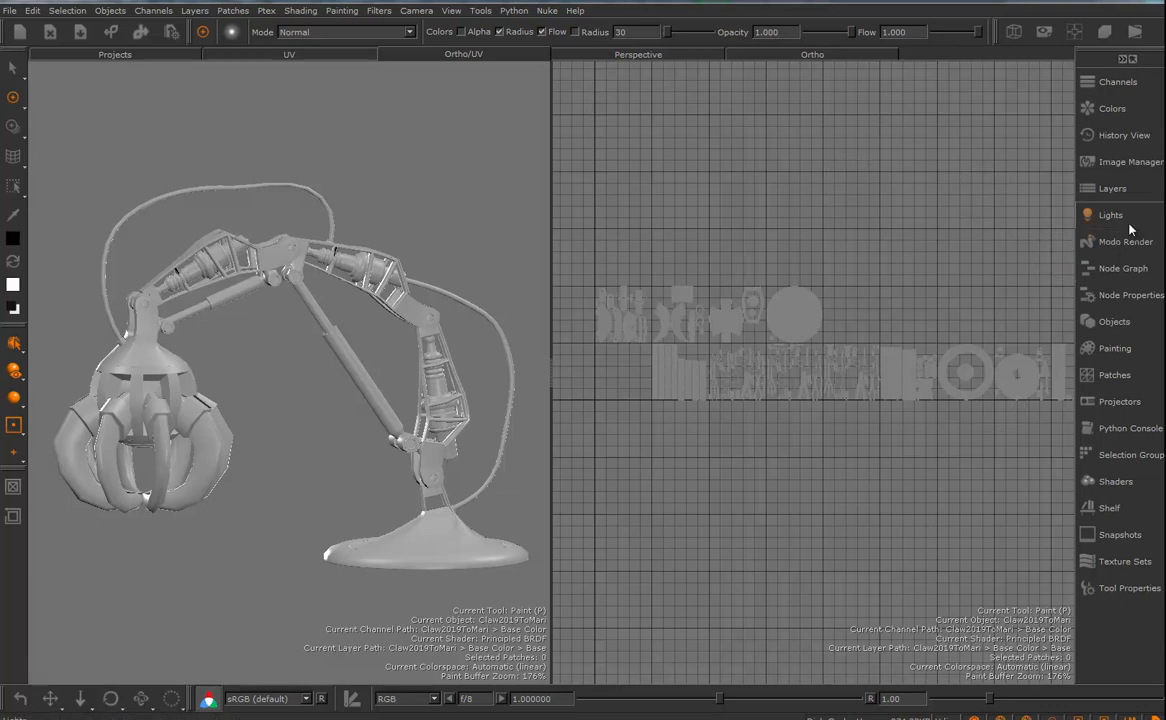
- Load the Corrosion_C and Paint_C_05.tif textures into the Image Manager and place it beside the UV layout
{"action": "left_click", "coordinate": [1107, 166]}
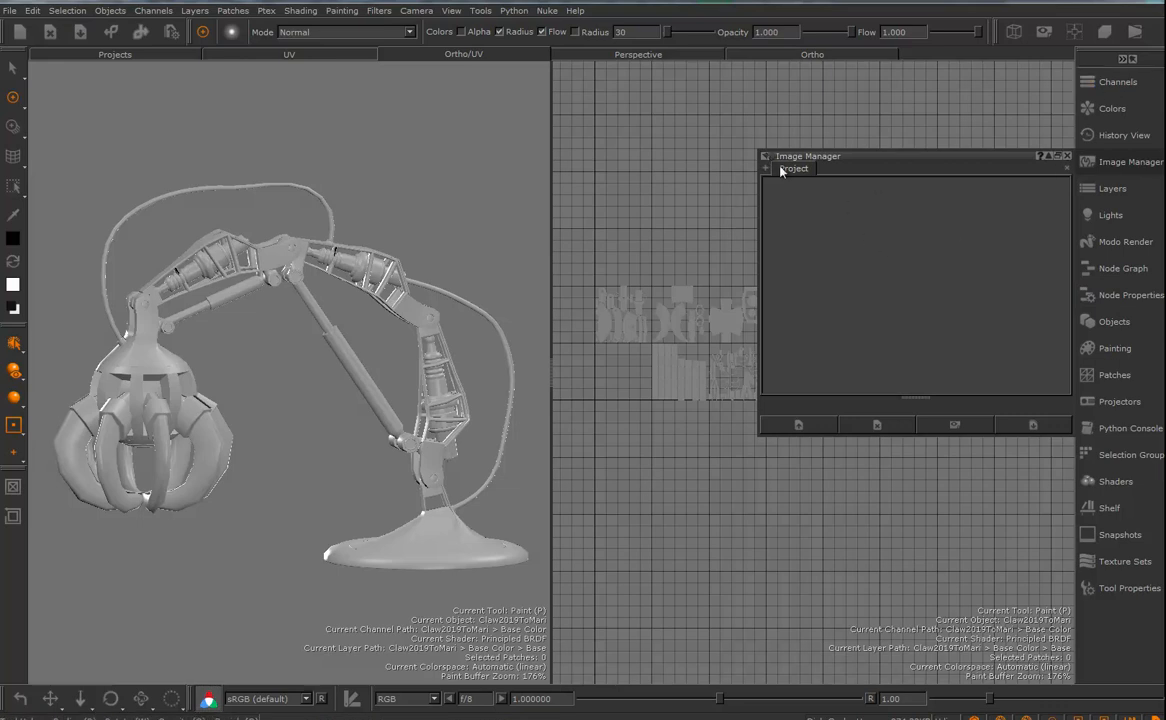
{"action": "left_click_drag", "start_coordinate": [716, 306], "coordinate": [864, 265]}
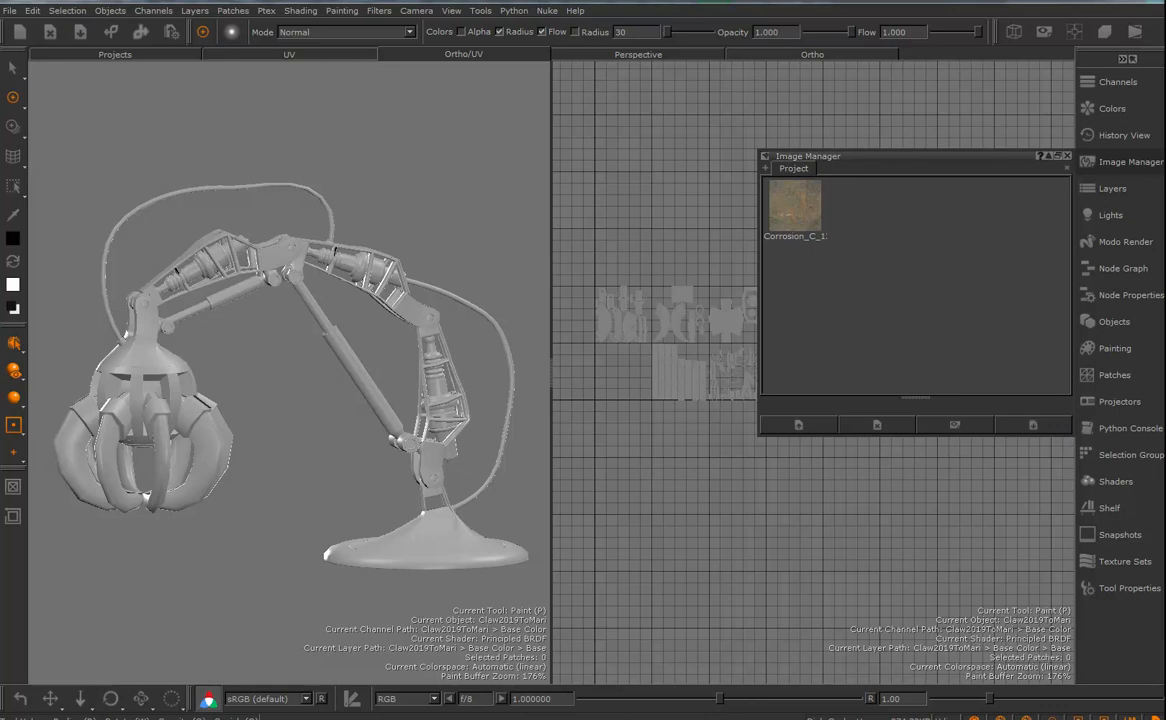
{"action": "left_click_drag", "start_coordinate": [1165, 250], "coordinate": [911, 247]}
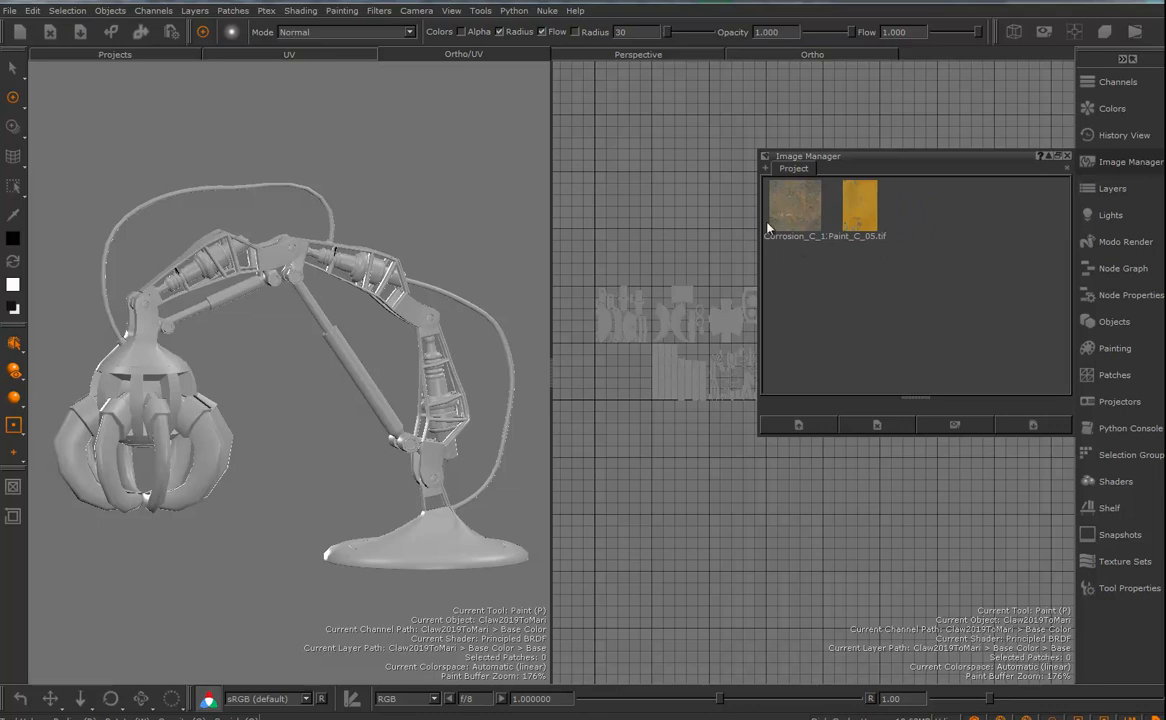
{"action": "left_click_drag", "start_coordinate": [876, 161], "coordinate": [401, 150]}
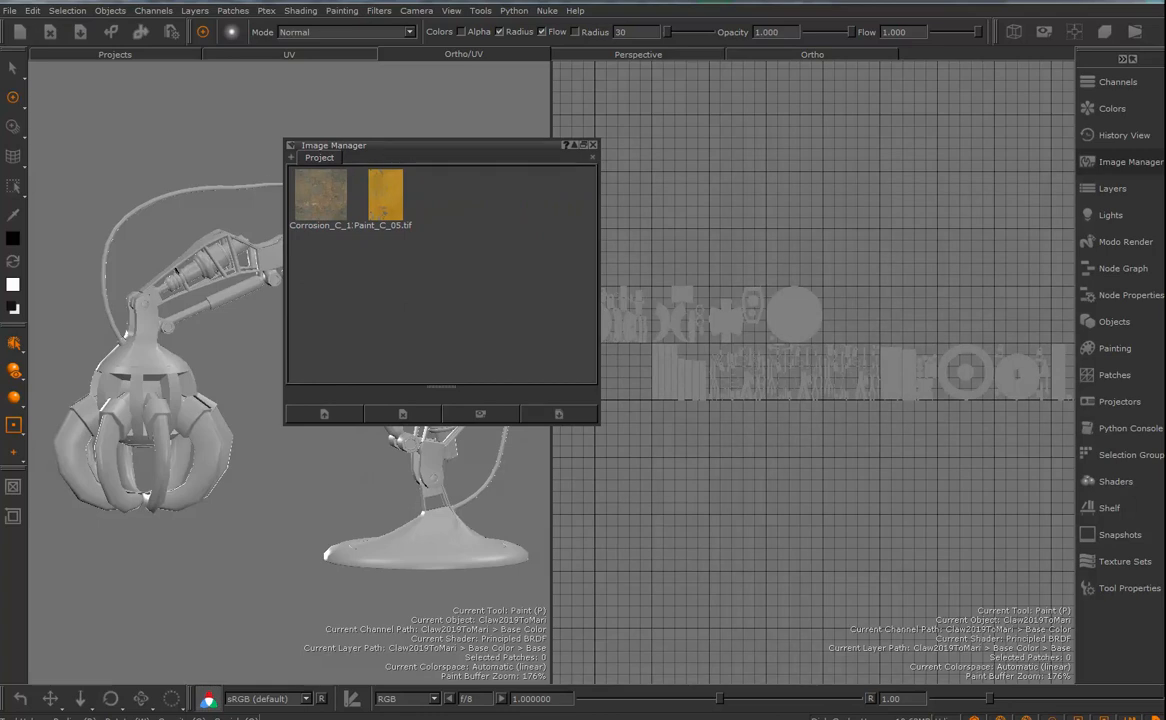
- Add a Tri Planar Projection procedural layer above the Base layer in the Base Color channel
{"action": "left_click", "coordinate": [1106, 190]}
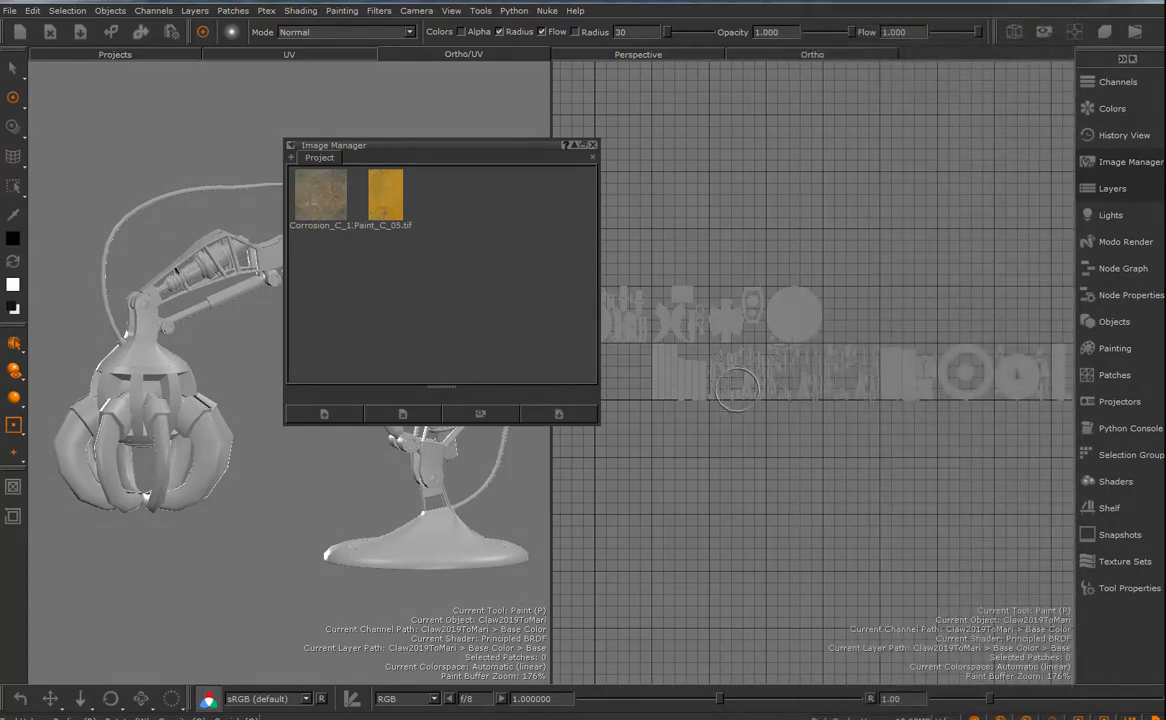
{"action": "left_click", "coordinate": [1112, 195]}
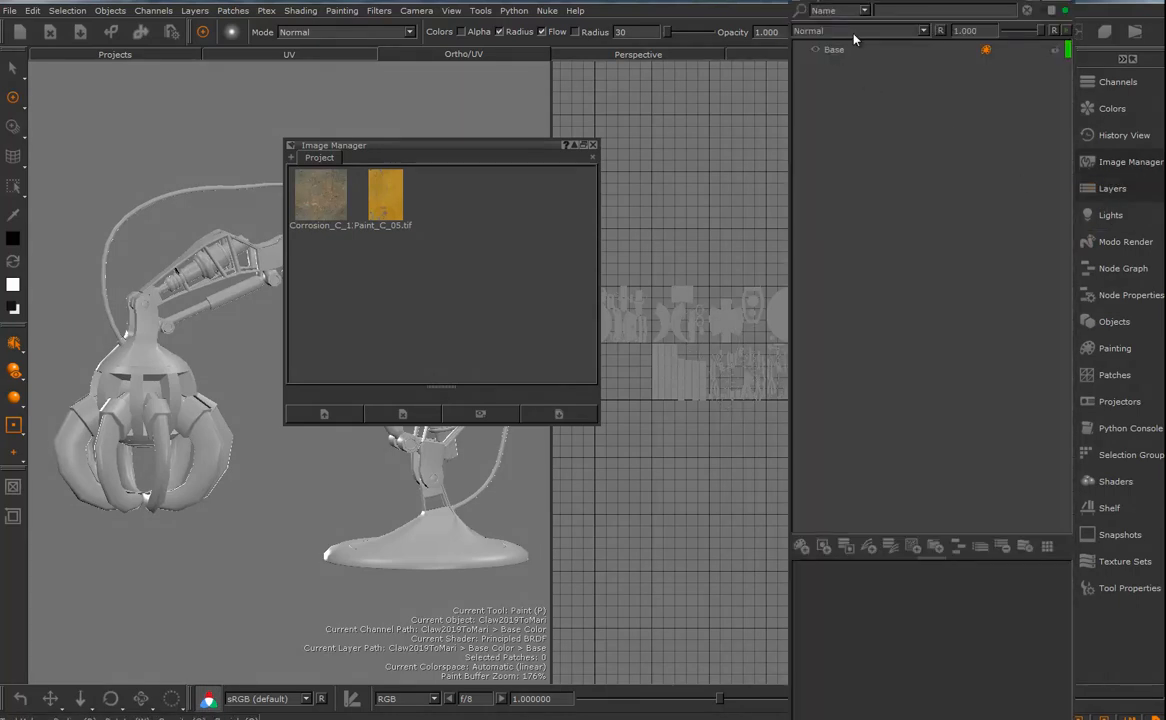
{"action": "left_click_drag", "start_coordinate": [889, 0], "coordinate": [902, 129]}
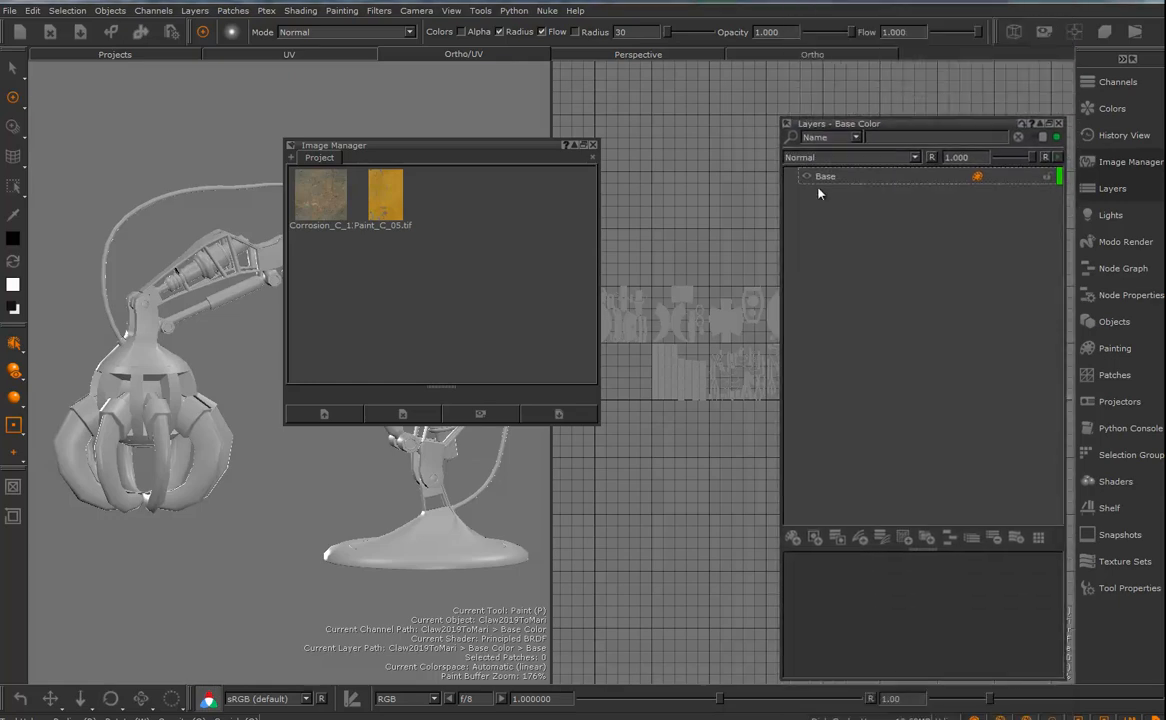
{"action": "left_click", "coordinate": [822, 178]}
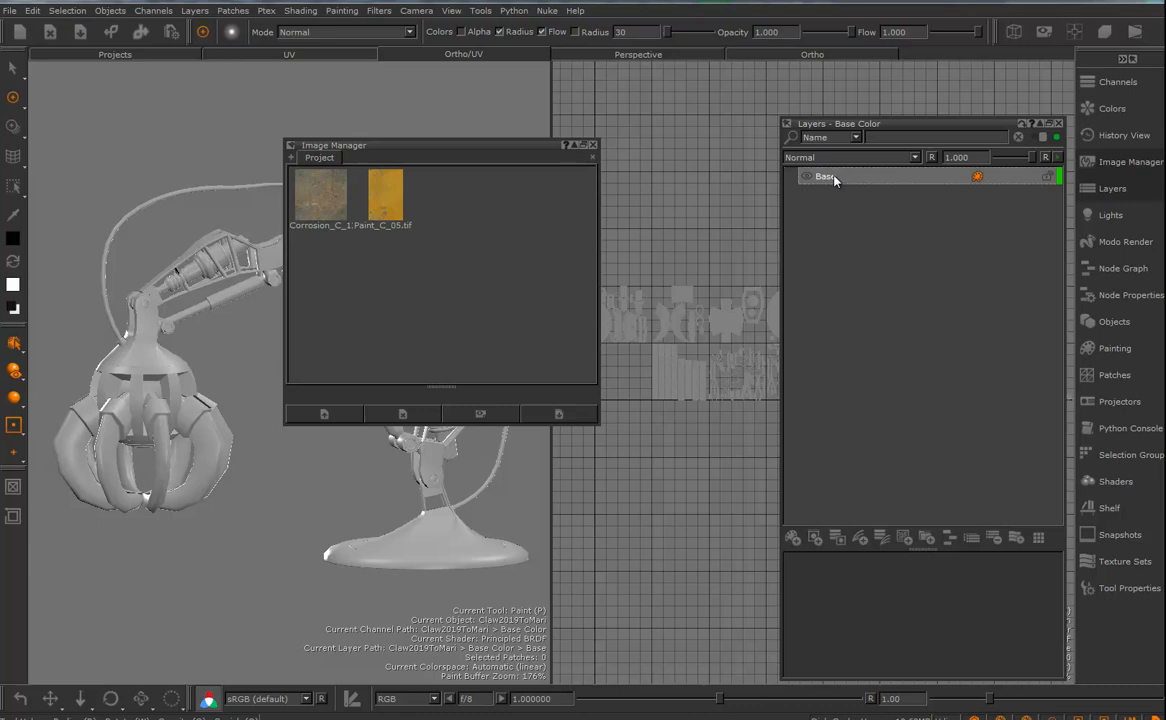
{"action": "right_click", "coordinate": [837, 178]}
{"action": "mouse_move", "coordinate": [905, 212]}
{"action": "mouse_move", "coordinate": [1010, 258]}
{"action": "mouse_move", "coordinate": [998, 228]}
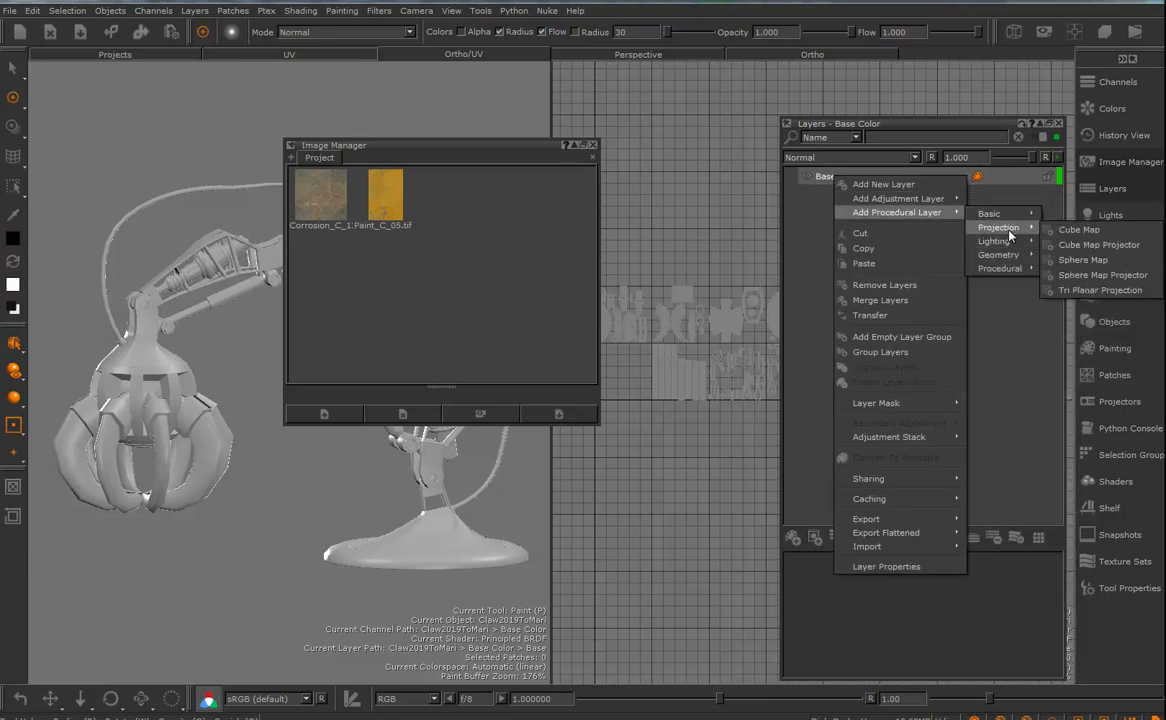
{"action": "left_click", "coordinate": [1090, 290]}
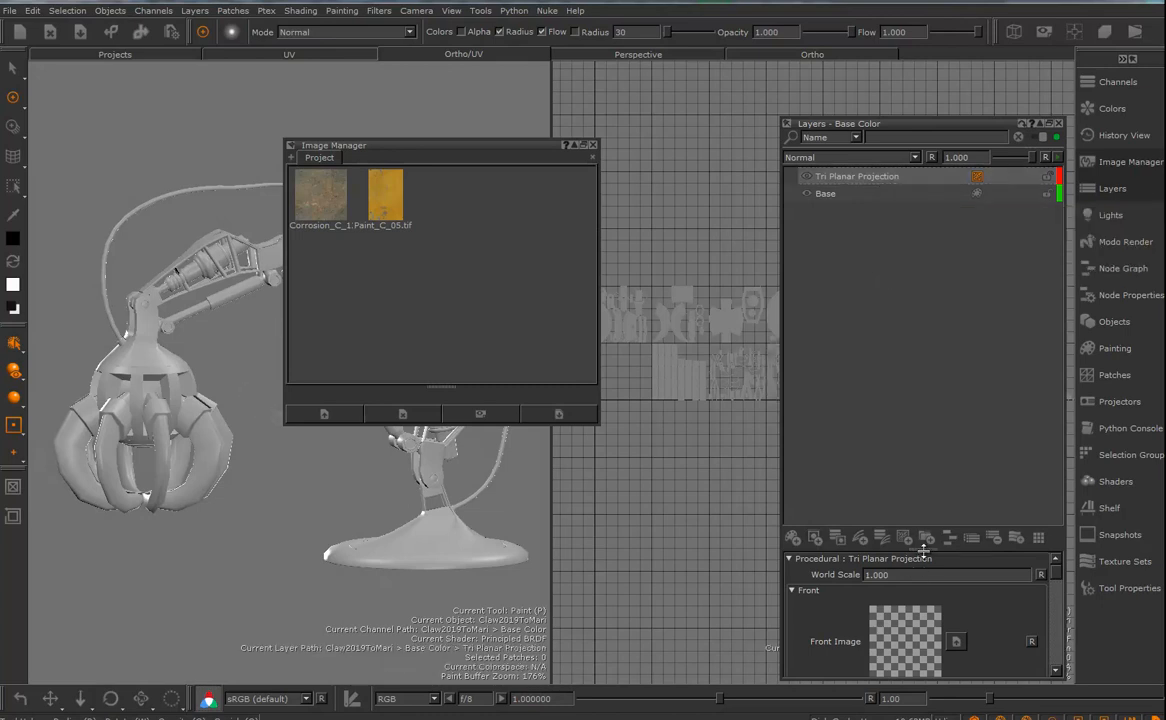
- Assign the Corrosion_C texture as the Front, Top and Right images of the Tri Planar Projection layer
{"action": "left_click_drag", "start_coordinate": [923, 546], "coordinate": [923, 312]}
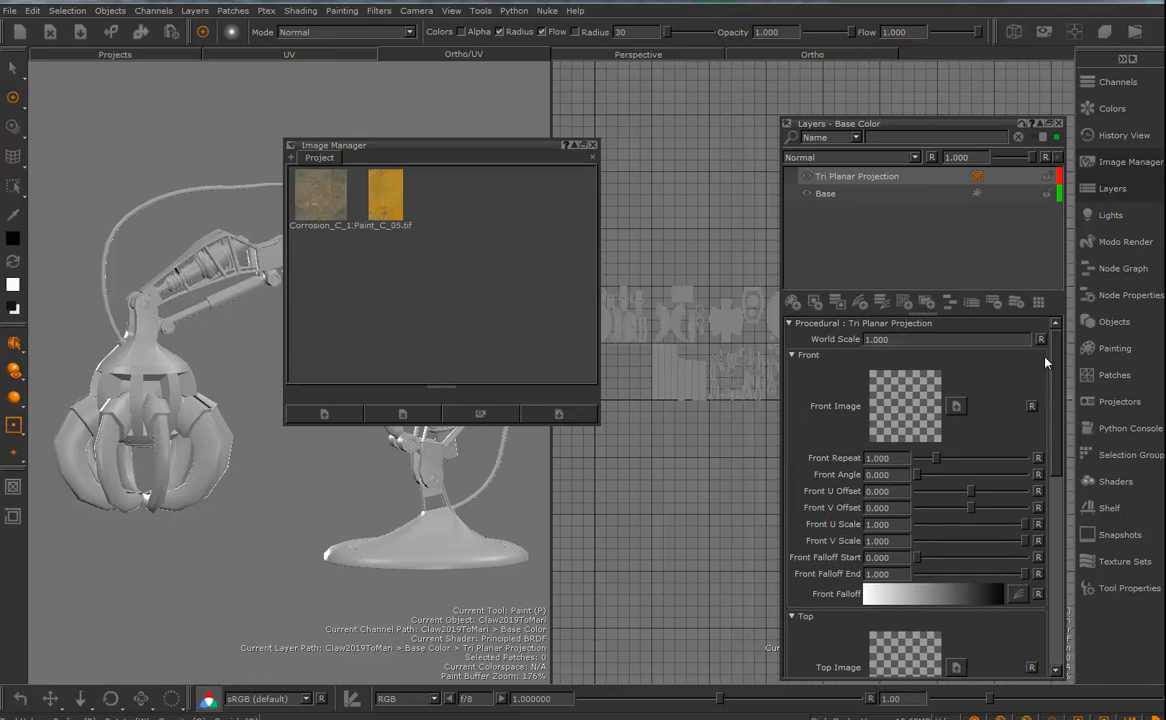
{"action": "left_click", "coordinate": [1114, 190]}
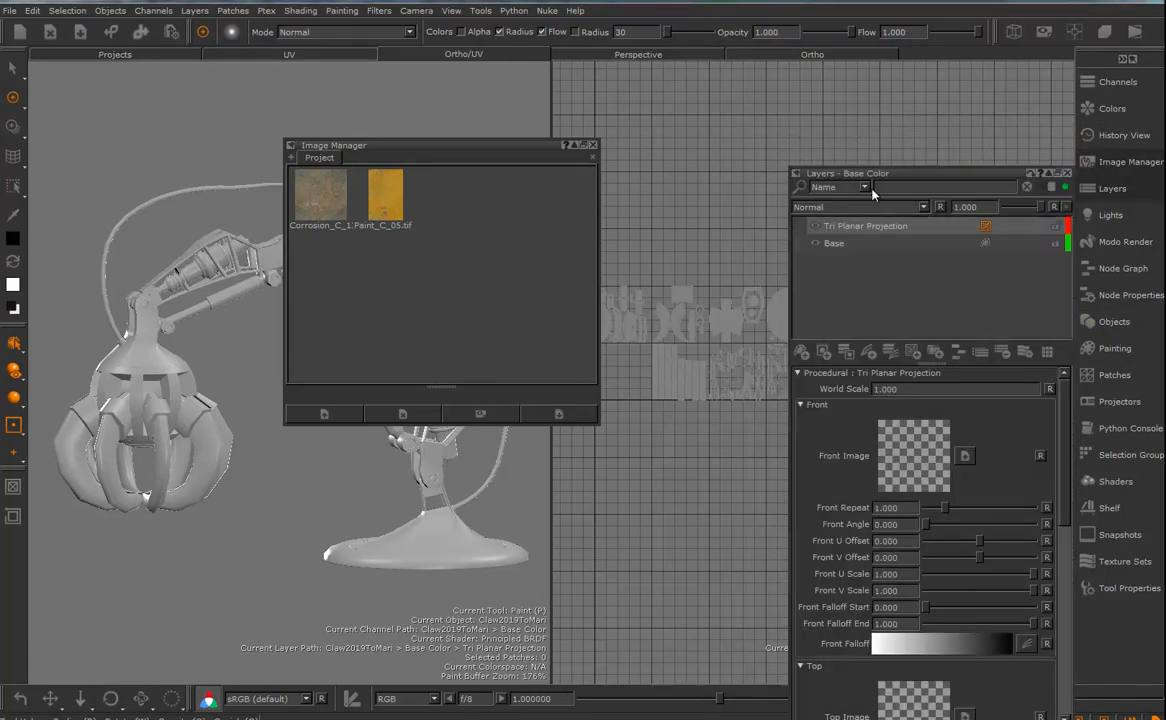
{"action": "left_click_drag", "start_coordinate": [843, 173], "coordinate": [820, 143]}
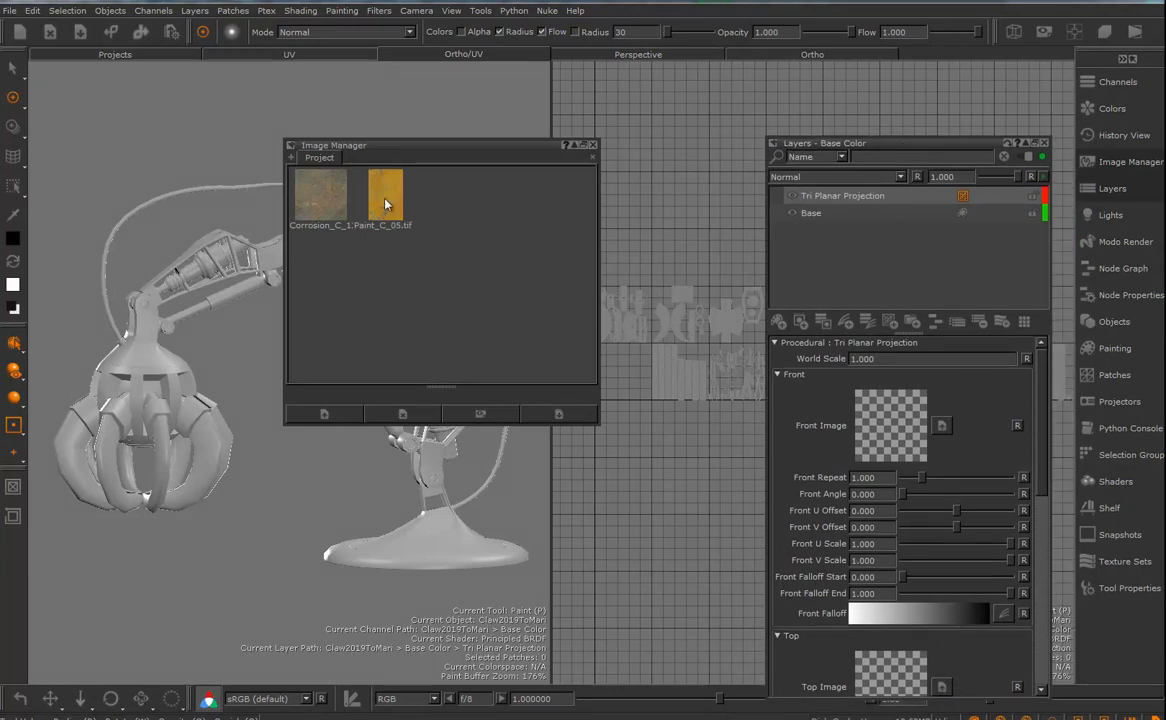
{"action": "left_click_drag", "start_coordinate": [321, 211], "coordinate": [885, 425]}
{"action": "left_click_drag", "start_coordinate": [352, 203], "coordinate": [888, 672]}
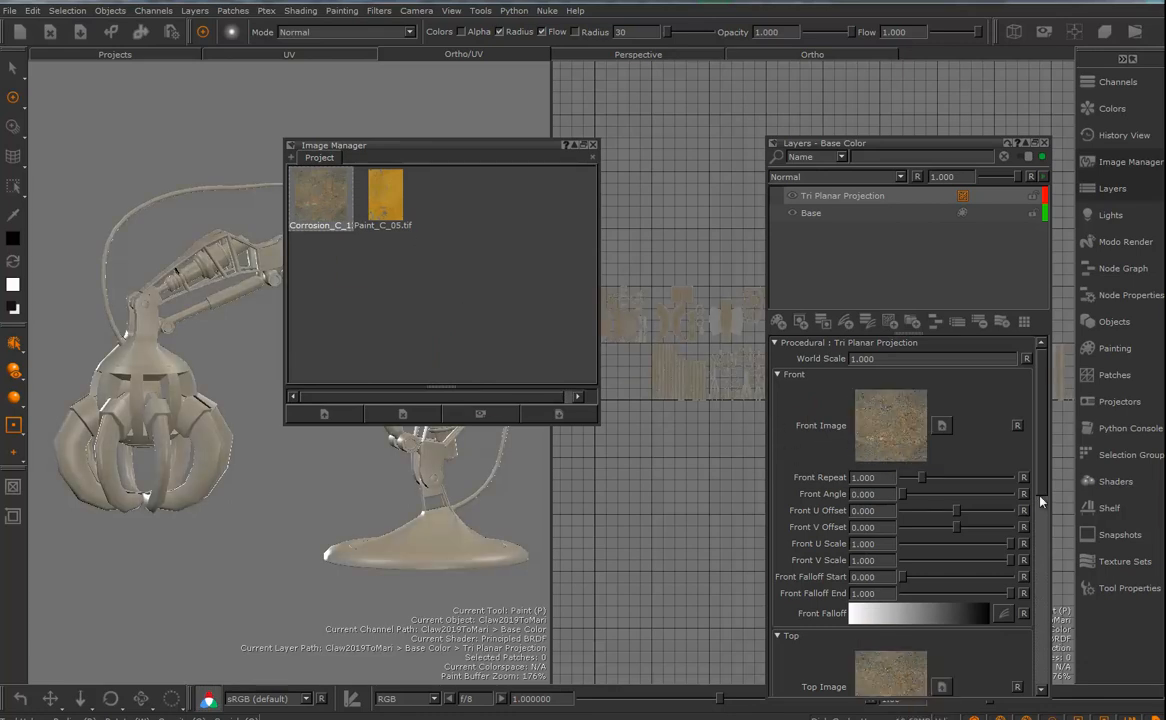
{"action": "left_click_drag", "start_coordinate": [1037, 486], "coordinate": [1033, 620]}
{"action": "left_click_drag", "start_coordinate": [320, 200], "coordinate": [885, 597]}
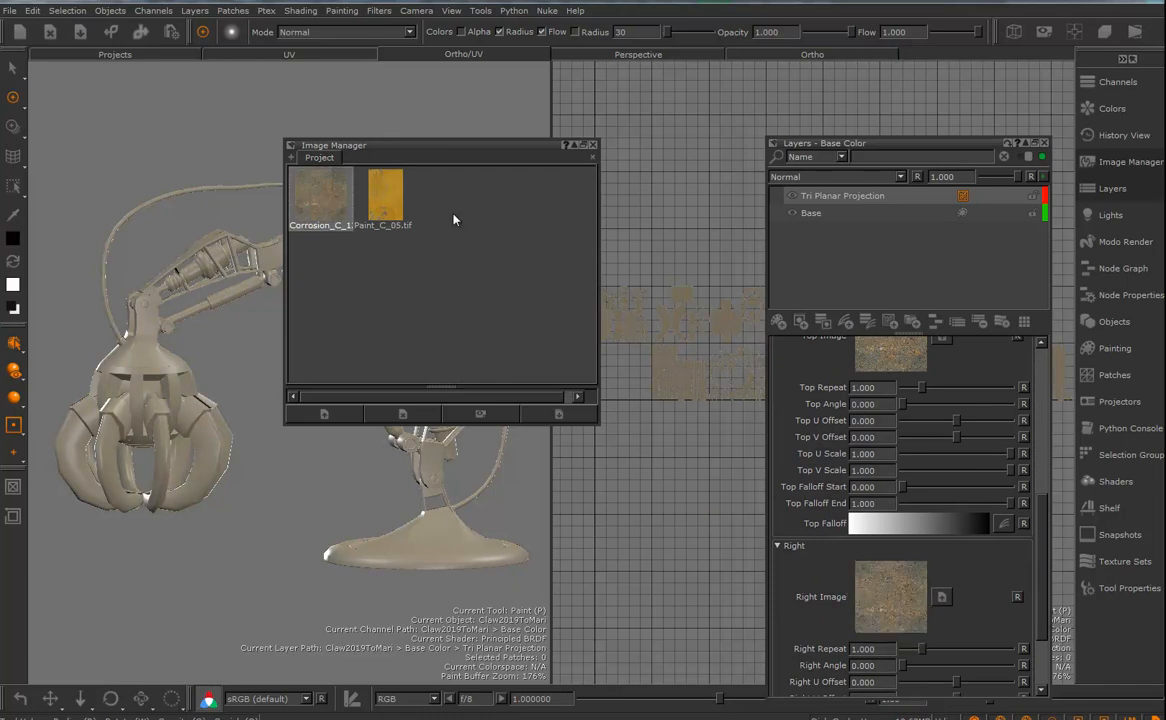
- Set the Tri Planar Projection's World Scale to 30 while viewing the claw head up close
{"action": "left_click_drag", "start_coordinate": [440, 154], "coordinate": [614, 164]}
{"action": "left_click_drag", "start_coordinate": [268, 396], "coordinate": [301, 411], "text": "alt"}
{"action": "right_click_drag", "start_coordinate": [301, 411], "coordinate": [385, 432], "text": "alt"}
{"action": "middle_click_drag", "start_coordinate": [200, 404], "coordinate": [455, 368], "text": "alt"}
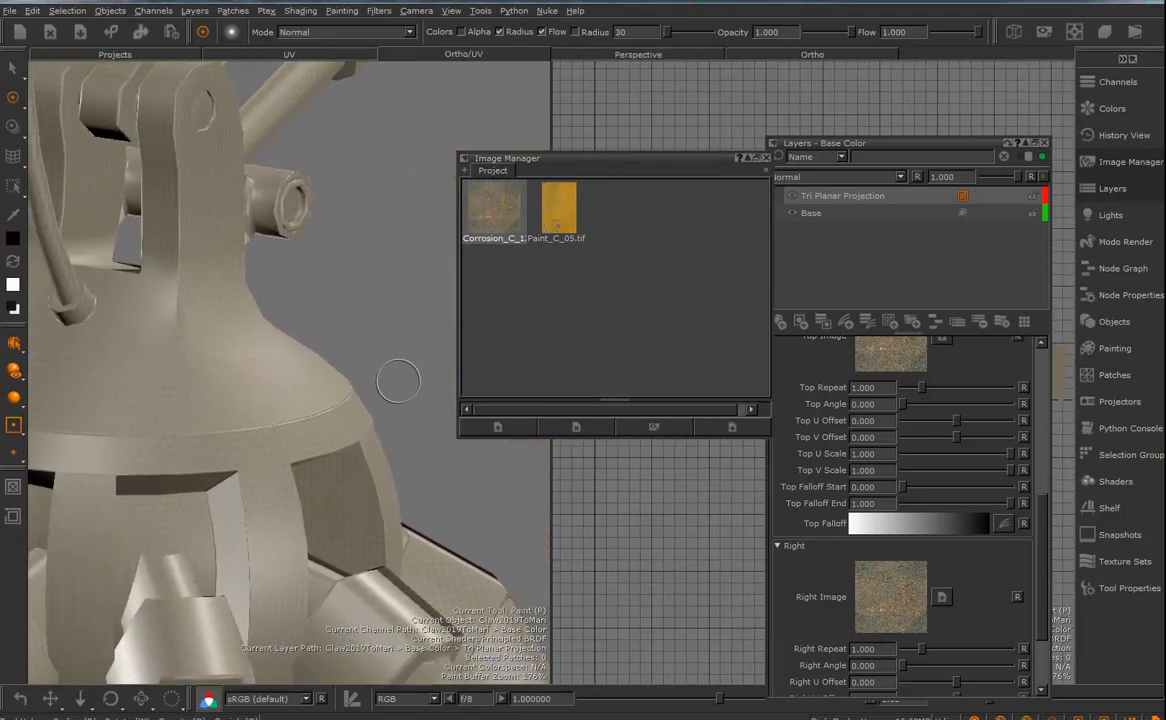
{"action": "left_click_drag", "start_coordinate": [1039, 524], "coordinate": [1053, 368]}
{"action": "left_click", "coordinate": [919, 362]}
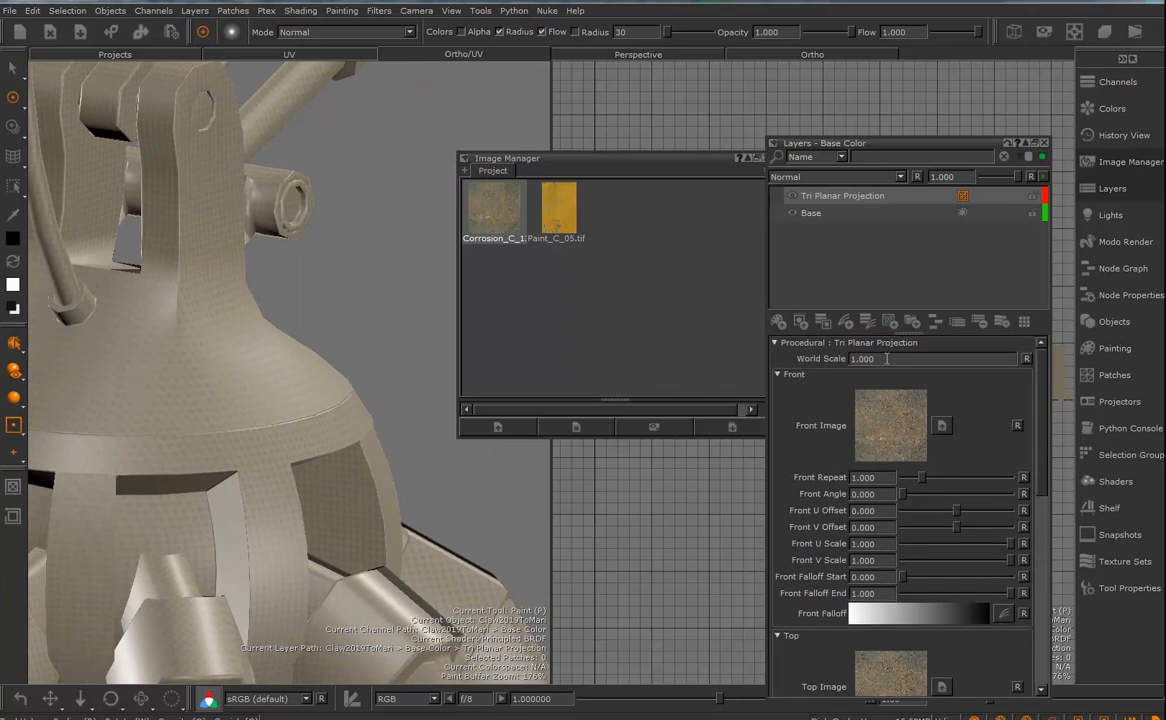
{"action": "type", "text": "30"}
{"action": "key", "text": "Return"}
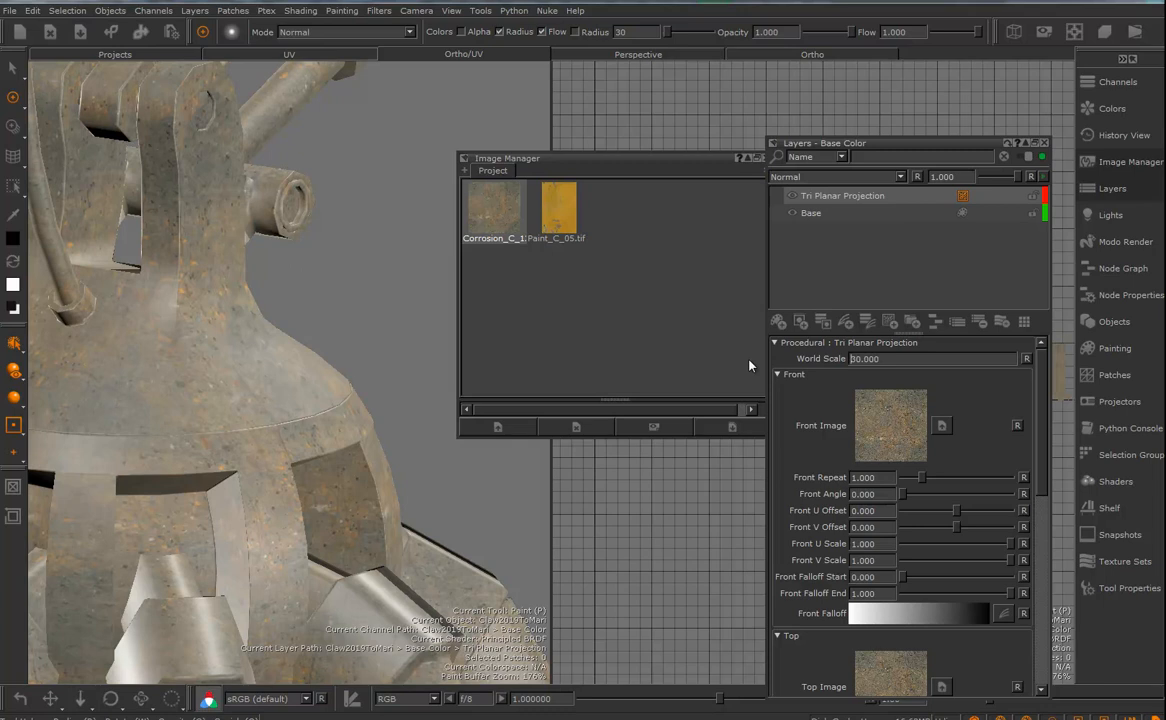
- Set the Tri Planar Projection's World Scale to 40 and inspect the corrosion texture on the claw head
{"action": "left_click_drag", "start_coordinate": [229, 365], "coordinate": [208, 429], "text": "alt"}
{"action": "mouse_move", "coordinate": [208, 429]}
{"action": "middle_mouse_down", "text": "alt"}
{"action": "mouse_move", "coordinate": [318, 448]}
{"action": "mouse_move", "coordinate": [458, 449]}
{"action": "middle_mouse_up", "text": "alt"}
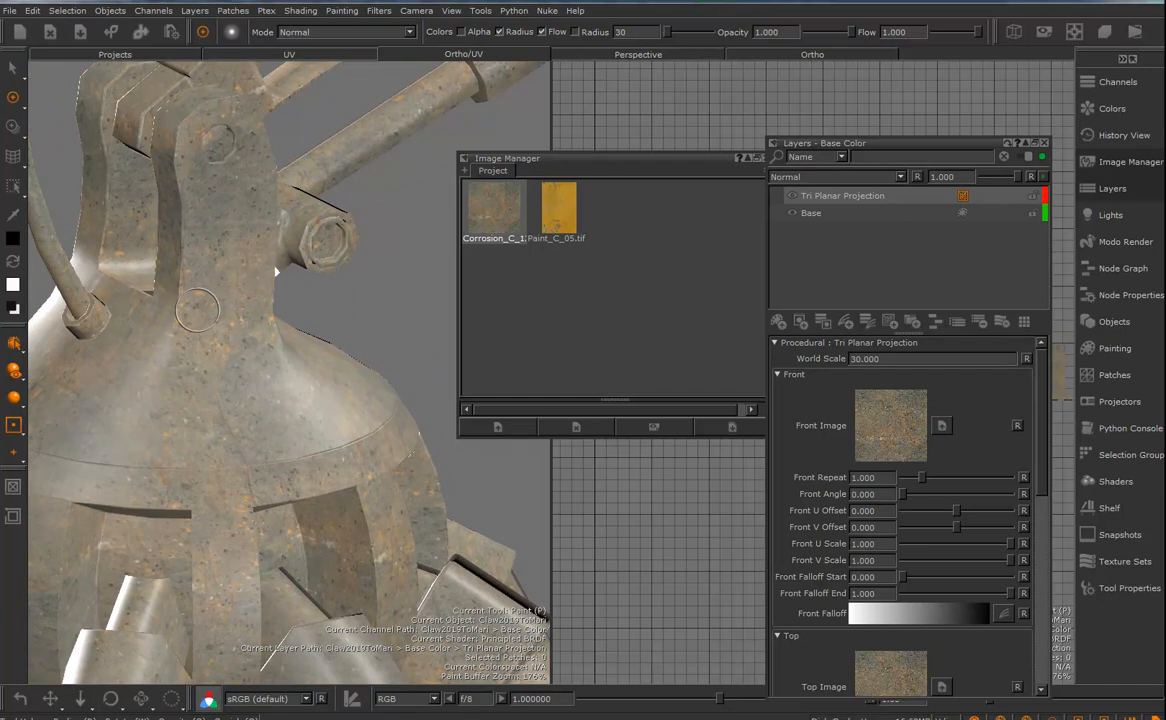
{"action": "mouse_move", "coordinate": [209, 498]}
{"action": "middle_mouse_down", "text": "alt"}
{"action": "mouse_move", "coordinate": [258, 424]}
{"action": "mouse_move", "coordinate": [286, 492]}
{"action": "mouse_move", "coordinate": [239, 552]}
{"action": "mouse_move", "coordinate": [169, 601]}
{"action": "mouse_move", "coordinate": [180, 528]}
{"action": "mouse_move", "coordinate": [250, 401]}
{"action": "mouse_move", "coordinate": [290, 287]}
{"action": "middle_mouse_up", "text": "alt"}
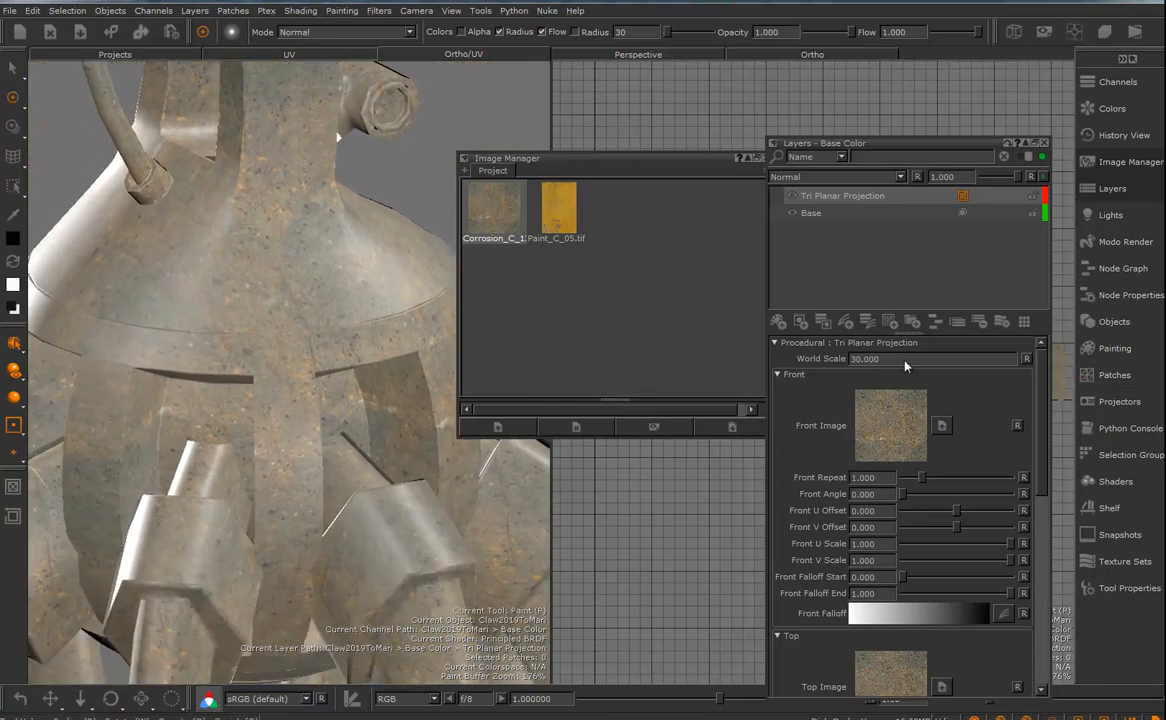
{"action": "left_click_drag", "start_coordinate": [899, 359], "coordinate": [836, 372]}
{"action": "type", "text": "40"}
{"action": "key", "text": "Return"}
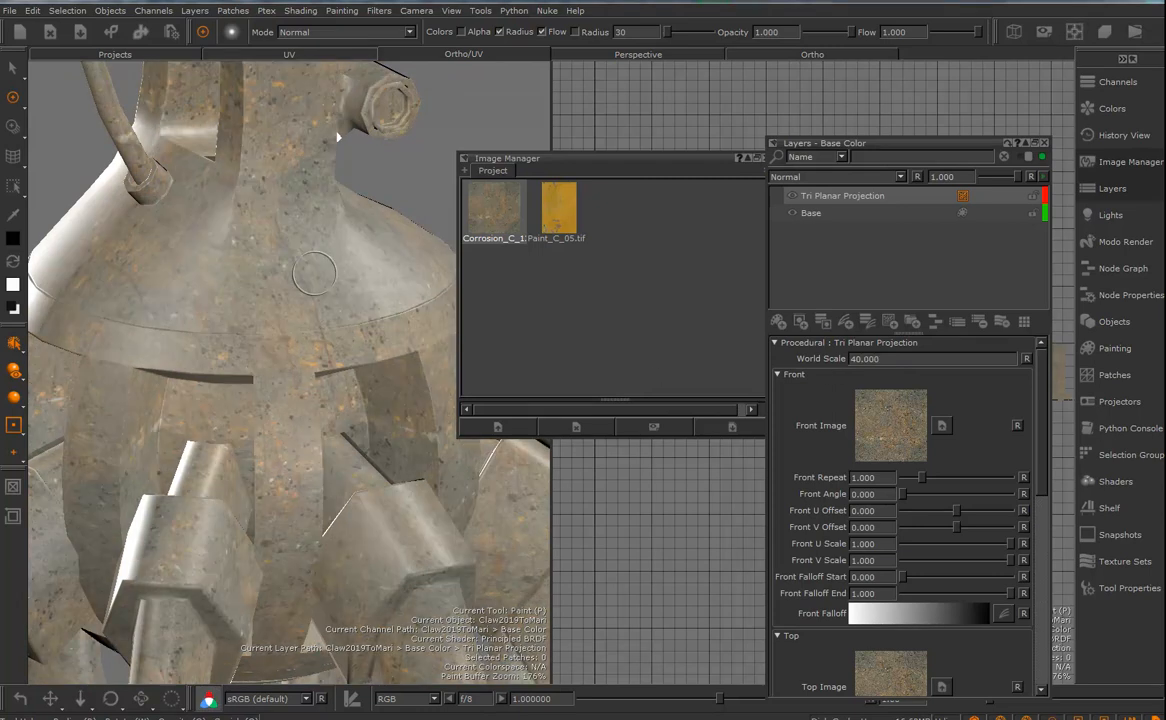
{"action": "mouse_move", "coordinate": [288, 315]}
{"action": "right_mouse_down", "text": "alt"}
{"action": "mouse_move", "coordinate": [180, 331]}
{"action": "mouse_move", "coordinate": [264, 347]}
{"action": "right_mouse_up", "text": "alt"}
{"action": "middle_click_drag", "start_coordinate": [264, 347], "coordinate": [222, 495], "text": "alt"}
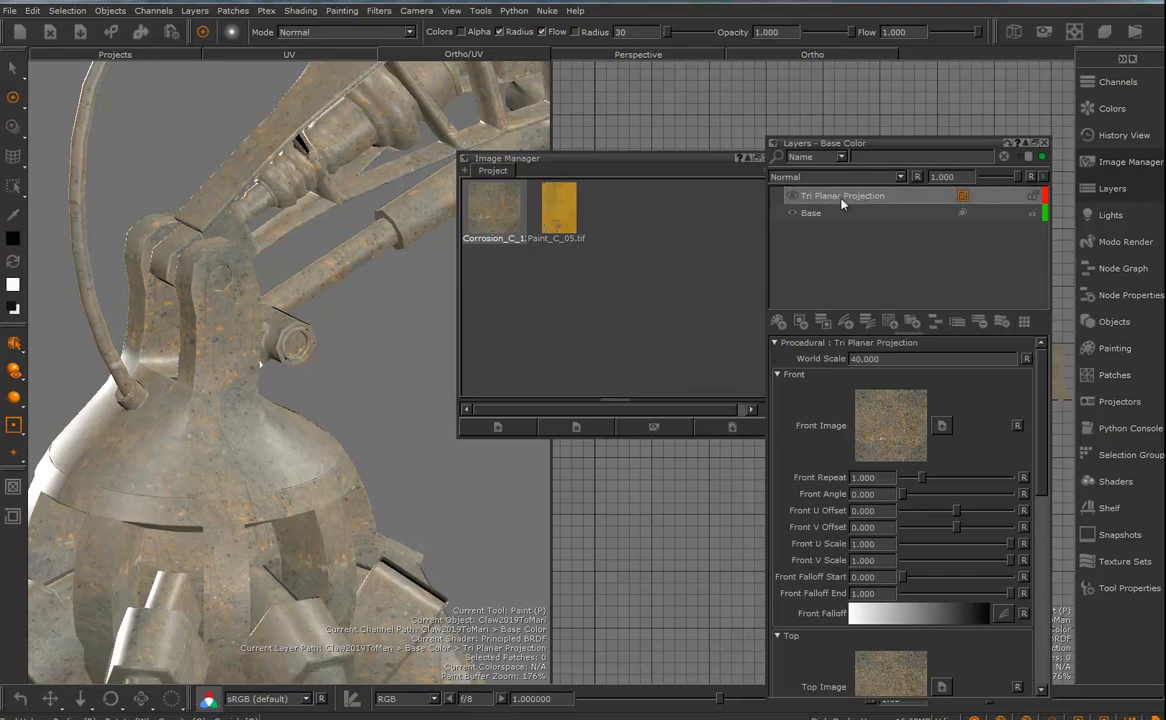
- Open Paint_C_05.tif and crop two areas of the yellow paint into new images in the Image Manager
{"action": "double_click", "coordinate": [561, 217]}
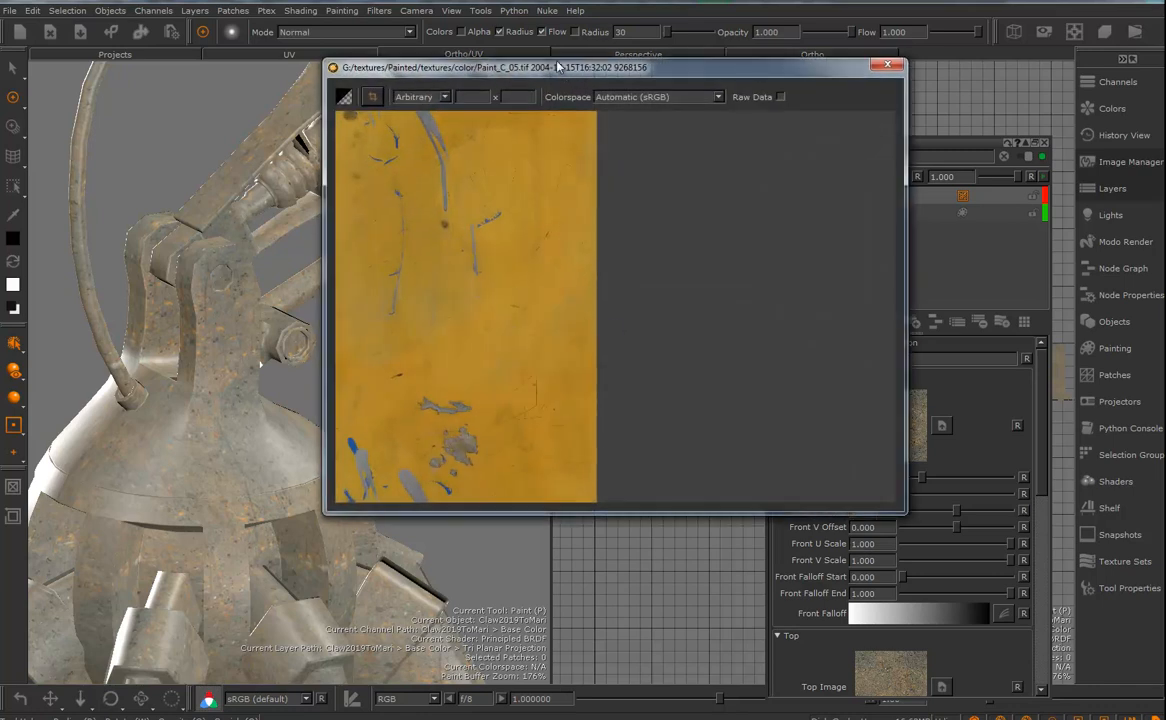
{"action": "left_click_drag", "start_coordinate": [557, 60], "coordinate": [490, 38]}
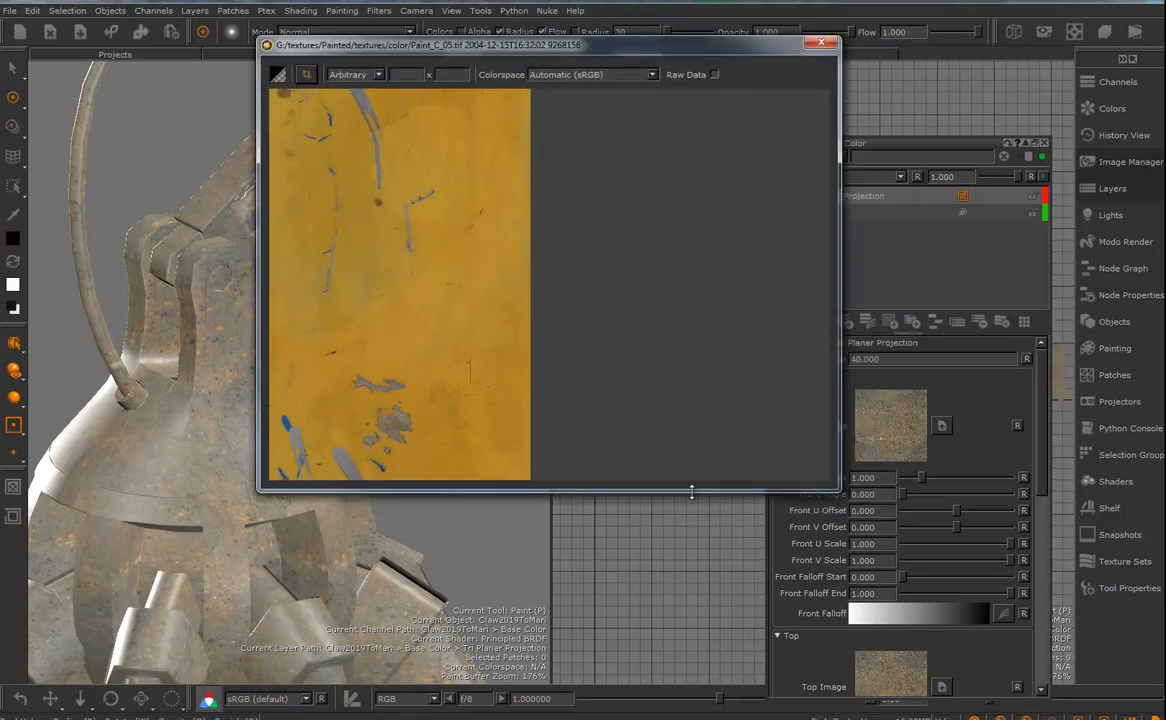
{"action": "left_click_drag", "start_coordinate": [691, 491], "coordinate": [645, 700]}
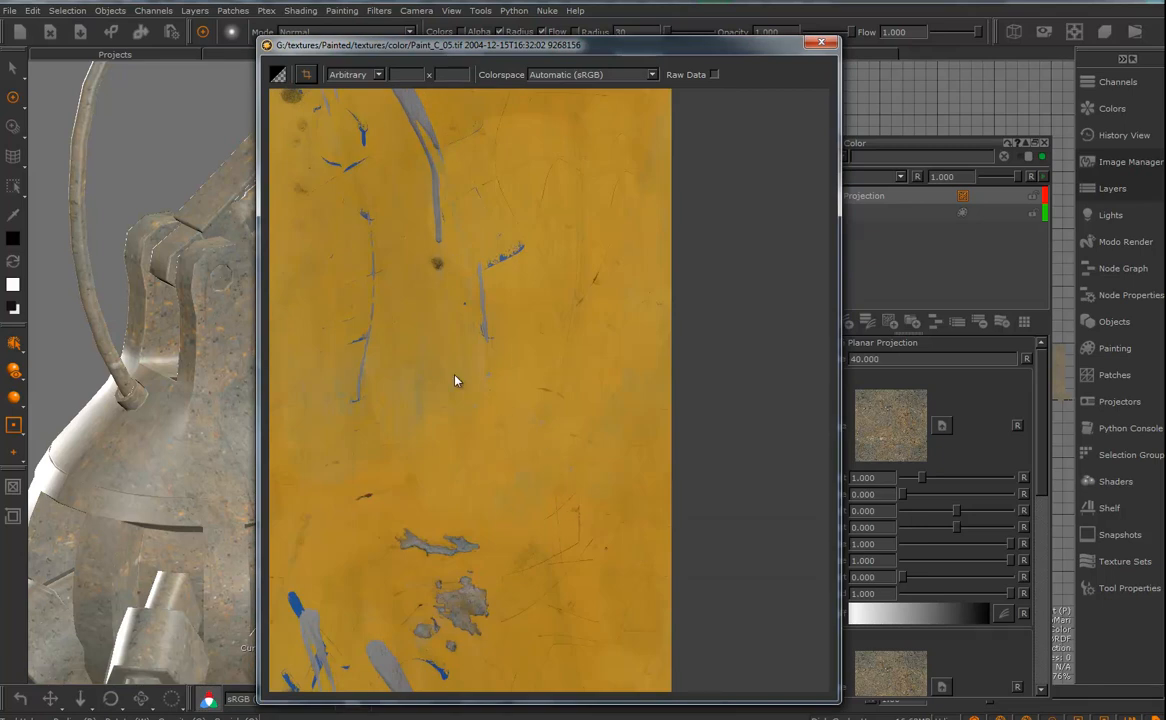
{"action": "left_click_drag", "start_coordinate": [481, 409], "coordinate": [626, 500]}
{"action": "left_click", "coordinate": [827, 45]}
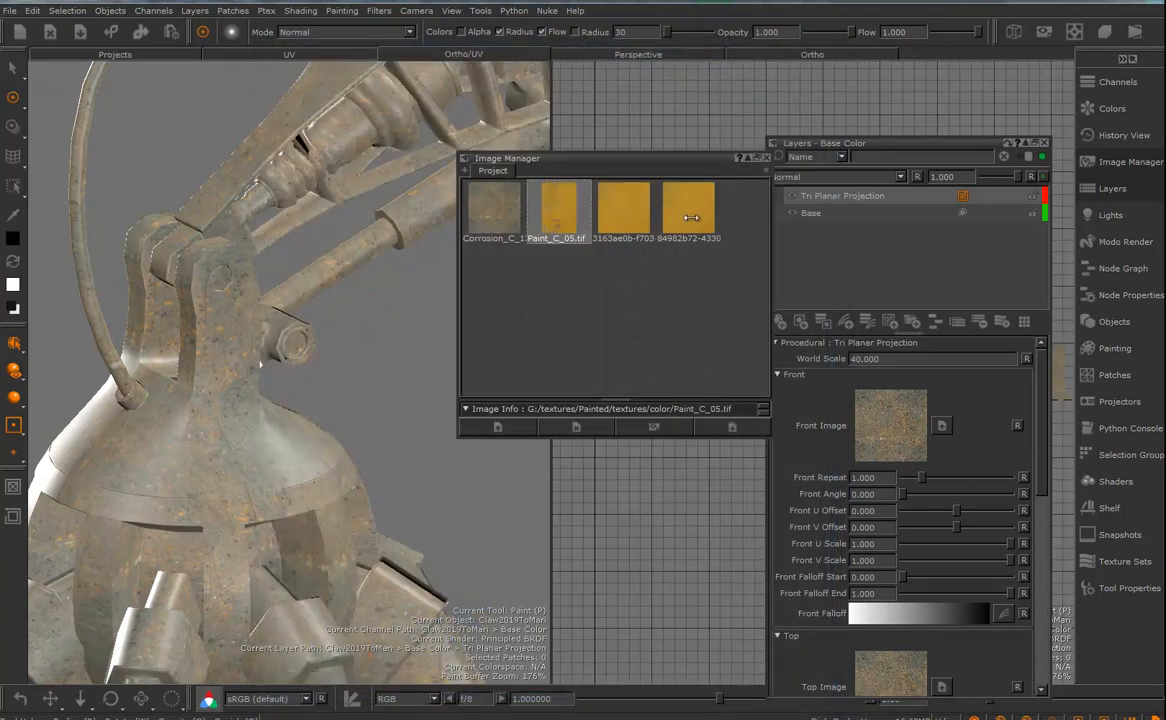
- Add a new Tri Planar Projection procedural layer above the existing corrosion Tri Planar Projection layer
{"action": "left_click", "coordinate": [832, 197]}
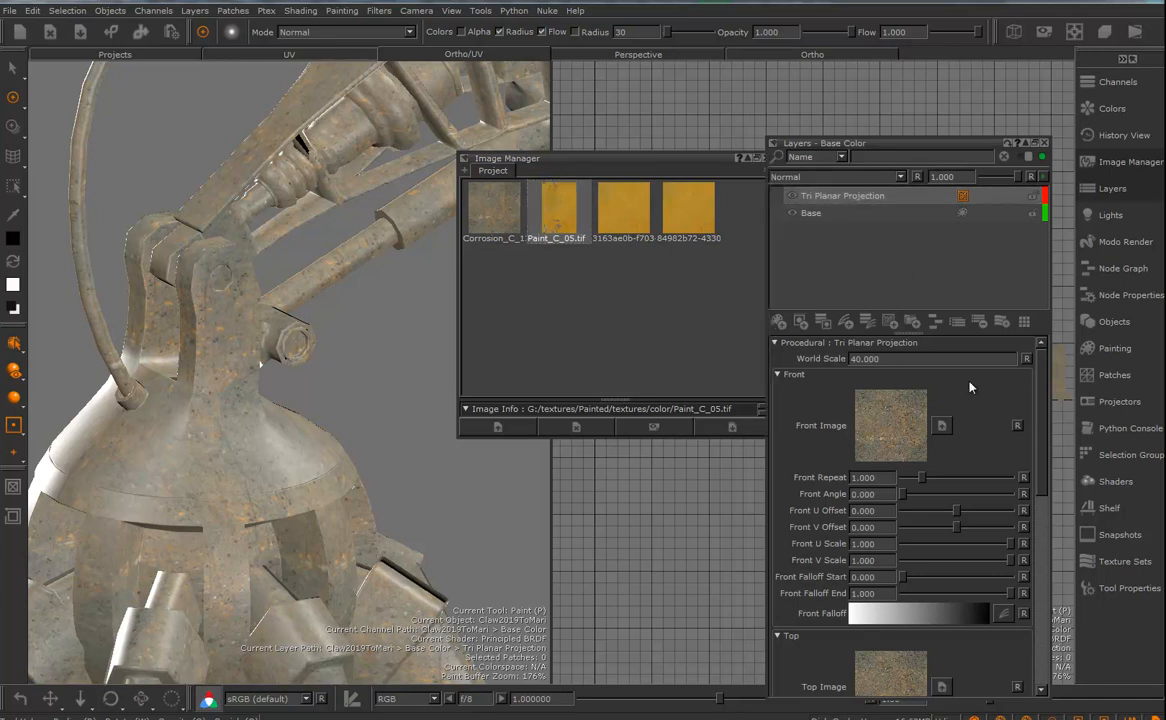
{"action": "right_click", "coordinate": [838, 198]}
{"action": "mouse_move", "coordinate": [887, 222]}
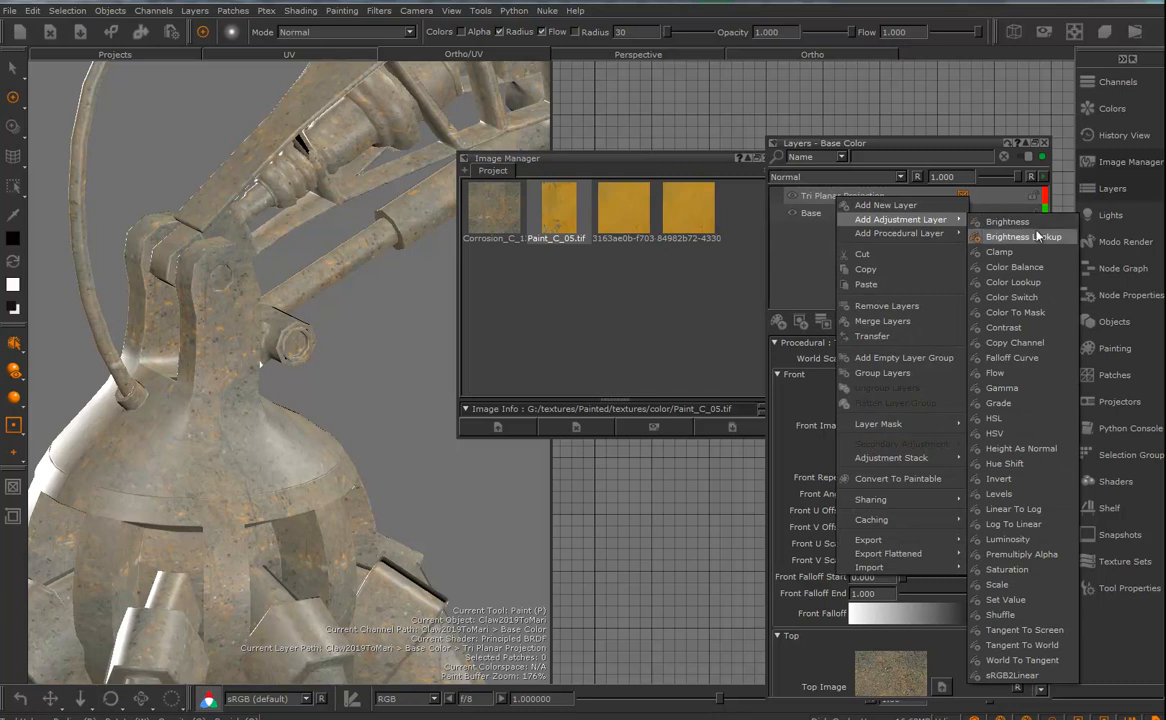
{"action": "mouse_move", "coordinate": [1022, 258]}
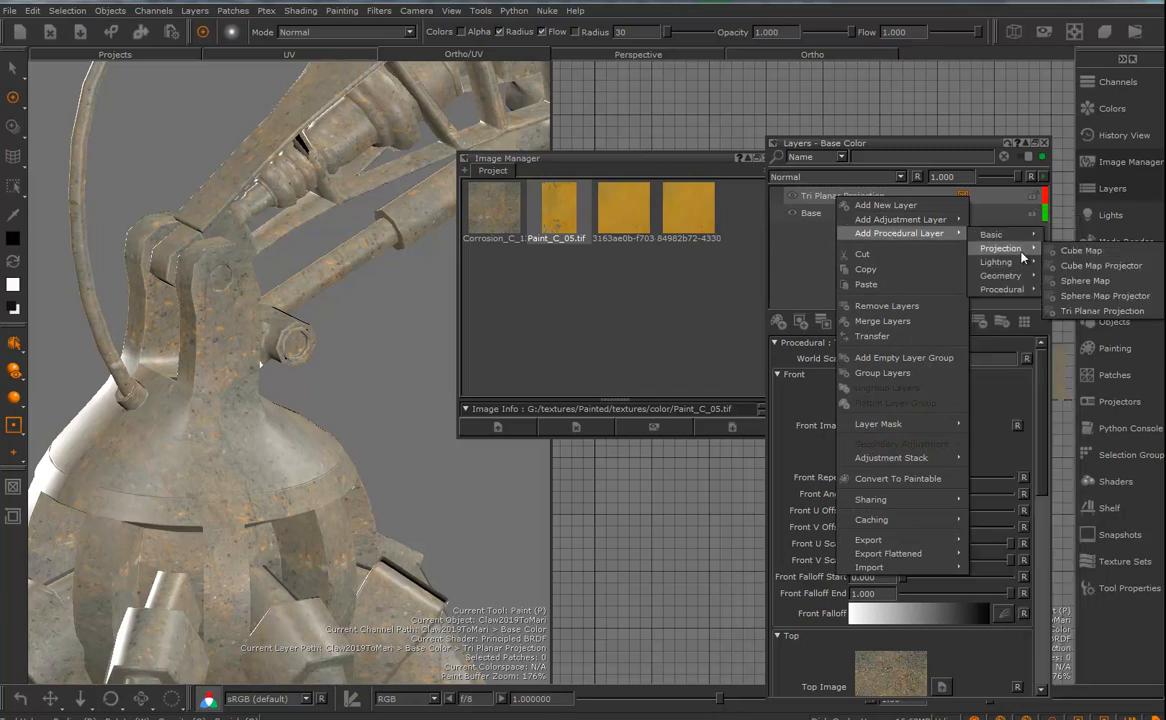
{"action": "left_click", "coordinate": [1100, 311]}
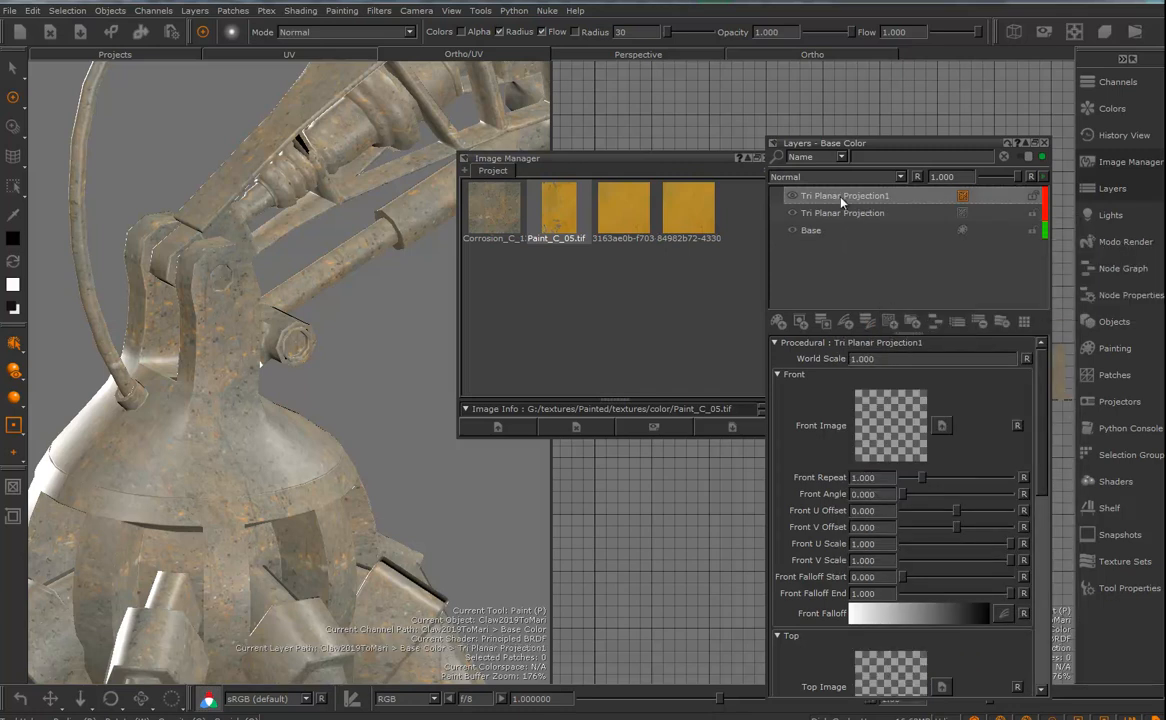
- Delete the last cropped yellow paint image from the Image Manager
{"action": "left_click", "coordinate": [686, 205]}
{"action": "right_click", "coordinate": [684, 208]}
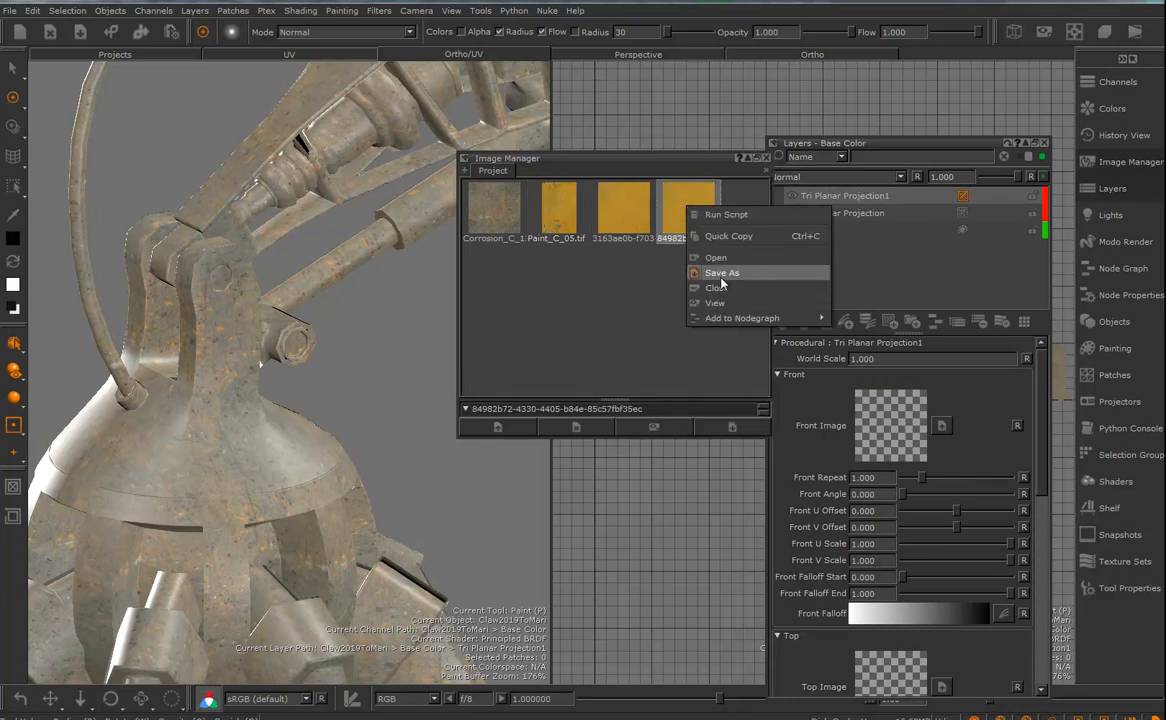
{"action": "left_click", "coordinate": [664, 294]}
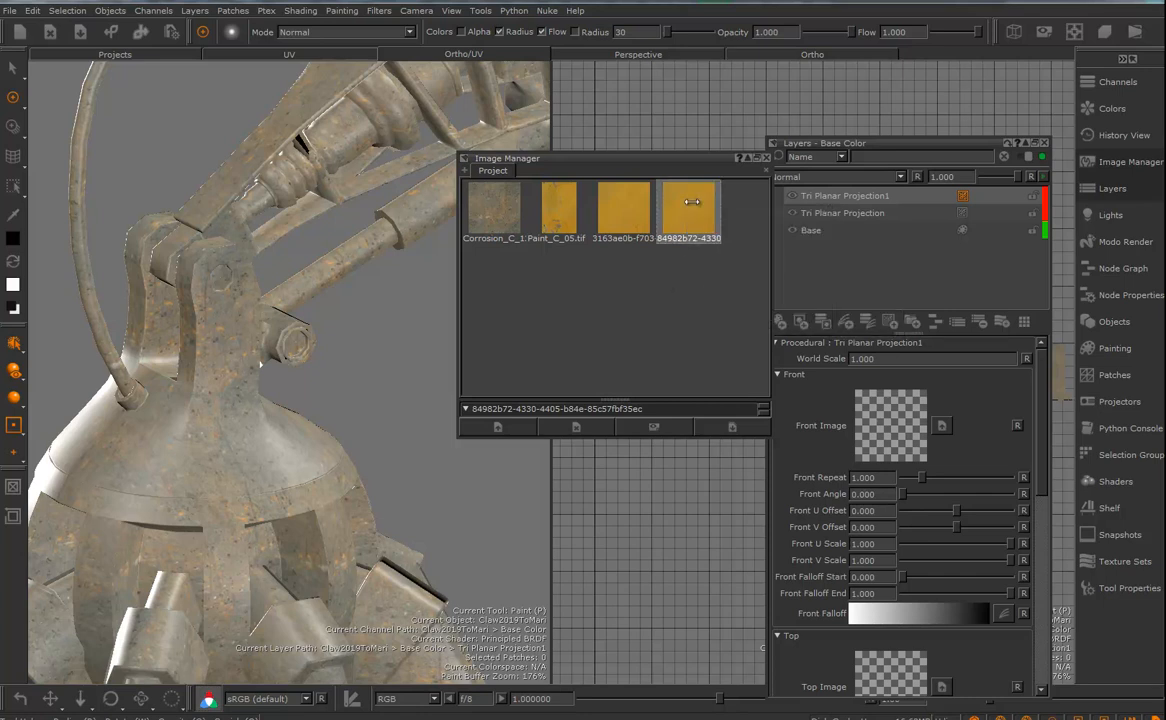
{"action": "key", "text": "Delete"}
- Assign the remaining yellow paint crop as the Front, Top and Right images of Tri Planar Projection1
{"action": "left_click_drag", "start_coordinate": [622, 211], "coordinate": [893, 411]}
{"action": "left_click_drag", "start_coordinate": [620, 211], "coordinate": [899, 666]}
{"action": "scroll", "coordinate": [1033, 480], "scroll_direction": "down", "scroll_amount": 8}
{"action": "left_click_drag", "start_coordinate": [630, 225], "coordinate": [880, 563]}
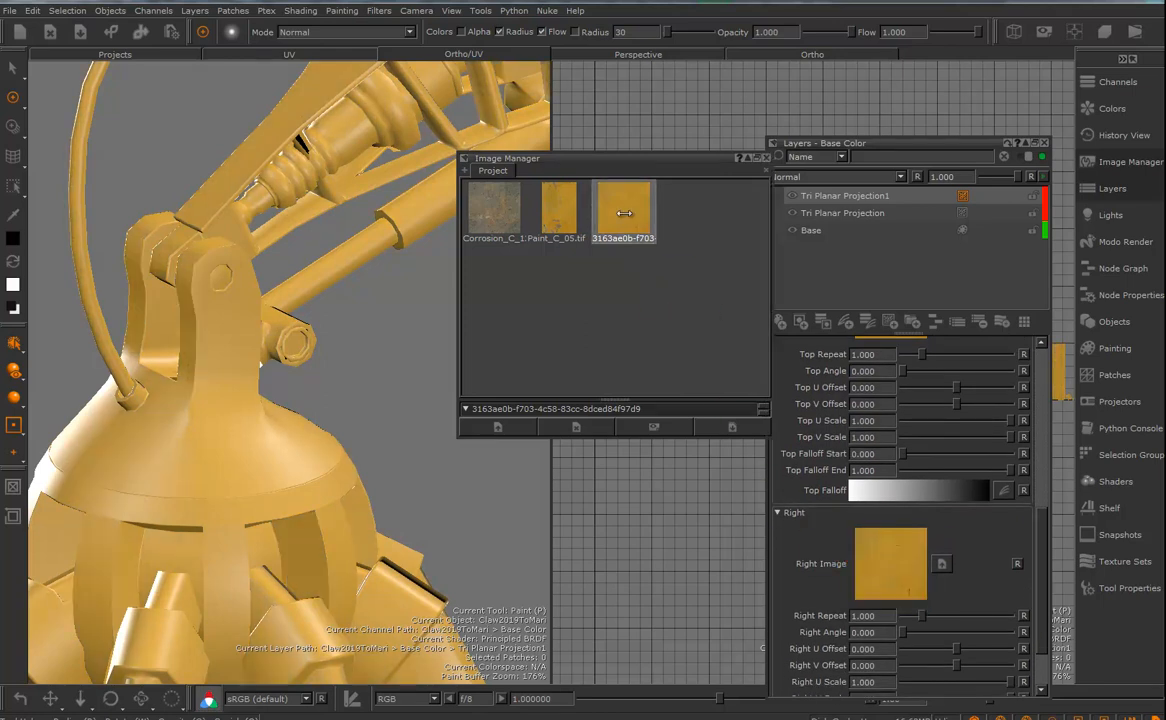
- Set the World Scale of Tri Planar Projection1 to 30 and check the yellow paint on the claw head
{"action": "left_click_drag", "start_coordinate": [1040, 544], "coordinate": [1022, 384]}
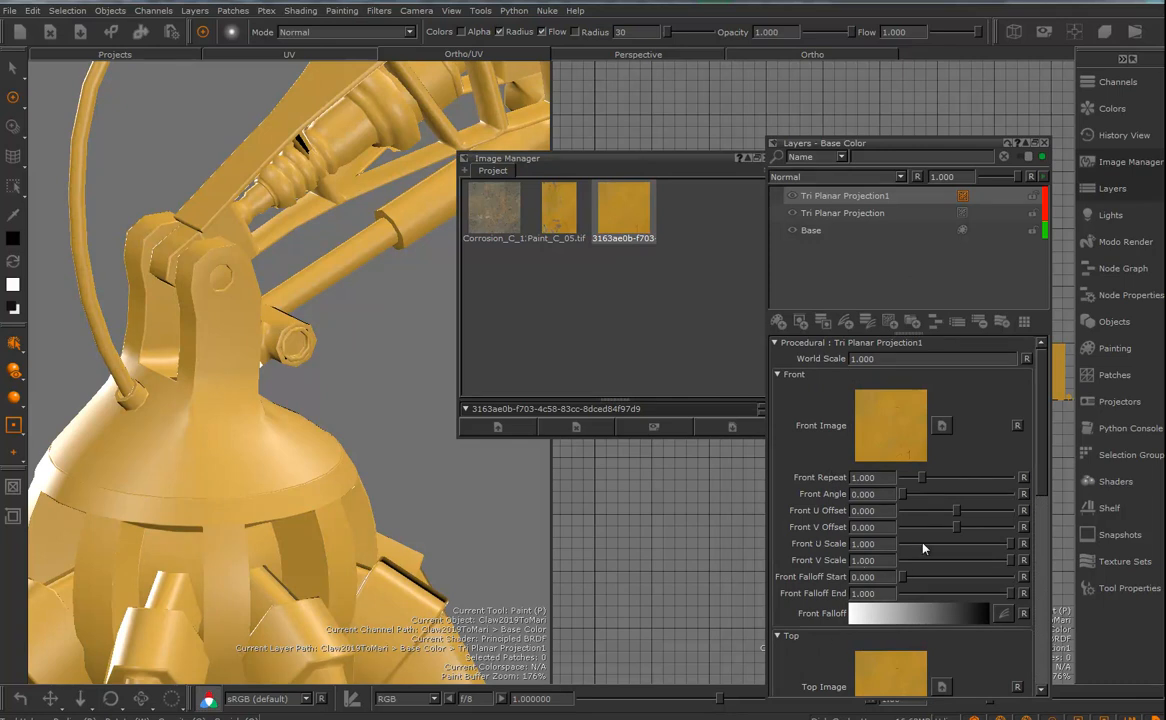
{"action": "left_click", "coordinate": [899, 360]}
{"action": "type", "text": "30"}
{"action": "key", "text": "Return"}
{"action": "mouse_move", "coordinate": [290, 395]}
{"action": "middle_mouse_down", "text": "alt"}
{"action": "mouse_move", "coordinate": [326, 338]}
{"action": "mouse_move", "coordinate": [322, 266]}
{"action": "middle_mouse_up", "text": "alt"}
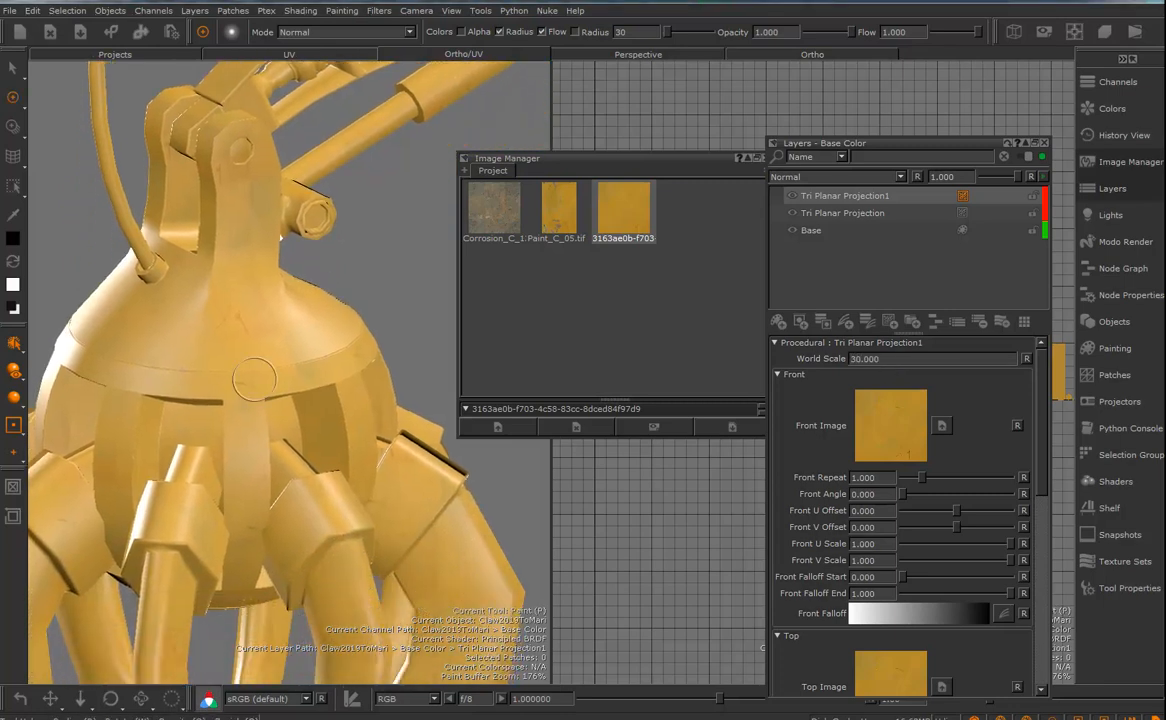
- Set the World Scale of Tri Planar Projection1 to 50 and inspect the yellow paint across the arm and base
{"action": "left_click", "coordinate": [896, 358]}
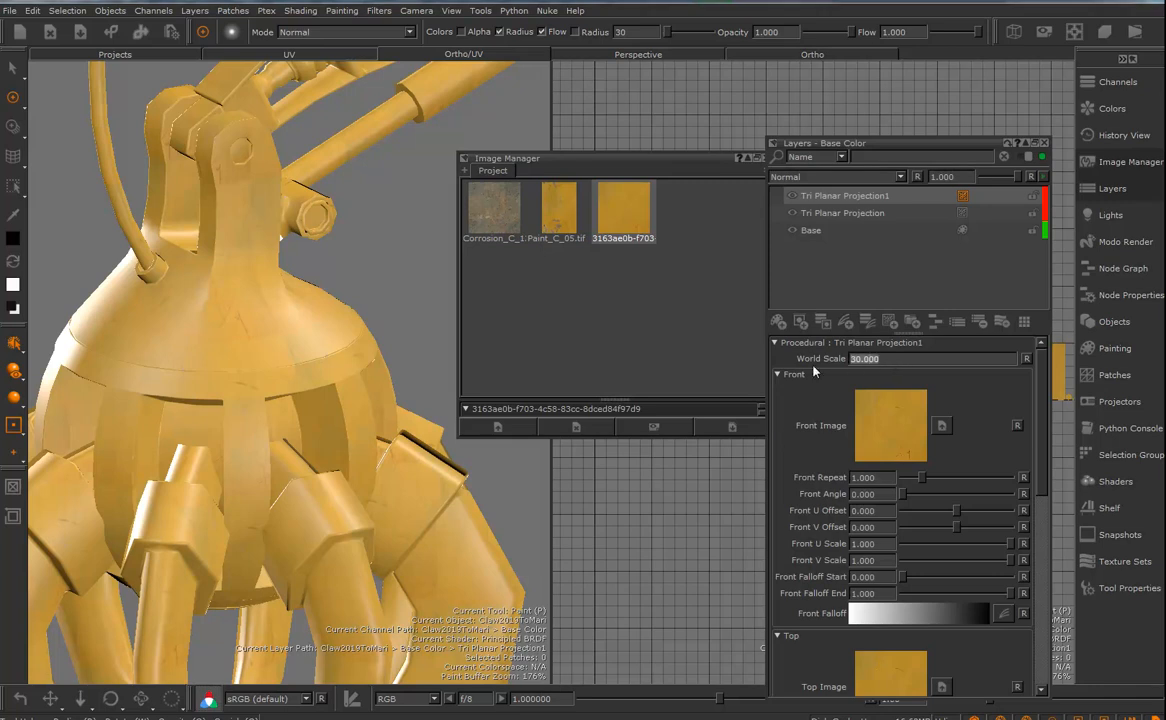
{"action": "type", "text": "50"}
{"action": "key", "text": "Return"}
{"action": "right_click_drag", "start_coordinate": [304, 330], "coordinate": [228, 337], "text": "alt"}
{"action": "left_click_drag", "start_coordinate": [295, 376], "coordinate": [233, 462], "text": "alt"}
{"action": "mouse_move", "coordinate": [249, 409]}
{"action": "left_mouse_down", "text": "alt"}
{"action": "mouse_move", "coordinate": [333, 463]}
{"action": "mouse_move", "coordinate": [357, 448]}
{"action": "left_mouse_up", "text": "alt"}
{"action": "mouse_move", "coordinate": [357, 473]}
{"action": "middle_mouse_down", "text": "alt"}
{"action": "mouse_move", "coordinate": [424, 513]}
{"action": "mouse_move", "coordinate": [443, 510]}
{"action": "middle_mouse_up", "text": "alt"}
- Group the Tri Planar Projection1 layer and name the group YellowPaintGroup
{"action": "left_click", "coordinate": [842, 198]}
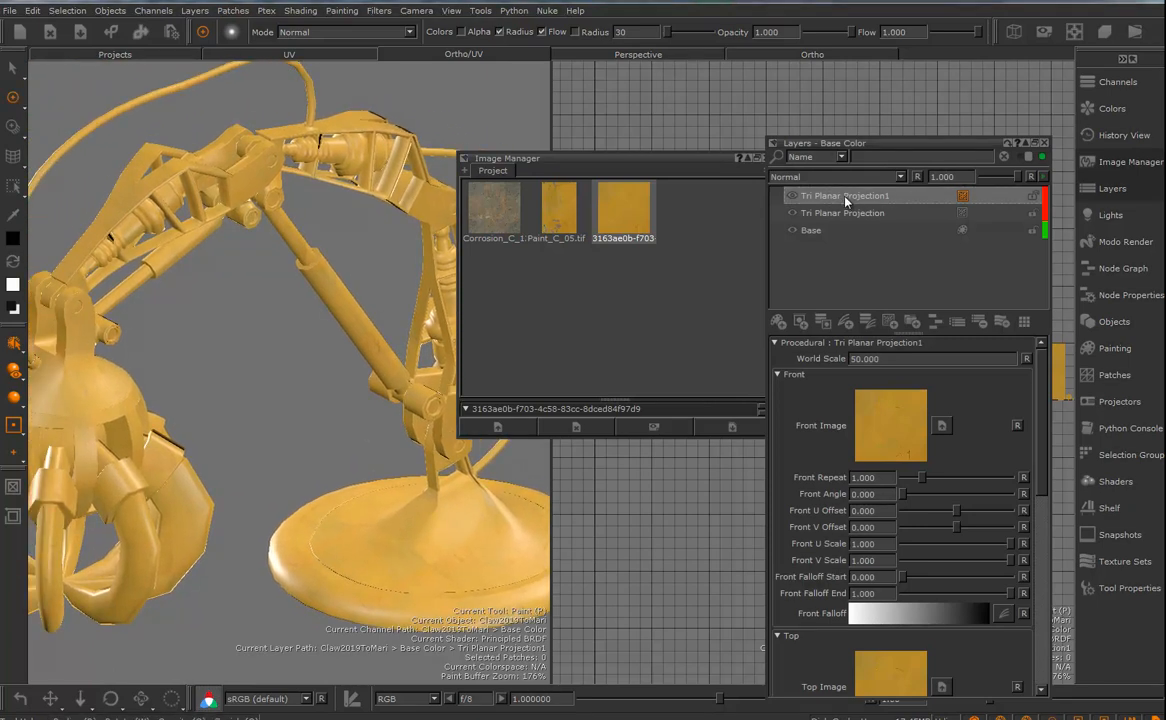
{"action": "left_click", "coordinate": [912, 323]}
{"action": "double_click", "coordinate": [815, 199]}
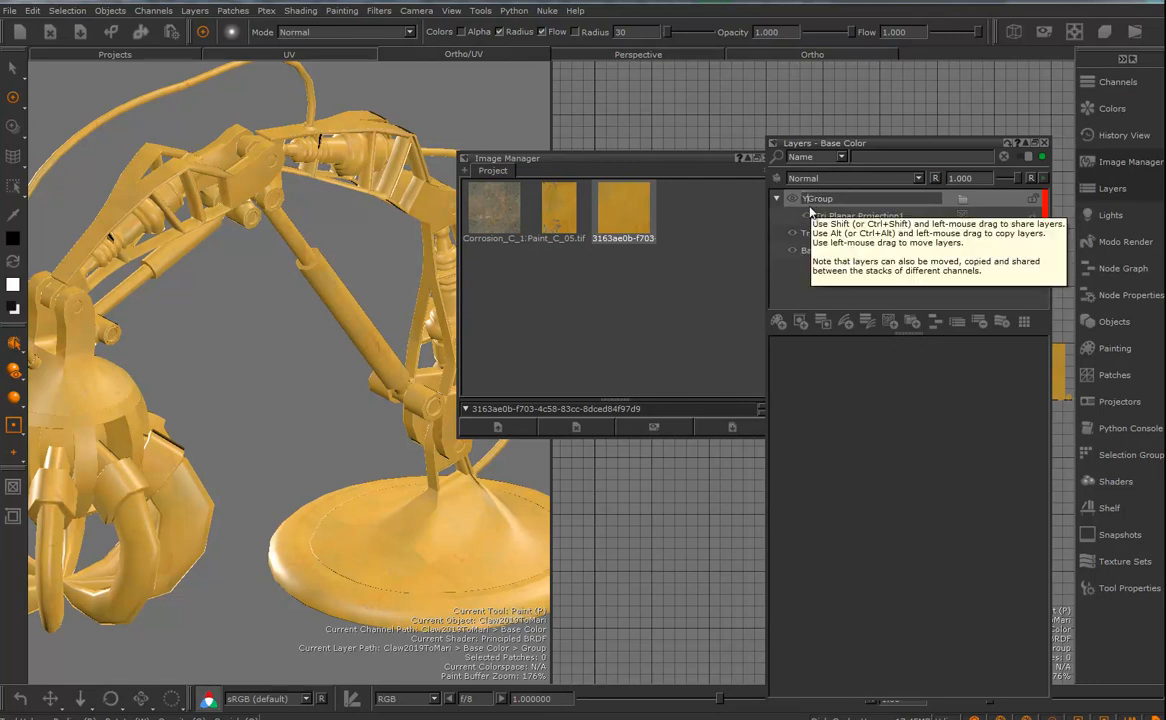
{"action": "type", "text": "llowPaint"}
{"action": "key", "text": "Return"}
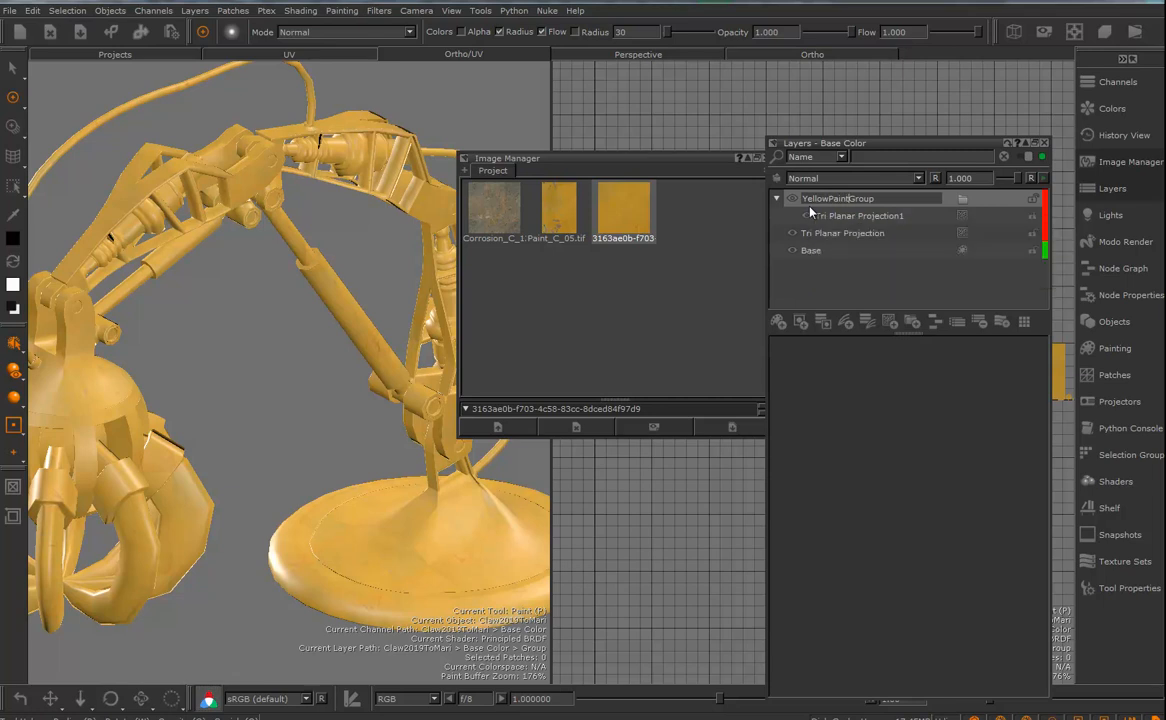
- Add a Hue Shift adjustment layer above Tri Planar Projection1, set its Hue to -5.714 and check the colour on the whole arm
{"action": "left_click", "coordinate": [872, 217]}
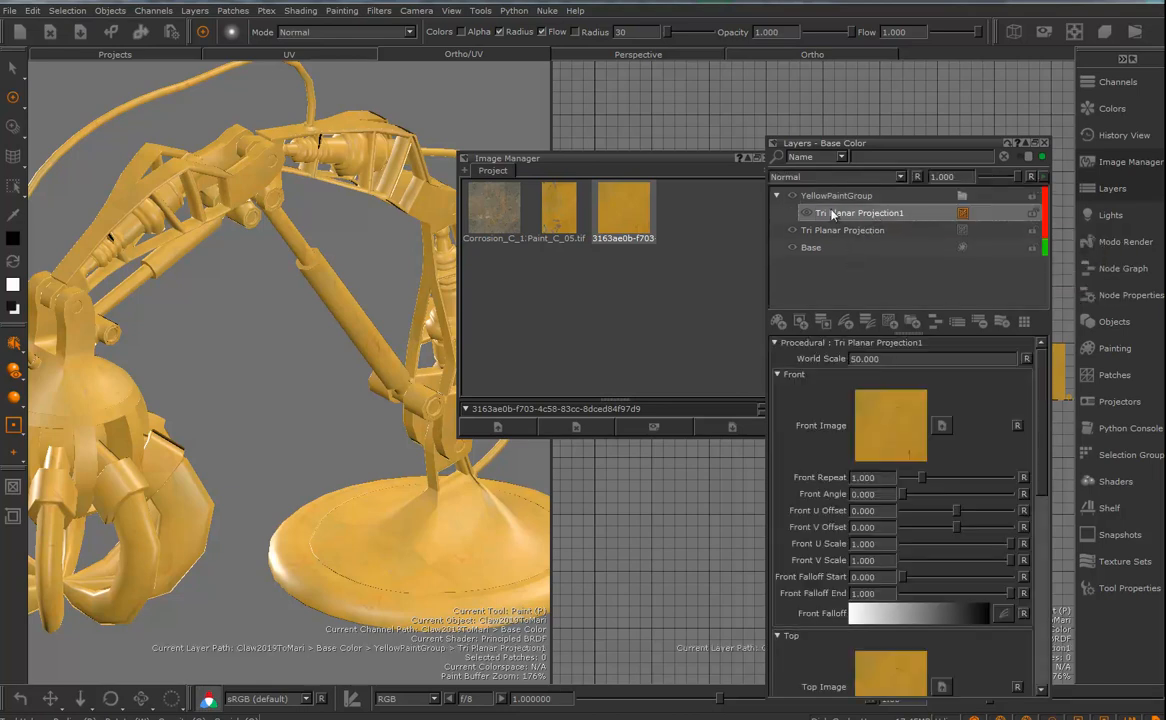
{"action": "right_click", "coordinate": [873, 216]}
{"action": "mouse_move", "coordinate": [920, 238]}
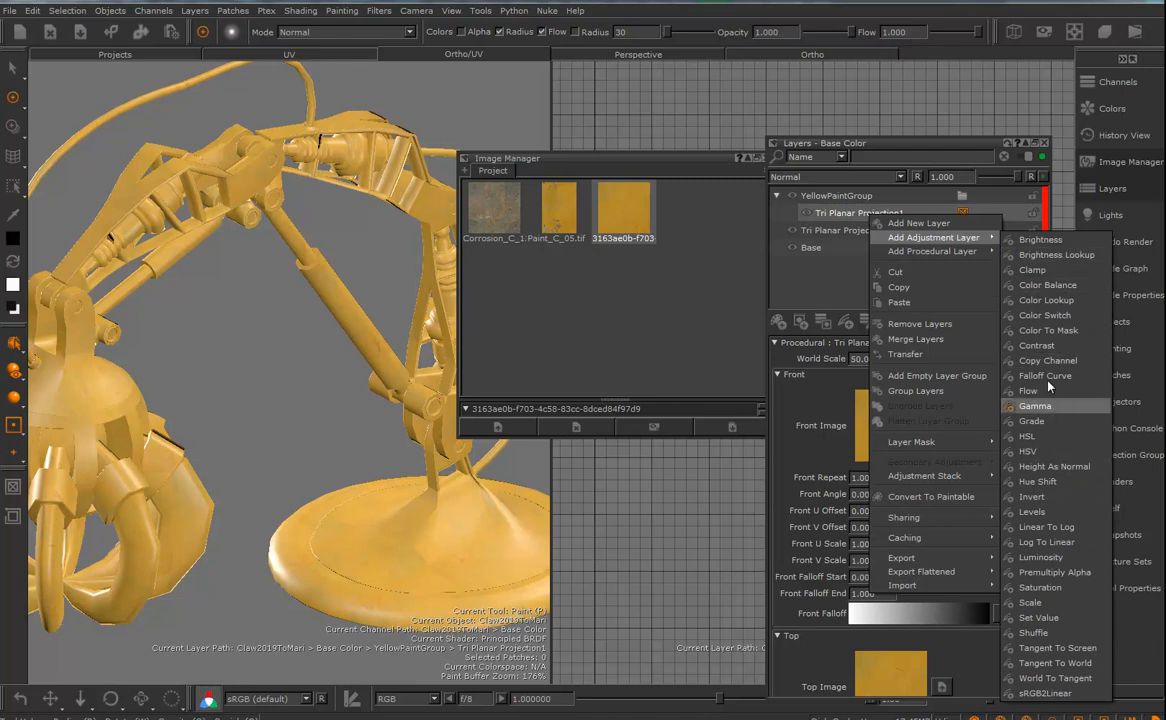
{"action": "left_click", "coordinate": [1040, 482]}
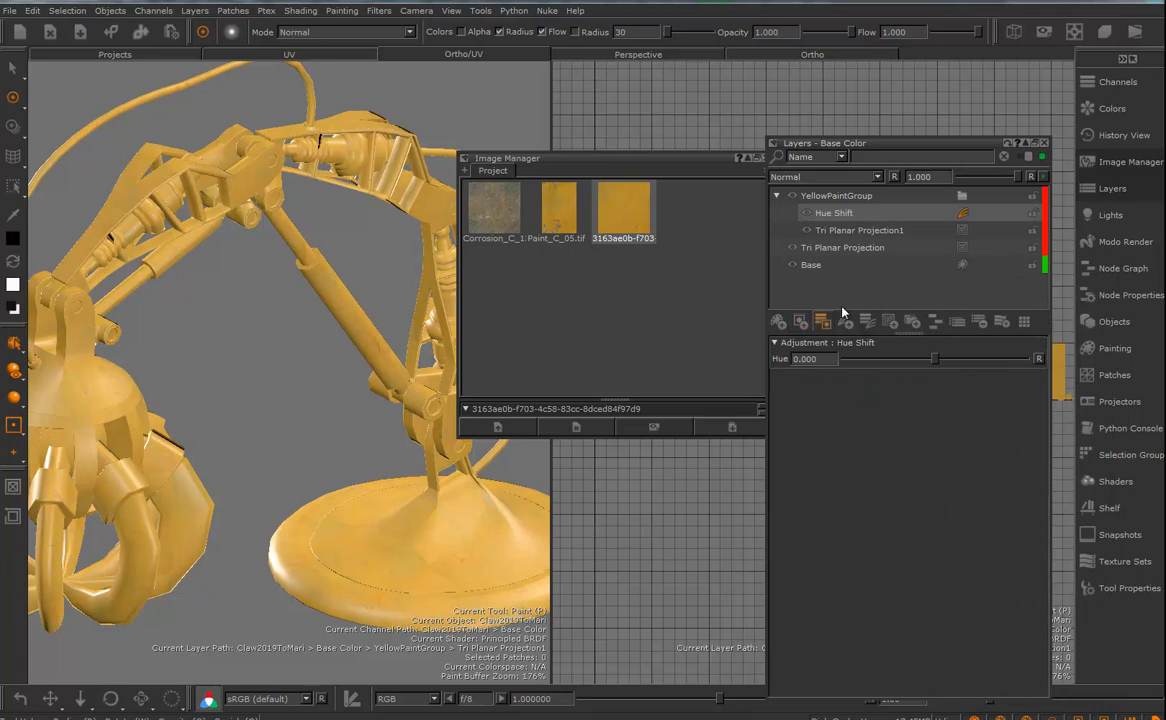
{"action": "mouse_move", "coordinate": [936, 365]}
{"action": "left_mouse_down"}
{"action": "mouse_move", "coordinate": [952, 362]}
{"action": "mouse_move", "coordinate": [931, 364]}
{"action": "left_mouse_up"}
{"action": "middle_click_drag", "start_coordinate": [310, 256], "coordinate": [349, 302]}
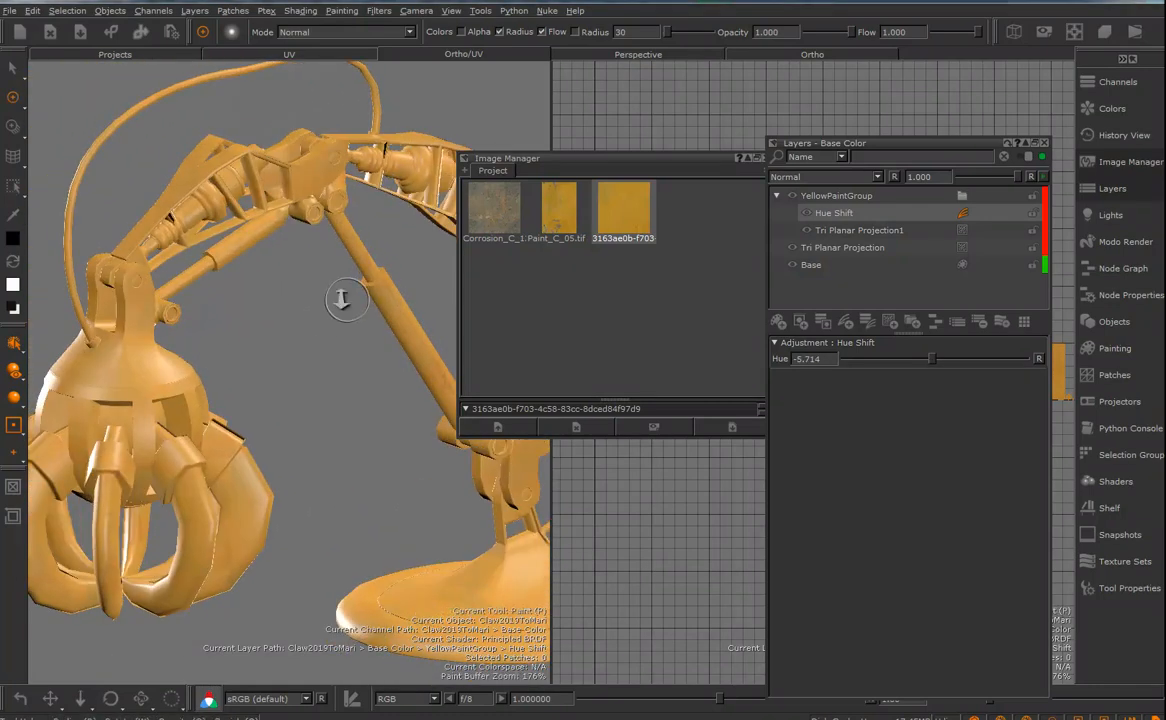
{"action": "key", "text": "a"}
{"action": "left_click_drag", "start_coordinate": [349, 302], "coordinate": [370, 325], "text": "alt"}
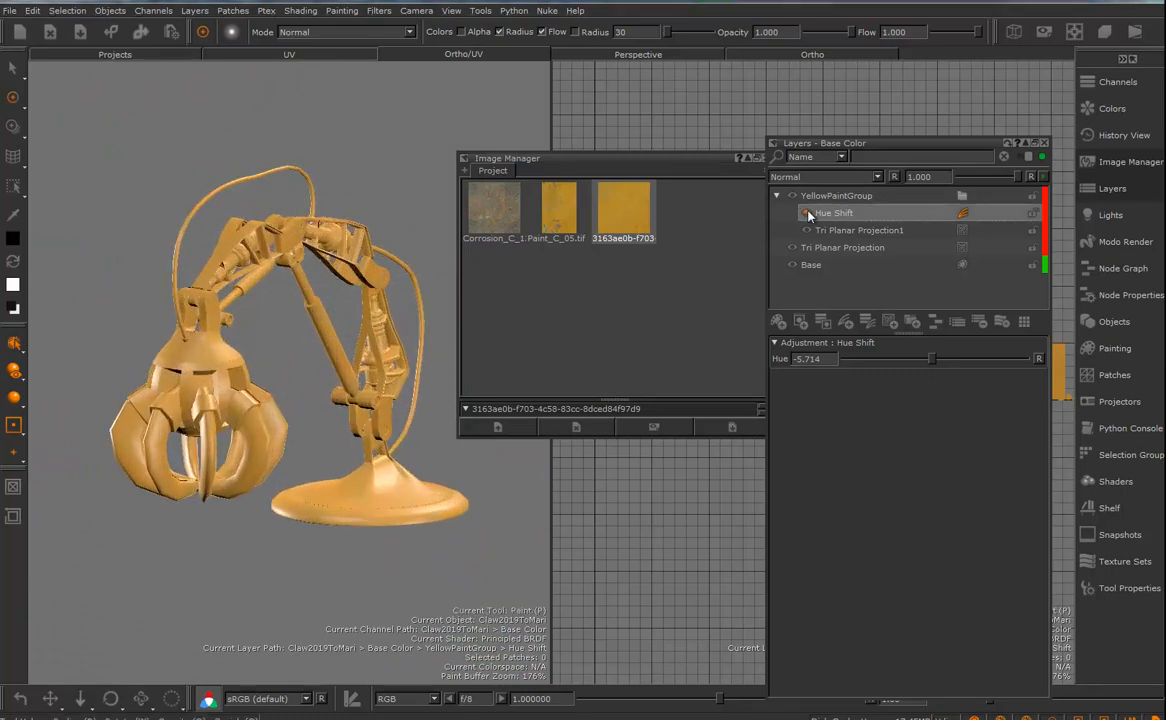
{"action": "left_click_drag", "start_coordinate": [355, 335], "coordinate": [720, 250], "text": "alt"}
- Add a Reveal All layer mask to YellowPaintGroup
{"action": "left_click", "coordinate": [835, 200]}
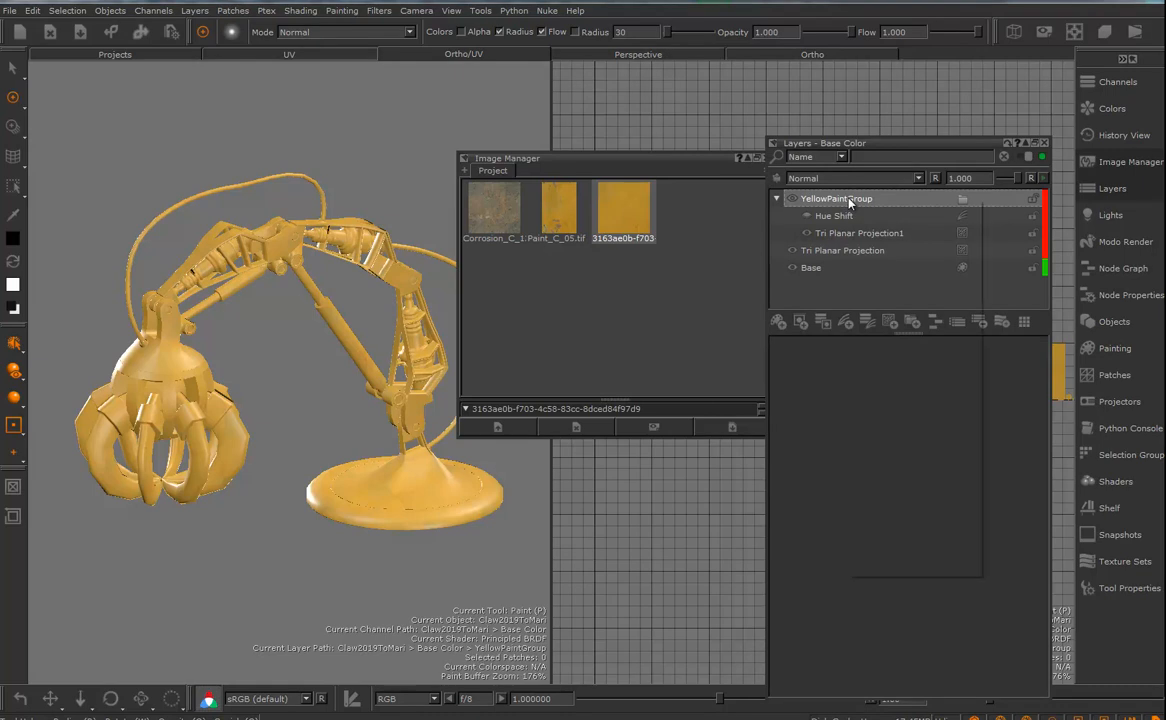
{"action": "right_click", "coordinate": [849, 200]}
{"action": "mouse_move", "coordinate": [900, 427]}
{"action": "mouse_move", "coordinate": [1018, 427]}
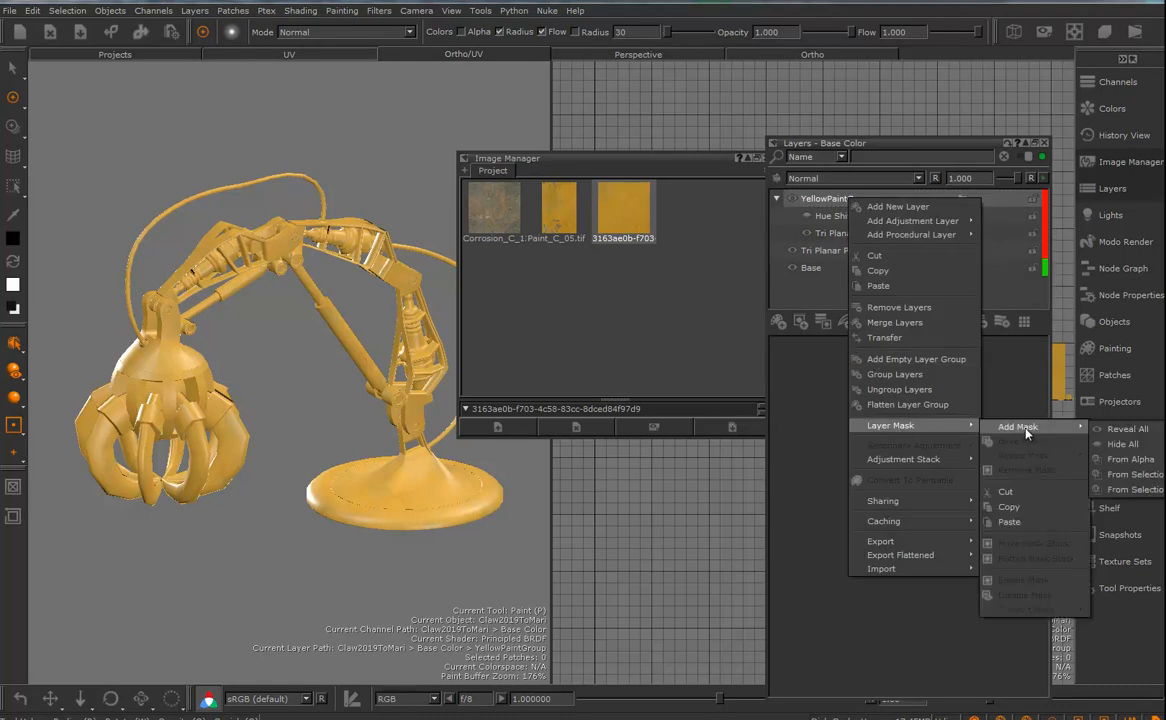
{"action": "left_click", "coordinate": [1123, 432]}
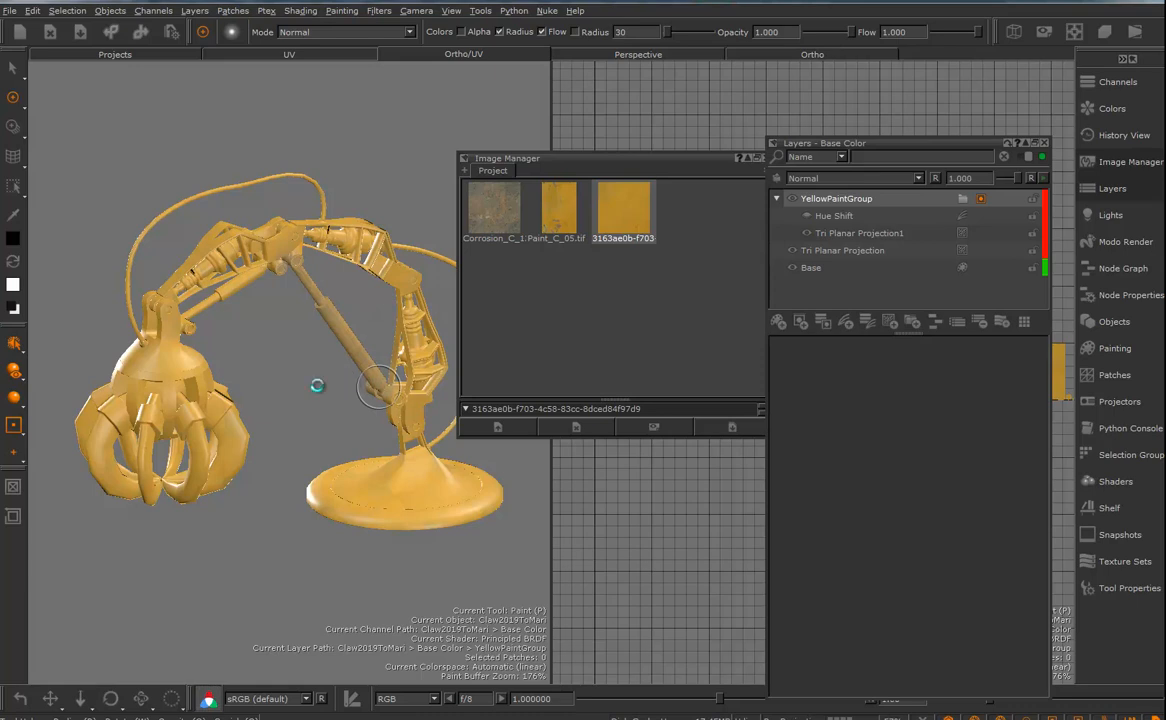
- Paint the yellow off the arm's hydraulic pistons in the YellowPaintGroup mask to expose the corrosion layer
{"action": "left_click_drag", "start_coordinate": [316, 388], "coordinate": [396, 372], "text": "alt"}
{"action": "mouse_move", "coordinate": [396, 372]}
{"action": "right_mouse_down", "text": "alt"}
{"action": "mouse_move", "coordinate": [567, 412]}
{"action": "mouse_move", "coordinate": [382, 343]}
{"action": "right_mouse_up", "text": "alt"}
{"action": "middle_click_drag", "start_coordinate": [382, 343], "coordinate": [278, 380], "text": "alt"}
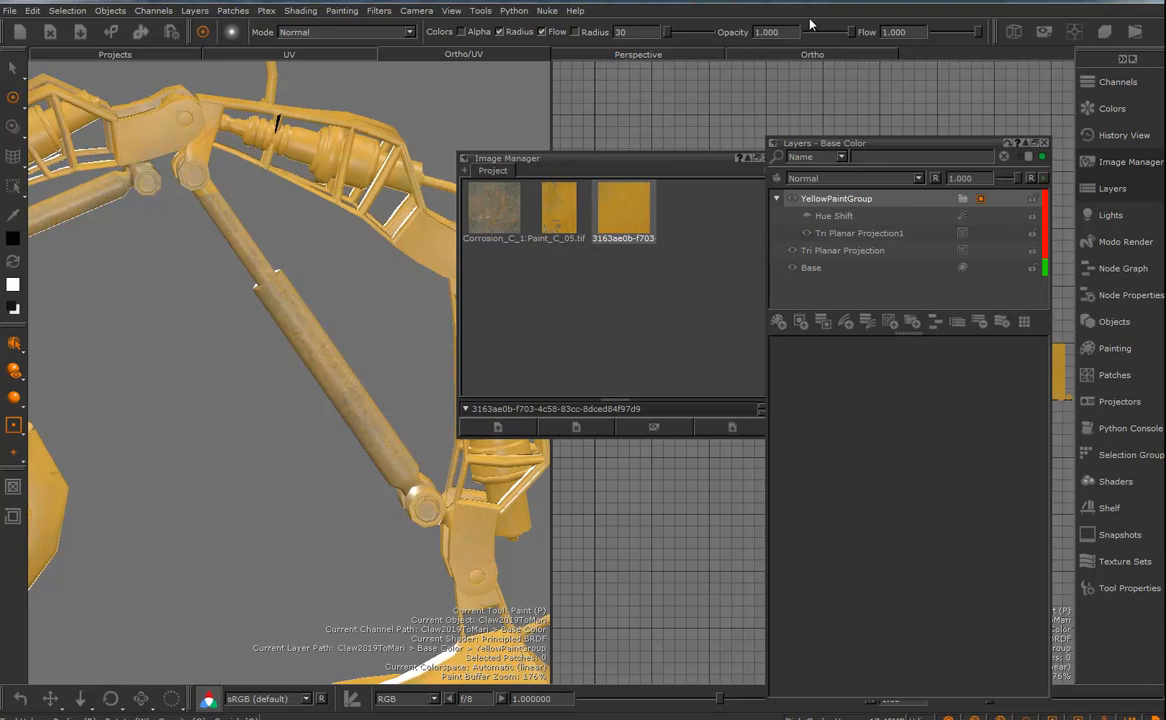
- Choose the splat-shaped metalRe... brush from the Hard Surface Brushes and enlarge its radius to 114
{"action": "left_click", "coordinate": [1112, 482]}
{"action": "left_click", "coordinate": [1107, 509]}
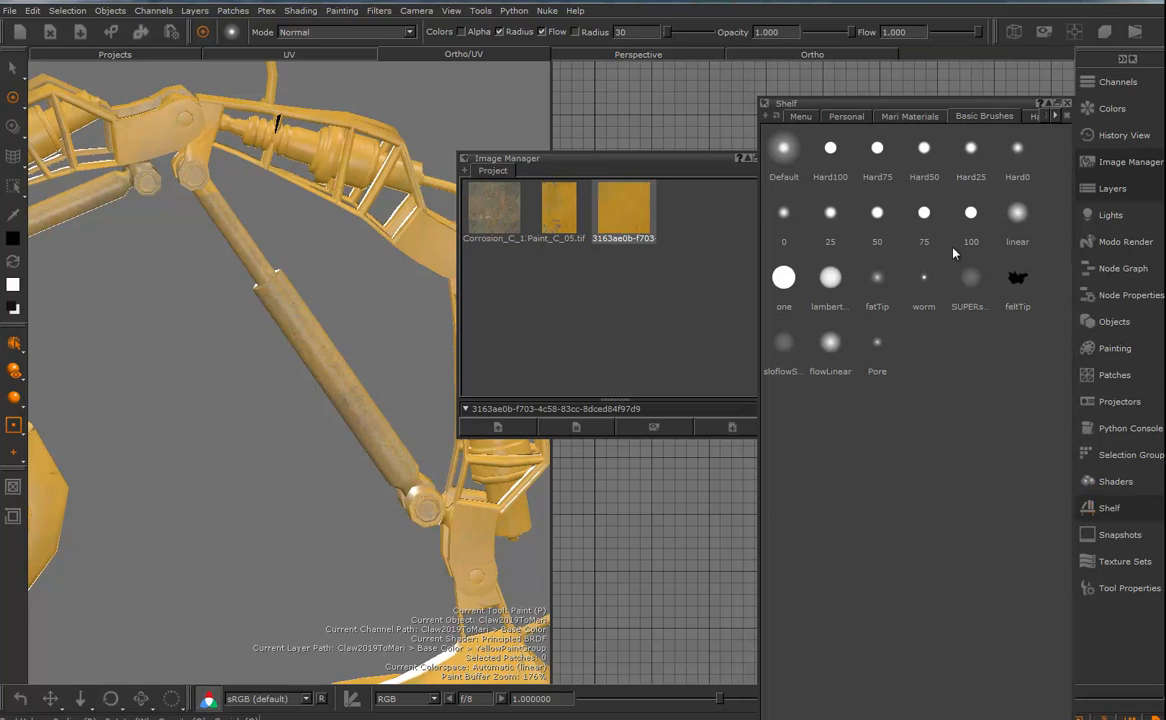
{"action": "left_click", "coordinate": [1056, 116]}
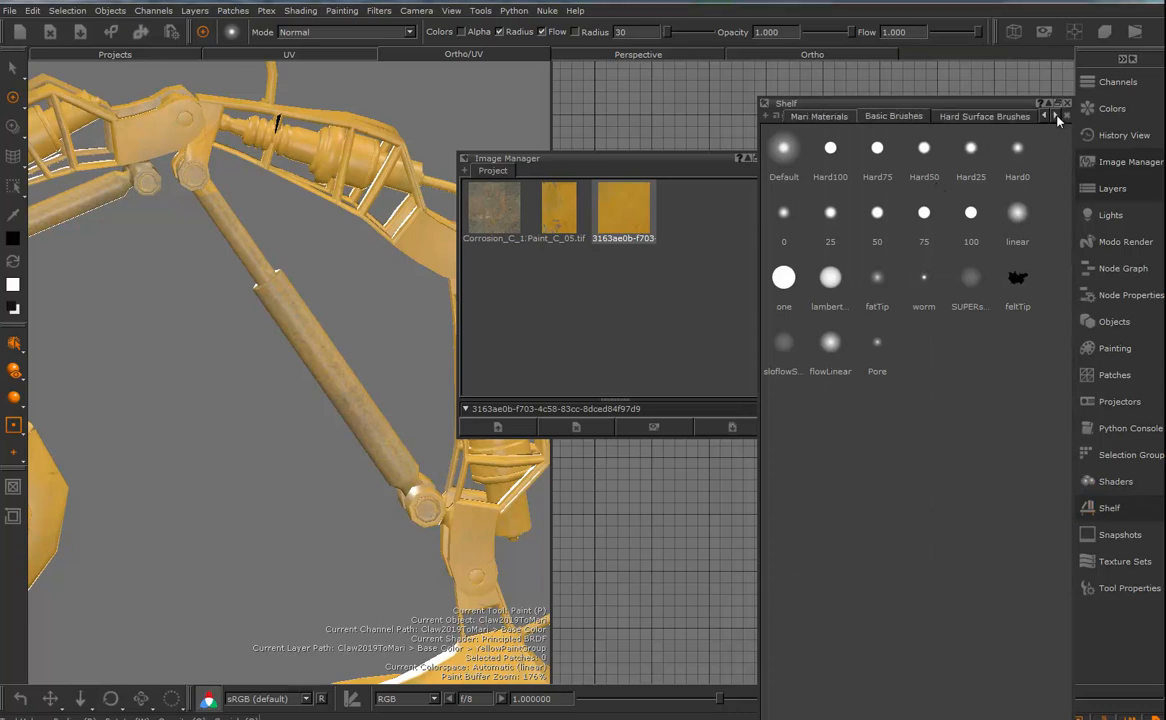
{"action": "left_click", "coordinate": [985, 116]}
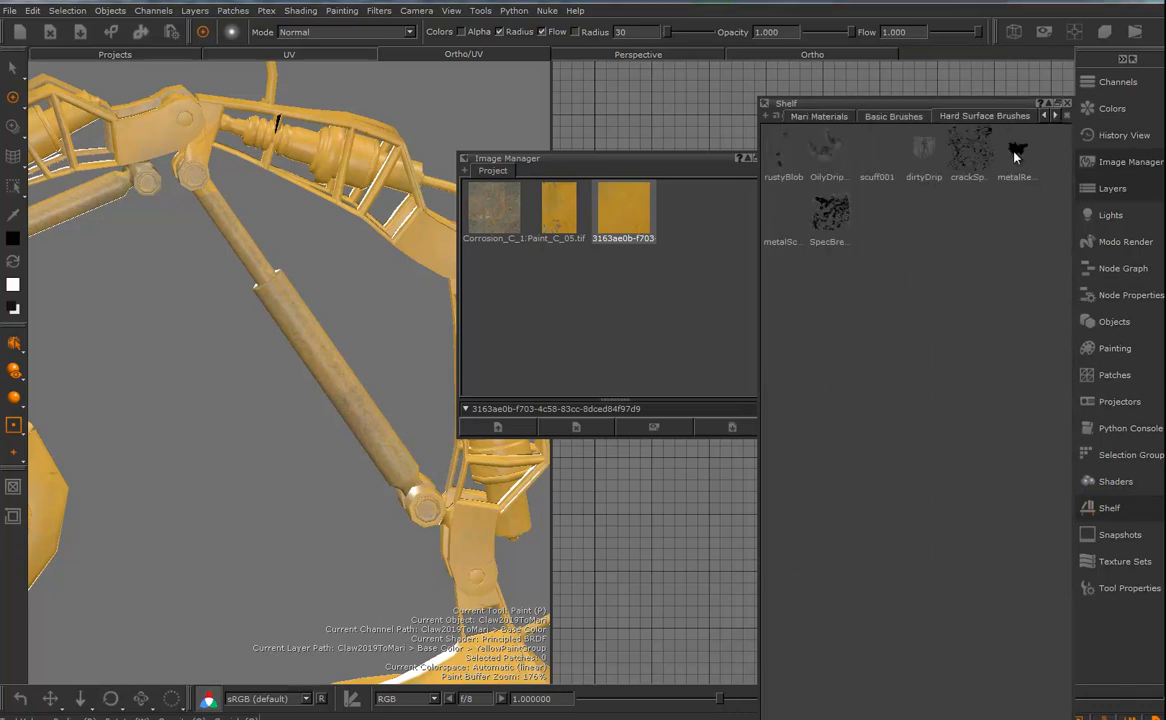
{"action": "left_click", "coordinate": [1016, 148]}
{"action": "left_click", "coordinate": [1120, 507]}
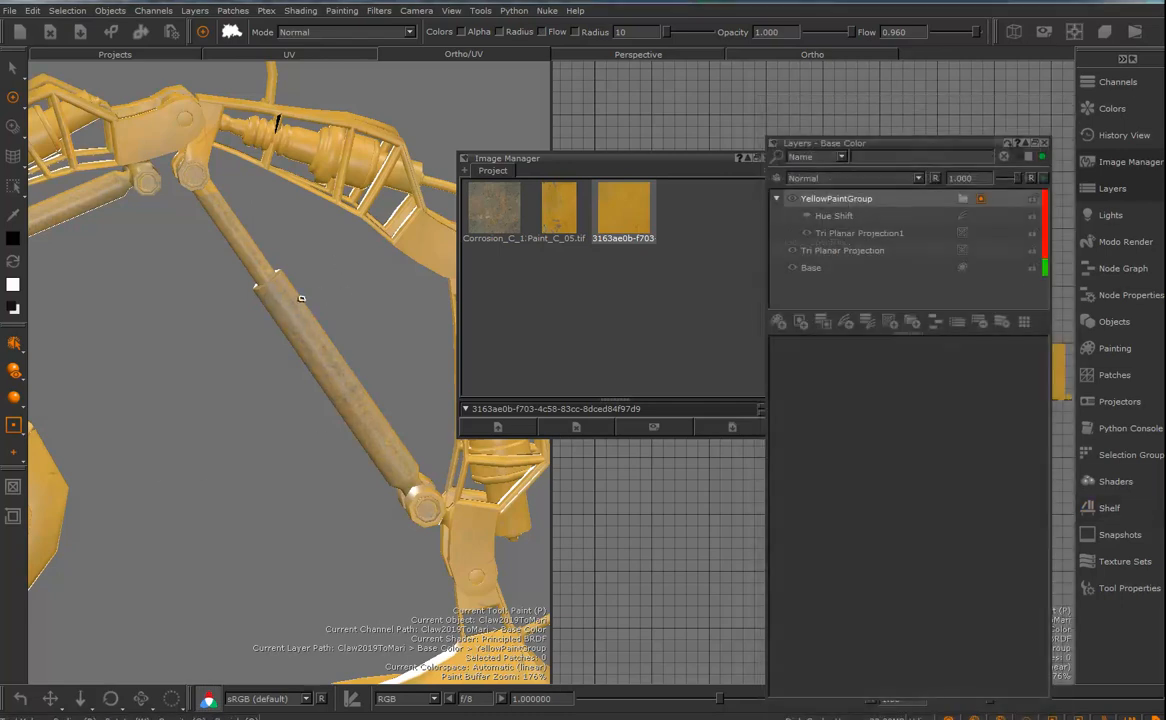
{"action": "key", "text": "r"}
{"action": "left_click_drag", "start_coordinate": [290, 322], "coordinate": [320, 328]}
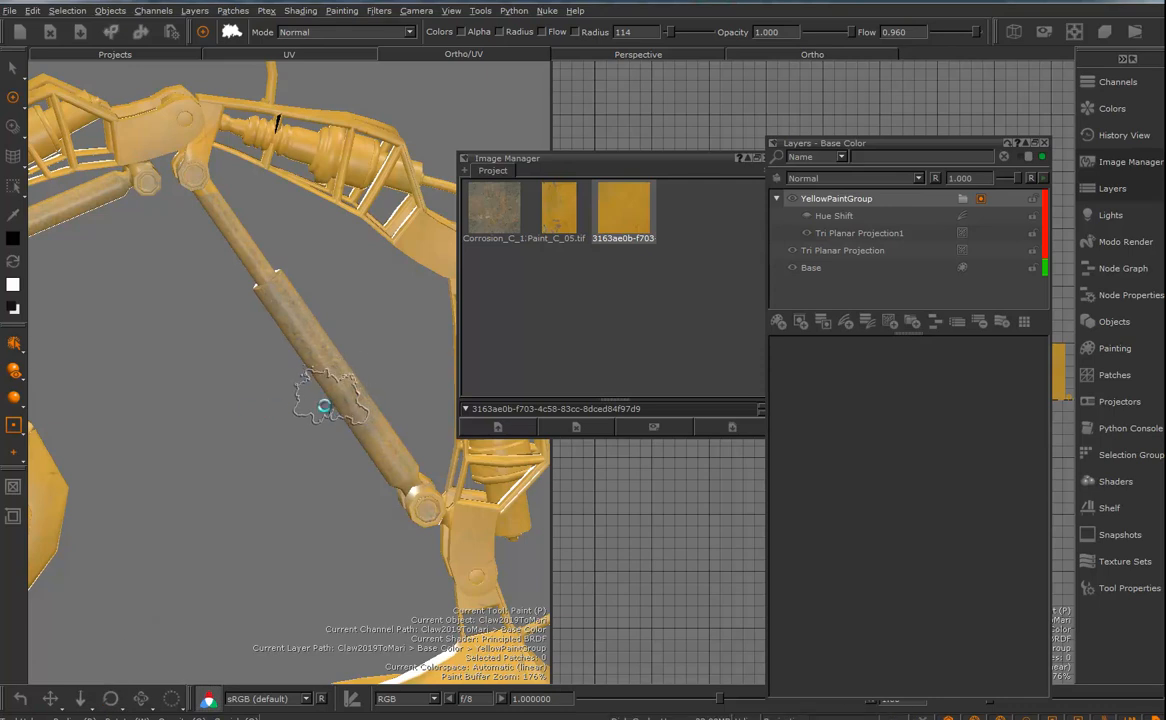
- Collapse the mask sections in the painting projection settings and set Projection to Through
{"action": "mouse_move", "coordinate": [190, 376]}
{"action": "left_mouse_down", "text": "alt"}
{"action": "mouse_move", "coordinate": [345, 402]}
{"action": "mouse_move", "coordinate": [929, 454]}
{"action": "left_mouse_up", "text": "alt"}
{"action": "left_click", "coordinate": [1113, 348]}
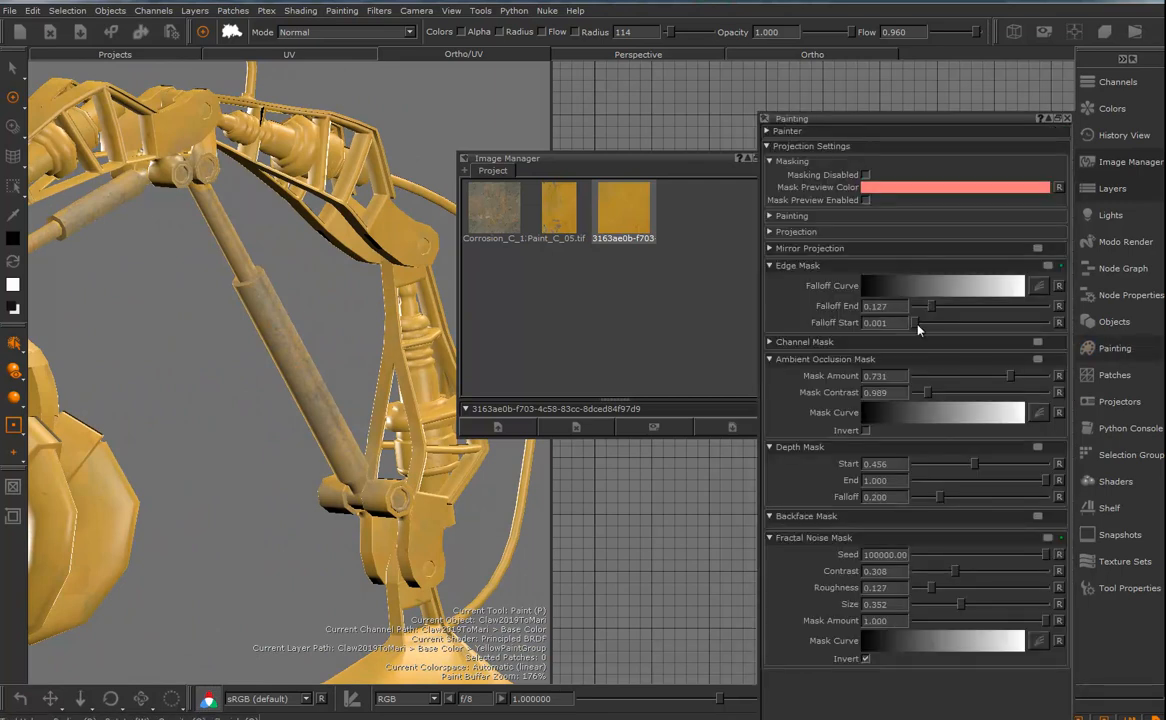
{"action": "left_click", "coordinate": [770, 266]}
{"action": "left_click", "coordinate": [771, 300]}
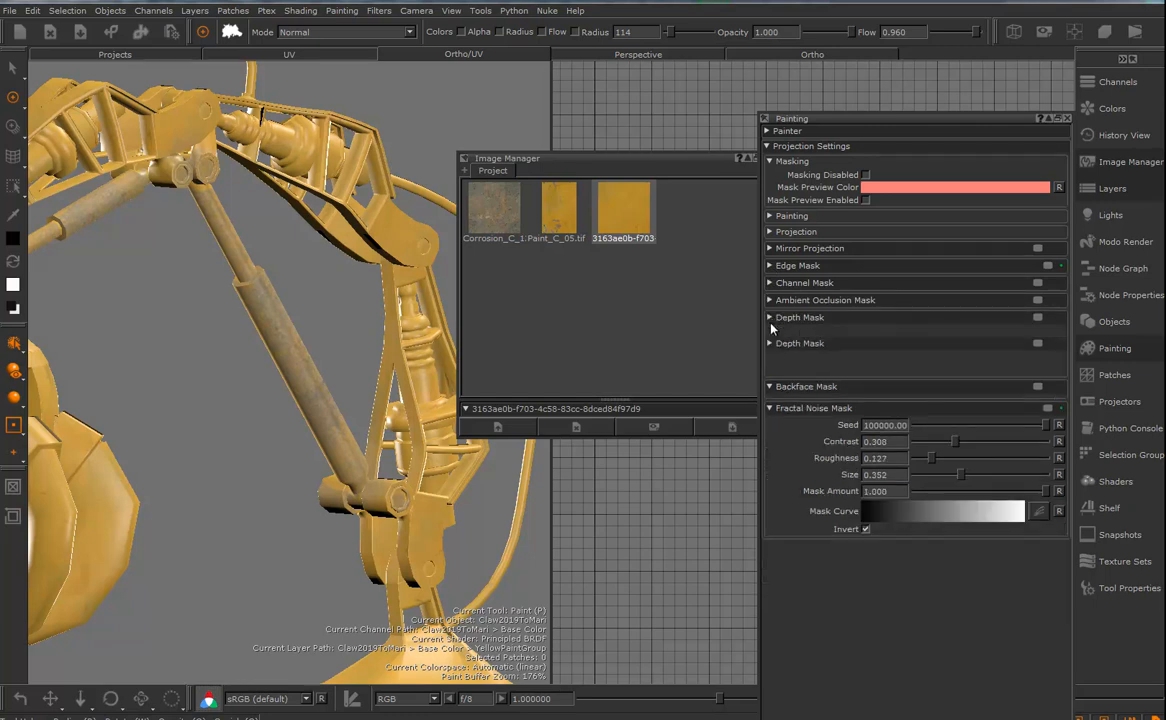
{"action": "left_click", "coordinate": [770, 317]}
{"action": "left_click", "coordinate": [770, 357]}
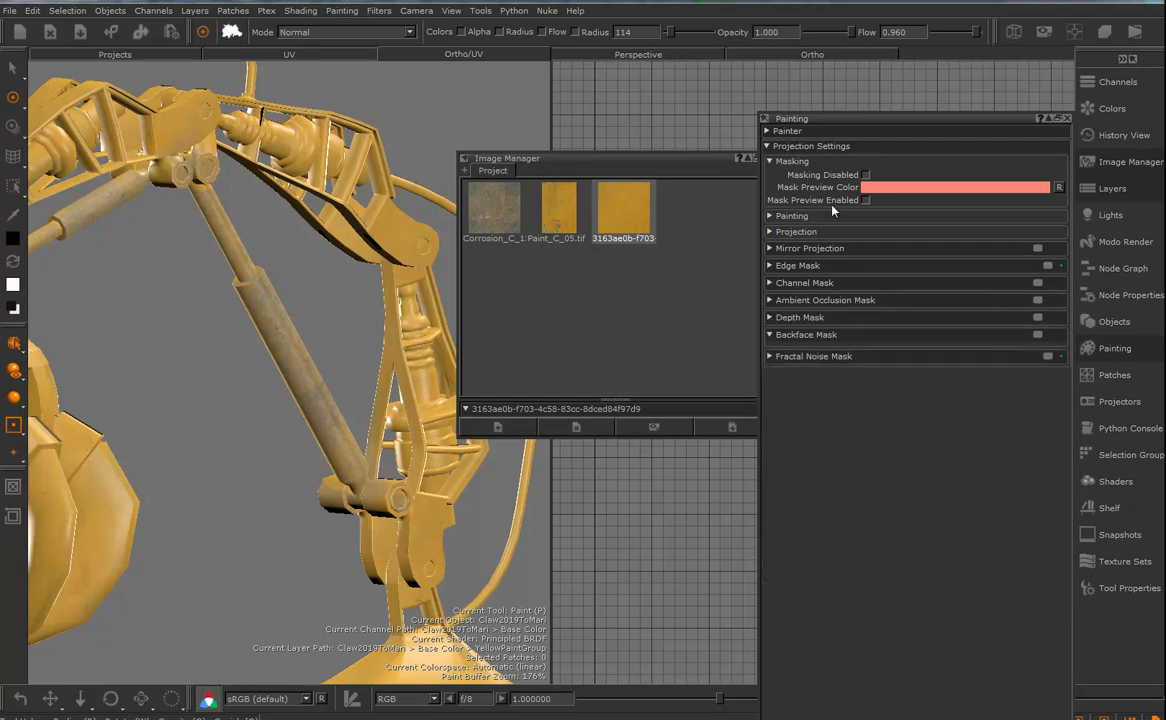
{"action": "left_click", "coordinate": [777, 217]}
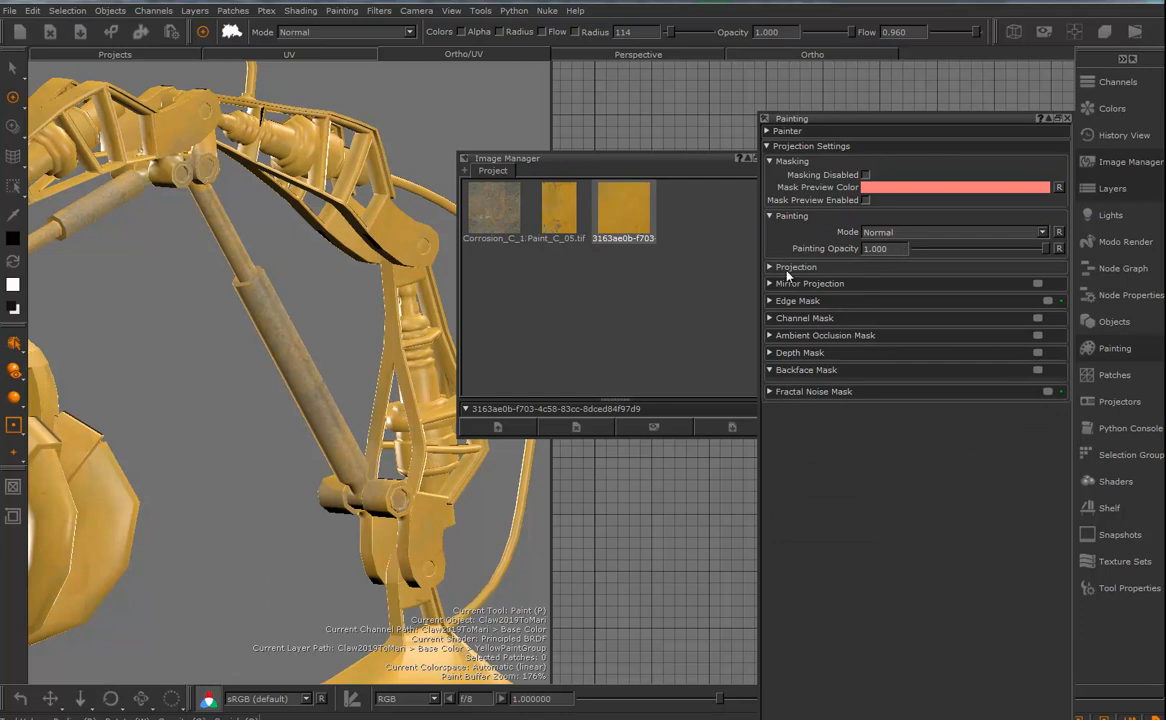
{"action": "left_click", "coordinate": [770, 267]}
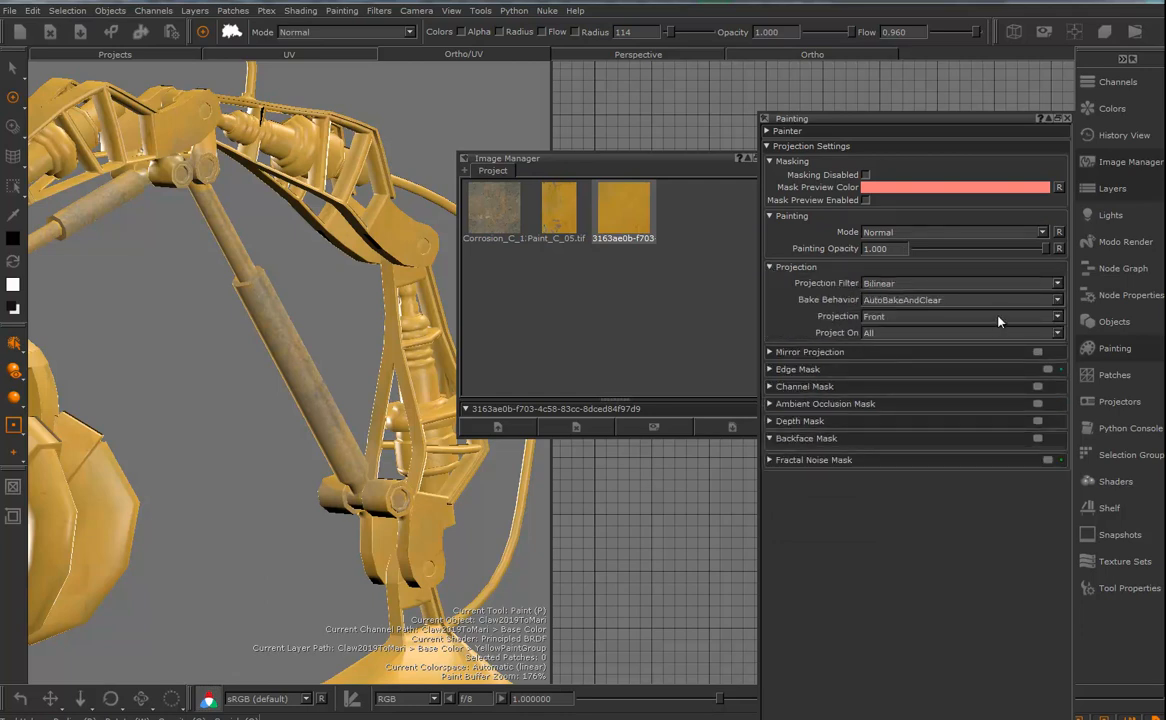
{"action": "left_click", "coordinate": [1058, 316]}
{"action": "left_click", "coordinate": [903, 333]}
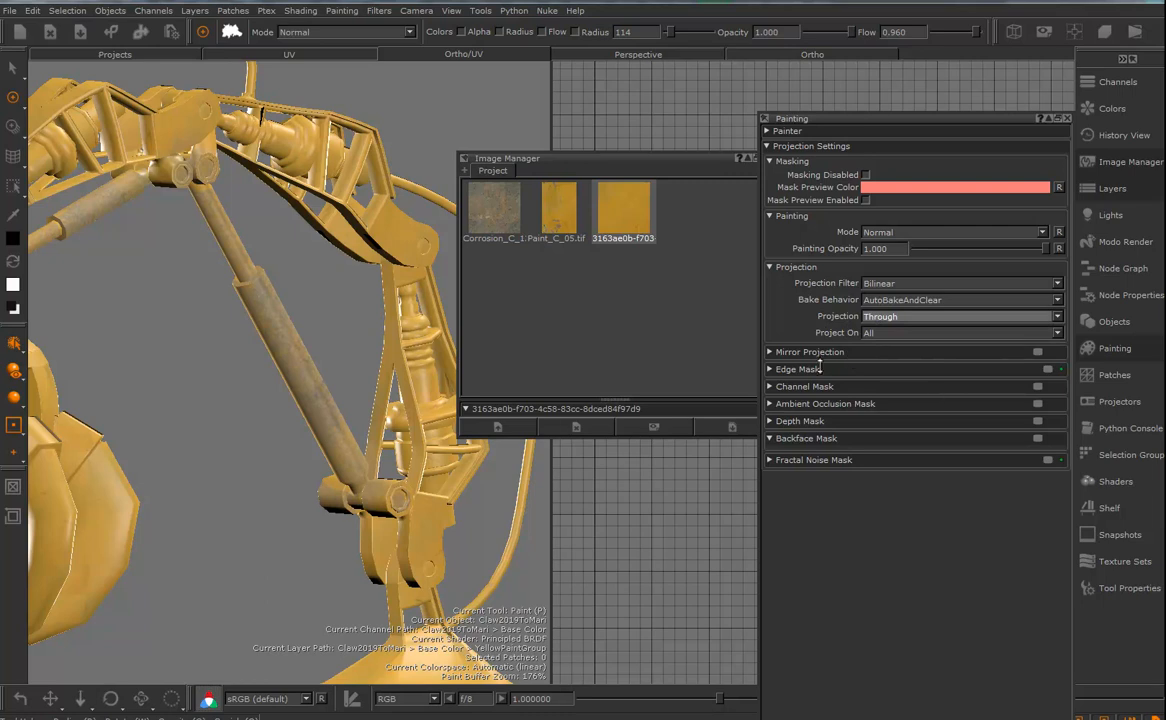
- Reopen the Base Color layers and turn on mirrored projection for painting, trying X before switching the mirror axis
{"action": "left_click", "coordinate": [1110, 188]}
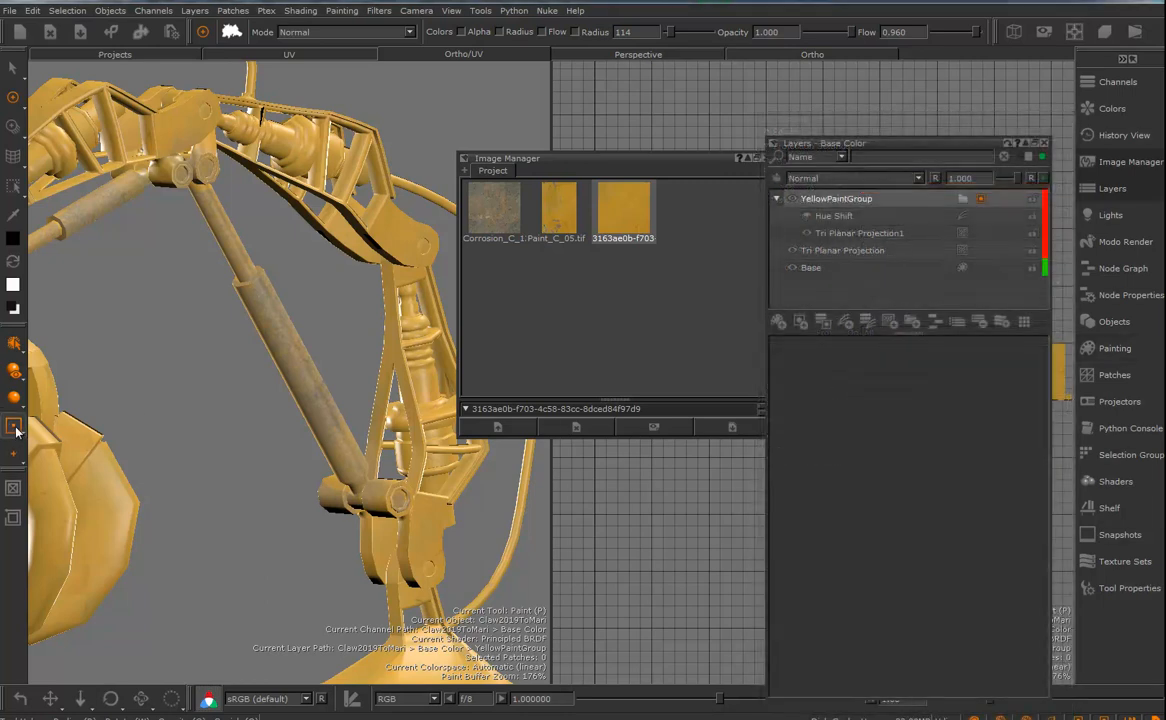
{"action": "left_click", "coordinate": [15, 430]}
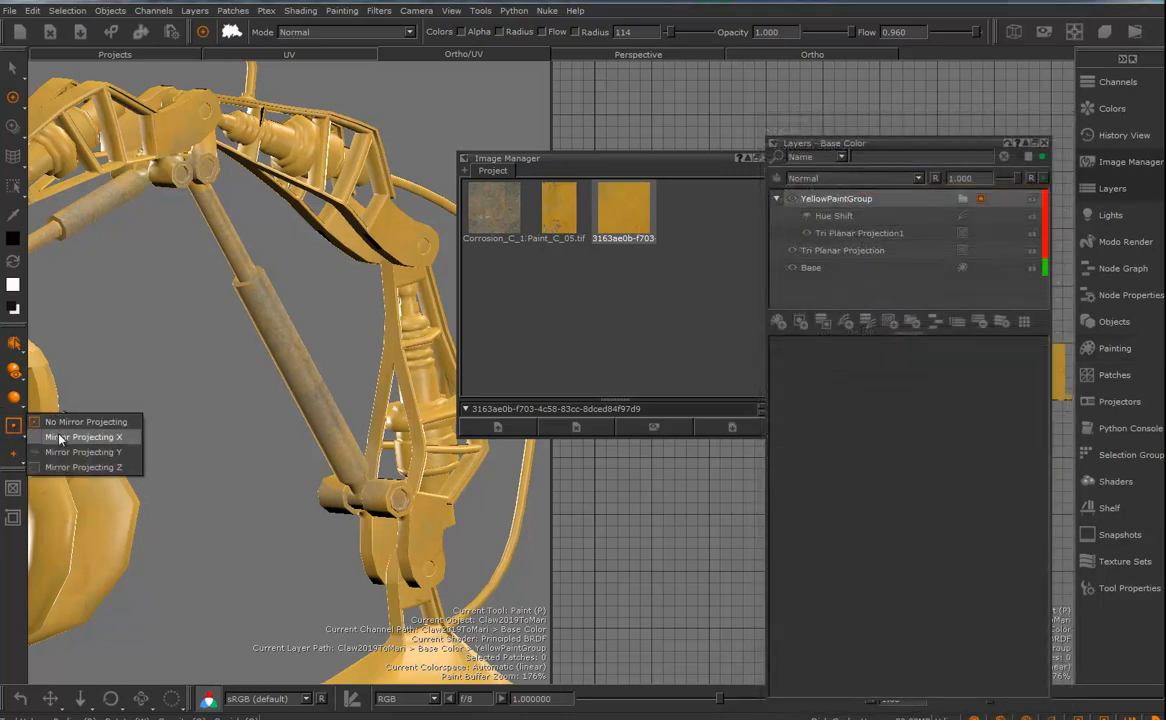
{"action": "left_click", "coordinate": [60, 438]}
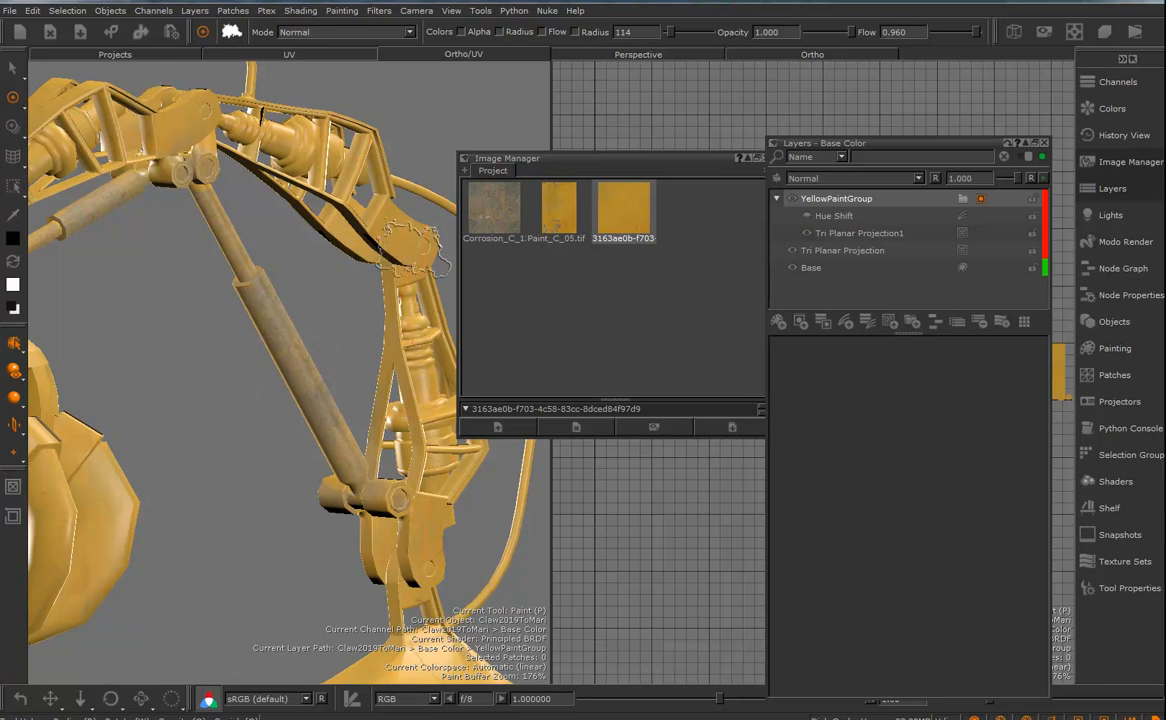
{"action": "left_click", "coordinate": [13, 424]}
{"action": "left_click", "coordinate": [78, 458]}
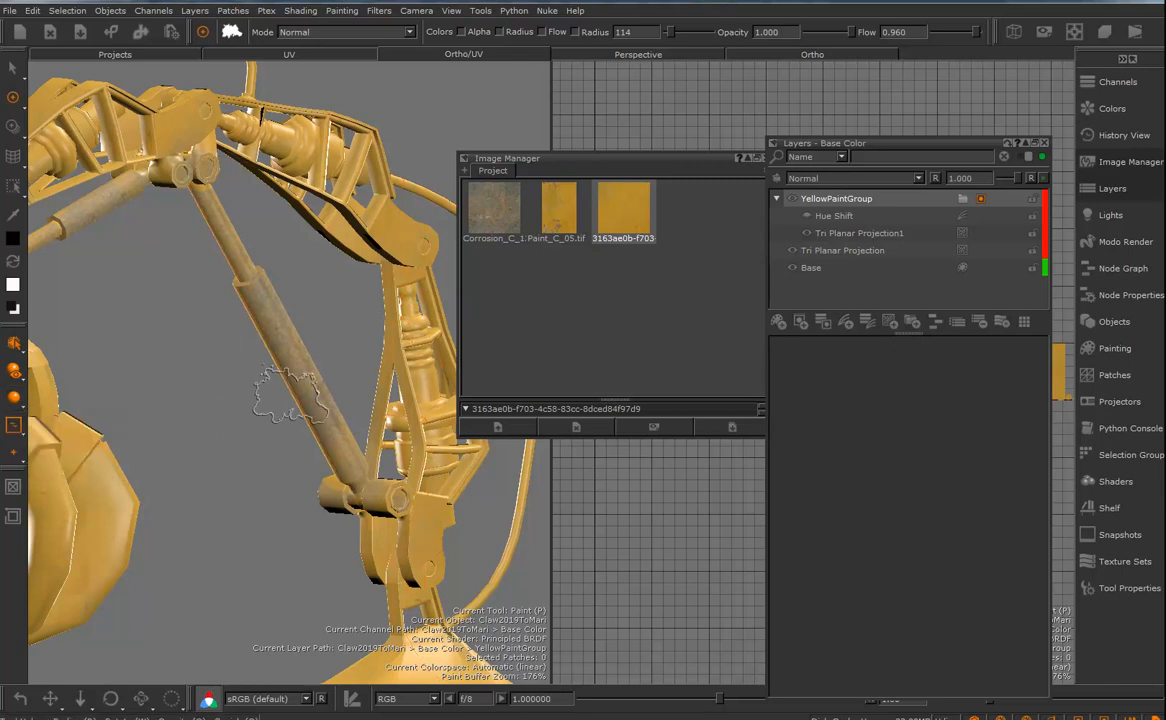
- Paint the yellow off the claw's fingers and lower head in the YellowPaintGroup mask to expose the corrosion
{"action": "scroll", "coordinate": [303, 390], "scroll_direction": "up", "scroll_amount": 2}
{"action": "scroll", "coordinate": [303, 390], "scroll_direction": "down", "scroll_amount": 5}
{"action": "left_click_drag", "start_coordinate": [208, 406], "coordinate": [241, 437], "text": "alt"}
{"action": "left_click", "coordinate": [243, 437]}
{"action": "key", "text": "b"}
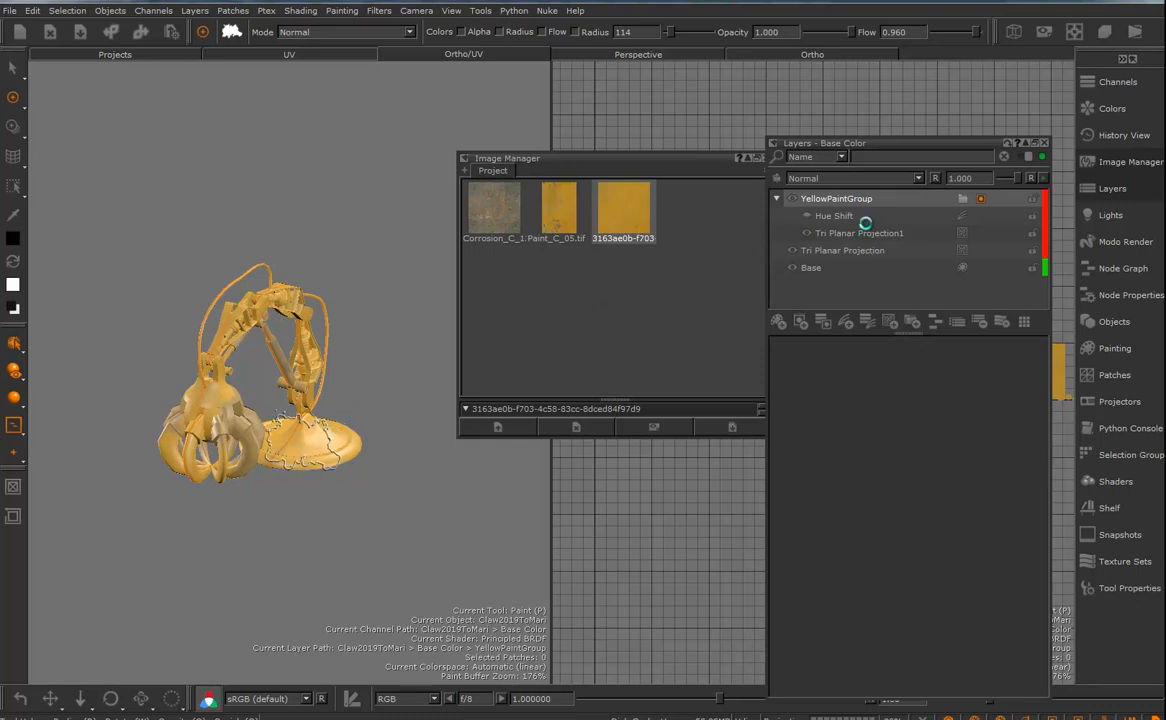
{"action": "left_click_drag", "start_coordinate": [345, 392], "coordinate": [215, 400], "text": "alt"}
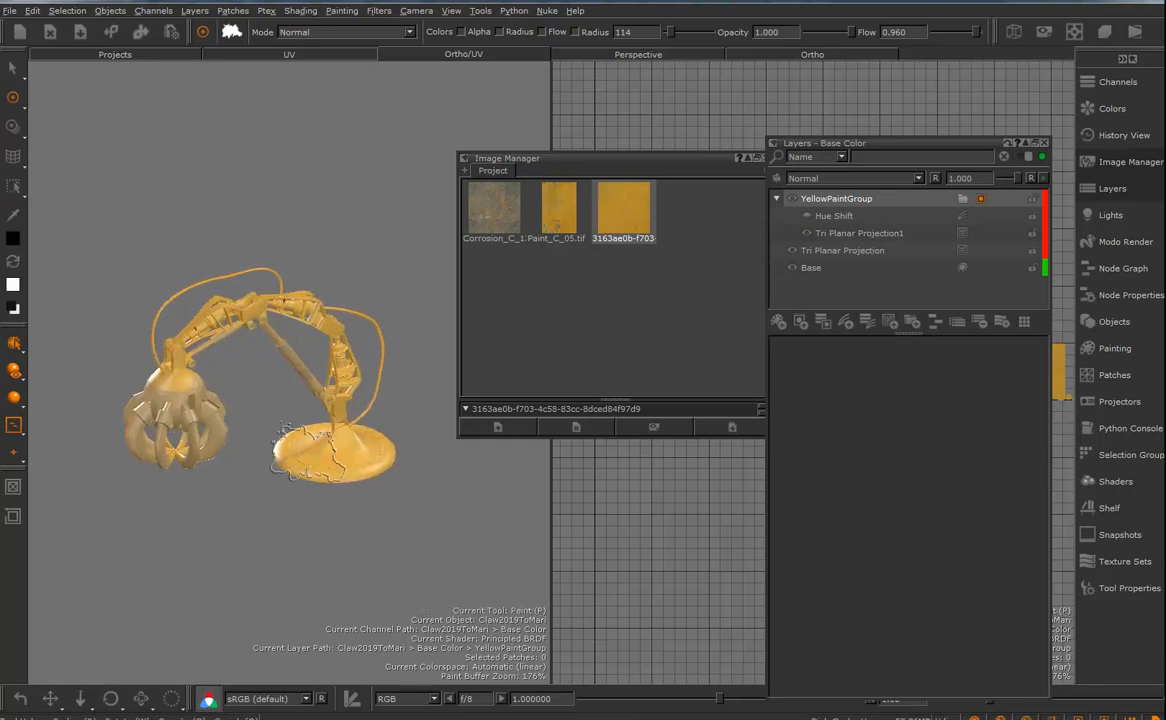
{"action": "right_click_drag", "start_coordinate": [165, 405], "coordinate": [245, 430], "text": "alt"}
{"action": "middle_click_drag", "start_coordinate": [217, 440], "coordinate": [307, 444], "text": "alt"}
{"action": "left_click_drag", "start_coordinate": [308, 396], "coordinate": [278, 345], "text": "alt"}
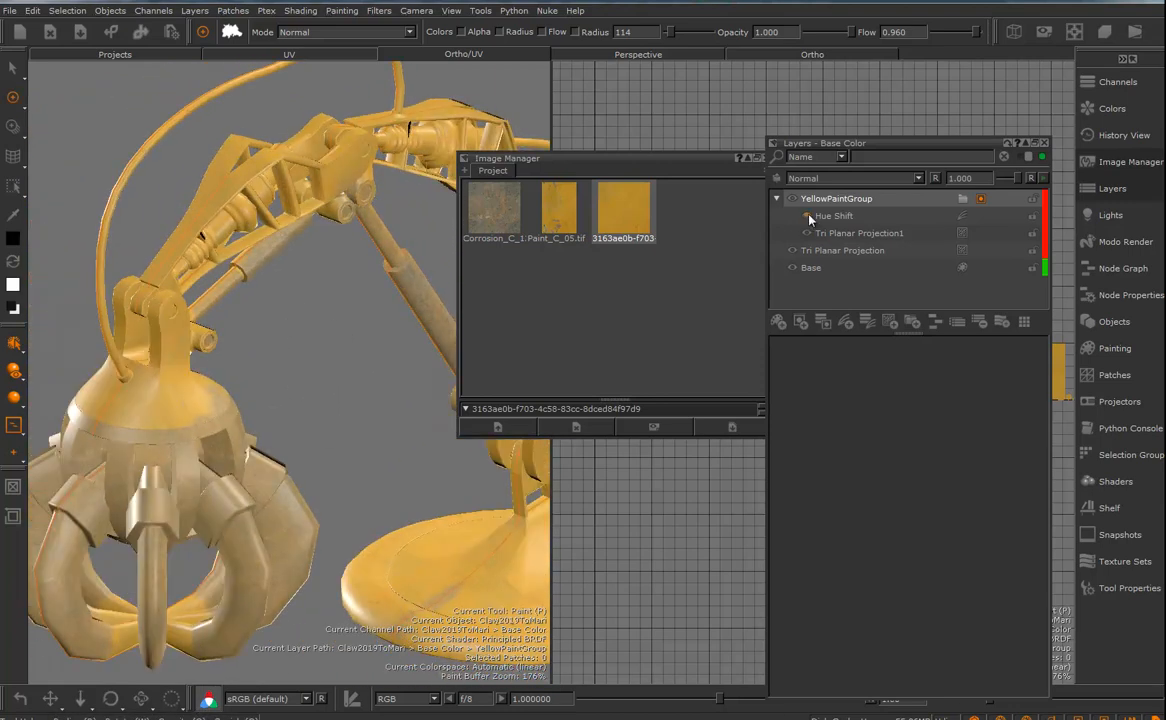
- Show the Hue Shift layer in YellowPaintGroup, set its hue to -41.429, and hide the layer again
{"action": "left_click", "coordinate": [809, 216]}
{"action": "left_click", "coordinate": [840, 216]}
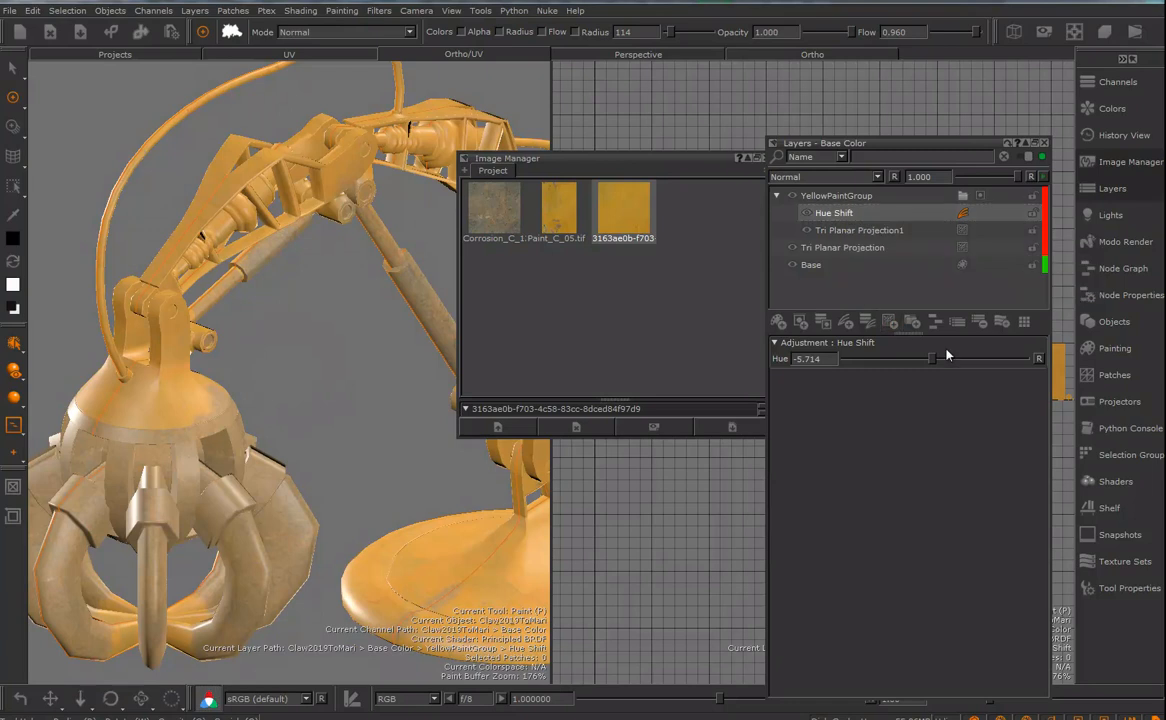
{"action": "mouse_move", "coordinate": [930, 363]}
{"action": "left_mouse_down"}
{"action": "mouse_move", "coordinate": [947, 357]}
{"action": "mouse_move", "coordinate": [869, 366]}
{"action": "mouse_move", "coordinate": [924, 360]}
{"action": "left_mouse_up"}
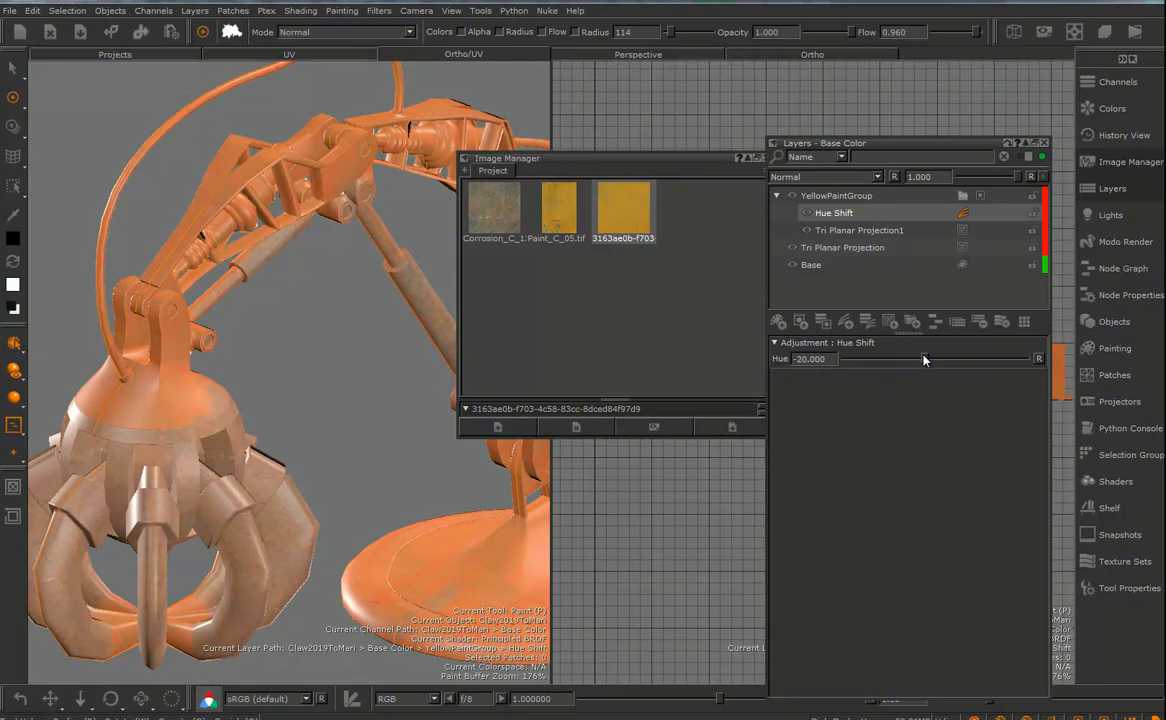
{"action": "mouse_move", "coordinate": [924, 360]}
{"action": "left_mouse_down"}
{"action": "mouse_move", "coordinate": [1012, 362]}
{"action": "mouse_move", "coordinate": [913, 375]}
{"action": "left_mouse_up"}
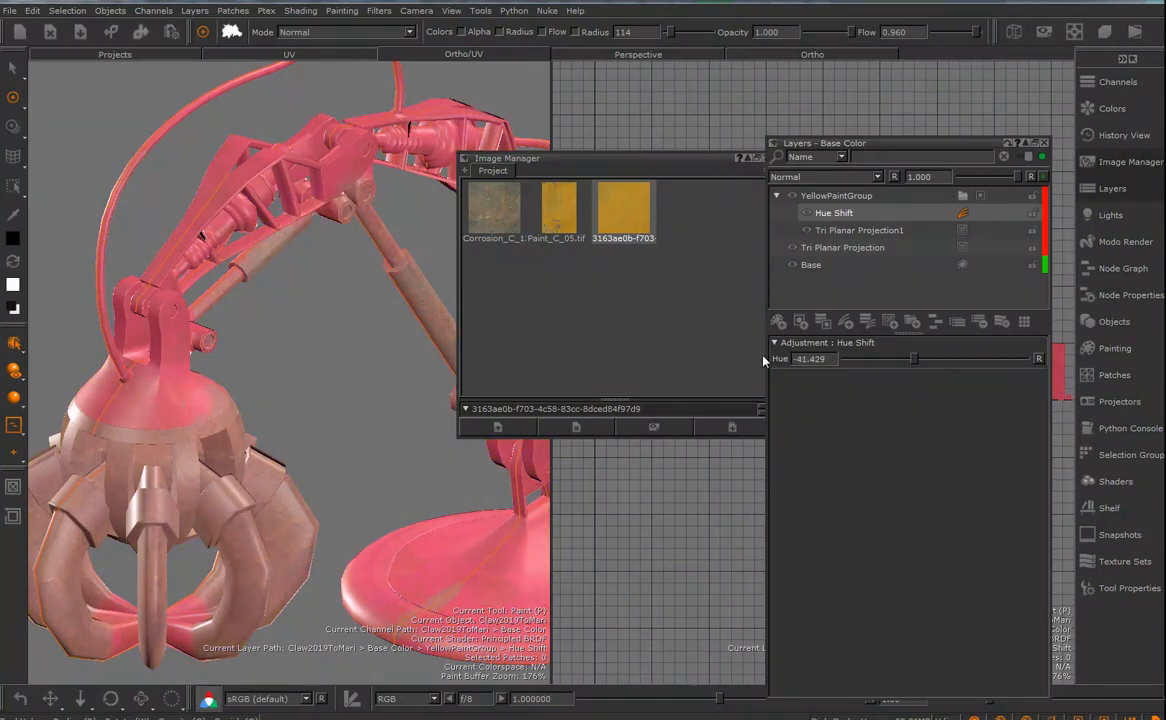
{"action": "left_click", "coordinate": [808, 216]}
- Make the YellowPaintGroup mask the active paint target and close the Image Manager
{"action": "scroll", "coordinate": [232, 391], "scroll_direction": "up", "scroll_amount": 1}
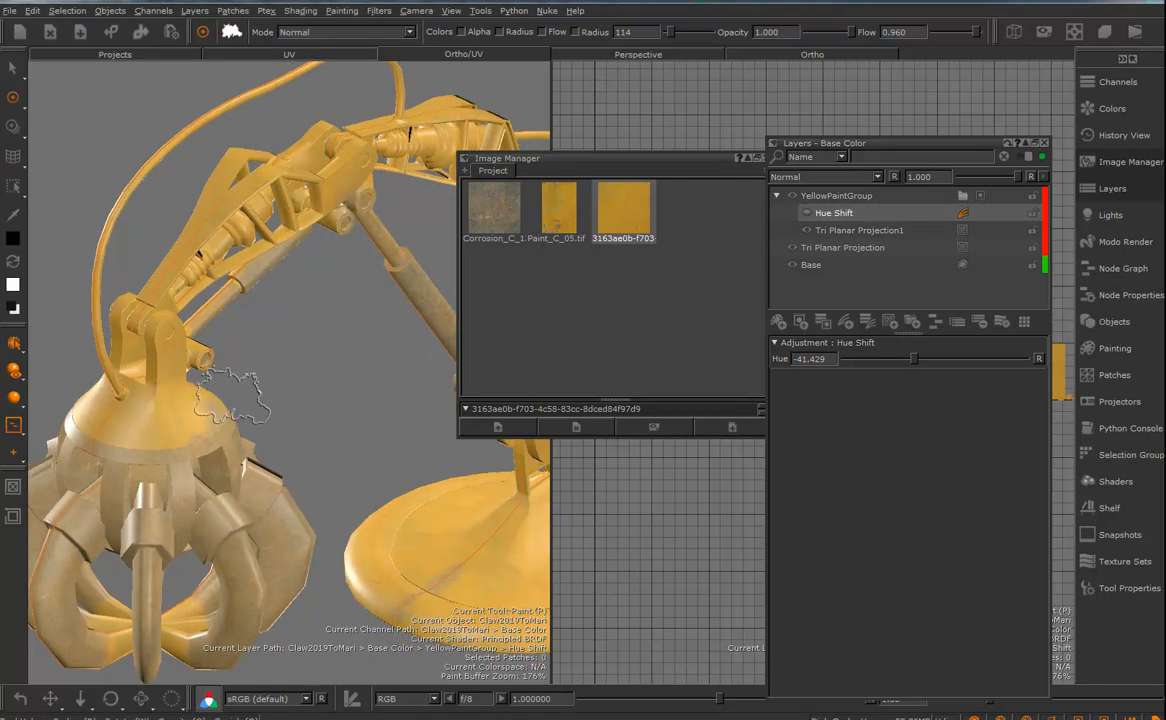
{"action": "scroll", "coordinate": [232, 391], "scroll_direction": "up", "scroll_amount": 4}
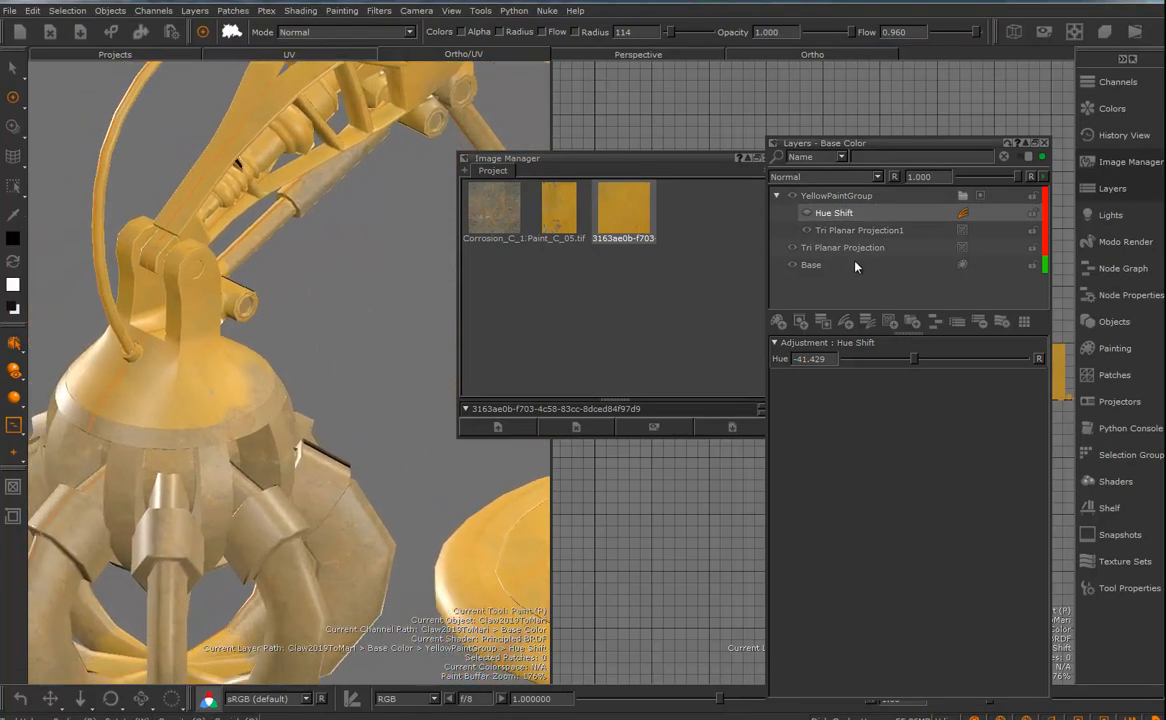
{"action": "left_click", "coordinate": [842, 248]}
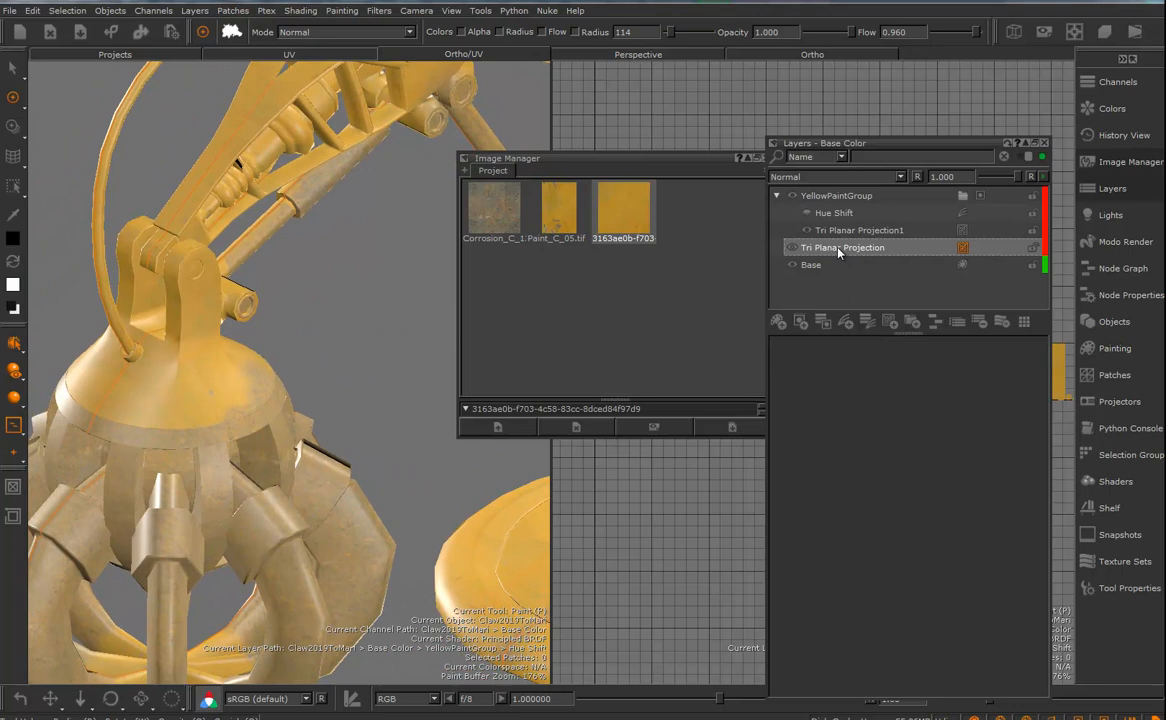
{"action": "left_click", "coordinate": [980, 199]}
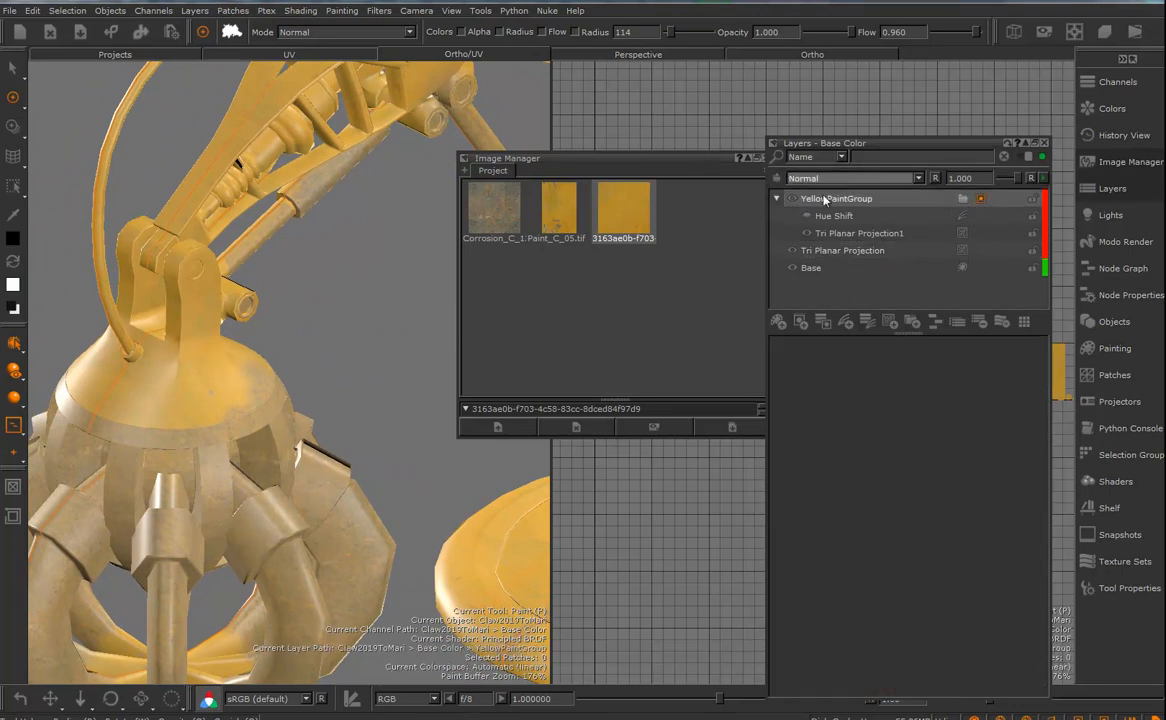
{"action": "left_click", "coordinate": [765, 159]}
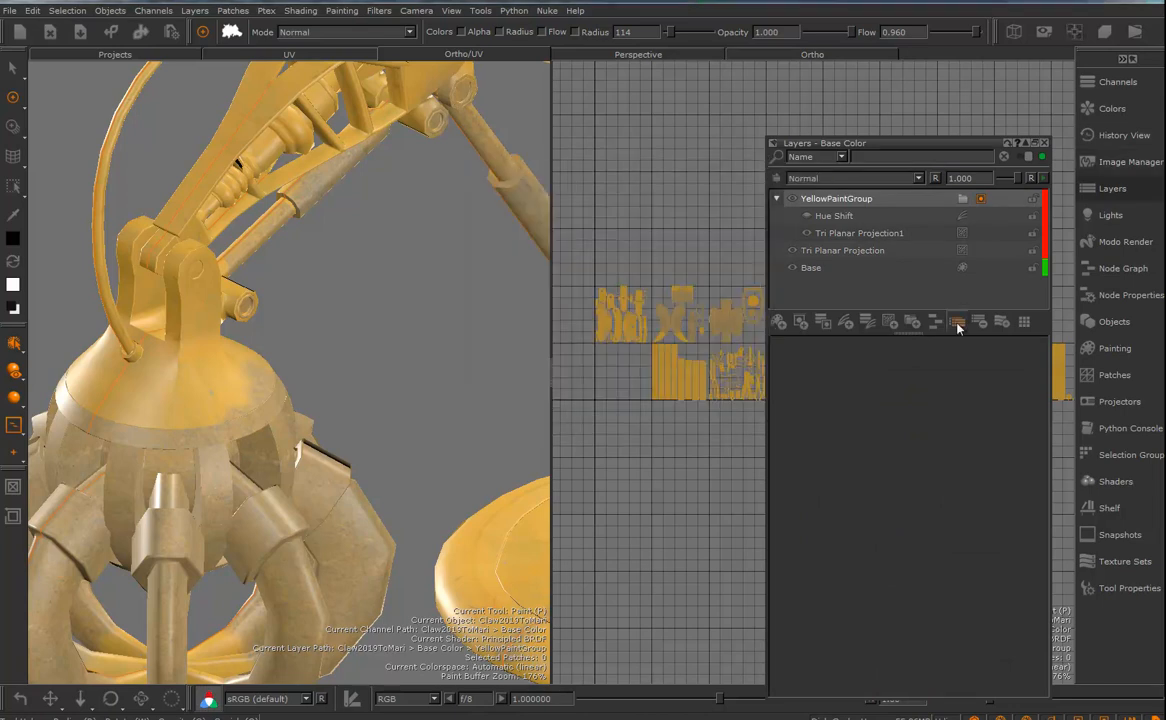
- Convert the YellowPaintGroup mask into a mask stack, open it beside the layer list and select its mask layer
{"action": "left_click", "coordinate": [980, 200]}
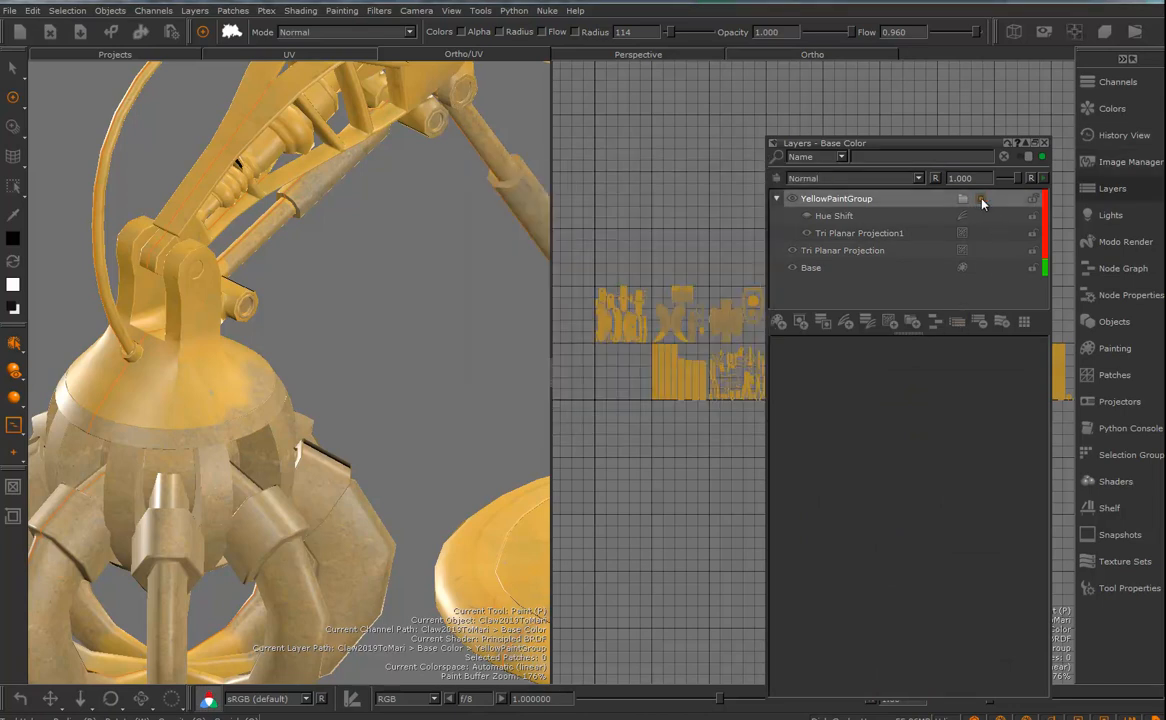
{"action": "right_click", "coordinate": [982, 202]}
{"action": "mouse_move", "coordinate": [1030, 507]}
{"action": "mouse_move", "coordinate": [1025, 425]}
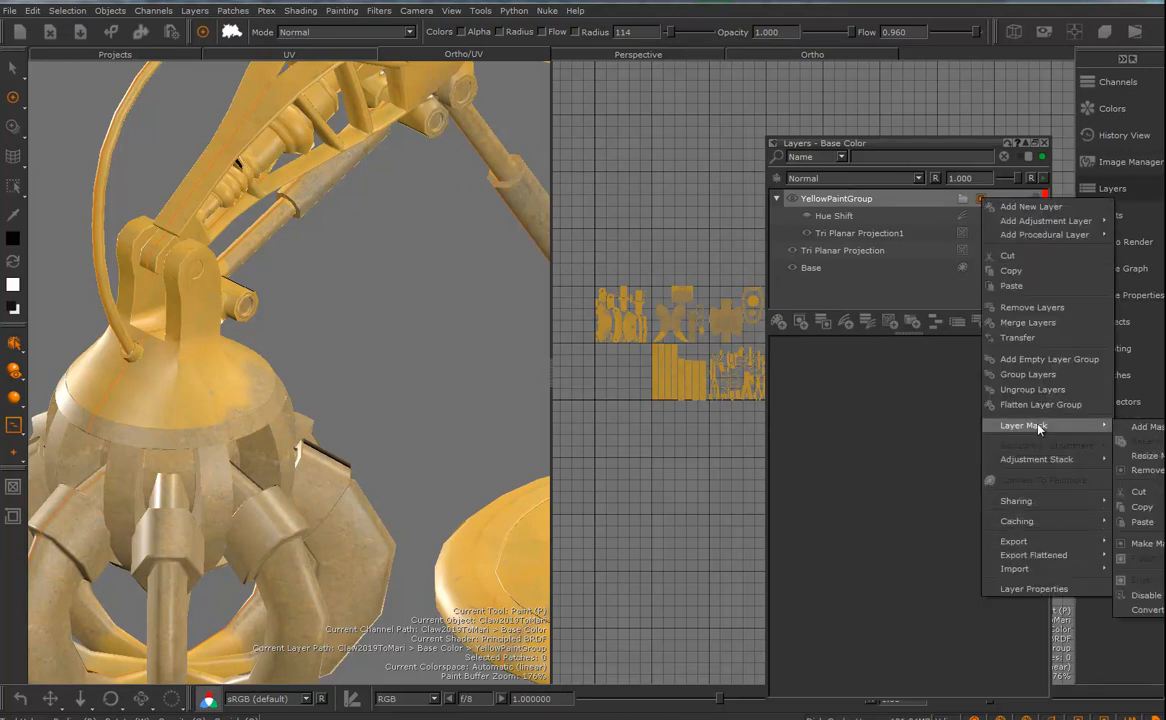
{"action": "left_click", "coordinate": [1150, 544]}
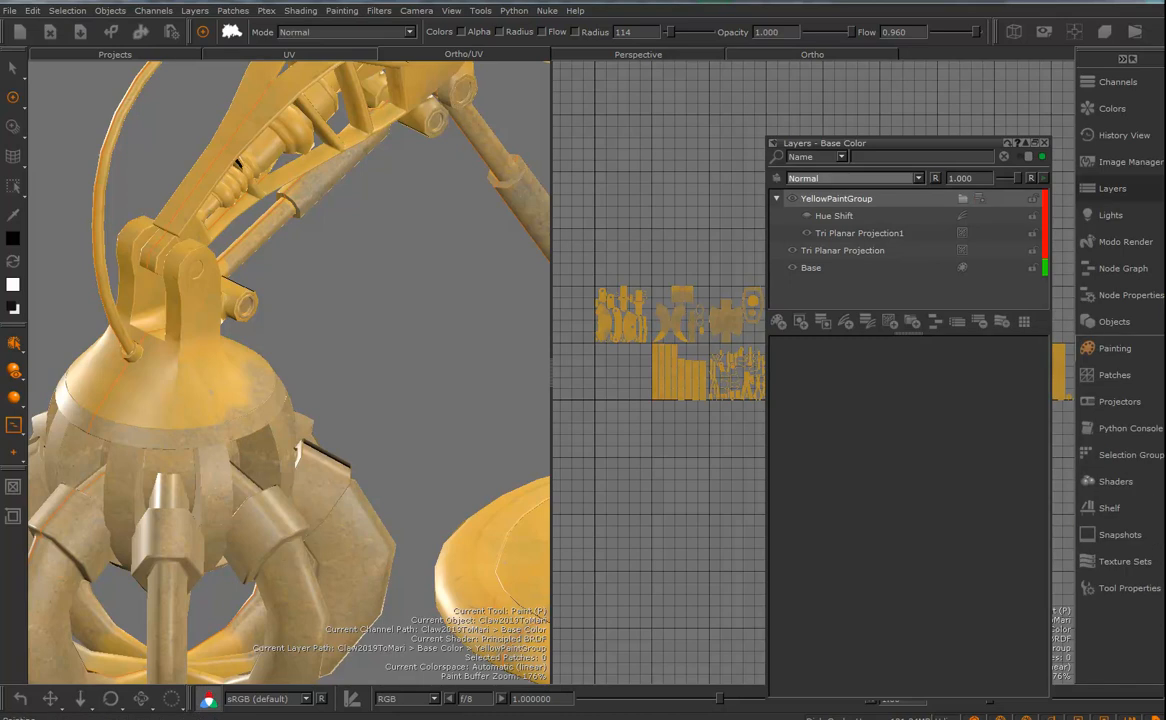
{"action": "left_click", "coordinate": [980, 200]}
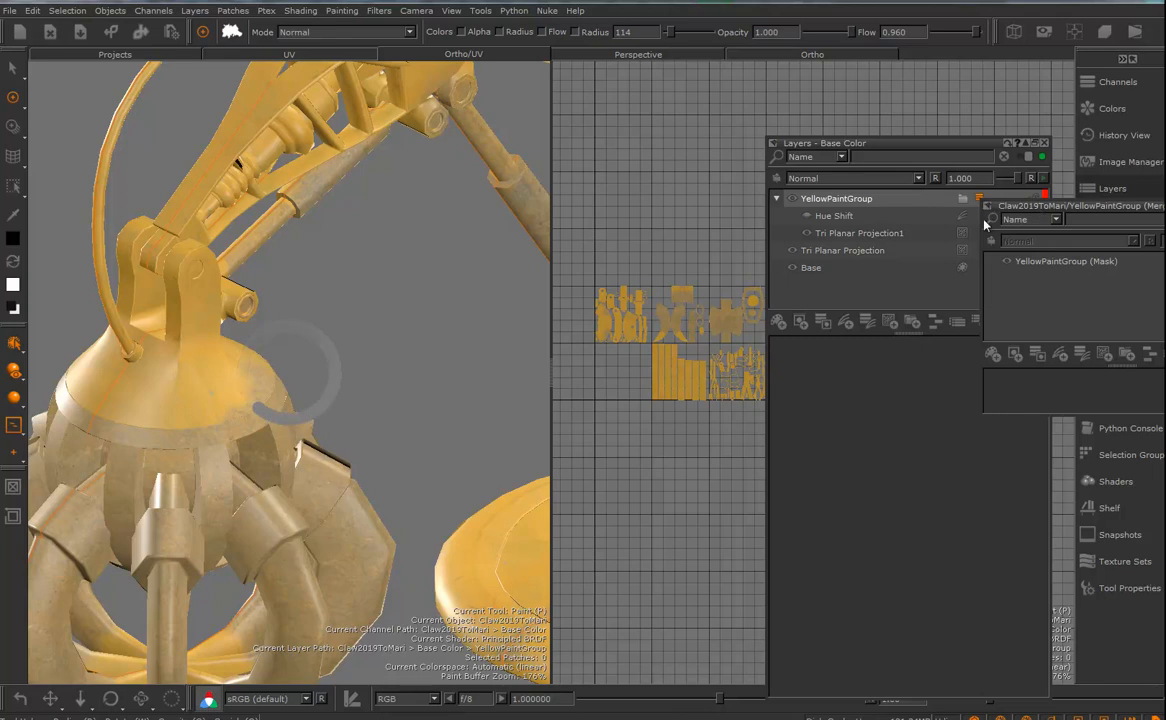
{"action": "left_click_drag", "start_coordinate": [793, 233], "coordinate": [528, 200]}
{"action": "left_click", "coordinate": [547, 250]}
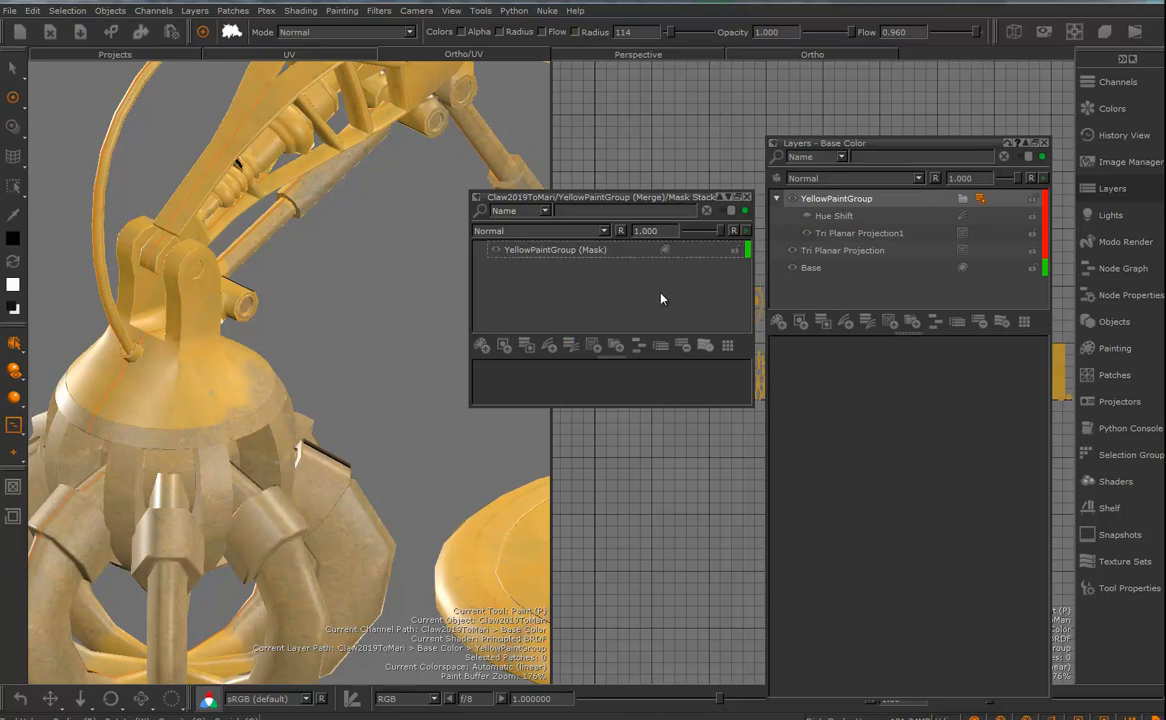
- Add a fractal Turbulence procedural layer above the mask in the stack and enlarge the window to show its settings
{"action": "left_click", "coordinate": [594, 347]}
{"action": "mouse_move", "coordinate": [616, 362]}
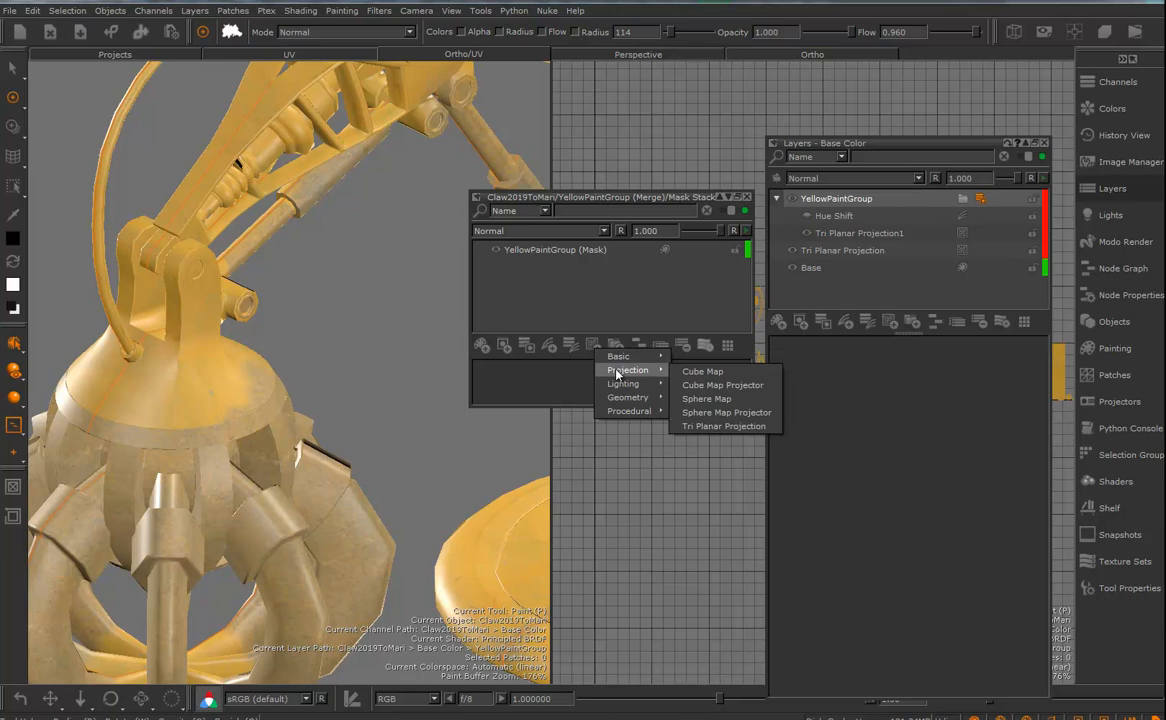
{"action": "mouse_move", "coordinate": [630, 411]}
{"action": "mouse_move", "coordinate": [706, 414]}
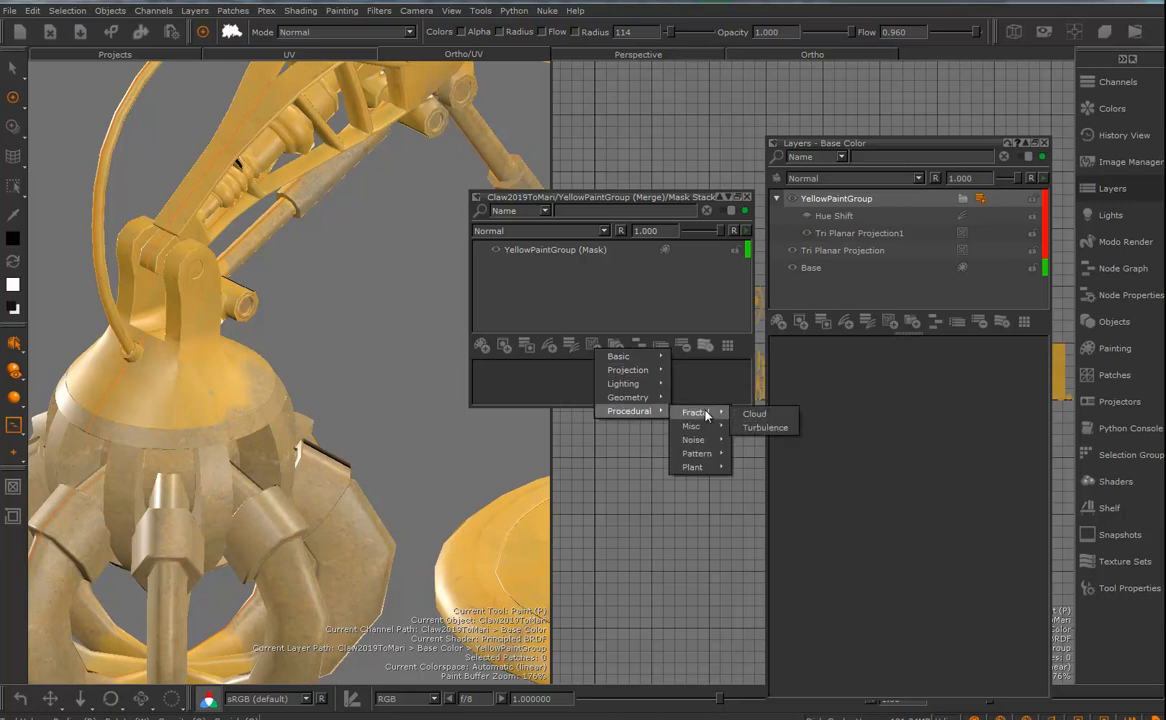
{"action": "mouse_move", "coordinate": [714, 449]}
{"action": "left_click", "coordinate": [762, 427]}
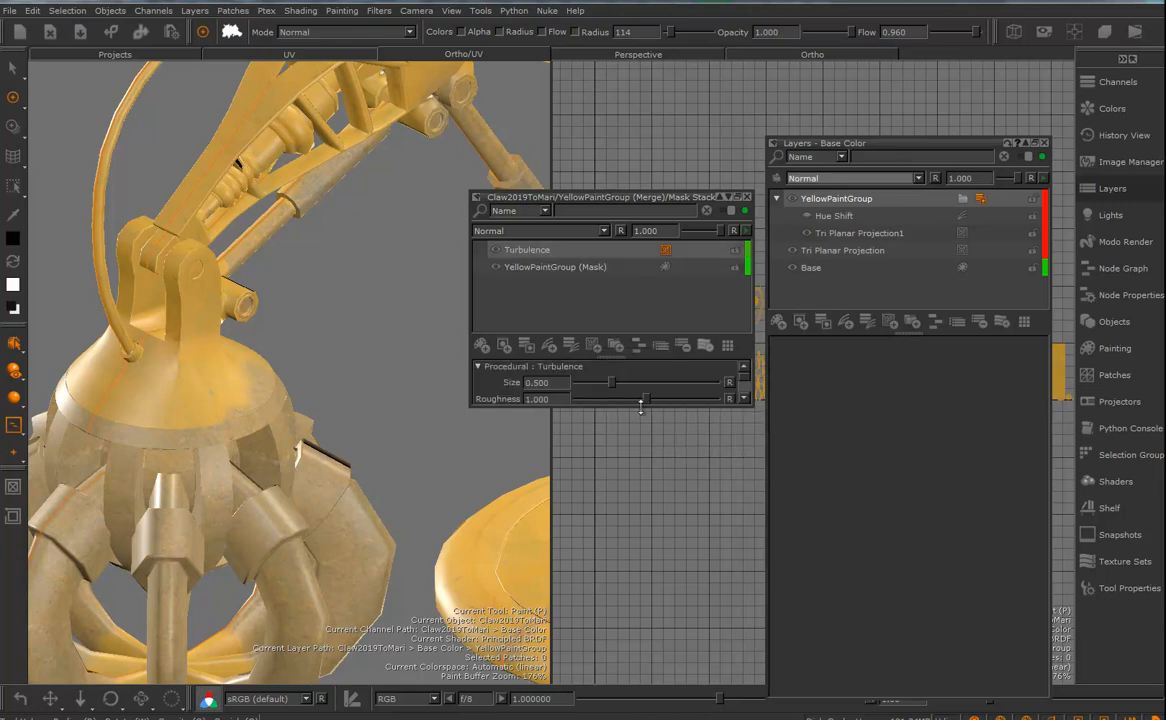
{"action": "left_click_drag", "start_coordinate": [641, 406], "coordinate": [632, 525]}
{"action": "left_click_drag", "start_coordinate": [612, 451], "coordinate": [612, 358]}
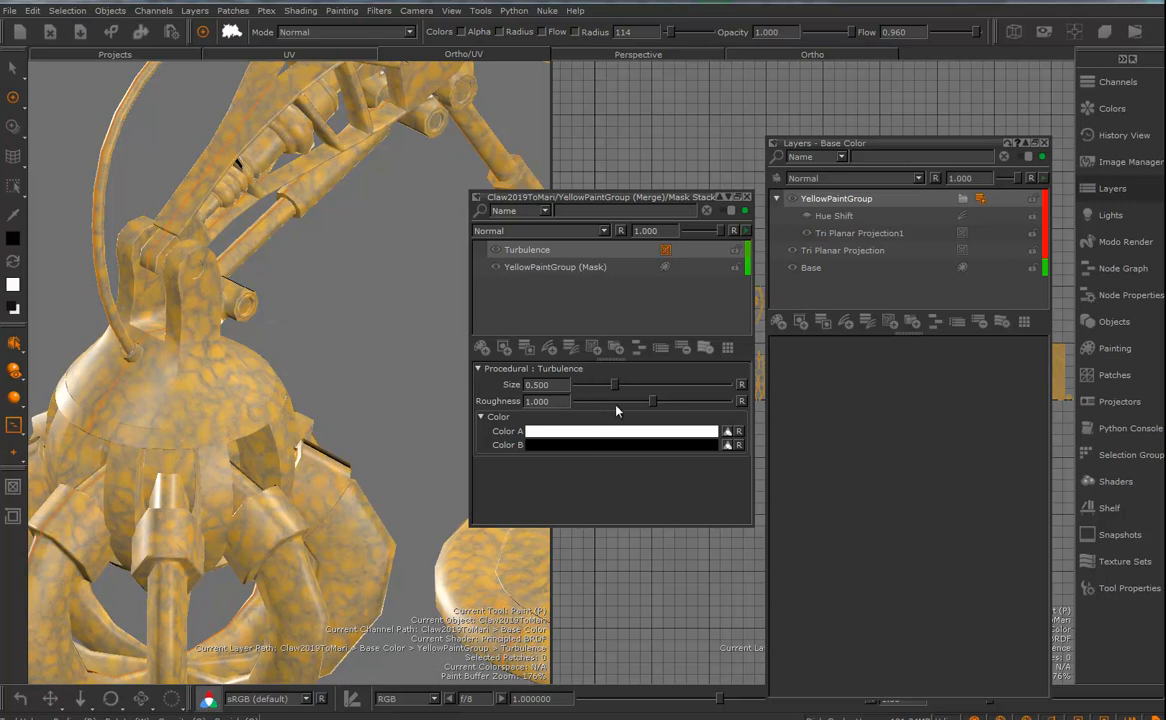
- Set the Turbulence layer's roughness to 1.536 and its size to 0.370
{"action": "left_click_drag", "start_coordinate": [614, 387], "coordinate": [701, 405]}
{"action": "left_click_drag", "start_coordinate": [606, 411], "coordinate": [667, 415]}
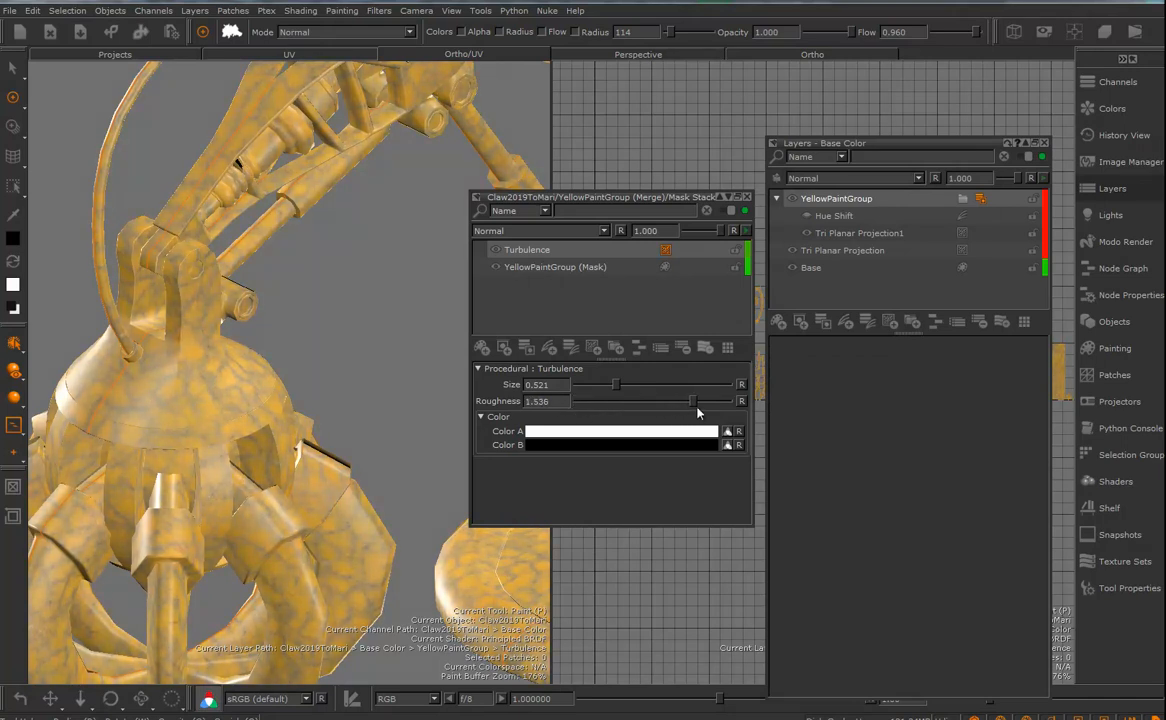
{"action": "mouse_move", "coordinate": [614, 389]}
{"action": "left_mouse_down"}
{"action": "mouse_move", "coordinate": [622, 396]}
{"action": "mouse_move", "coordinate": [604, 400]}
{"action": "left_mouse_up"}
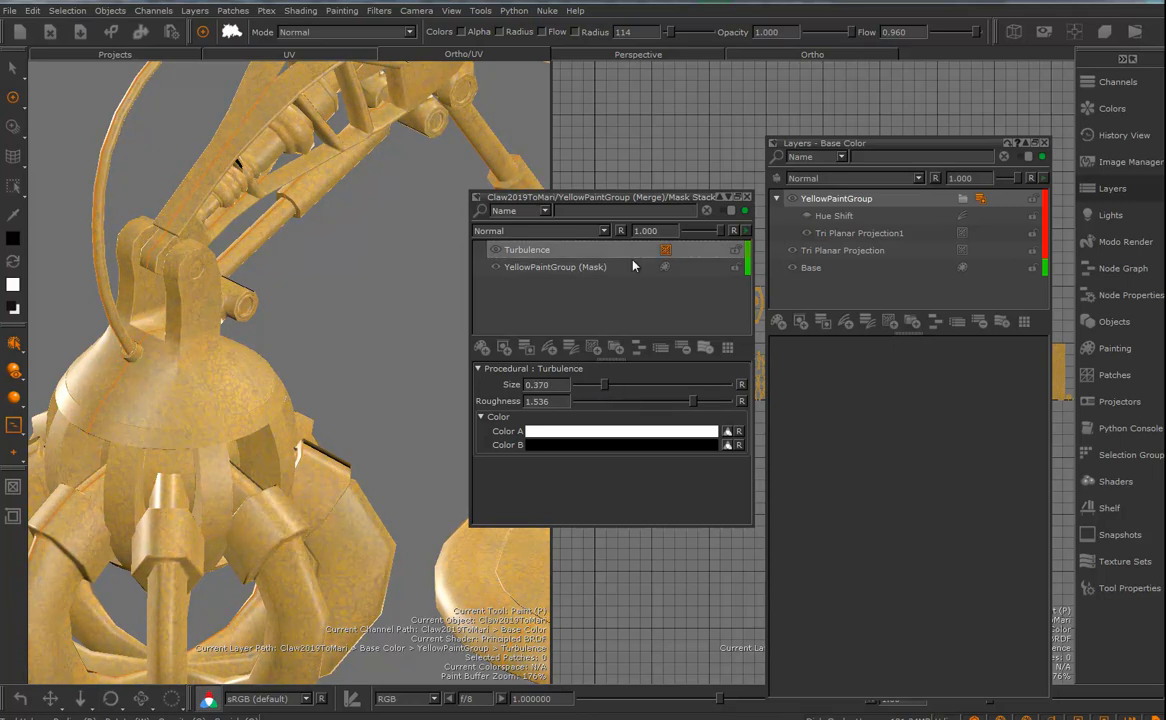
- Add a new paint layer above Turbulence in the mask stack and keep its blend mode at Normal
{"action": "left_click", "coordinate": [482, 347]}
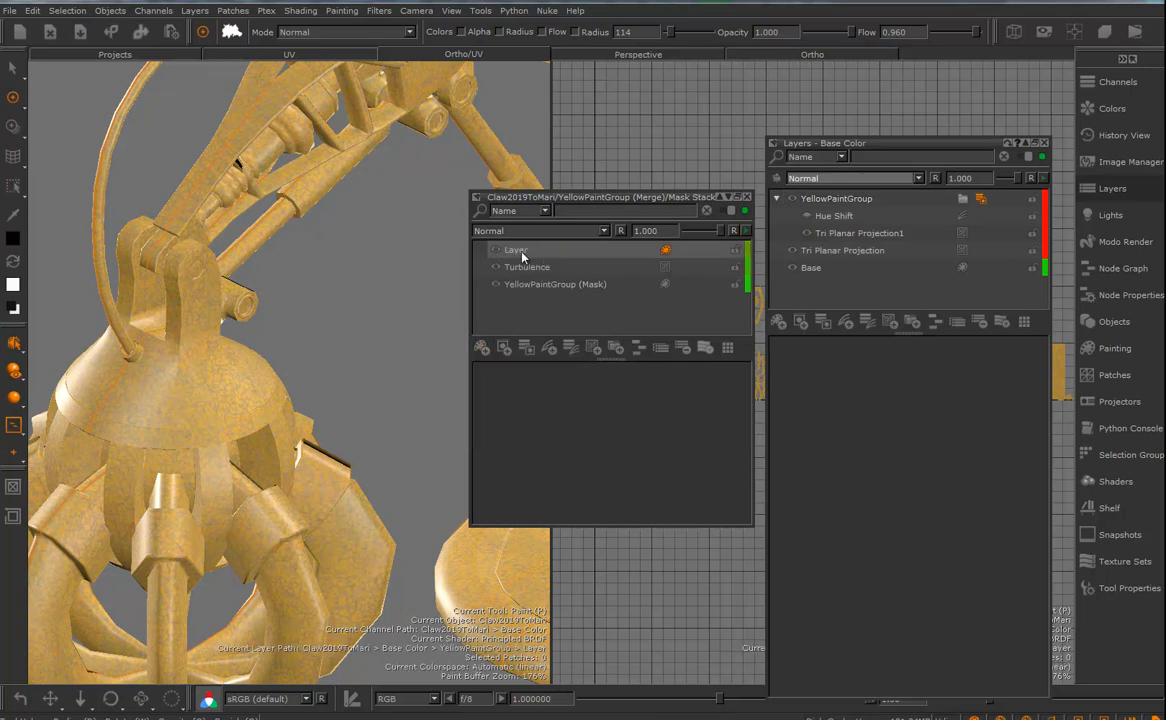
{"action": "left_click", "coordinate": [568, 235]}
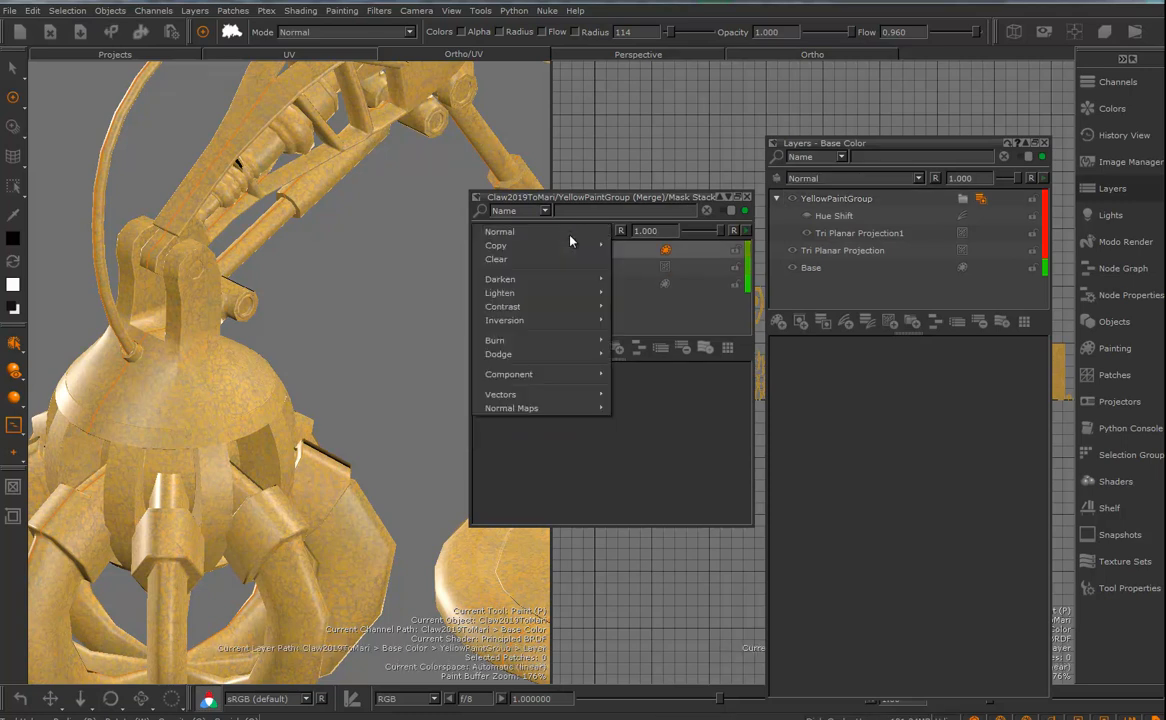
{"action": "left_click", "coordinate": [570, 231]}
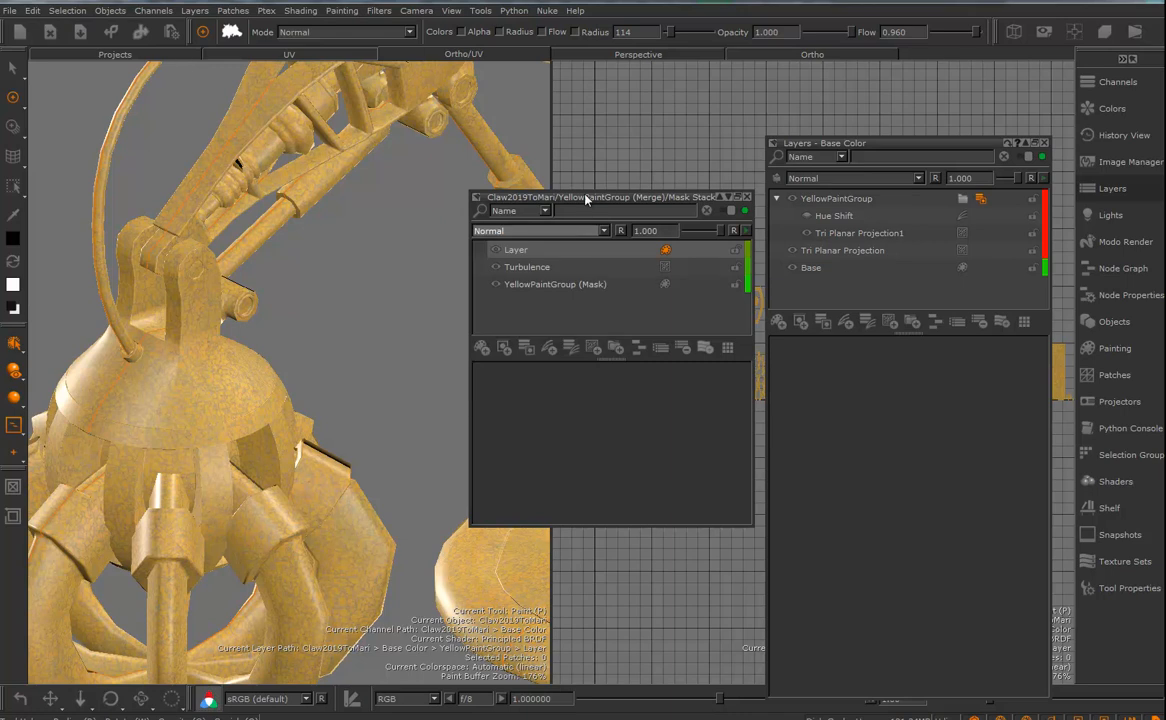
- Brush black onto the new mask-stack layer over the claw's domed head to expose patches of corrosion
{"action": "mouse_move", "coordinate": [243, 388]}
{"action": "left_mouse_down"}
{"action": "mouse_move", "coordinate": [207, 421]}
{"action": "mouse_move", "coordinate": [135, 380]}
{"action": "mouse_move", "coordinate": [150, 358]}
{"action": "mouse_move", "coordinate": [240, 368]}
{"action": "mouse_move", "coordinate": [252, 397]}
{"action": "left_mouse_up"}
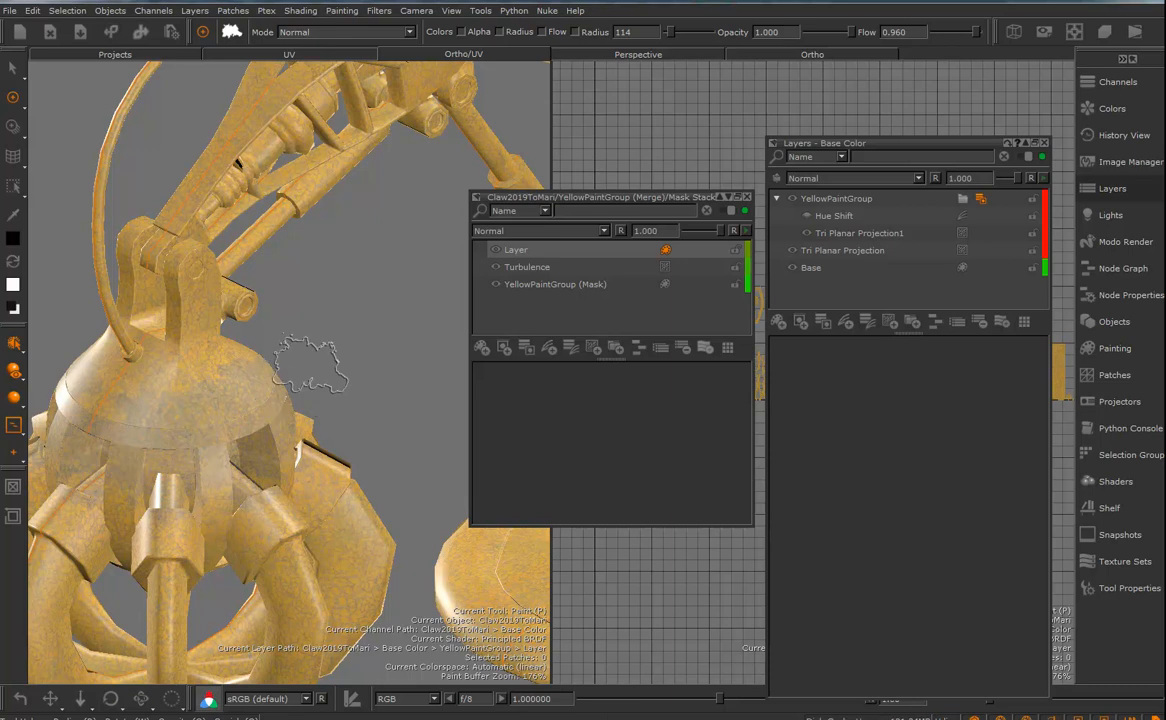
{"action": "left_click_drag", "start_coordinate": [316, 364], "coordinate": [310, 383], "text": "alt"}
{"action": "right_click_drag", "start_coordinate": [310, 383], "coordinate": [270, 376], "text": "alt"}
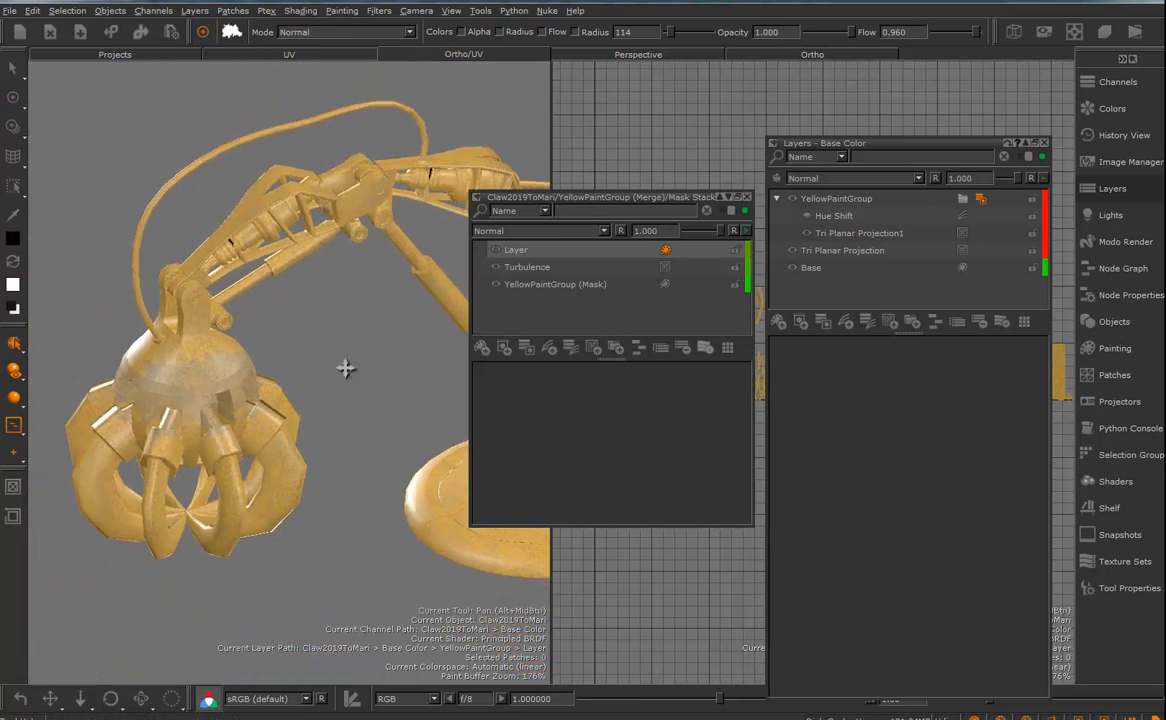
- Swap the foreground paint color to white and brush yellow paint back over the arm's round base
{"action": "middle_click_drag", "start_coordinate": [357, 360], "coordinate": [234, 338], "text": "alt"}
{"action": "middle_click_drag", "start_coordinate": [282, 385], "coordinate": [222, 232], "text": "alt"}
{"action": "right_click_drag", "start_coordinate": [285, 350], "coordinate": [354, 377], "text": "alt"}
{"action": "middle_click_drag", "start_coordinate": [345, 382], "coordinate": [241, 366], "text": "alt"}
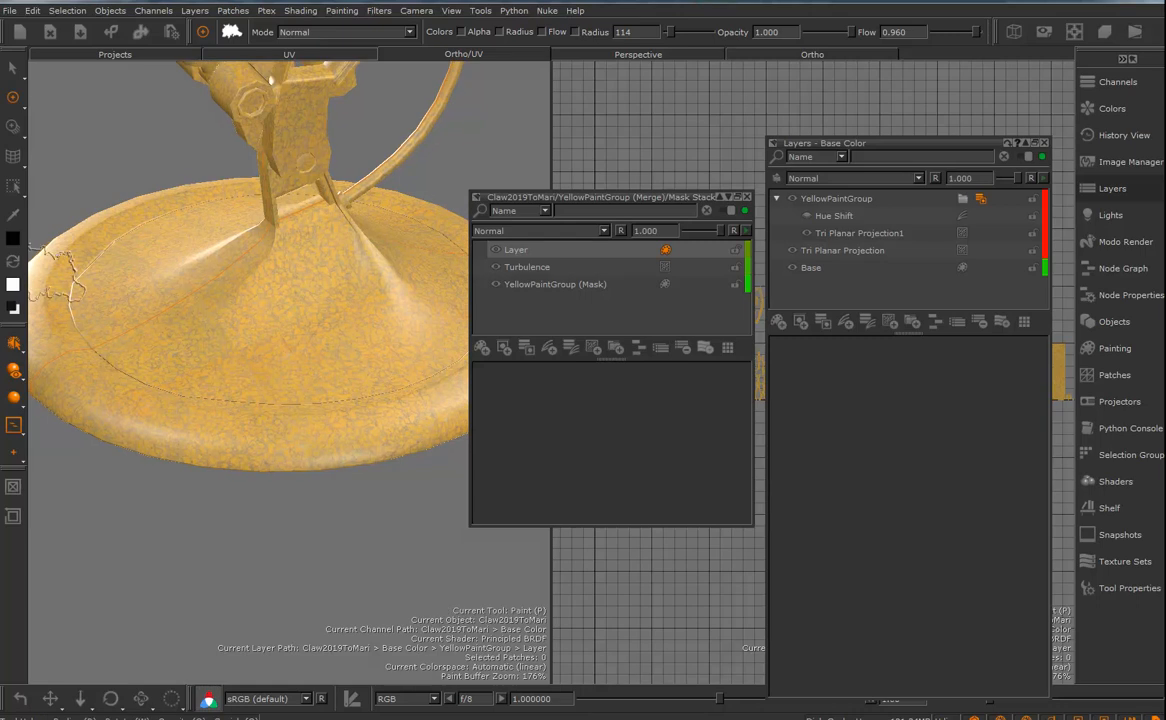
{"action": "left_click", "coordinate": [13, 261]}
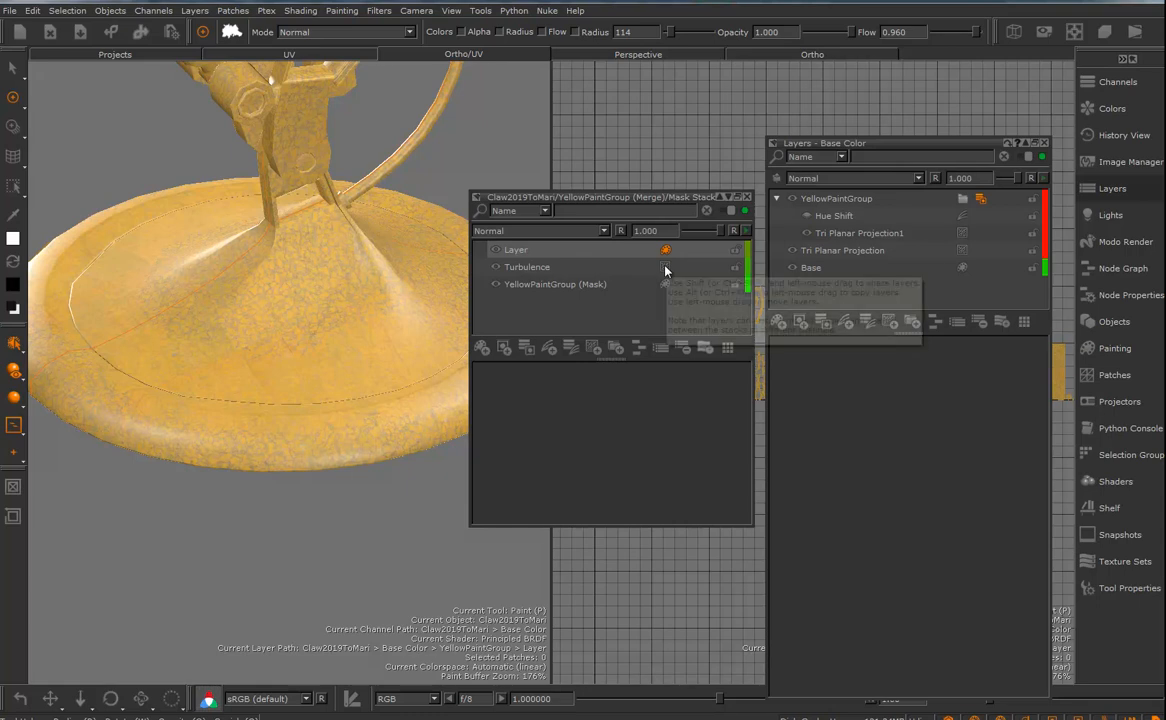
- Set the size of the mask stack's Turbulence layer to 0.578
{"action": "left_click", "coordinate": [527, 267]}
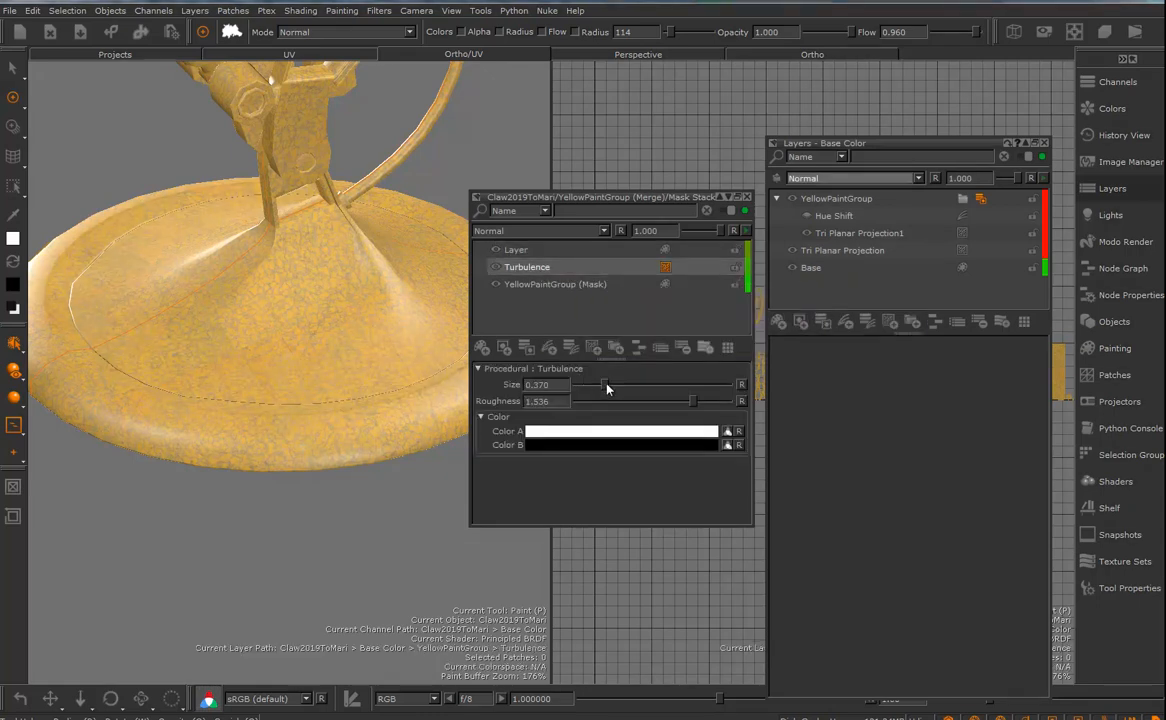
{"action": "left_click_drag", "start_coordinate": [607, 387], "coordinate": [622, 385]}
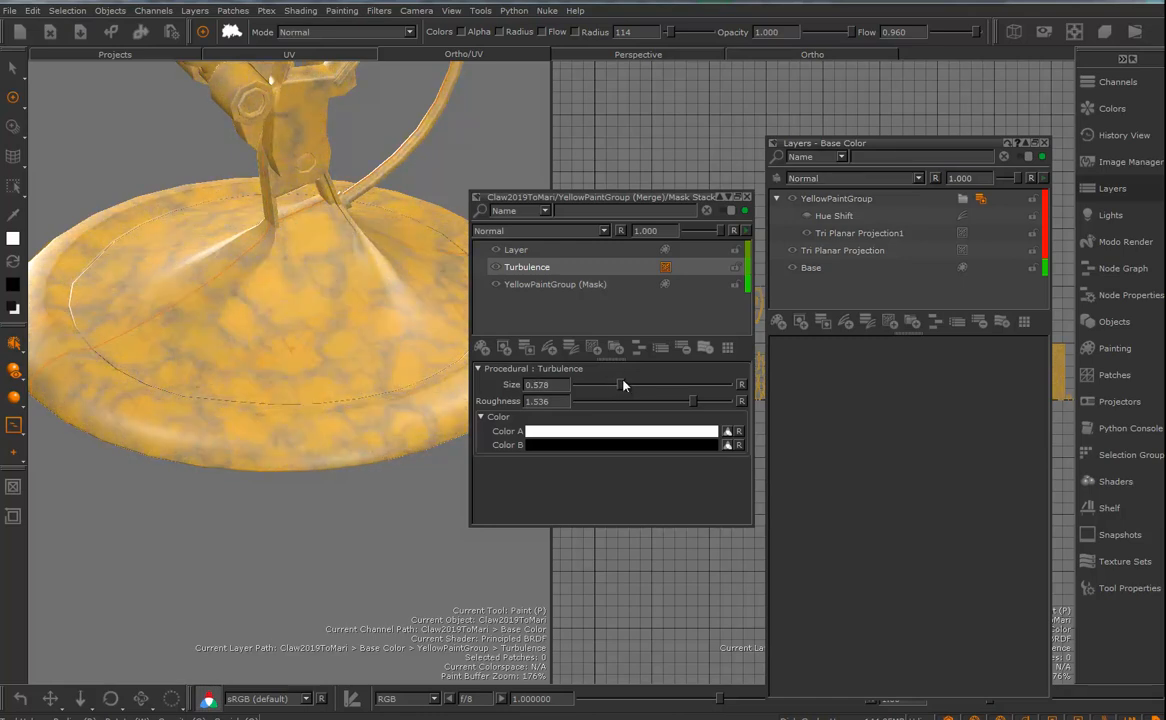
- Swap the paint color and brush corrosion patches along the base's outer rim and inner ring on the mask-stack paint layer, with brush radius 42
{"action": "left_click", "coordinate": [520, 252]}
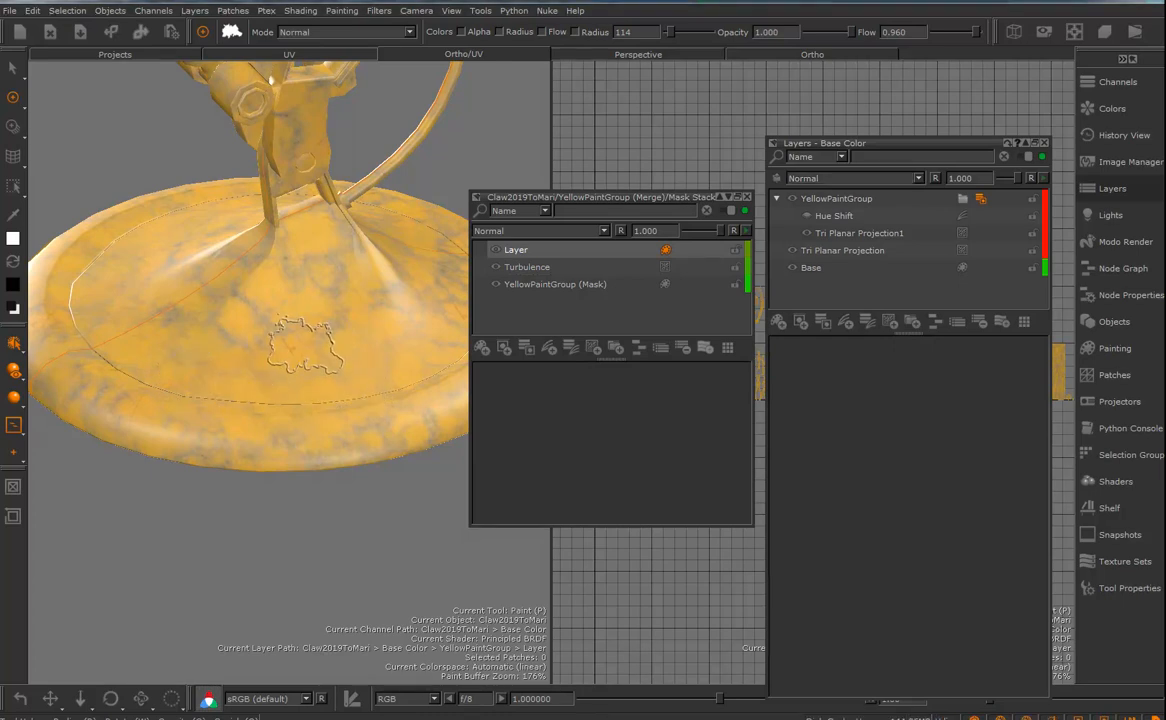
{"action": "left_click_drag", "start_coordinate": [285, 340], "coordinate": [297, 369], "text": "alt"}
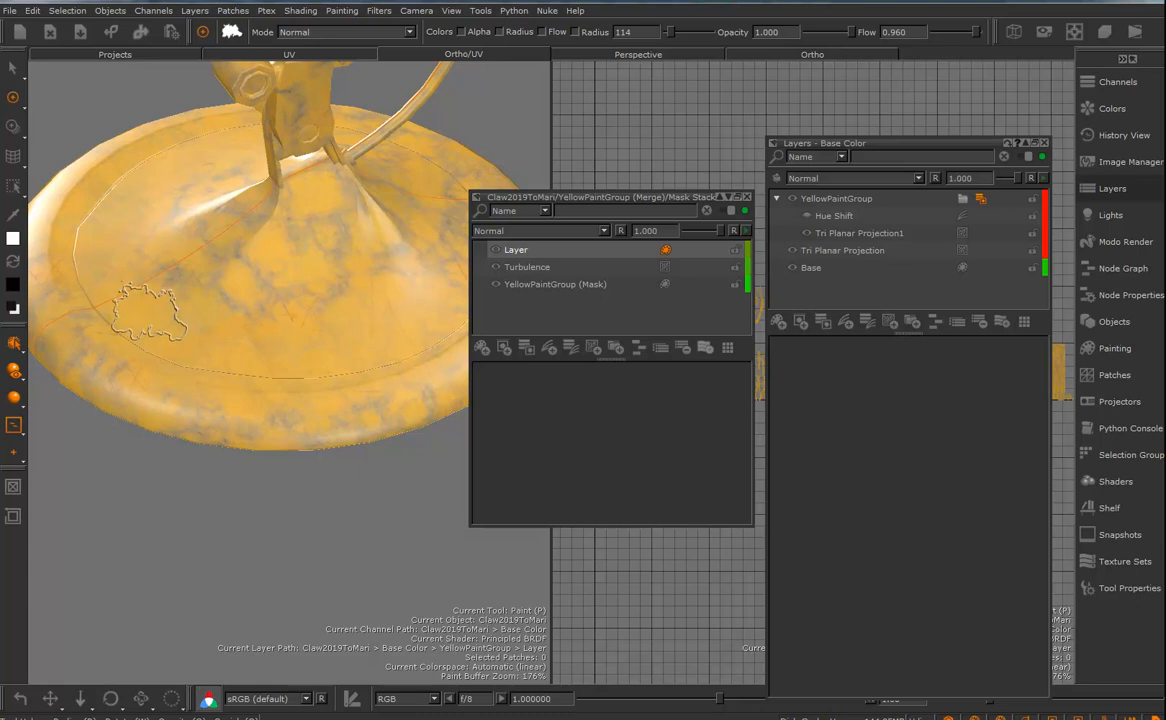
{"action": "left_click", "coordinate": [1108, 348]}
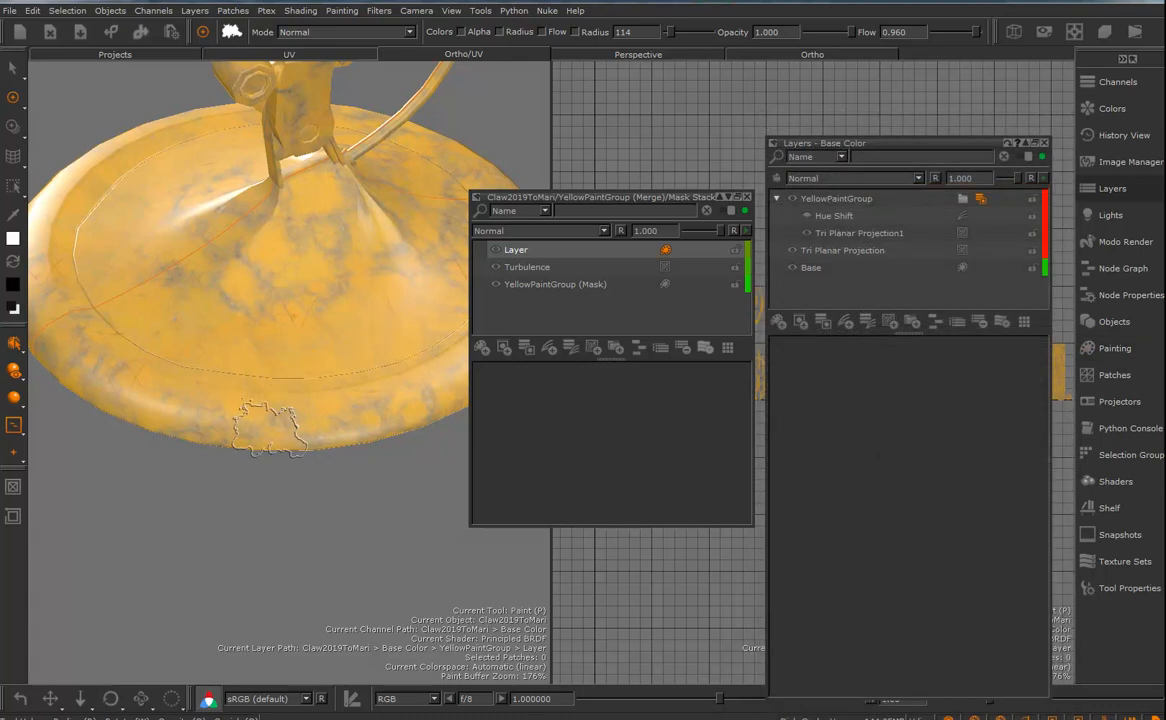
{"action": "key", "text": "x"}
{"action": "mouse_move", "coordinate": [240, 430]}
{"action": "left_mouse_down"}
{"action": "mouse_move", "coordinate": [228, 405]}
{"action": "mouse_move", "coordinate": [131, 382]}
{"action": "mouse_move", "coordinate": [182, 403]}
{"action": "mouse_move", "coordinate": [436, 413]}
{"action": "mouse_move", "coordinate": [255, 385]}
{"action": "mouse_move", "coordinate": [115, 310]}
{"action": "mouse_move", "coordinate": [312, 345]}
{"action": "mouse_move", "coordinate": [205, 328]}
{"action": "mouse_move", "coordinate": [288, 360]}
{"action": "mouse_move", "coordinate": [330, 325]}
{"action": "mouse_move", "coordinate": [375, 310]}
{"action": "mouse_move", "coordinate": [350, 300]}
{"action": "mouse_move", "coordinate": [385, 313]}
{"action": "mouse_move", "coordinate": [188, 318]}
{"action": "mouse_move", "coordinate": [110, 285]}
{"action": "mouse_move", "coordinate": [279, 338]}
{"action": "mouse_move", "coordinate": [213, 351]}
{"action": "mouse_move", "coordinate": [247, 390]}
{"action": "mouse_move", "coordinate": [195, 385]}
{"action": "mouse_move", "coordinate": [205, 418]}
{"action": "mouse_move", "coordinate": [268, 385]}
{"action": "mouse_move", "coordinate": [165, 358]}
{"action": "mouse_move", "coordinate": [276, 370]}
{"action": "mouse_move", "coordinate": [263, 382]}
{"action": "mouse_move", "coordinate": [124, 358]}
{"action": "mouse_move", "coordinate": [70, 323]}
{"action": "mouse_move", "coordinate": [117, 327]}
{"action": "mouse_move", "coordinate": [205, 370]}
{"action": "left_mouse_up"}
{"action": "key", "text": "r"}
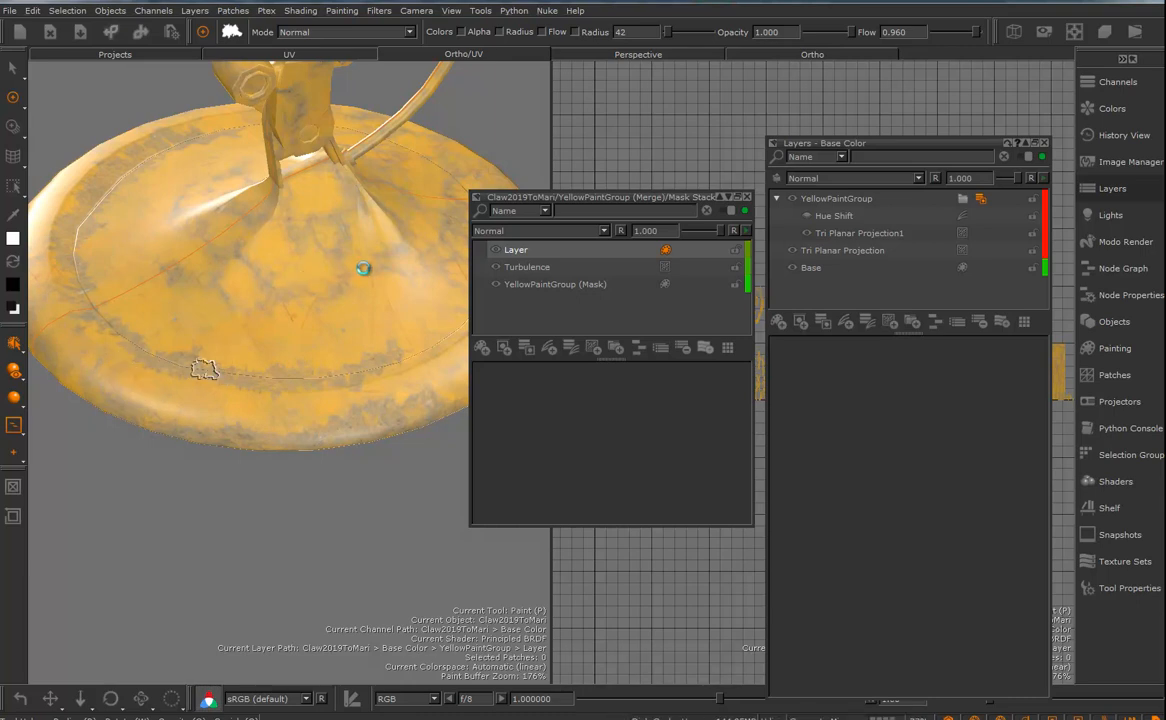
- Examine the broken-up paint across the whole arm and base, test the painted mask layer's opacity, and close the mask stack
{"action": "right_click_drag", "start_coordinate": [306, 257], "coordinate": [264, 294], "text": "alt"}
{"action": "middle_click_drag", "start_coordinate": [268, 296], "coordinate": [326, 383], "text": "alt"}
{"action": "mouse_move", "coordinate": [328, 383]}
{"action": "left_mouse_down", "text": "alt"}
{"action": "mouse_move", "coordinate": [331, 317]}
{"action": "mouse_move", "coordinate": [362, 315]}
{"action": "mouse_move", "coordinate": [326, 306]}
{"action": "left_mouse_up", "text": "alt"}
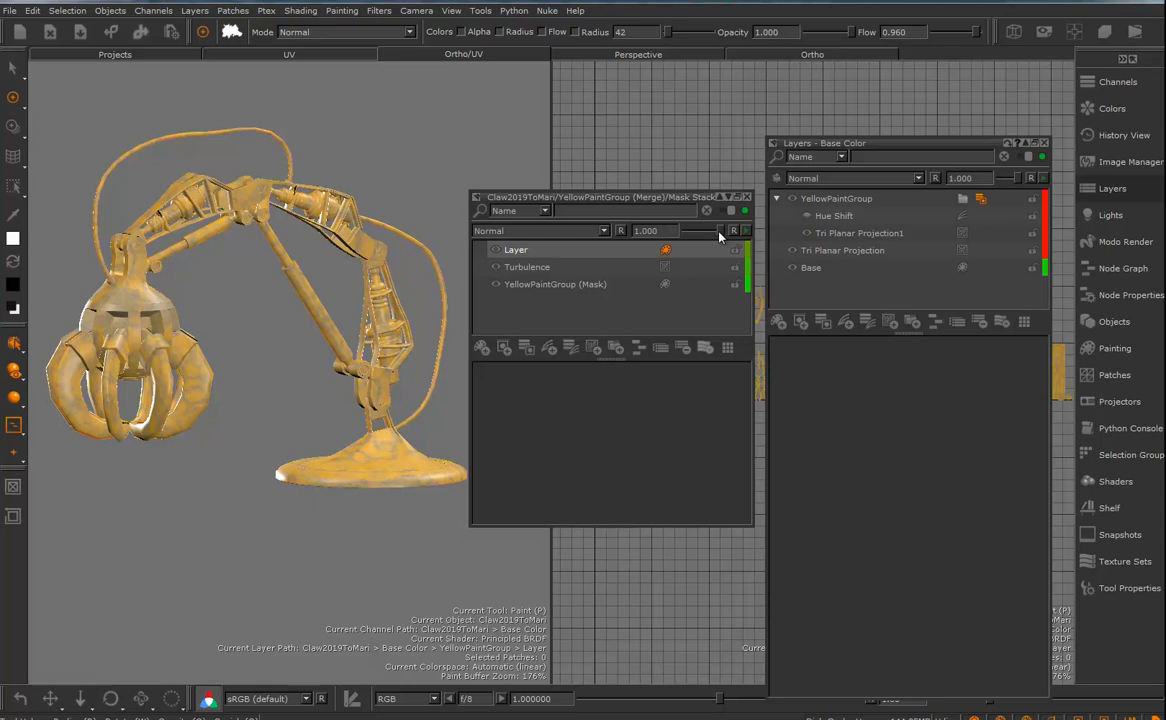
{"action": "left_click_drag", "start_coordinate": [366, 319], "coordinate": [346, 384], "text": "alt"}
{"action": "right_click_drag", "start_coordinate": [421, 426], "coordinate": [438, 480], "text": "alt"}
{"action": "middle_click_drag", "start_coordinate": [390, 474], "coordinate": [190, 268], "text": "alt"}
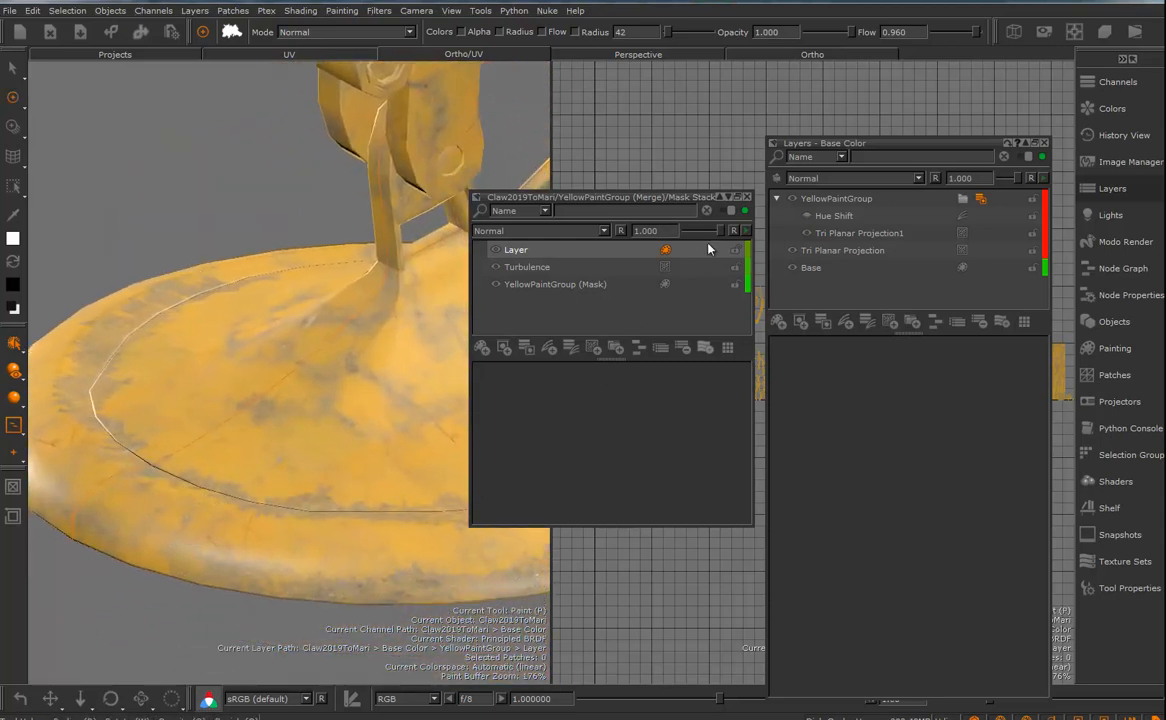
{"action": "mouse_move", "coordinate": [720, 231]}
{"action": "left_mouse_down"}
{"action": "mouse_move", "coordinate": [710, 240]}
{"action": "mouse_move", "coordinate": [725, 240]}
{"action": "left_mouse_up"}
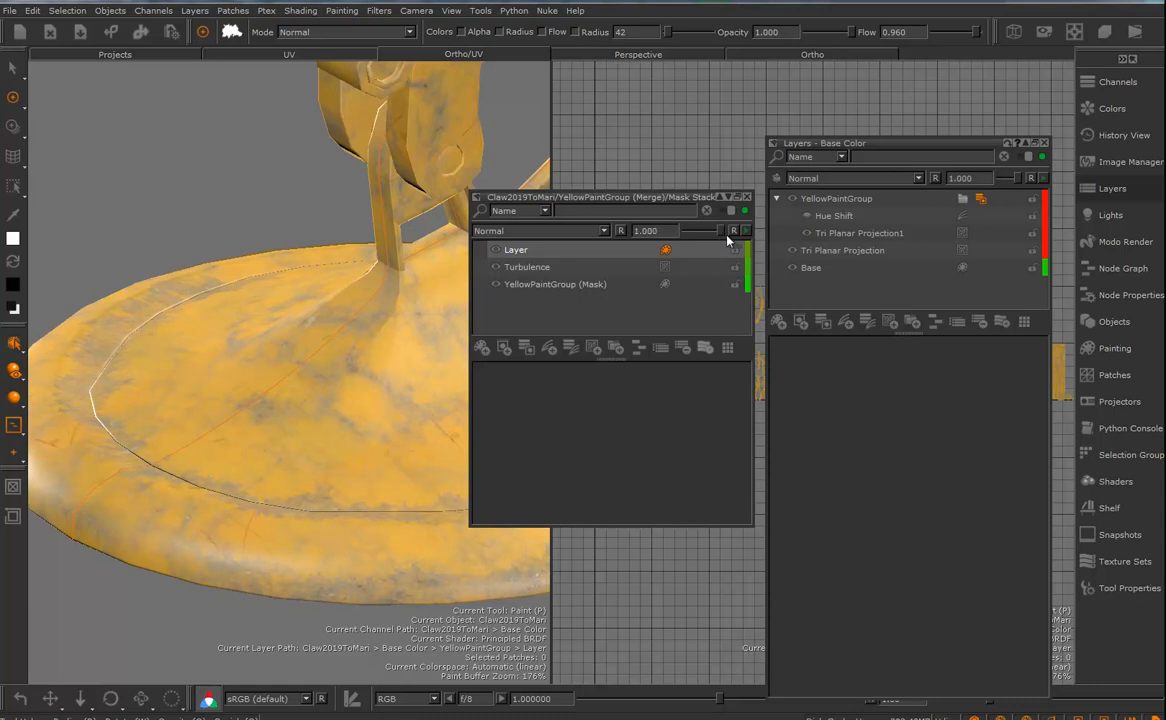
{"action": "left_click", "coordinate": [746, 197]}
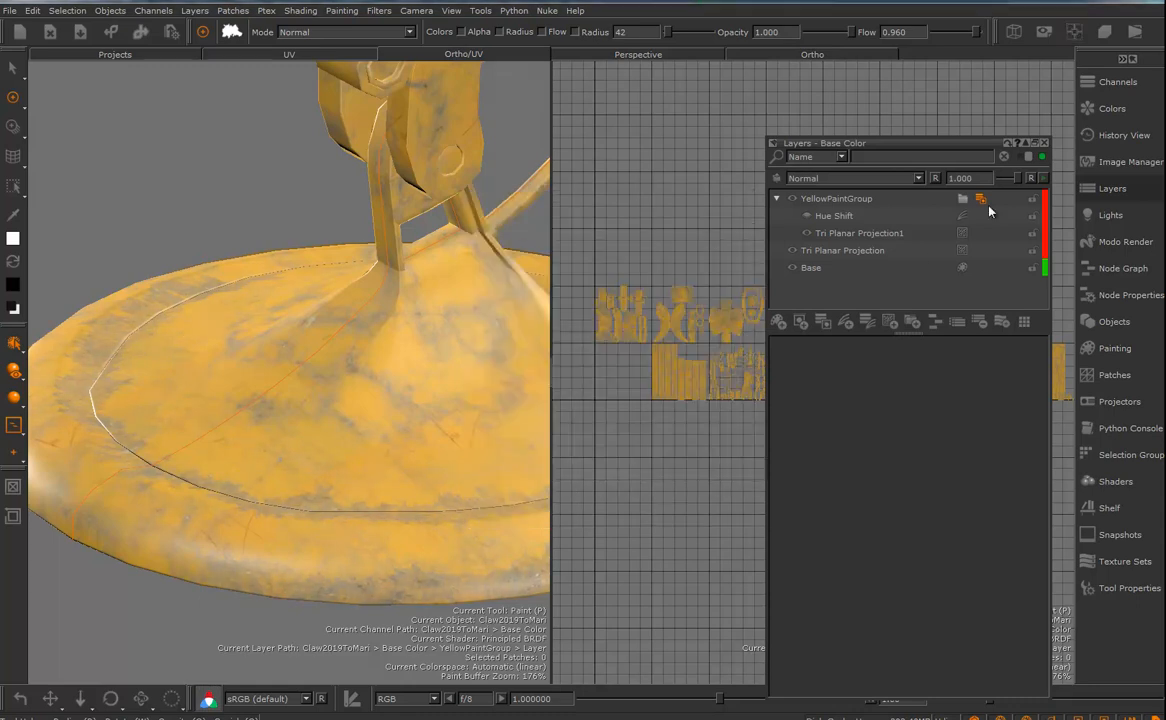
- Turn off mirror projecting and select the arm's cables as a connected mesh
{"action": "right_click_drag", "start_coordinate": [445, 351], "coordinate": [271, 346], "text": "alt"}
{"action": "middle_click_drag", "start_coordinate": [328, 339], "coordinate": [367, 366], "text": "alt"}
{"action": "left_click_drag", "start_coordinate": [367, 366], "coordinate": [305, 302], "text": "alt"}
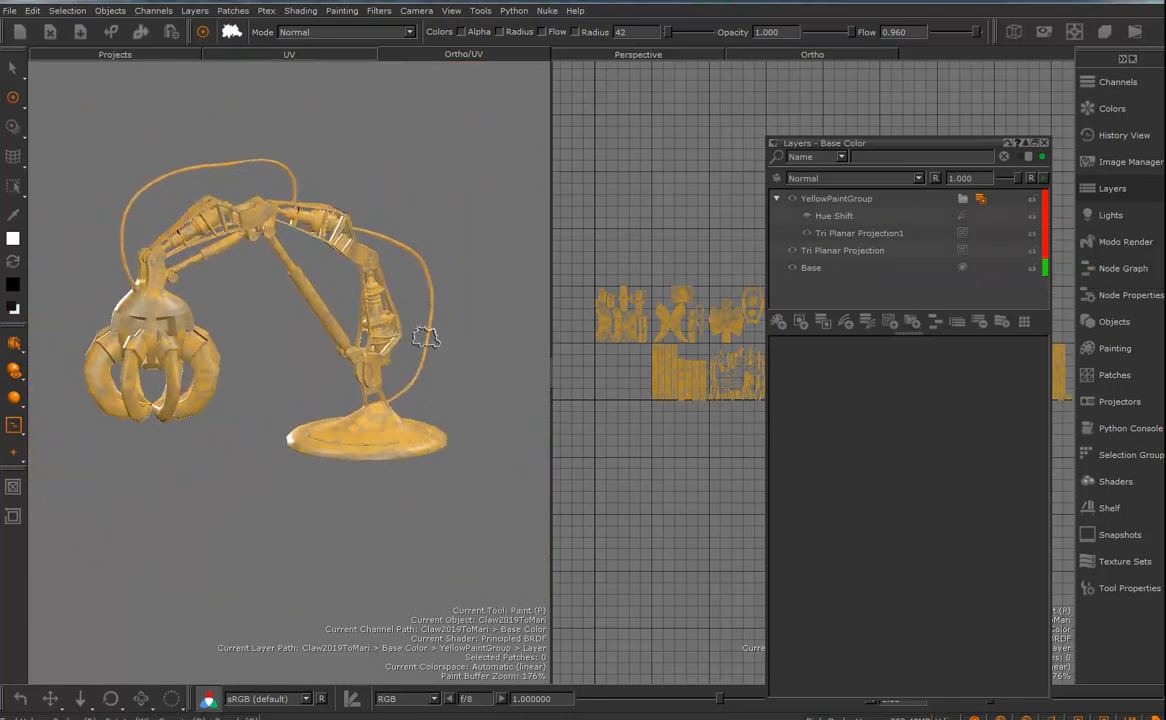
{"action": "mouse_move", "coordinate": [388, 354]}
{"action": "left_mouse_down", "text": "alt"}
{"action": "mouse_move", "coordinate": [353, 363]}
{"action": "mouse_move", "coordinate": [398, 358]}
{"action": "left_mouse_up", "text": "alt"}
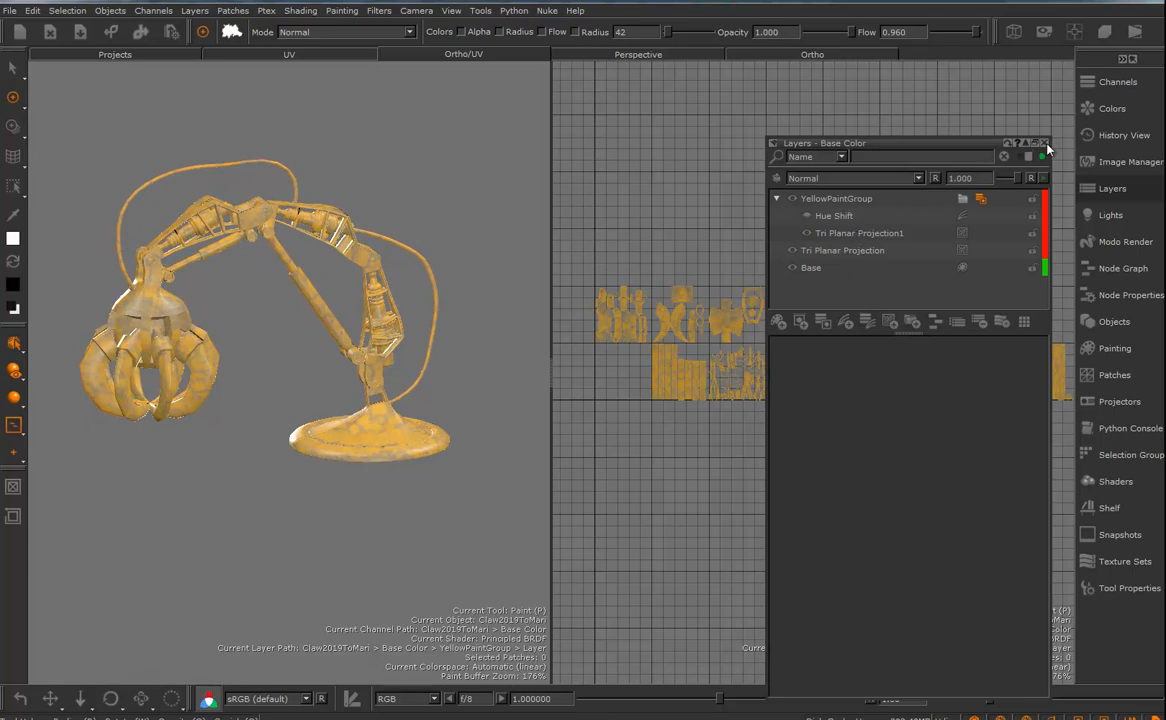
{"action": "left_click", "coordinate": [13, 69]}
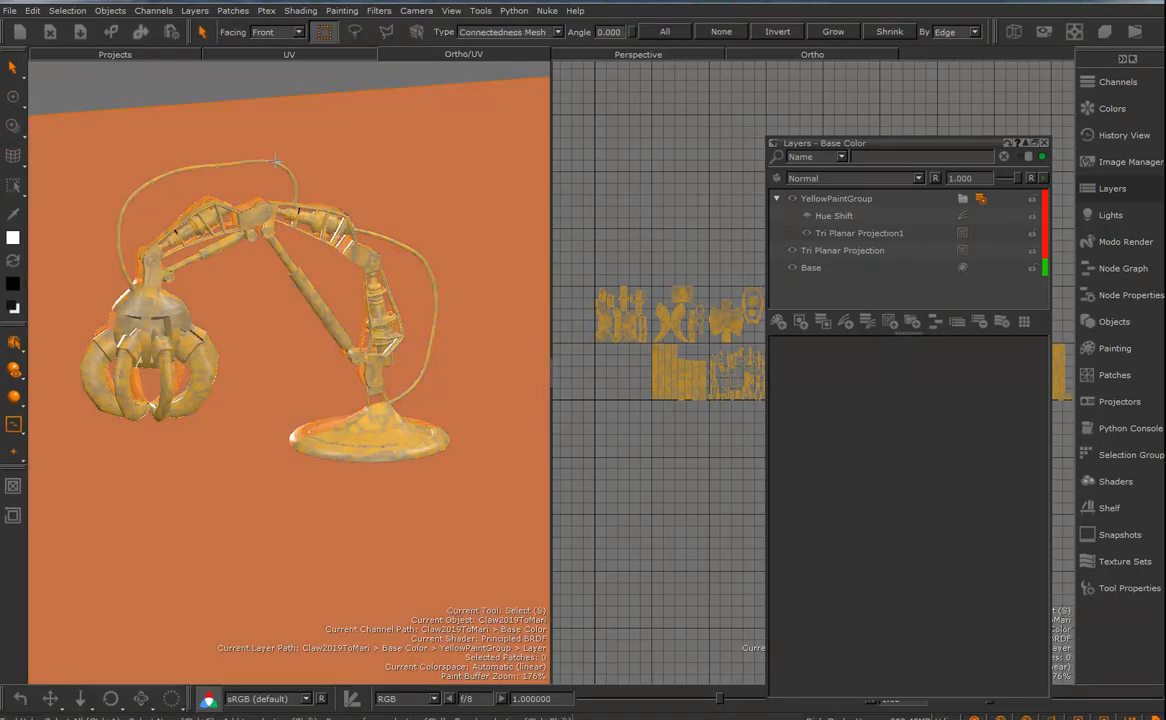
{"action": "left_click", "coordinate": [13, 424]}
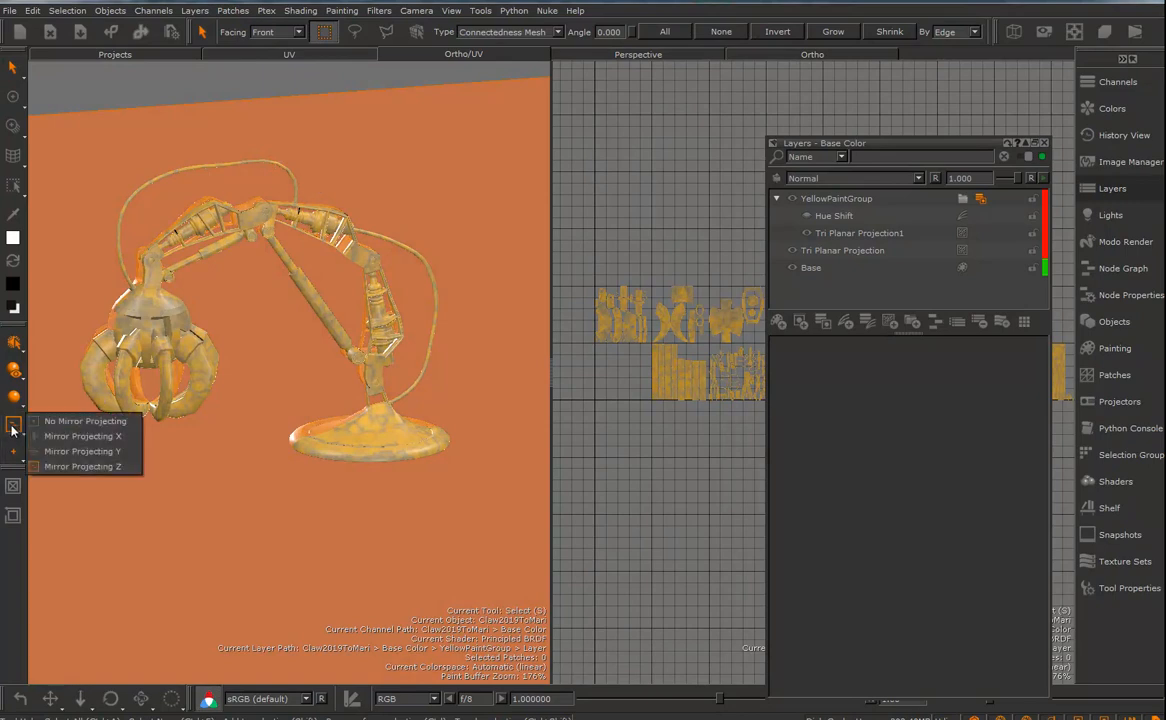
{"action": "left_click", "coordinate": [53, 421]}
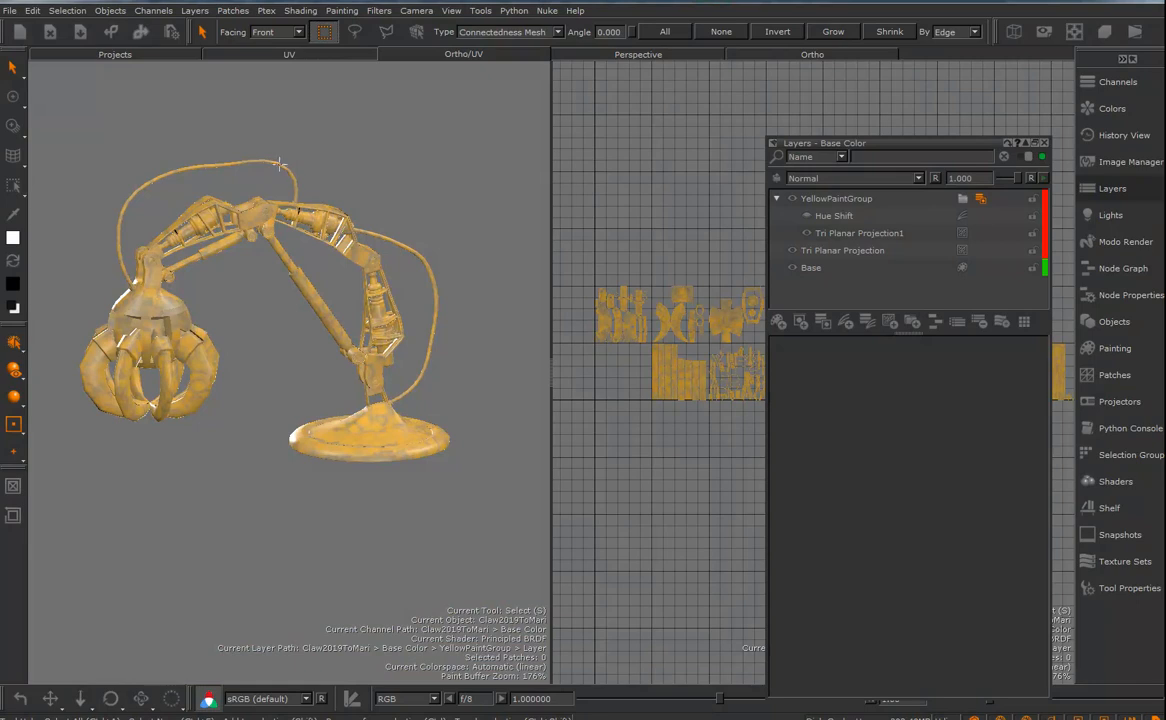
{"action": "left_click", "coordinate": [279, 162]}
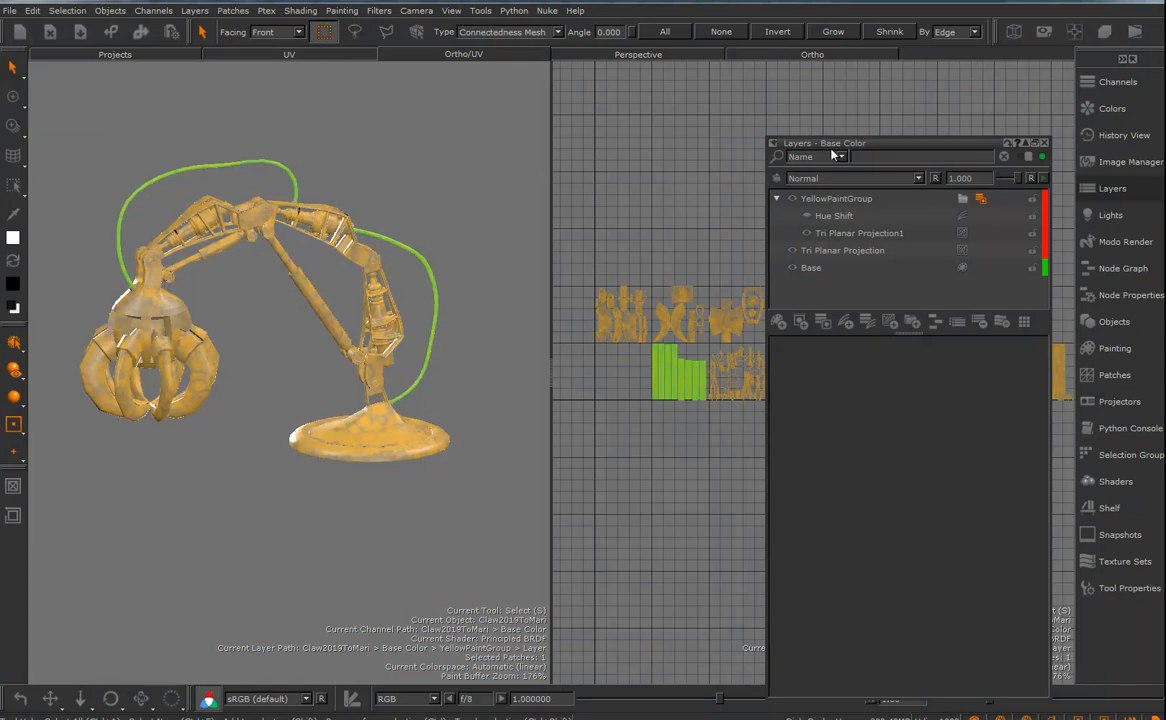
- Add a layer mask from the cable selection to the Base layer
{"action": "left_click_drag", "start_coordinate": [822, 143], "coordinate": [375, 173]}
{"action": "scroll", "coordinate": [705, 366], "scroll_direction": "up", "scroll_amount": 5}
{"action": "middle_click_drag", "start_coordinate": [825, 378], "coordinate": [938, 382], "text": "alt"}
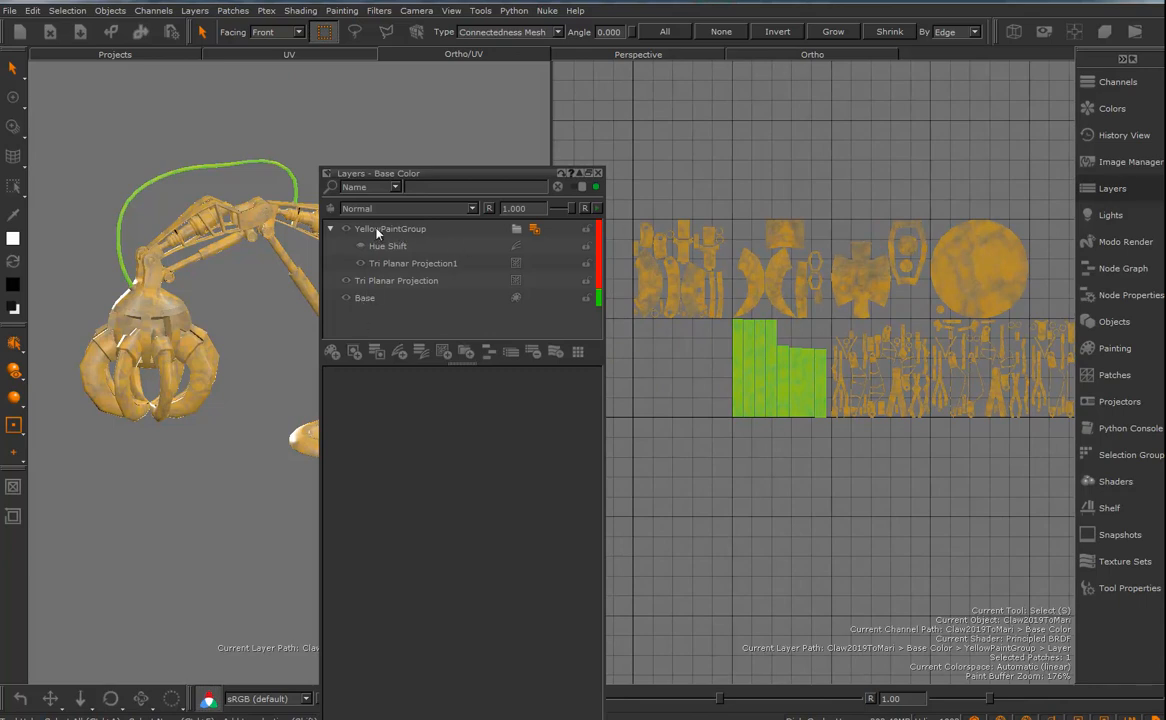
{"action": "left_click", "coordinate": [365, 300]}
{"action": "right_click", "coordinate": [369, 299]}
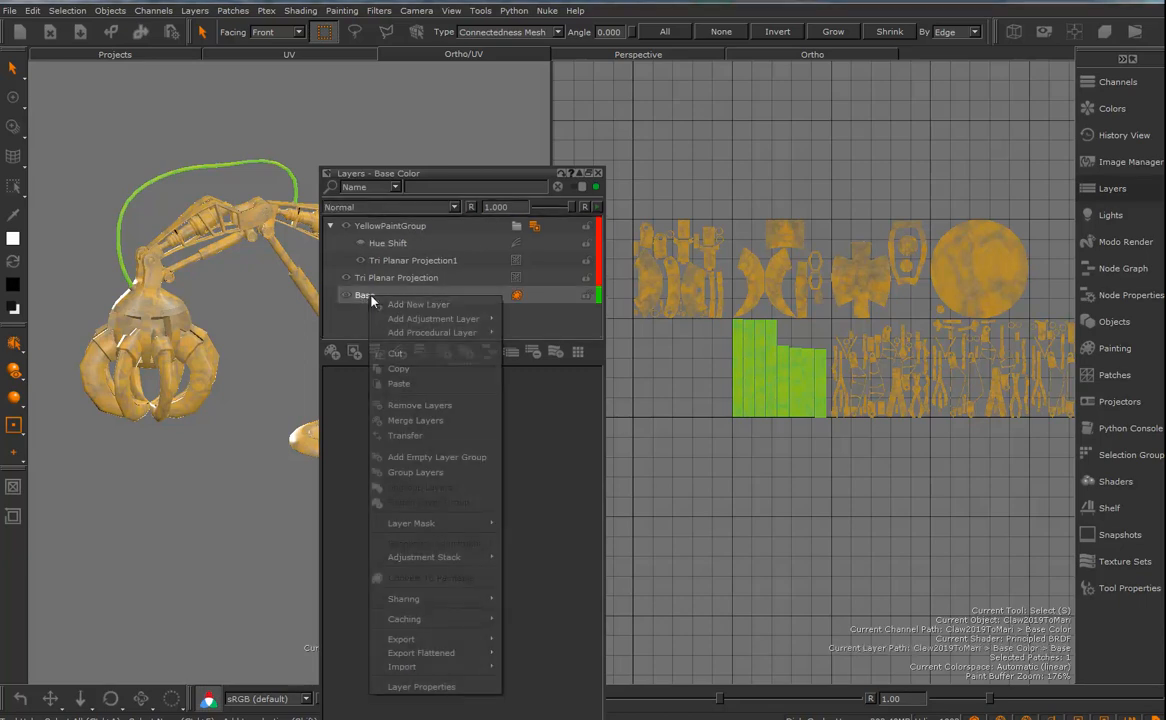
{"action": "mouse_move", "coordinate": [472, 321]}
{"action": "mouse_move", "coordinate": [420, 523]}
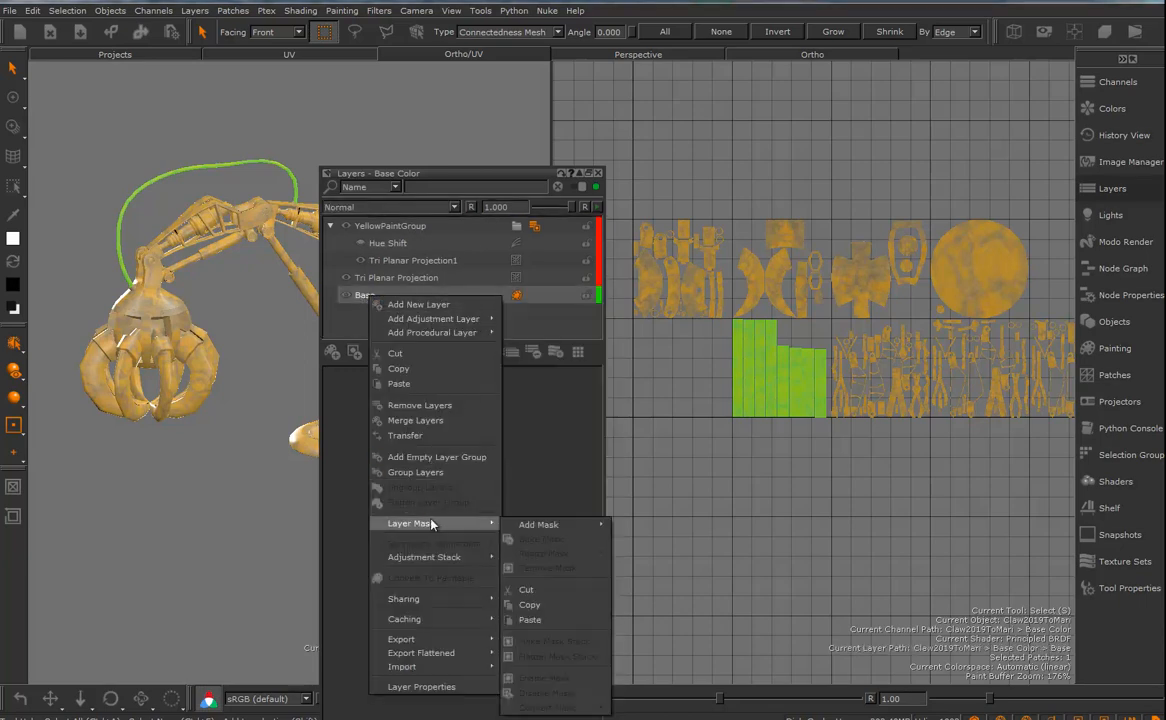
{"action": "mouse_move", "coordinate": [540, 524]}
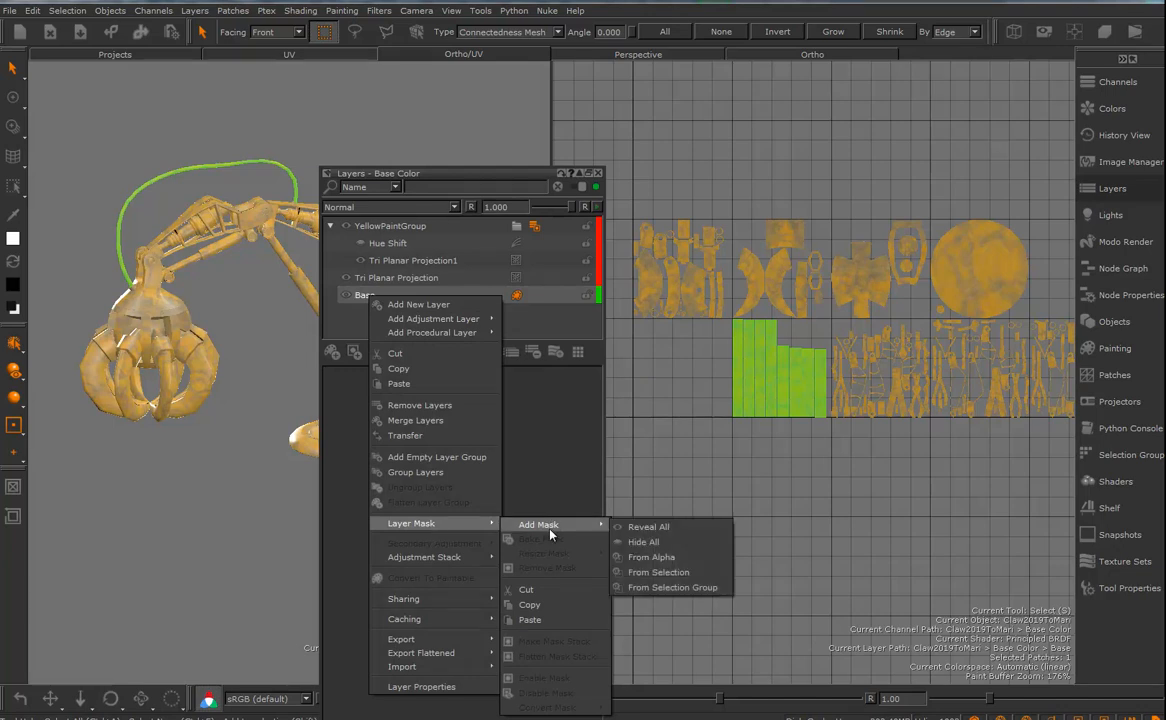
{"action": "left_click", "coordinate": [661, 576]}
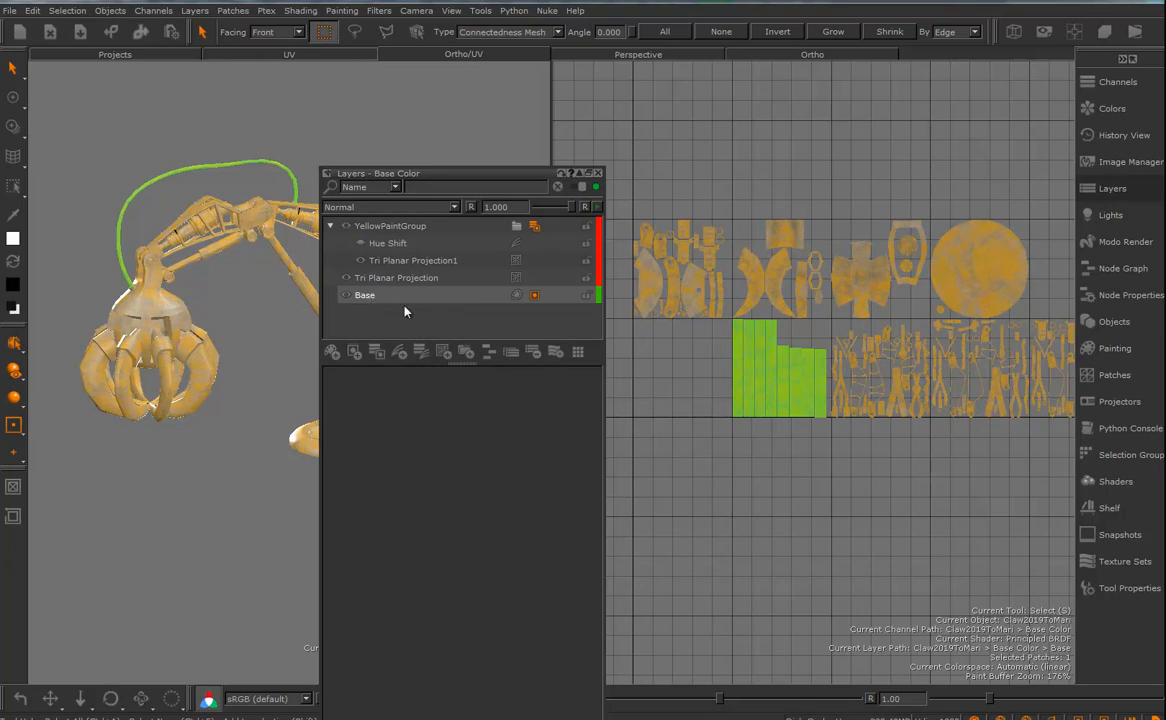
- Add a new paint layer directly above Base and remove the layer mask from Base
{"action": "left_click", "coordinate": [365, 299]}
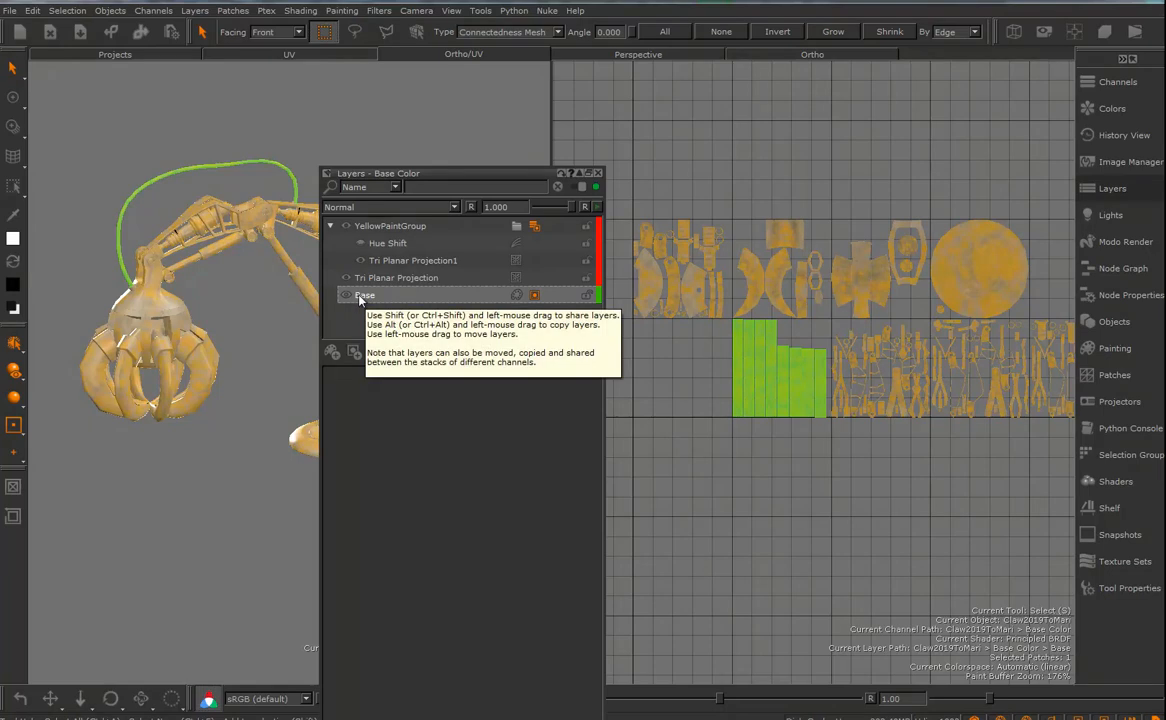
{"action": "left_click", "coordinate": [331, 352]}
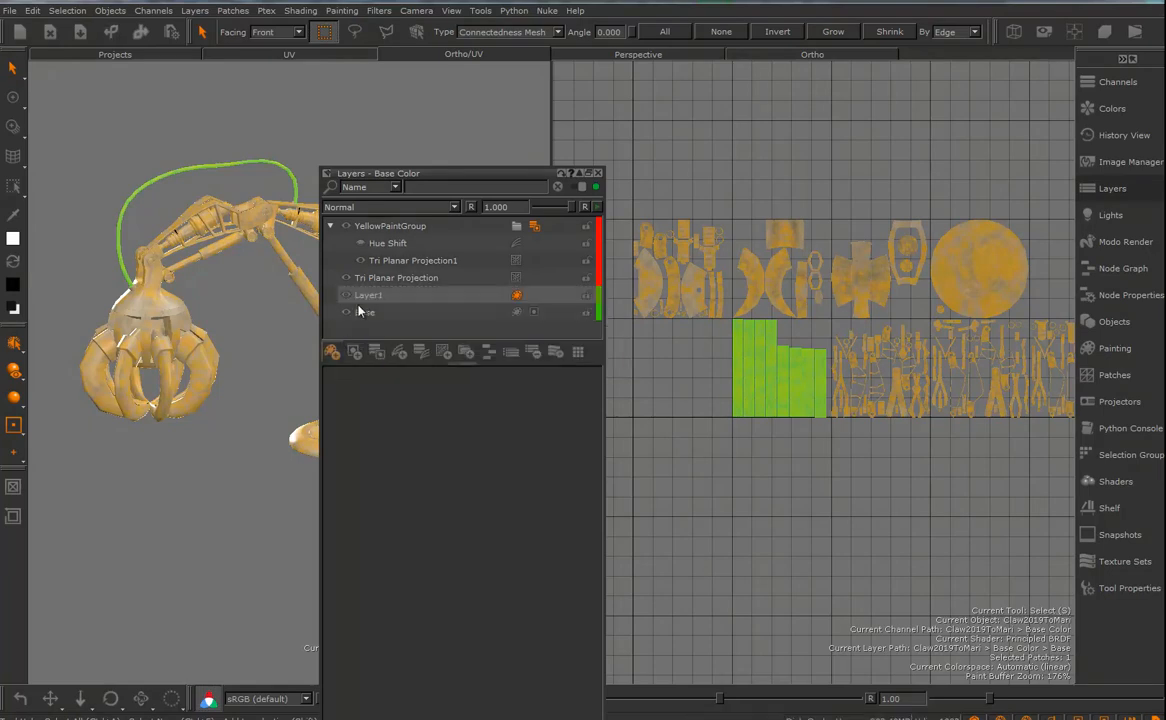
{"action": "left_click", "coordinate": [535, 315]}
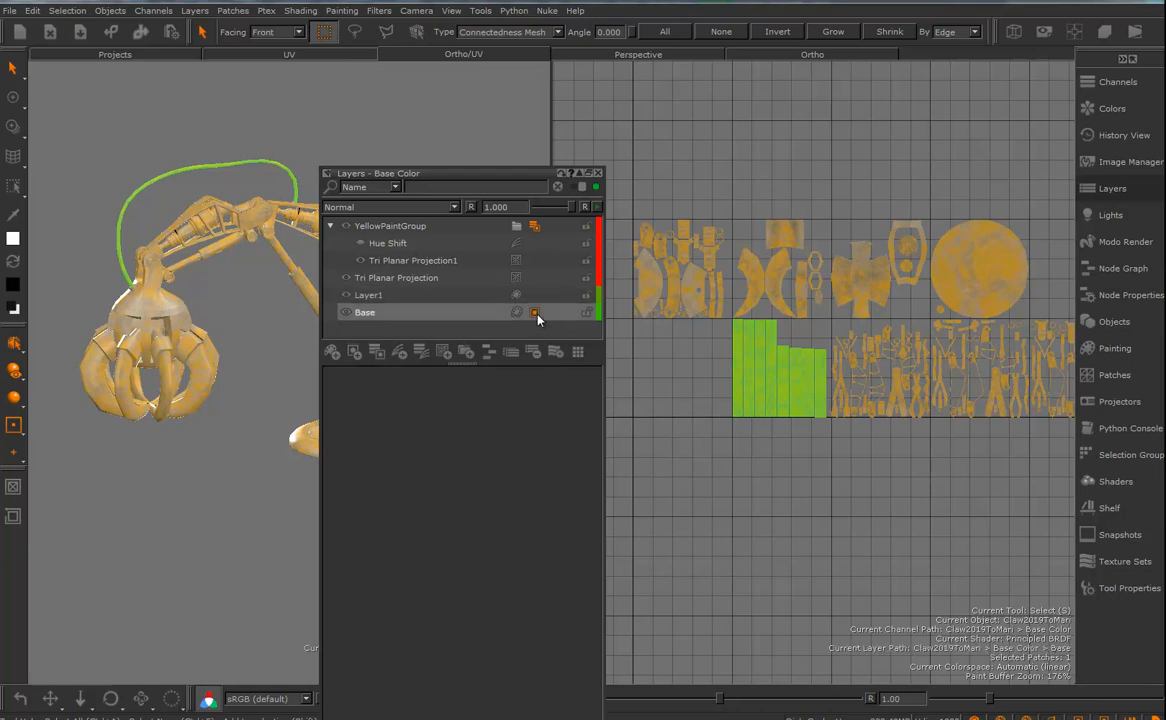
{"action": "right_click", "coordinate": [537, 317]}
{"action": "mouse_move", "coordinate": [578, 546]}
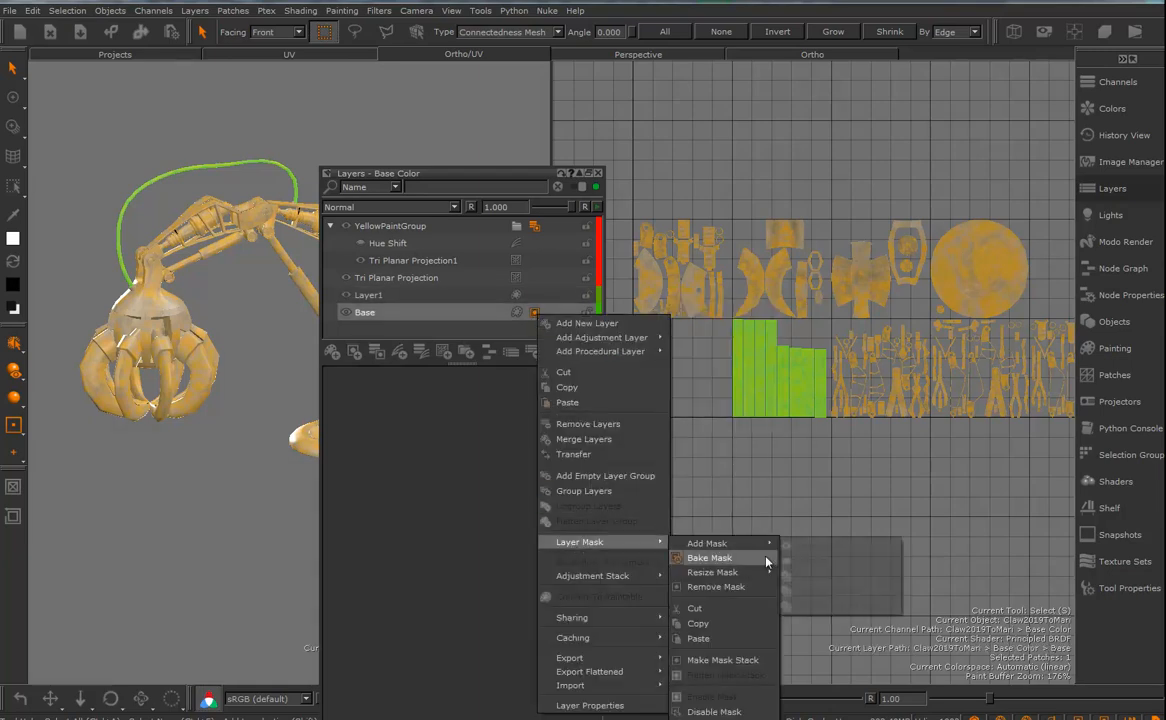
{"action": "left_click", "coordinate": [709, 587]}
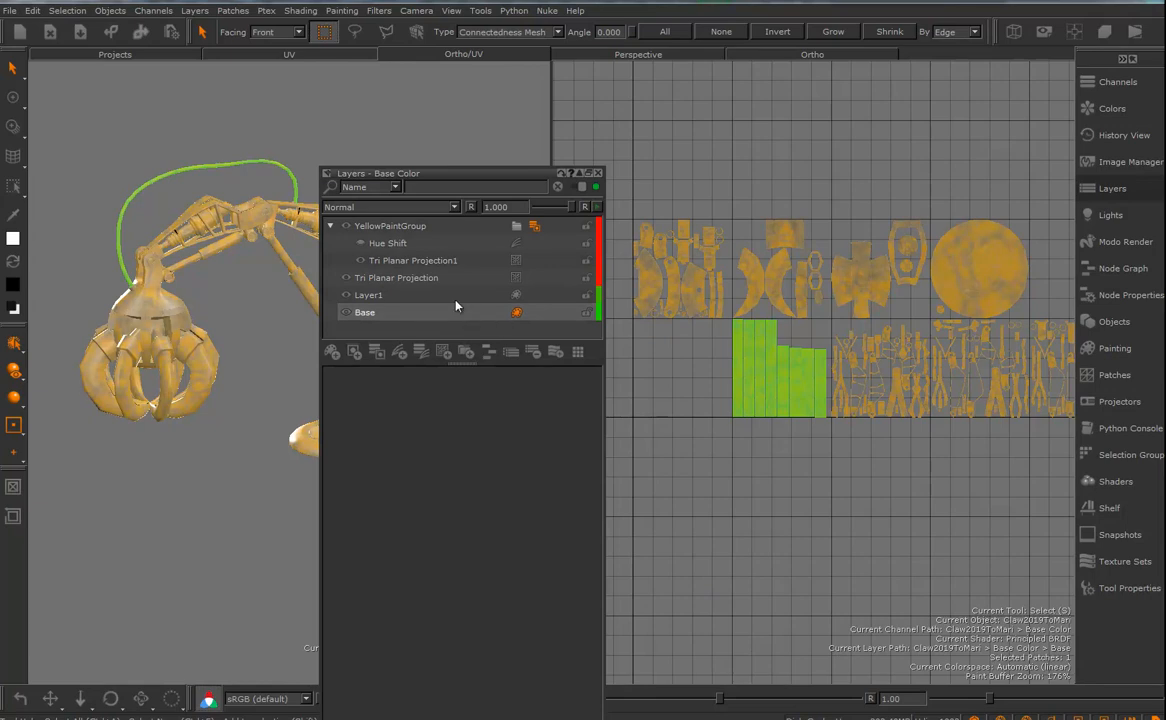
- Add a mask from the cable selection to Layer1 and move Layer1 above YellowPaintGroup in the layer stack
{"action": "left_click", "coordinate": [372, 298]}
{"action": "right_click", "coordinate": [372, 298]}
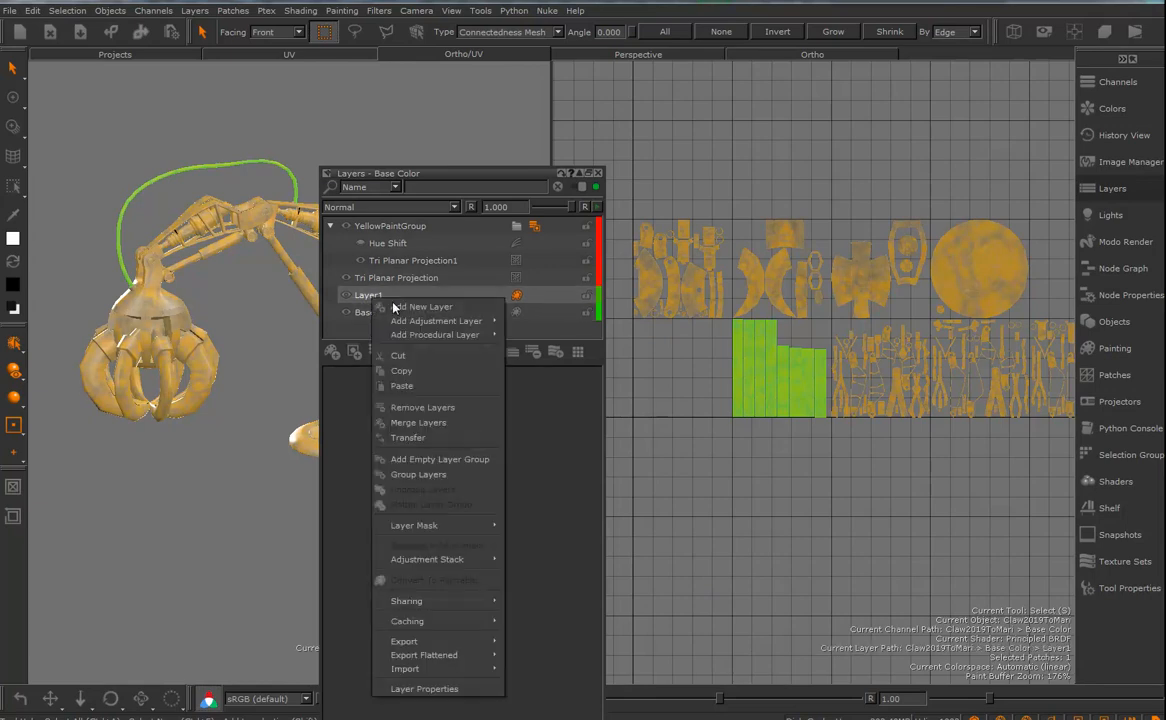
{"action": "mouse_move", "coordinate": [420, 525]}
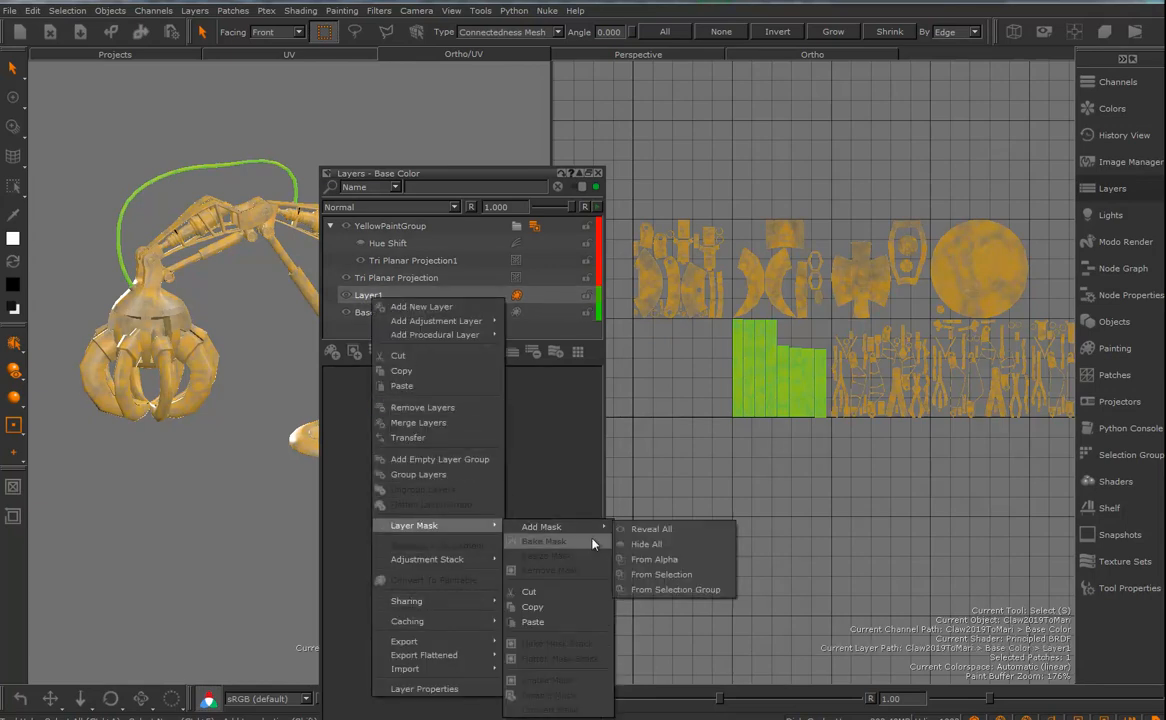
{"action": "mouse_move", "coordinate": [553, 528]}
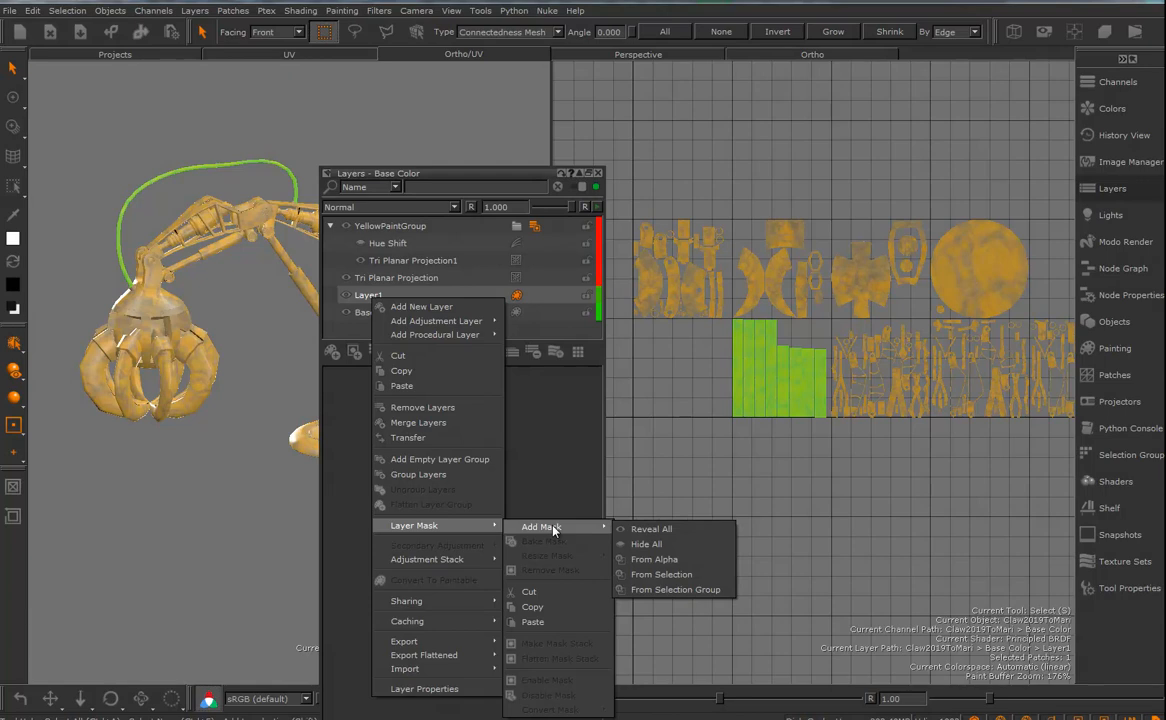
{"action": "left_click", "coordinate": [664, 575]}
{"action": "mouse_move", "coordinate": [370, 280]}
{"action": "left_mouse_down"}
{"action": "mouse_move", "coordinate": [378, 218]}
{"action": "mouse_move", "coordinate": [397, 225]}
{"action": "left_mouse_up"}
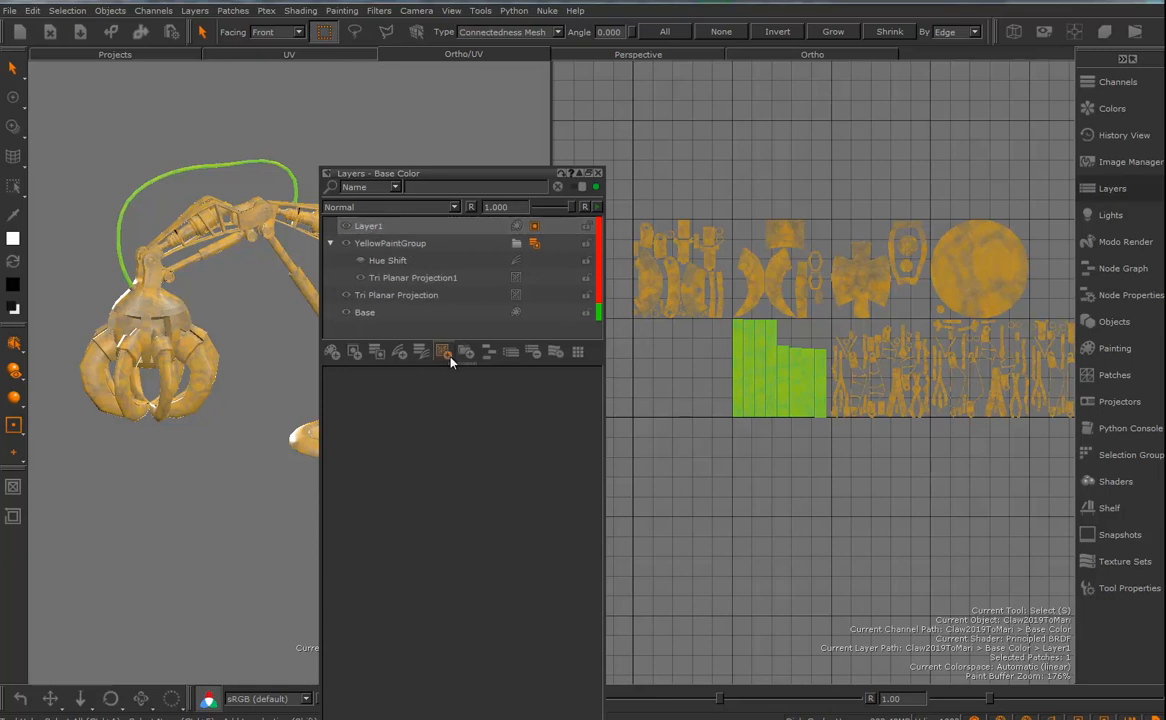
- Group Layer1 and rename the group CableGroup
{"action": "left_click", "coordinate": [466, 354]}
{"action": "left_click", "coordinate": [389, 231]}
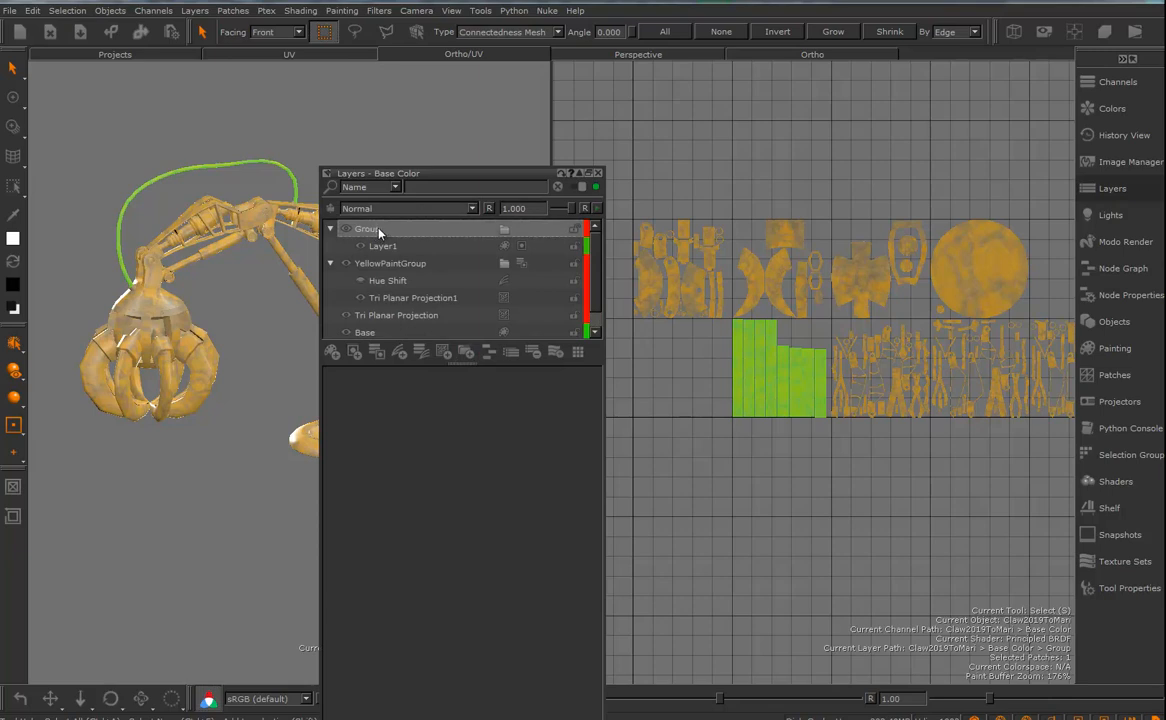
{"action": "double_click", "coordinate": [358, 231]}
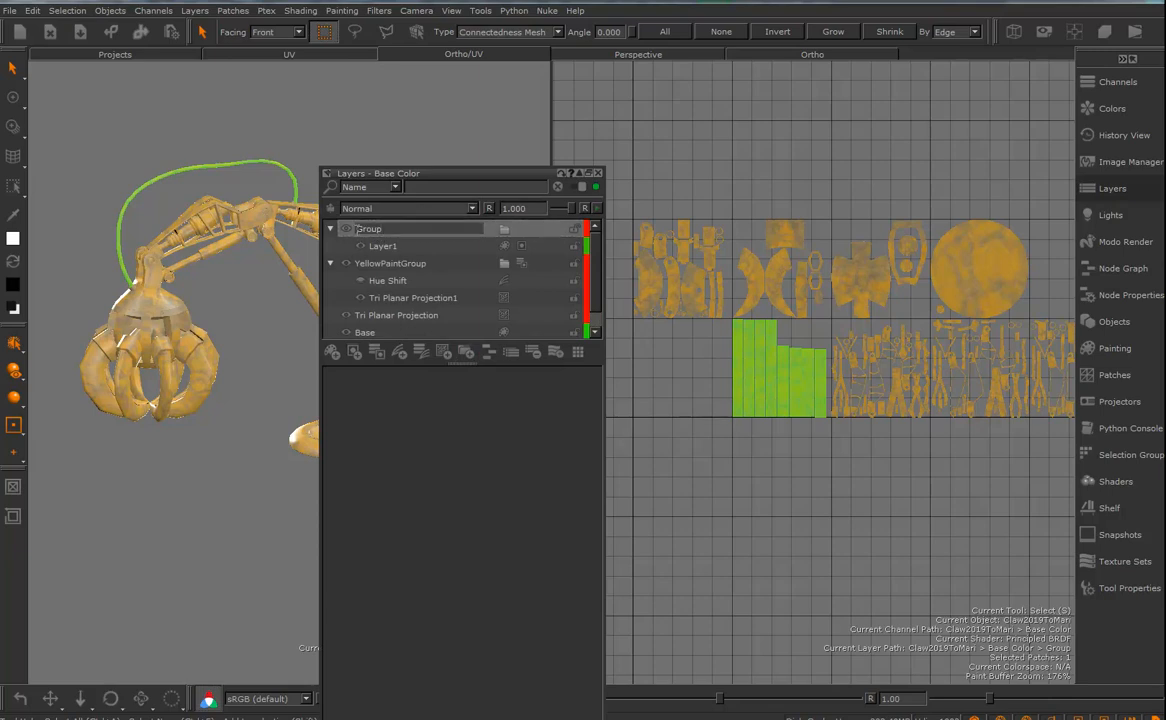
{"action": "type", "text": "Cab"}
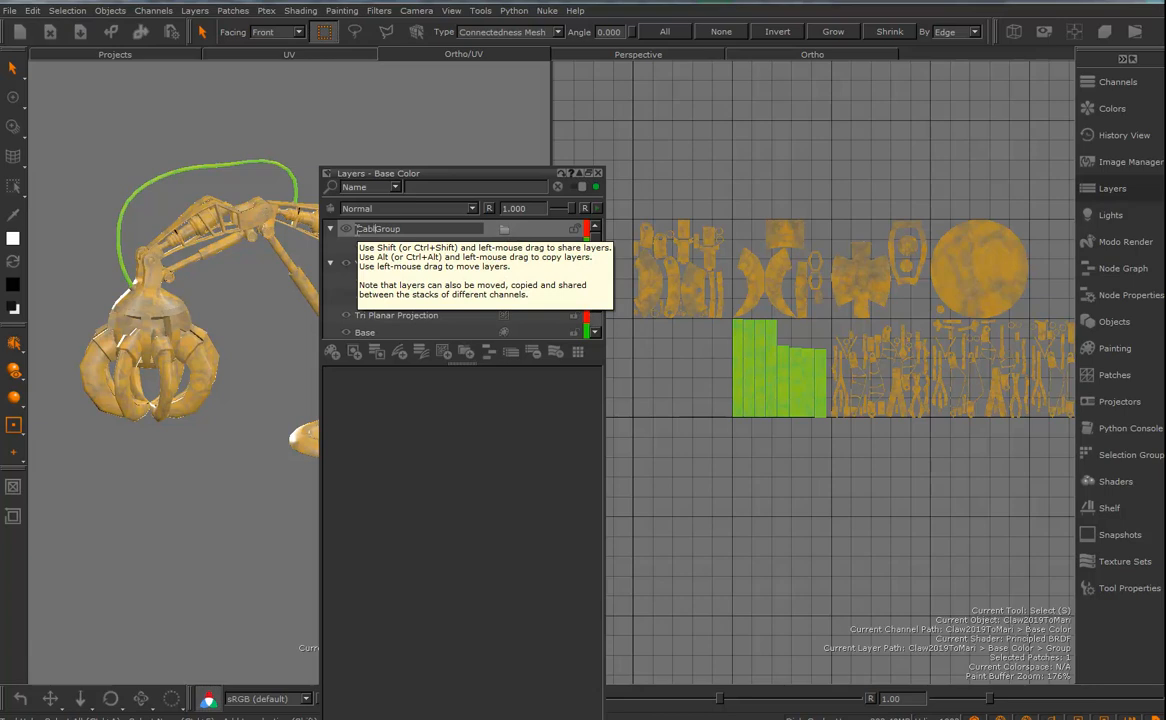
{"action": "type", "text": "le"}
{"action": "key", "text": "Return"}
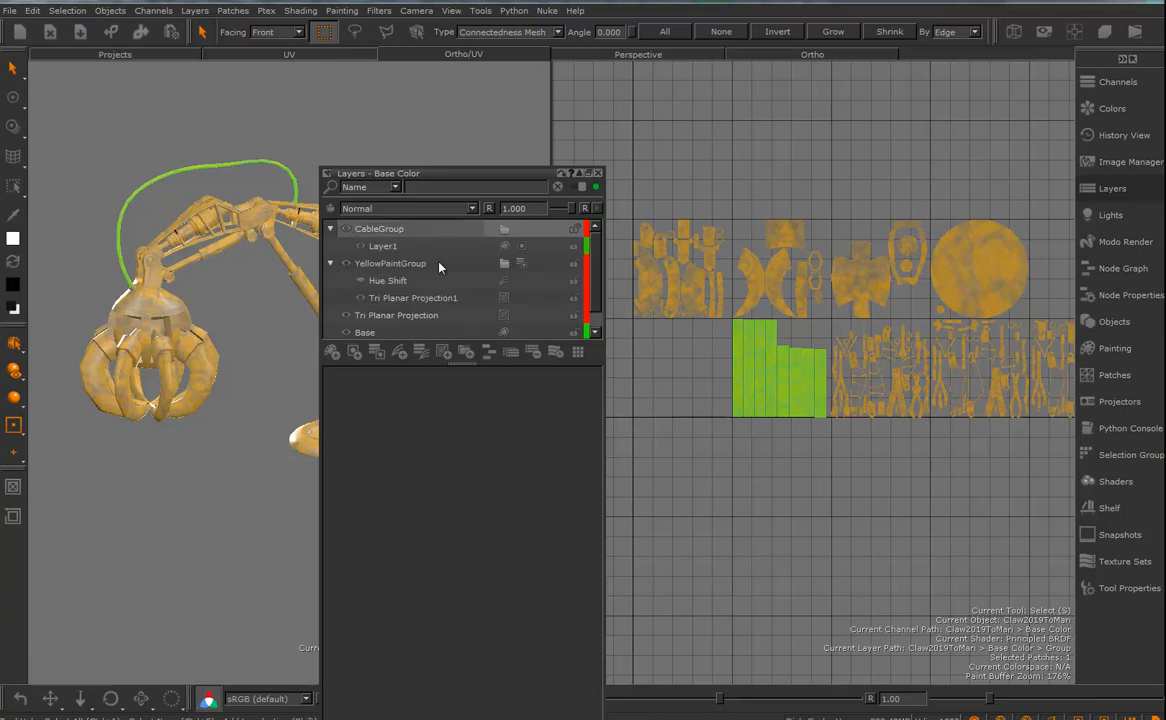
- Remove the layer mask from Layer1 inside CableGroup
{"action": "left_click", "coordinate": [392, 247]}
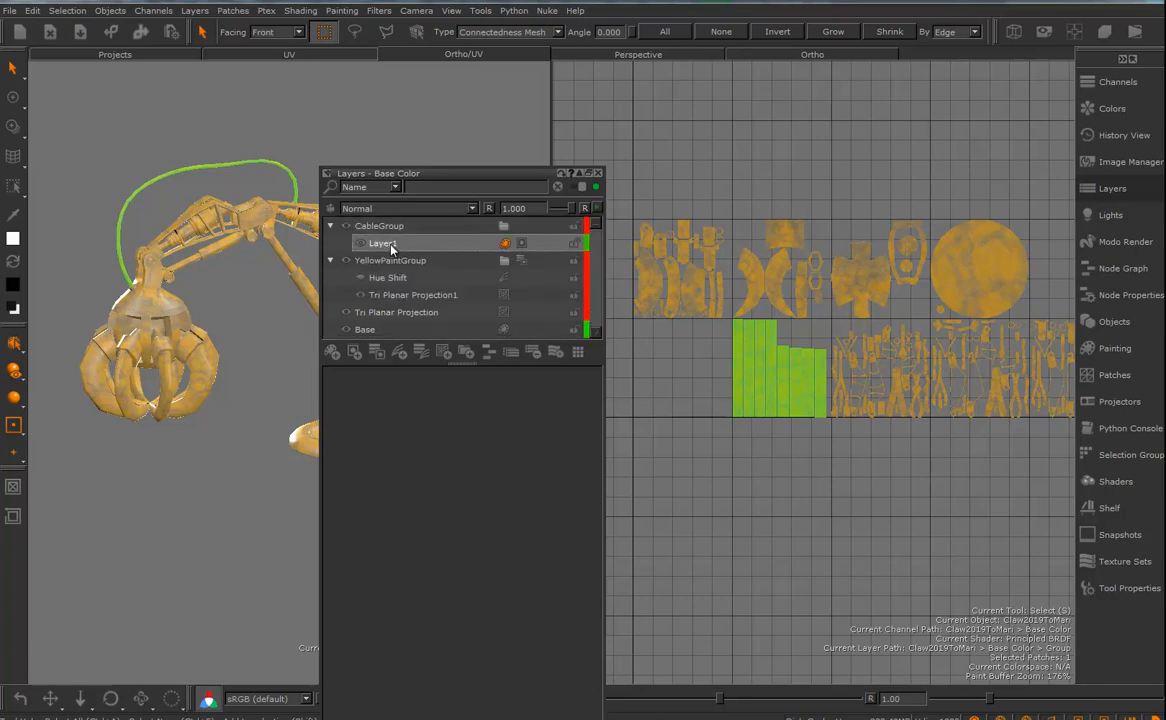
{"action": "left_click", "coordinate": [535, 244]}
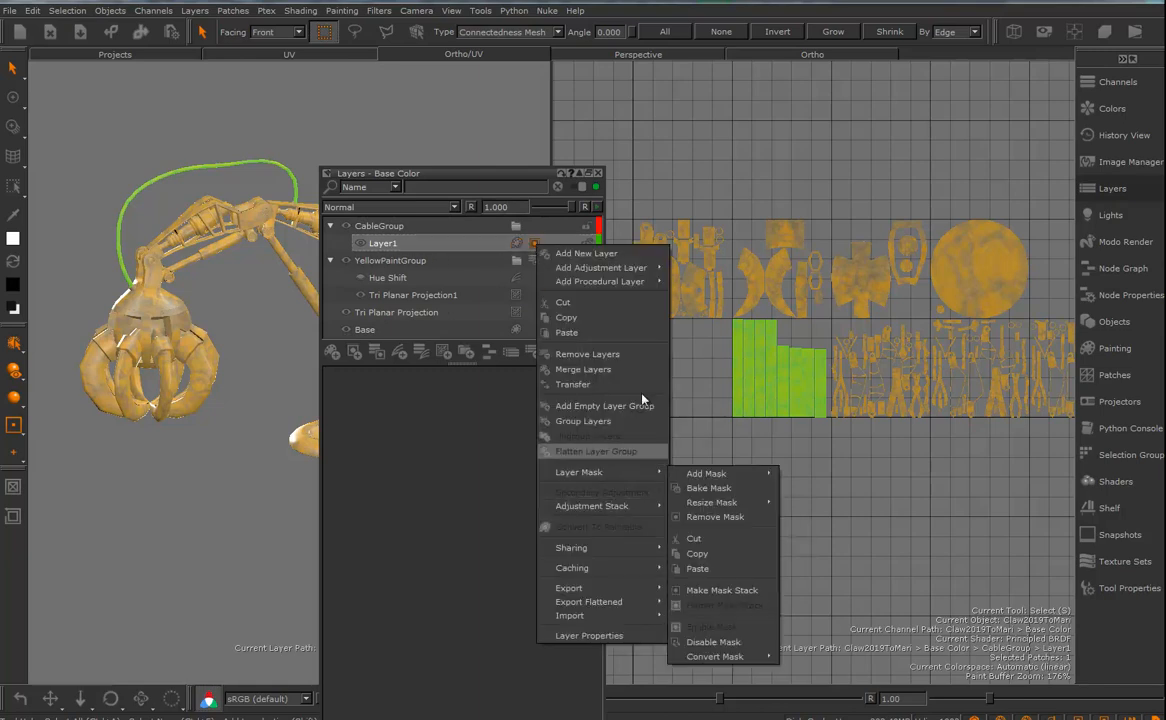
{"action": "mouse_move", "coordinate": [627, 283]}
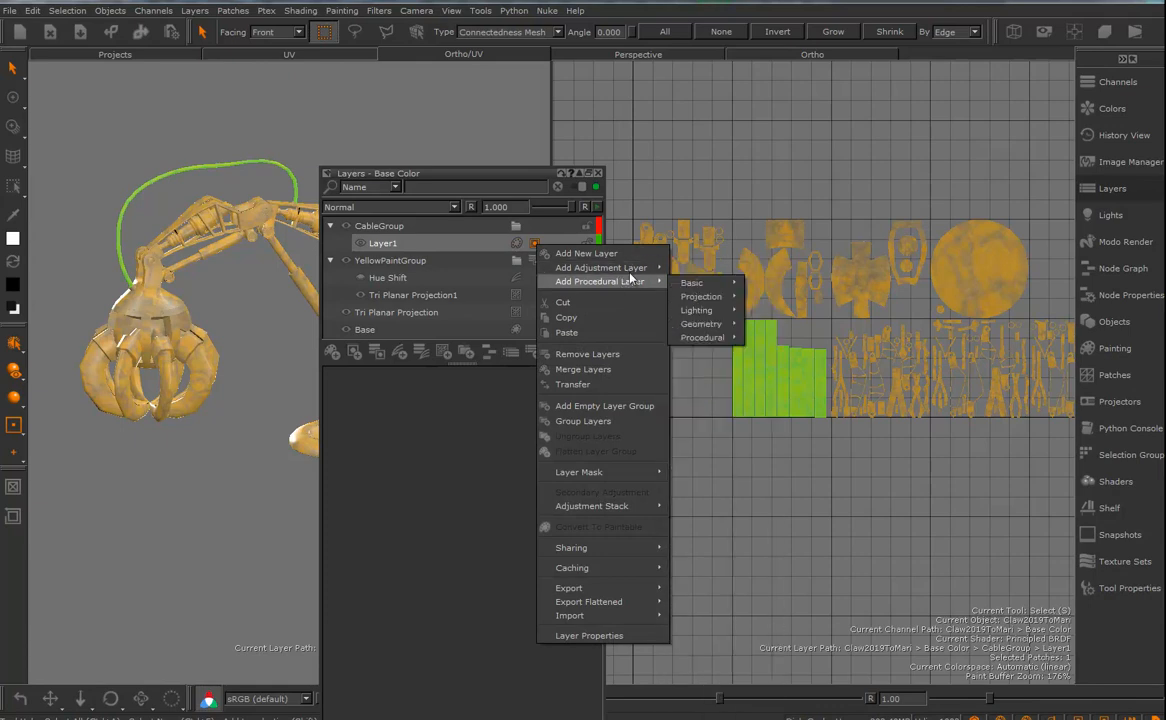
{"action": "mouse_move", "coordinate": [585, 472]}
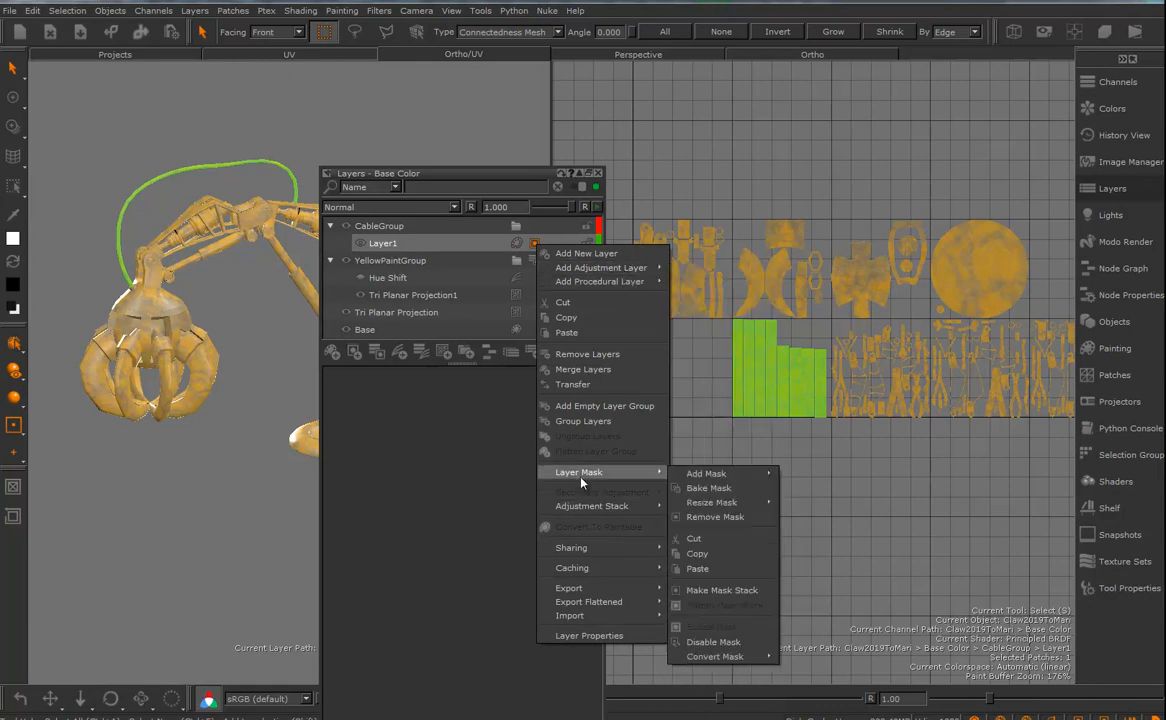
{"action": "left_click", "coordinate": [714, 517]}
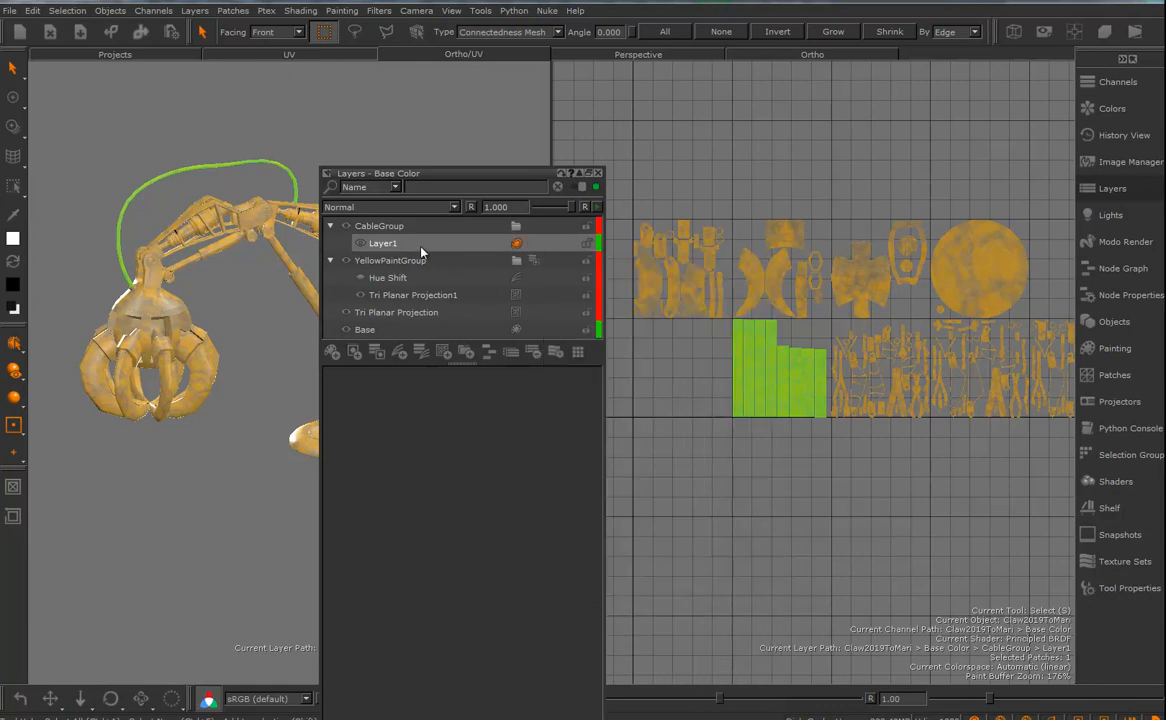
- Add a layer mask to CableGroup from the current cable selection
{"action": "right_click", "coordinate": [390, 230]}
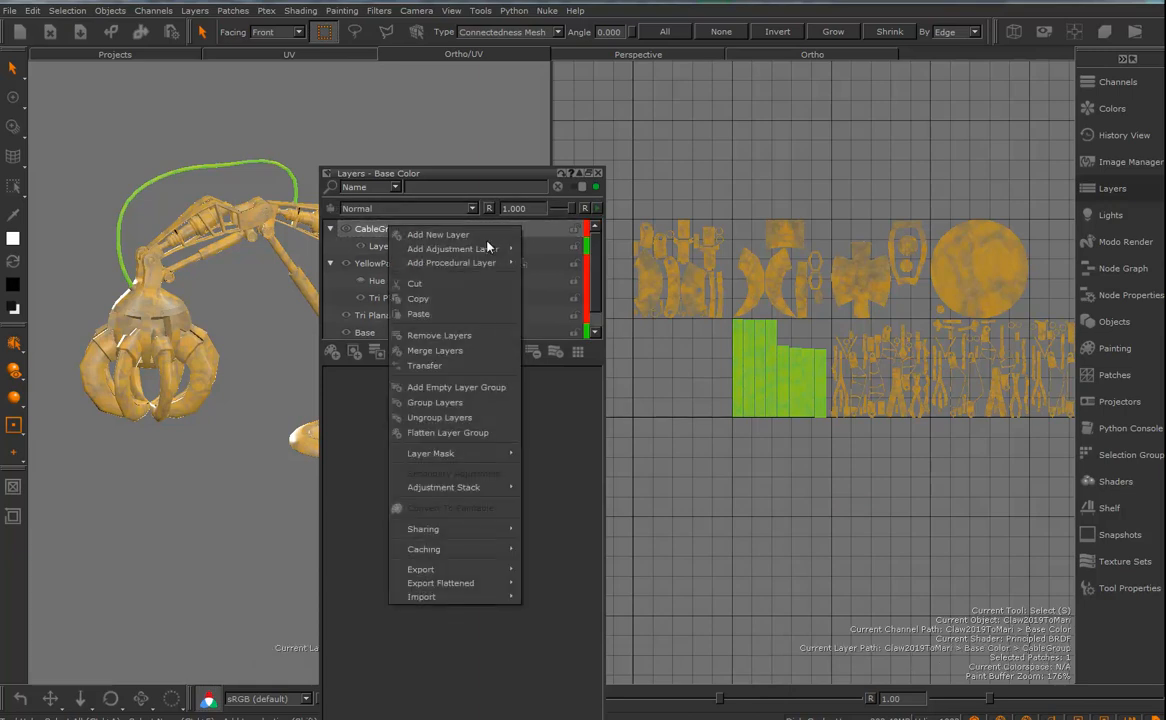
{"action": "mouse_move", "coordinate": [482, 251]}
{"action": "mouse_move", "coordinate": [446, 266]}
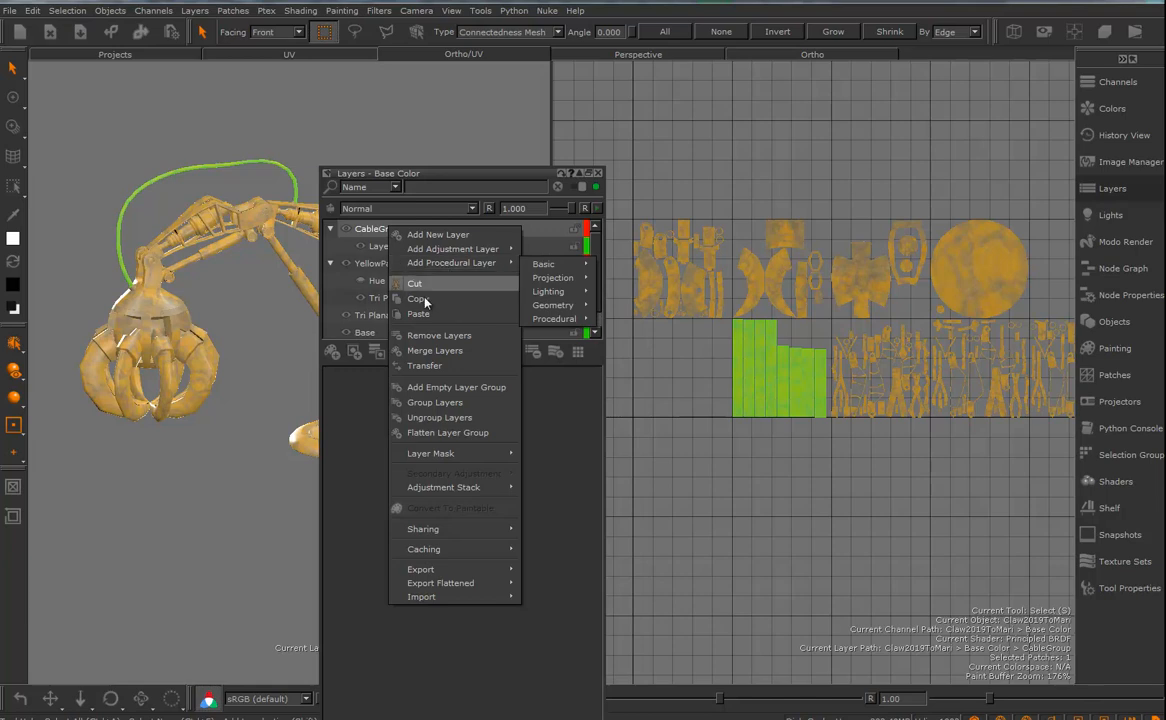
{"action": "mouse_move", "coordinate": [448, 456]}
{"action": "mouse_move", "coordinate": [600, 462]}
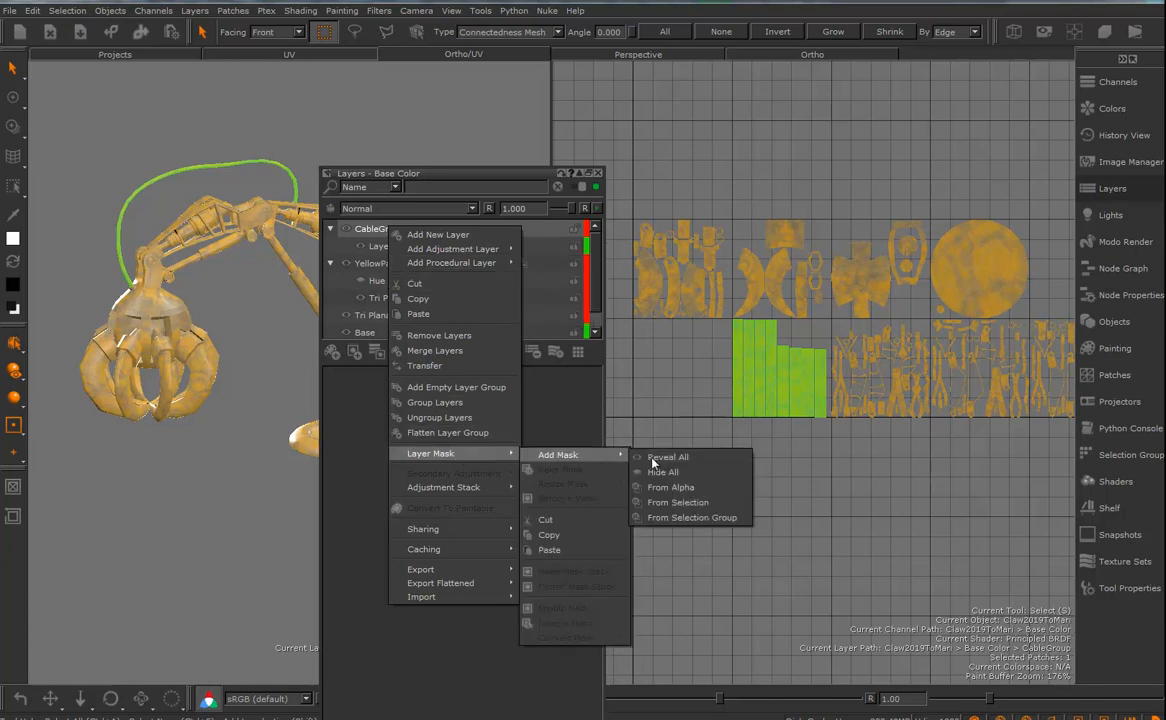
{"action": "left_click", "coordinate": [678, 503]}
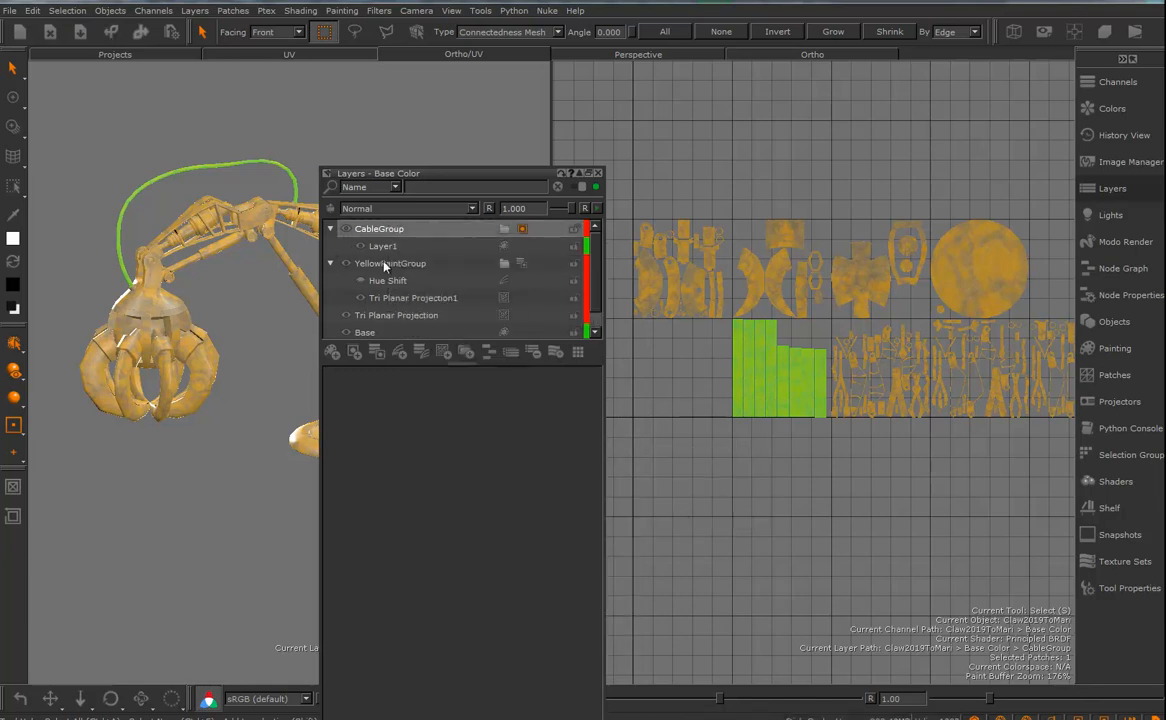
- Paint white along the front cable on Layer1 to test the group mask and check the strokes in the UV view
{"action": "left_click", "coordinate": [14, 98]}
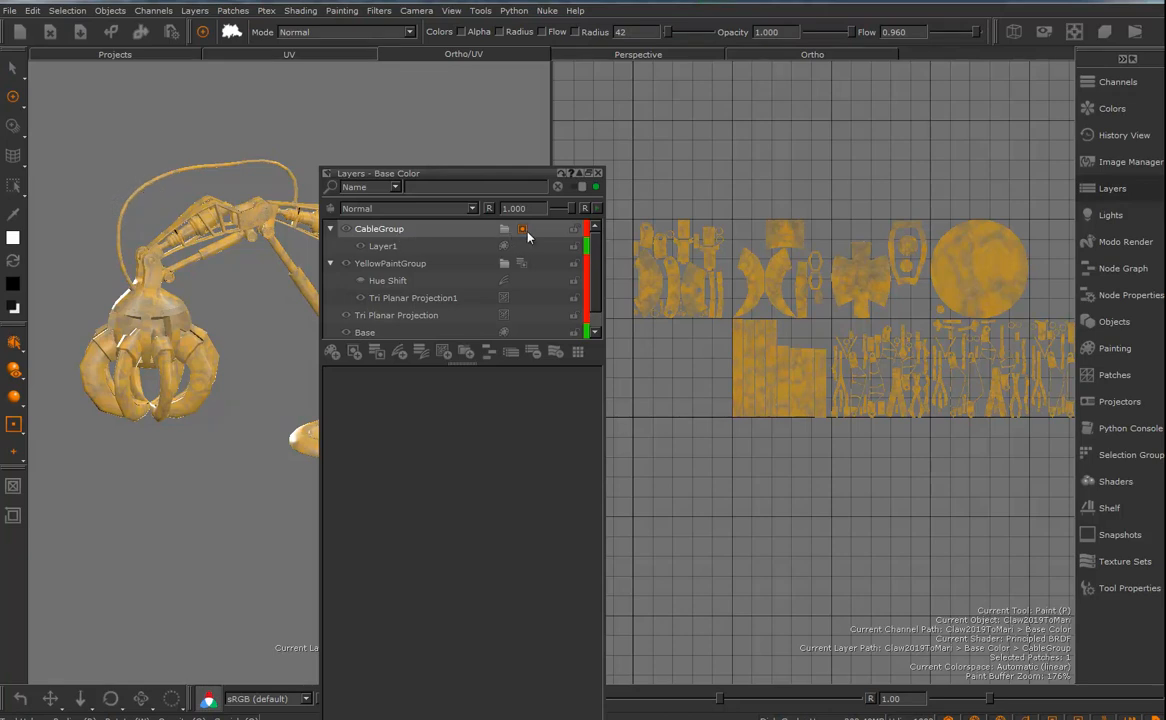
{"action": "left_click", "coordinate": [402, 246]}
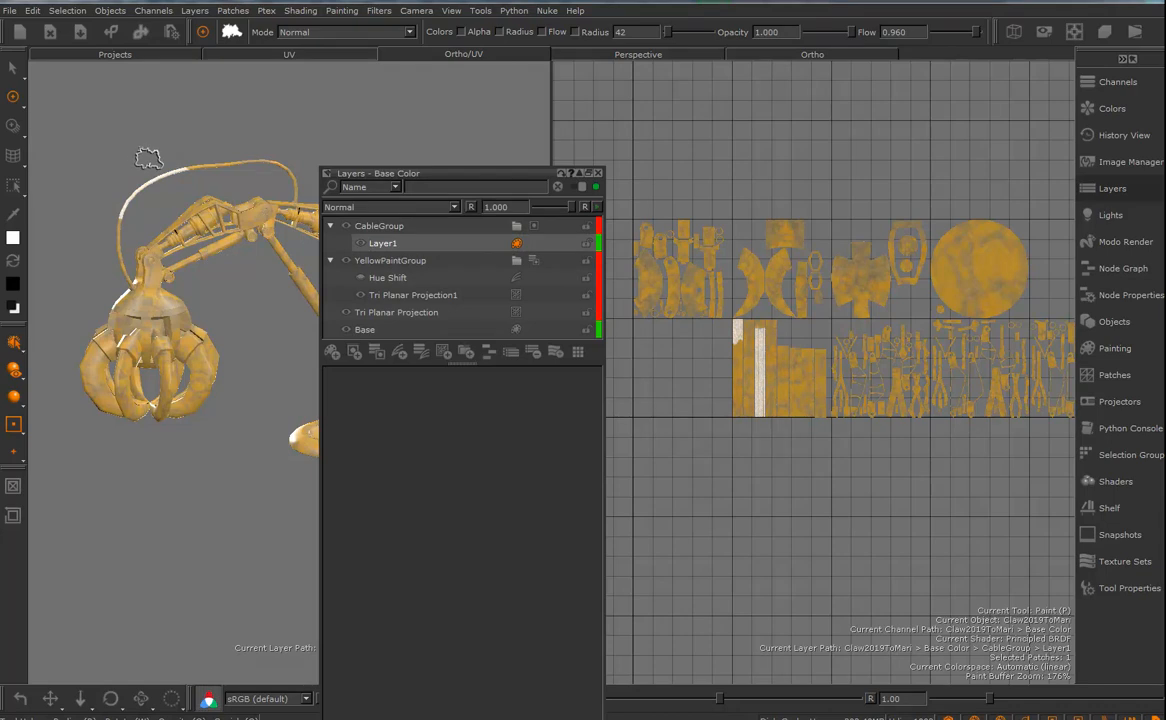
{"action": "mouse_move", "coordinate": [182, 172]}
{"action": "left_mouse_down"}
{"action": "mouse_move", "coordinate": [275, 168]}
{"action": "mouse_move", "coordinate": [276, 154]}
{"action": "mouse_move", "coordinate": [303, 190]}
{"action": "mouse_move", "coordinate": [288, 198]}
{"action": "mouse_move", "coordinate": [209, 160]}
{"action": "mouse_move", "coordinate": [105, 208]}
{"action": "mouse_move", "coordinate": [131, 266]}
{"action": "mouse_move", "coordinate": [112, 265]}
{"action": "mouse_move", "coordinate": [165, 268]}
{"action": "left_mouse_up"}
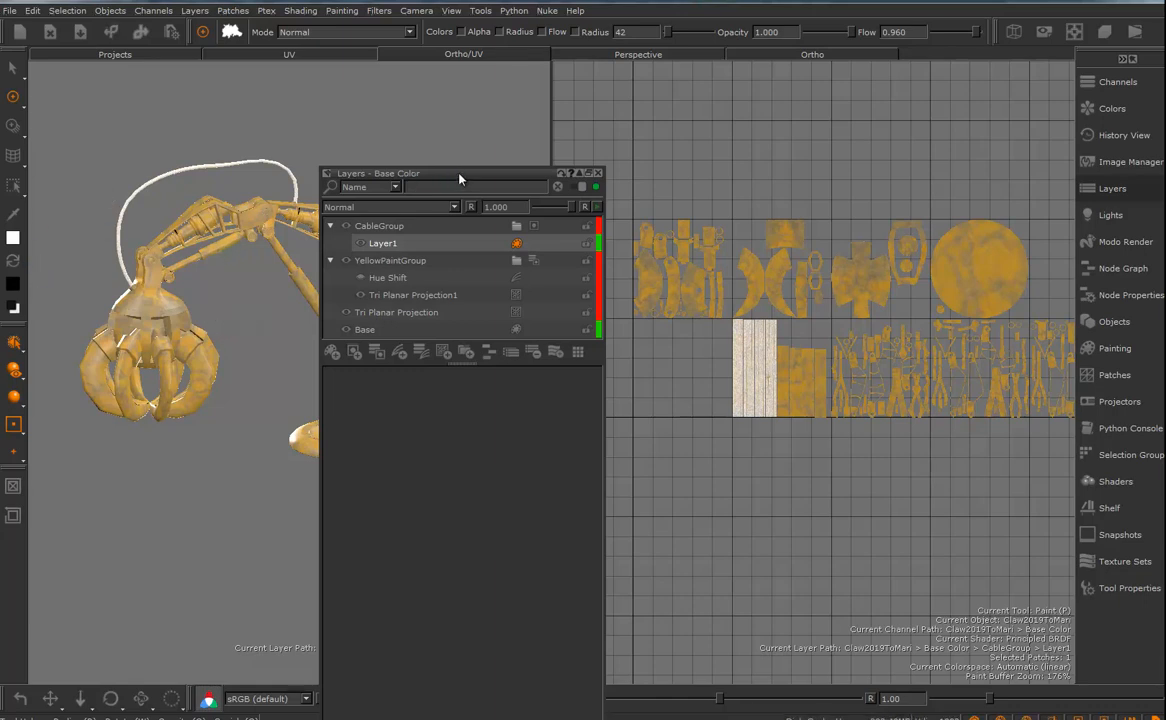
{"action": "left_click_drag", "start_coordinate": [459, 179], "coordinate": [941, 146]}
{"action": "right_click_drag", "start_coordinate": [722, 358], "coordinate": [846, 406], "text": "alt"}
{"action": "mouse_move", "coordinate": [652, 320]}
{"action": "left_mouse_down"}
{"action": "mouse_move", "coordinate": [658, 290]}
{"action": "mouse_move", "coordinate": [662, 330]}
{"action": "mouse_move", "coordinate": [667, 233]}
{"action": "mouse_move", "coordinate": [592, 222]}
{"action": "mouse_move", "coordinate": [600, 340]}
{"action": "mouse_move", "coordinate": [621, 266]}
{"action": "mouse_move", "coordinate": [632, 330]}
{"action": "mouse_move", "coordinate": [622, 411]}
{"action": "mouse_move", "coordinate": [637, 430]}
{"action": "left_mouse_up"}
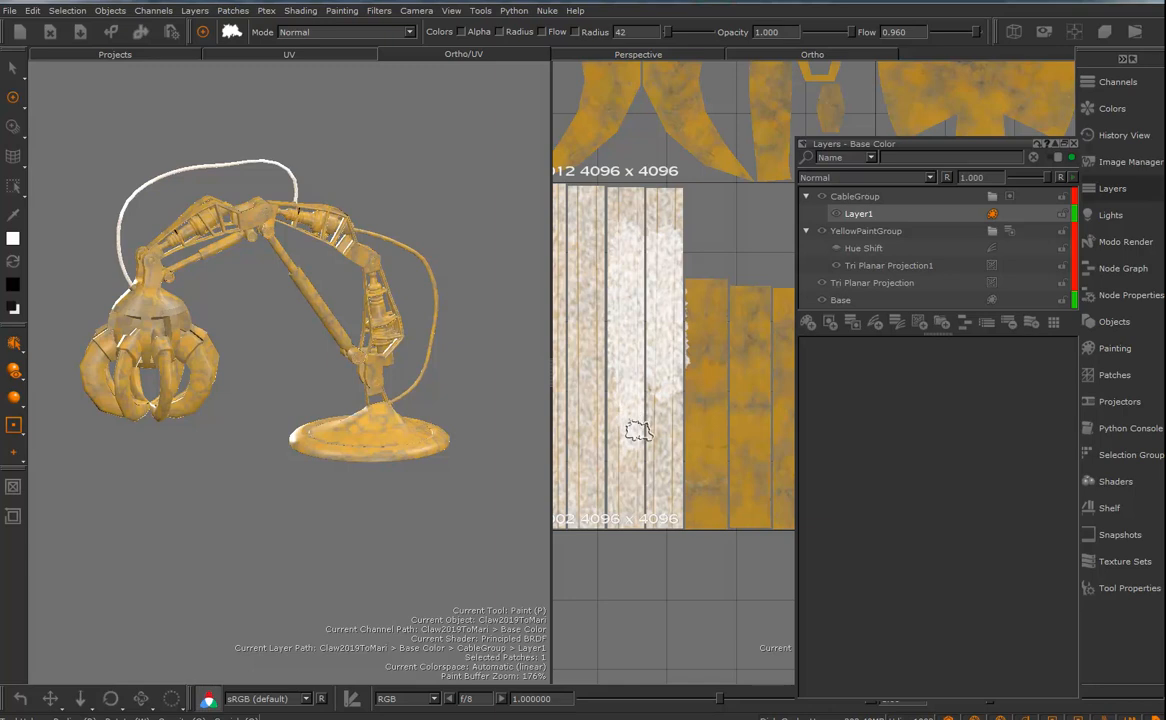
- Add a basic Color procedural layer above Layer1 inside CableGroup
{"action": "right_click", "coordinate": [860, 220]}
{"action": "mouse_move", "coordinate": [908, 258]}
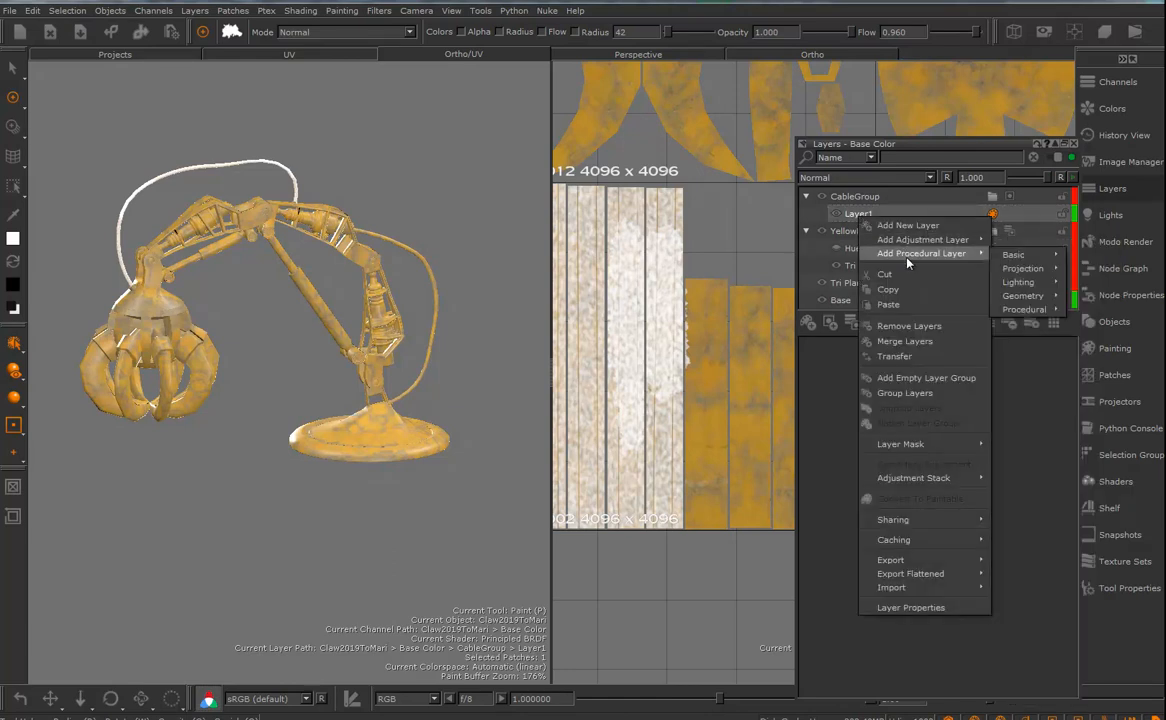
{"action": "mouse_move", "coordinate": [1030, 256]}
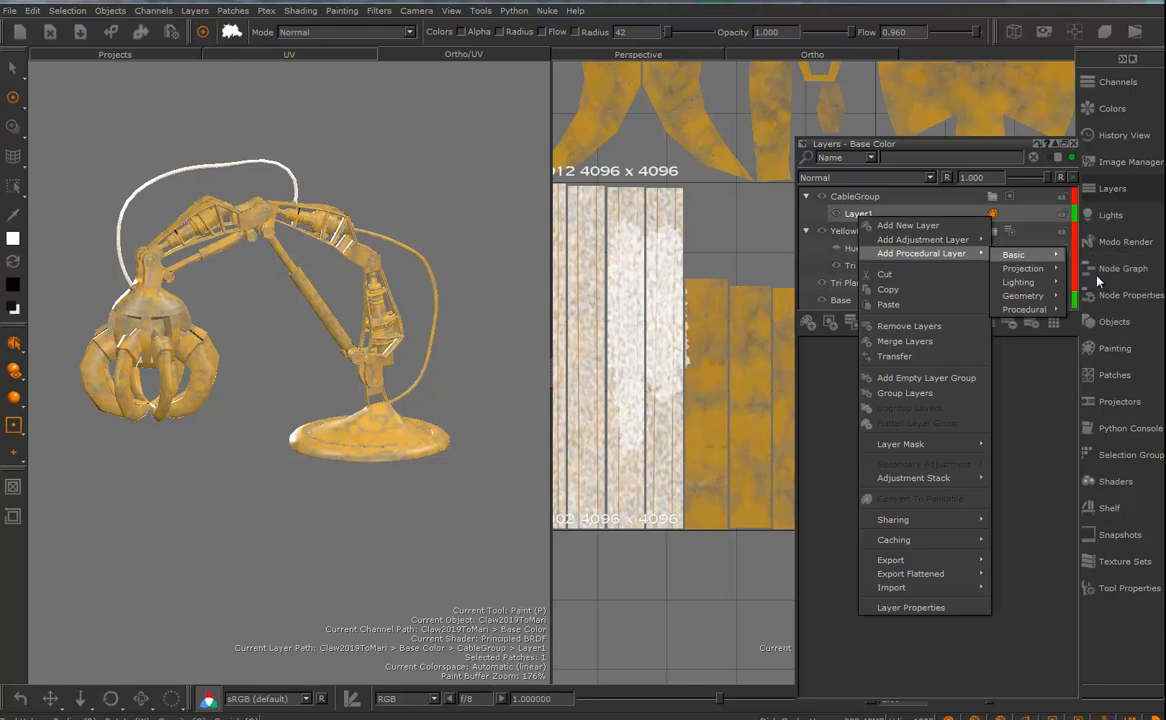
{"action": "left_click", "coordinate": [1094, 272]}
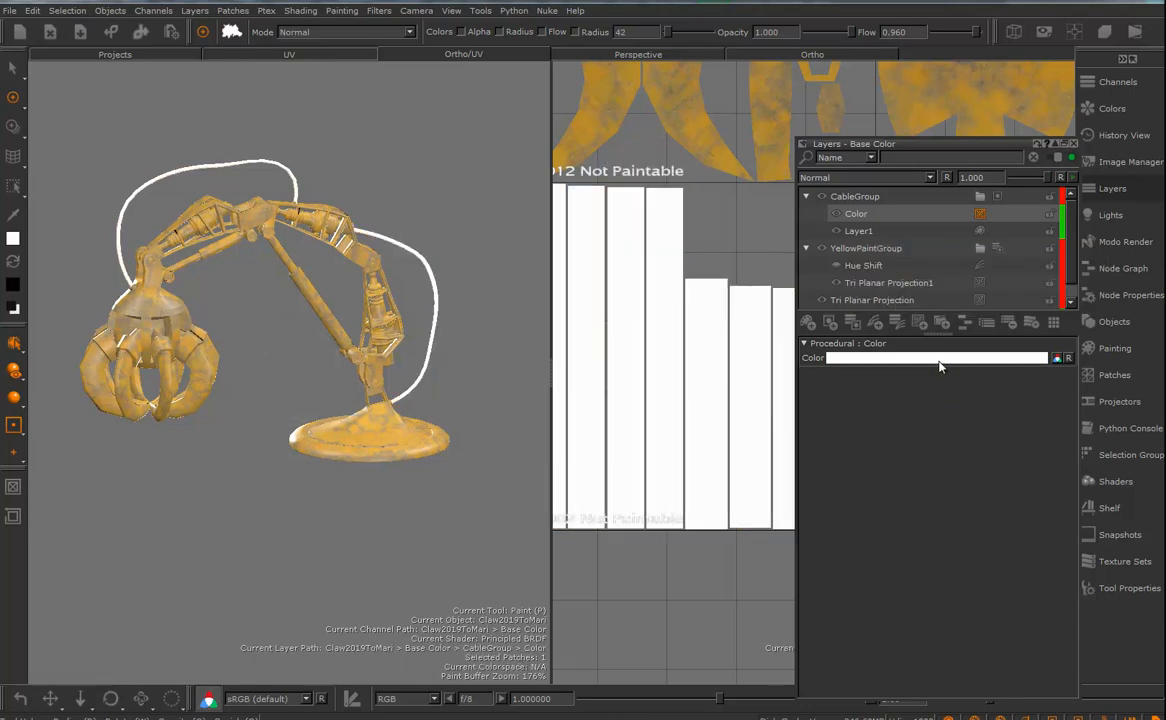
- Set the Color layer to a dark purple with hue 300, saturation 66 and value 12
{"action": "left_click", "coordinate": [929, 356]}
{"action": "left_click_drag", "start_coordinate": [708, 384], "coordinate": [697, 381]}
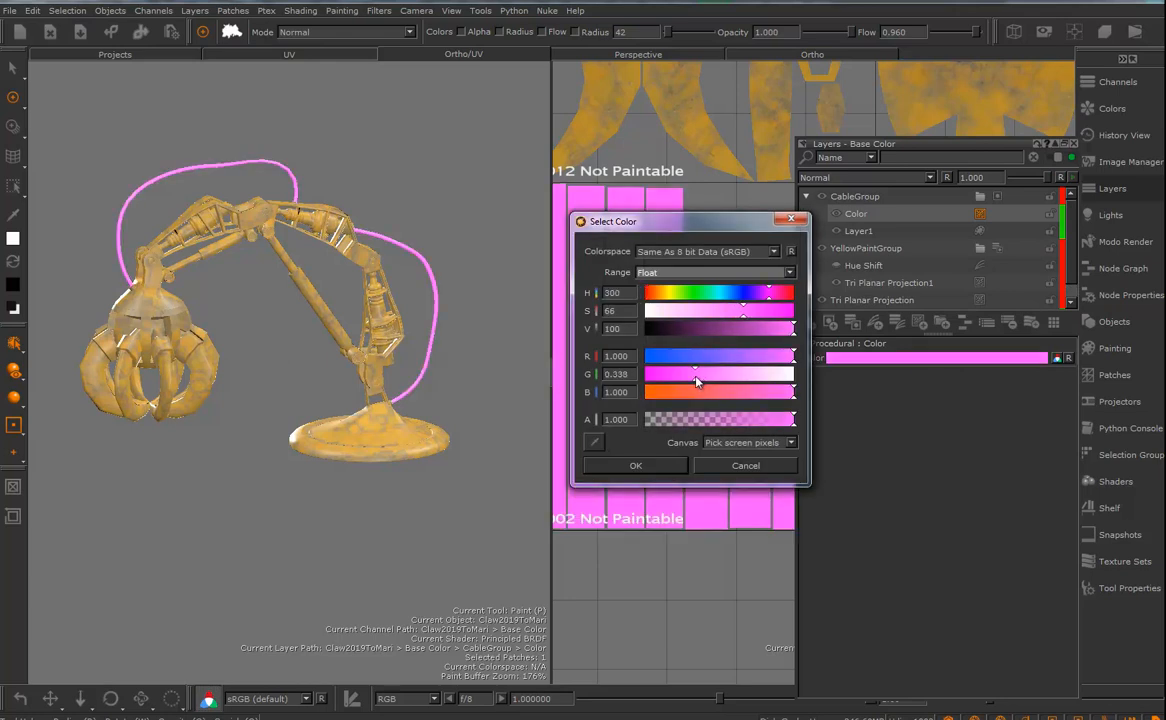
{"action": "left_click_drag", "start_coordinate": [729, 330], "coordinate": [662, 341]}
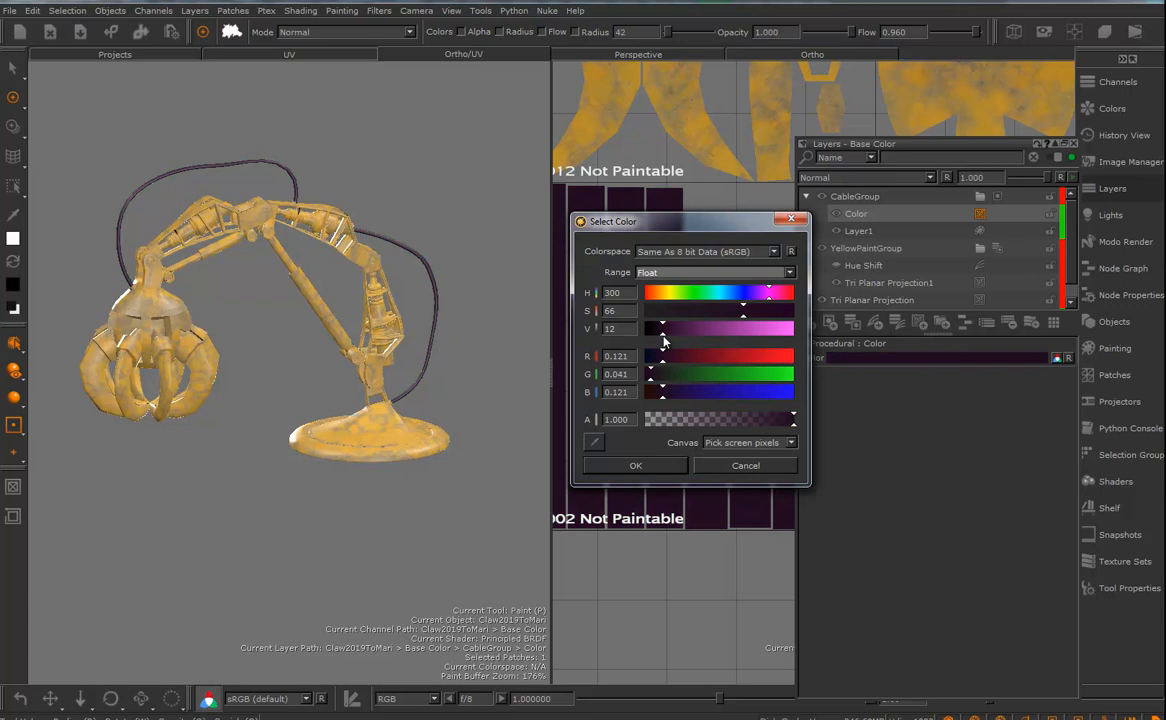
{"action": "left_click", "coordinate": [638, 466]}
- Inspect the coloured cables on the model and the UV patches of the other parts
{"action": "mouse_move", "coordinate": [342, 332]}
{"action": "left_mouse_down", "text": "alt"}
{"action": "mouse_move", "coordinate": [484, 289]}
{"action": "mouse_move", "coordinate": [444, 290]}
{"action": "mouse_move", "coordinate": [307, 338]}
{"action": "mouse_move", "coordinate": [358, 333]}
{"action": "left_mouse_up", "text": "alt"}
{"action": "mouse_move", "coordinate": [355, 337]}
{"action": "left_mouse_down", "text": "alt"}
{"action": "mouse_move", "coordinate": [272, 283]}
{"action": "mouse_move", "coordinate": [247, 313]}
{"action": "mouse_move", "coordinate": [395, 323]}
{"action": "mouse_move", "coordinate": [419, 344]}
{"action": "mouse_move", "coordinate": [405, 345]}
{"action": "left_mouse_up", "text": "alt"}
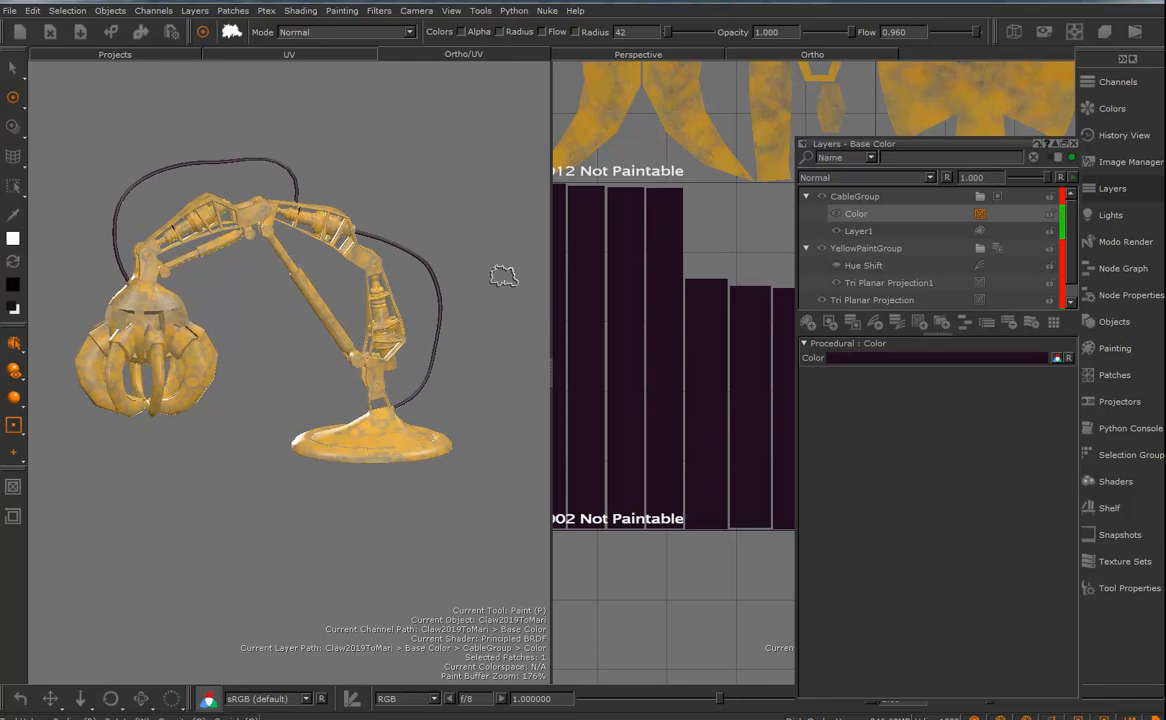
{"action": "right_click_drag", "start_coordinate": [710, 255], "coordinate": [600, 275], "text": "alt"}
{"action": "middle_click_drag", "start_coordinate": [721, 299], "coordinate": [494, 311], "text": "alt"}
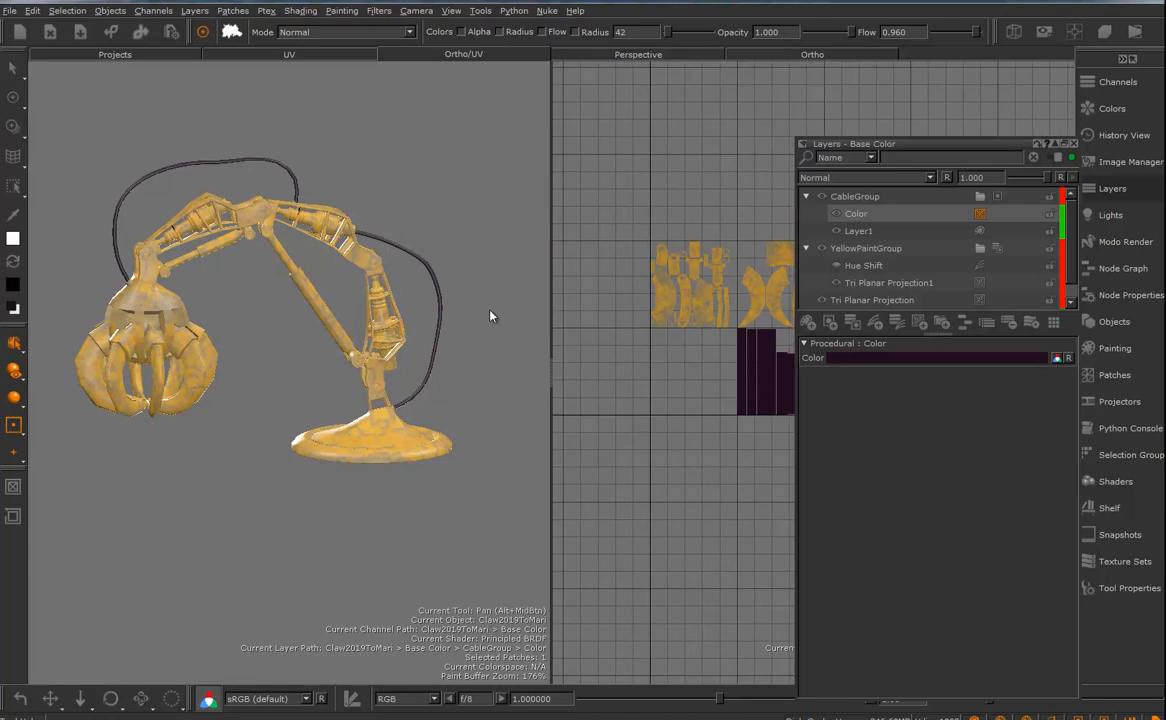
{"action": "middle_click_drag", "start_coordinate": [730, 288], "coordinate": [323, 277], "text": "alt"}
{"action": "middle_click_drag", "start_coordinate": [680, 302], "coordinate": [550, 332], "text": "alt"}
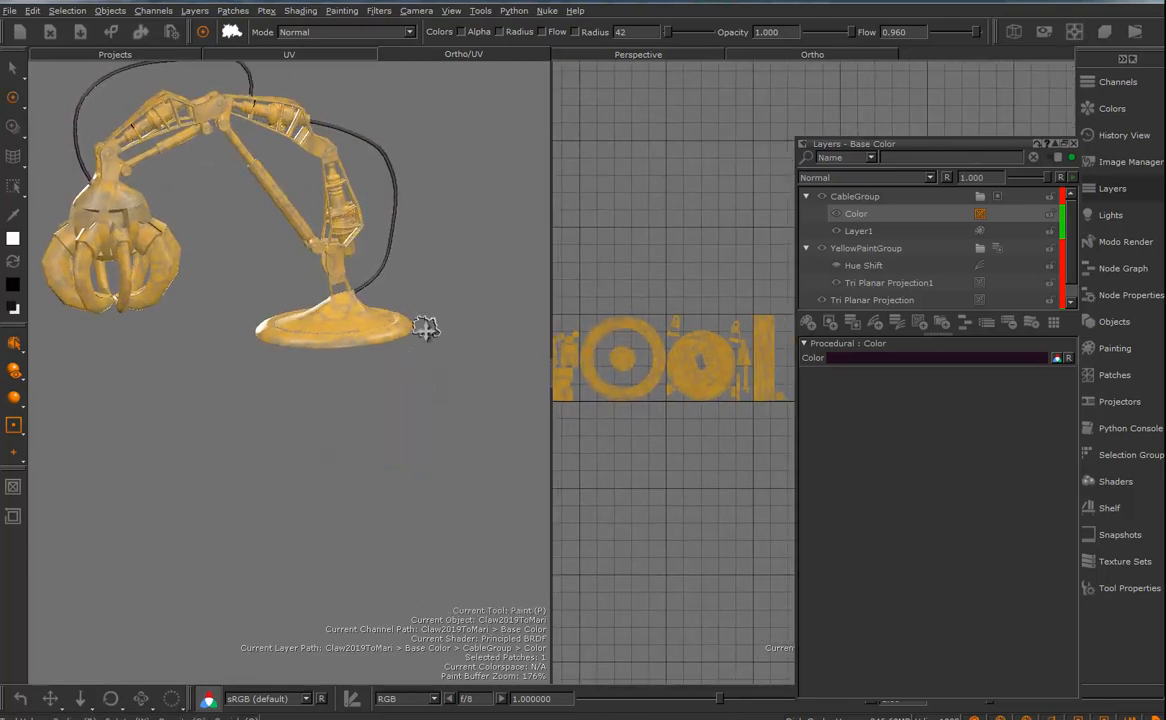
{"action": "middle_click_drag", "start_coordinate": [428, 322], "coordinate": [468, 424], "text": "alt"}
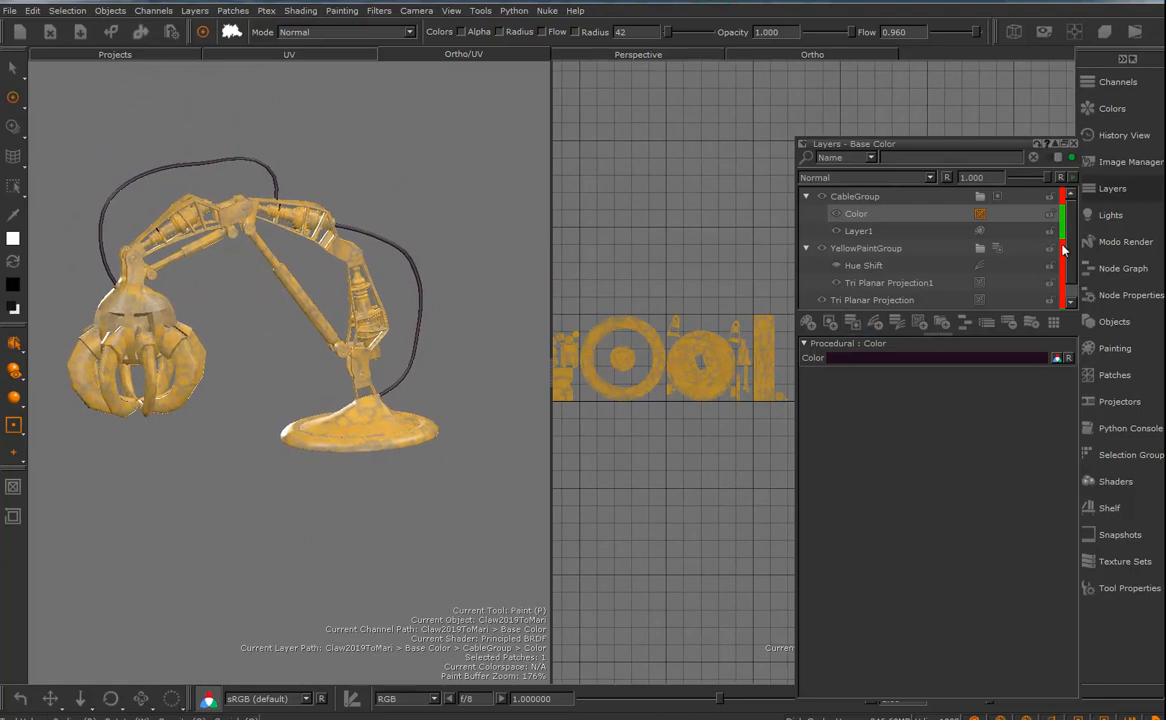
- Create a new paint layer, move it above CableGroup in the layer stack and put it in its own group
{"action": "left_click_drag", "start_coordinate": [926, 338], "coordinate": [928, 427]}
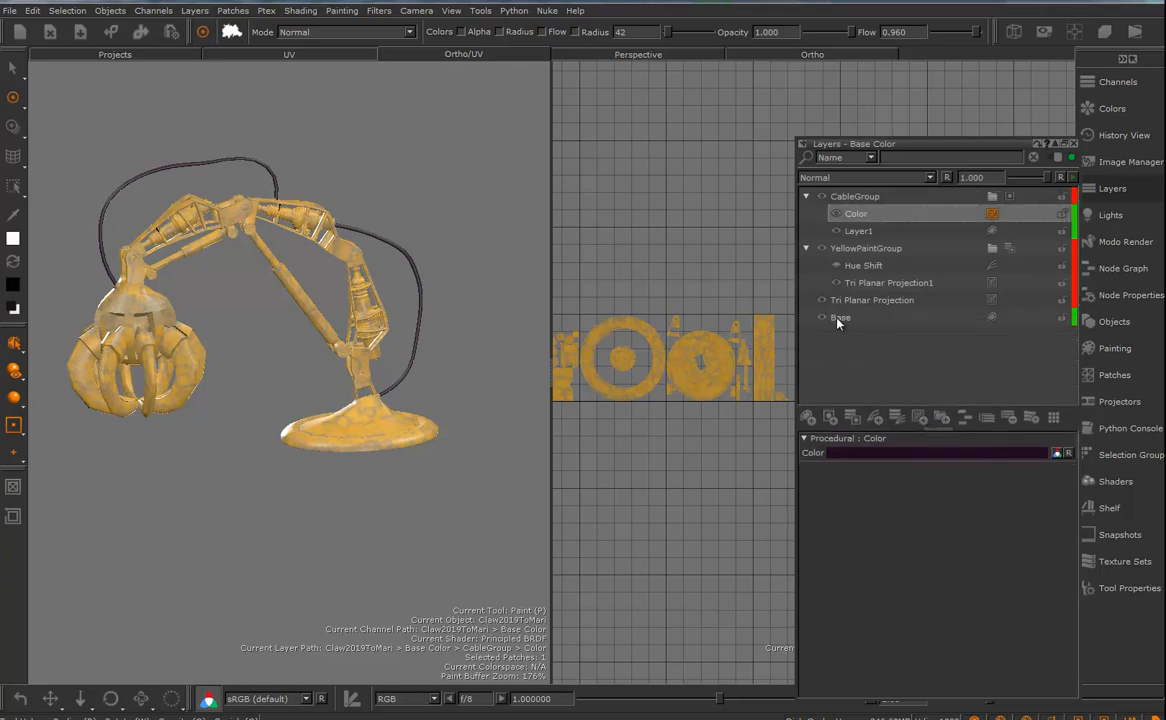
{"action": "left_click", "coordinate": [838, 319]}
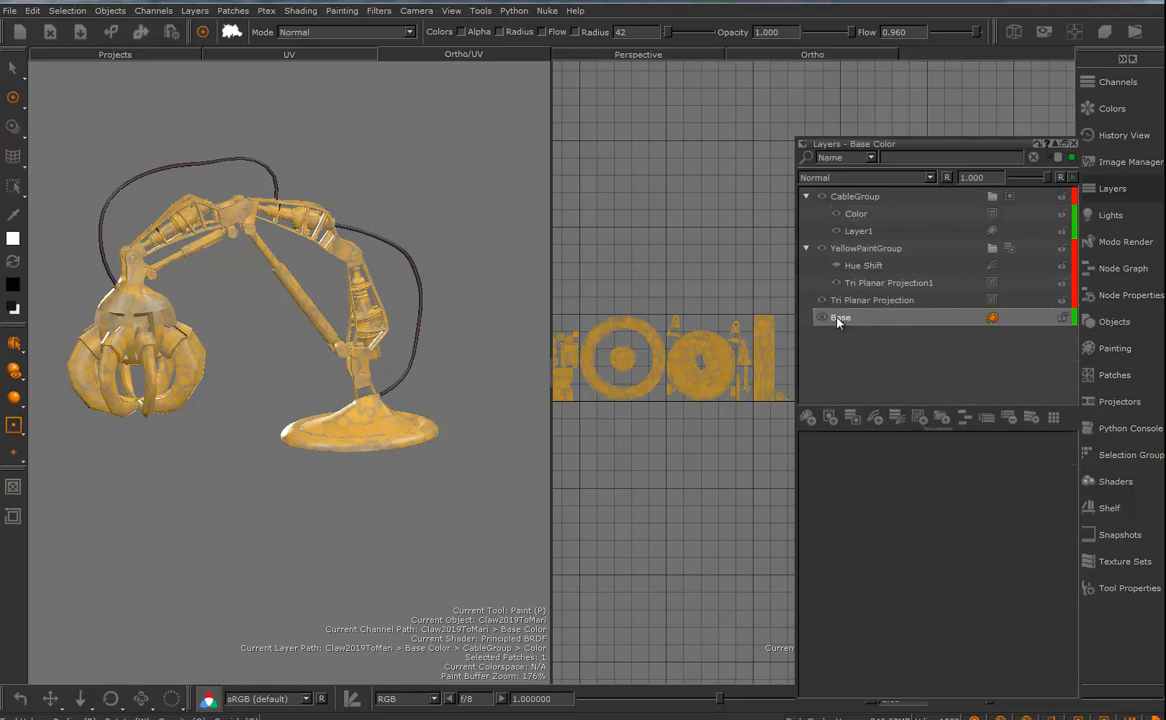
{"action": "left_click", "coordinate": [810, 420]}
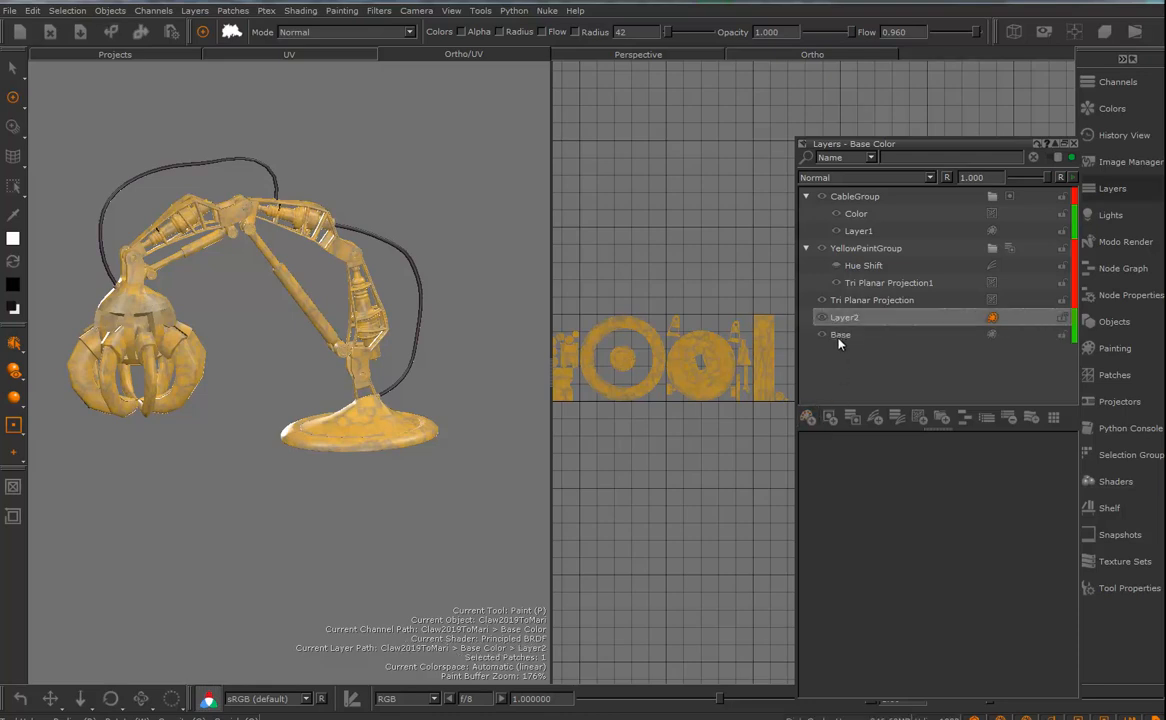
{"action": "left_click_drag", "start_coordinate": [842, 320], "coordinate": [866, 198]}
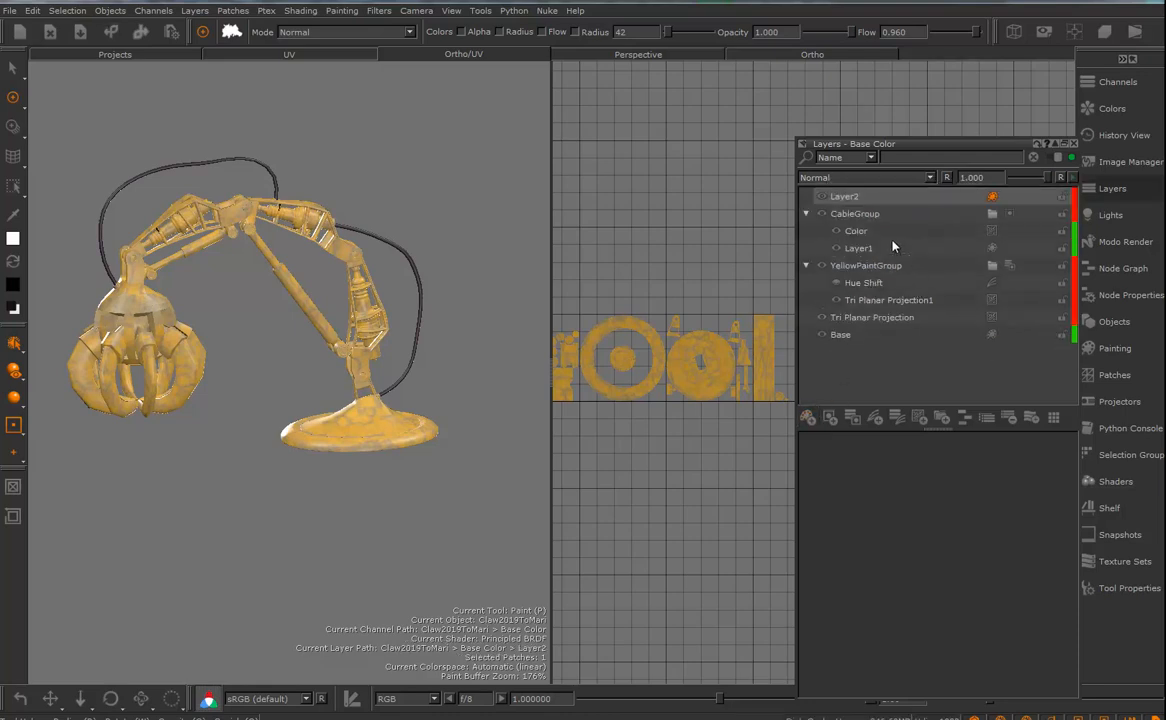
{"action": "left_click", "coordinate": [941, 418]}
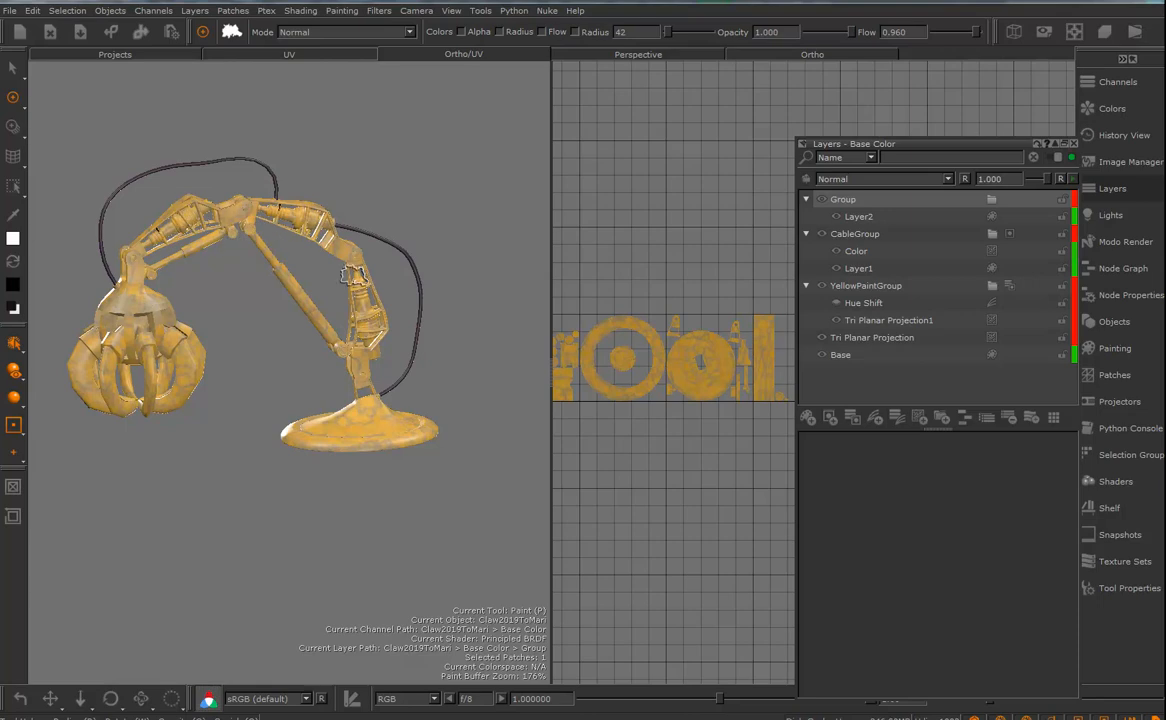
- Select the piston meshes inside the arm through their UV shells in patch 1009
{"action": "mouse_move", "coordinate": [916, 148]}
{"action": "left_mouse_down"}
{"action": "mouse_move", "coordinate": [1059, 148]}
{"action": "mouse_move", "coordinate": [1165, 178]}
{"action": "left_mouse_up"}
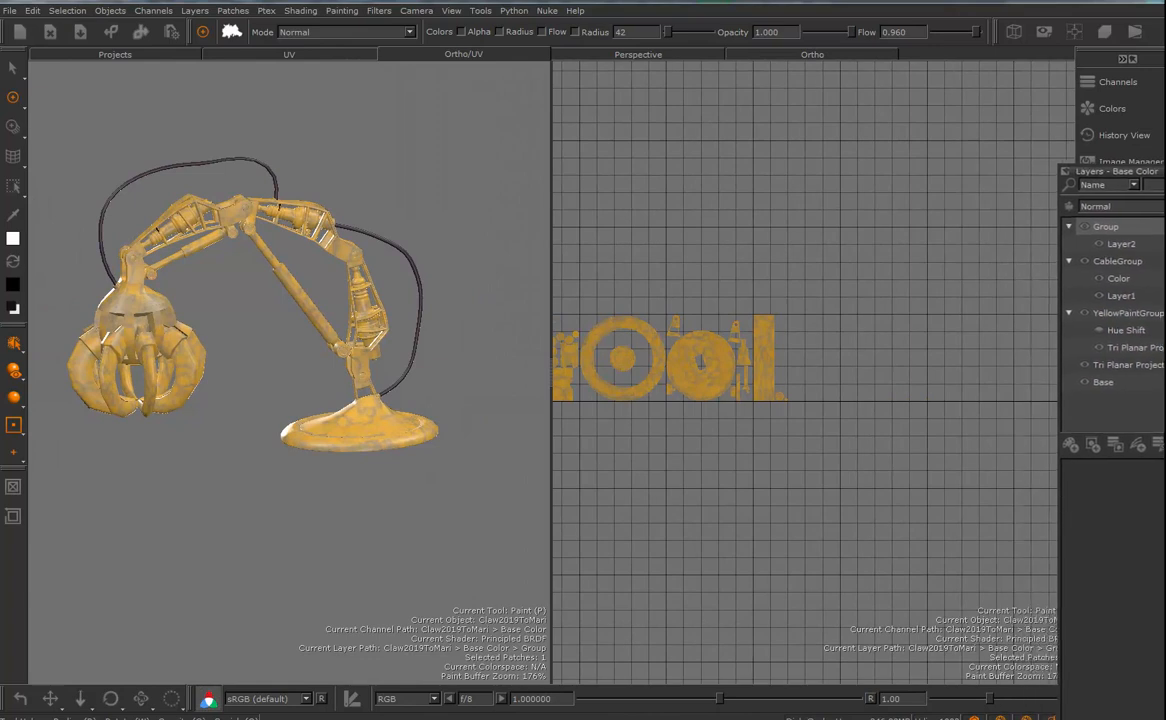
{"action": "scroll", "coordinate": [790, 355], "scroll_direction": "up", "scroll_amount": 3}
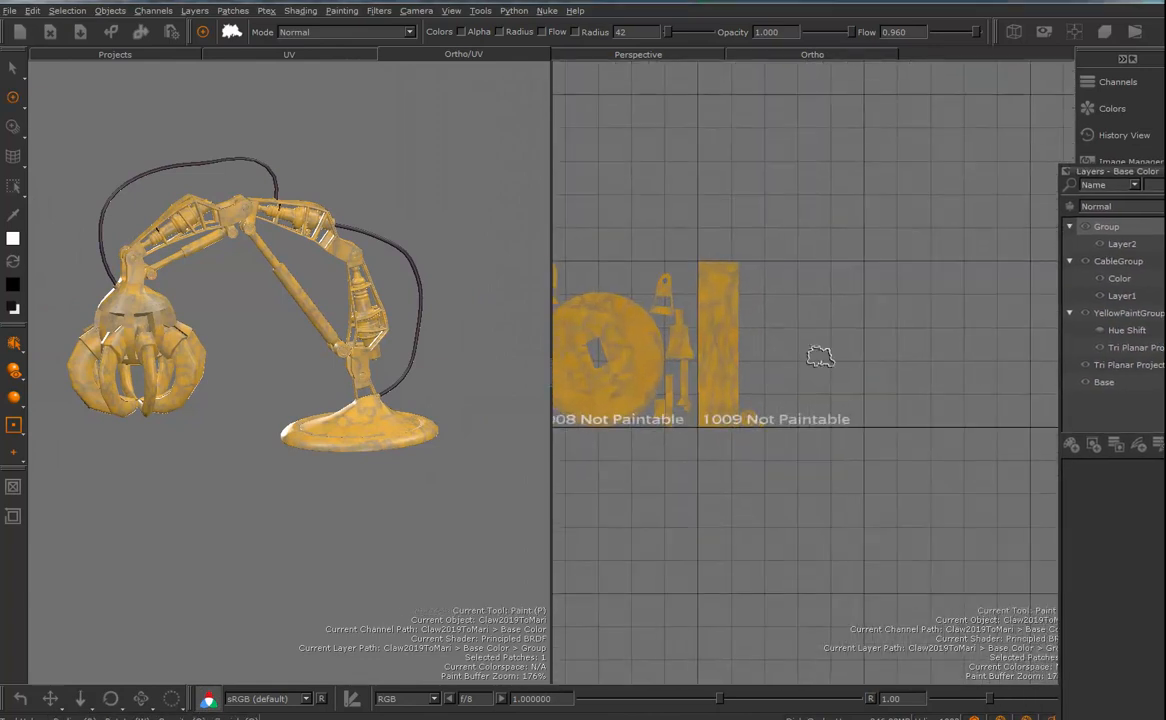
{"action": "left_click", "coordinate": [13, 67]}
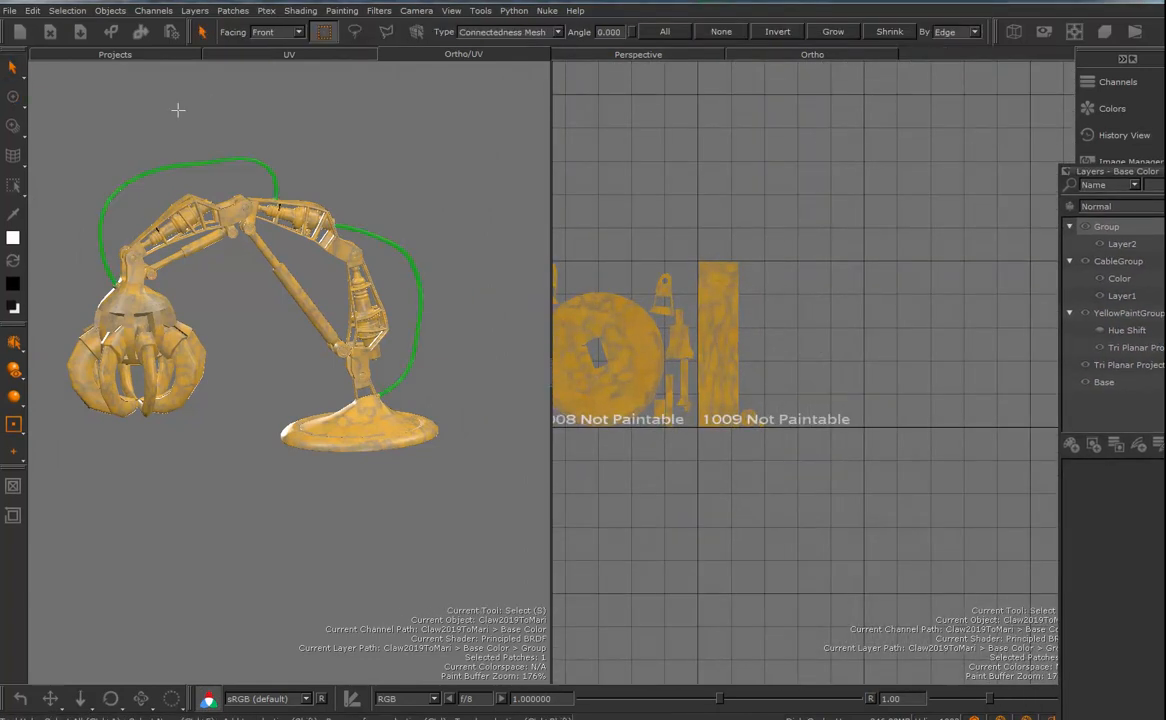
{"action": "left_click_drag", "start_coordinate": [713, 438], "coordinate": [712, 445]}
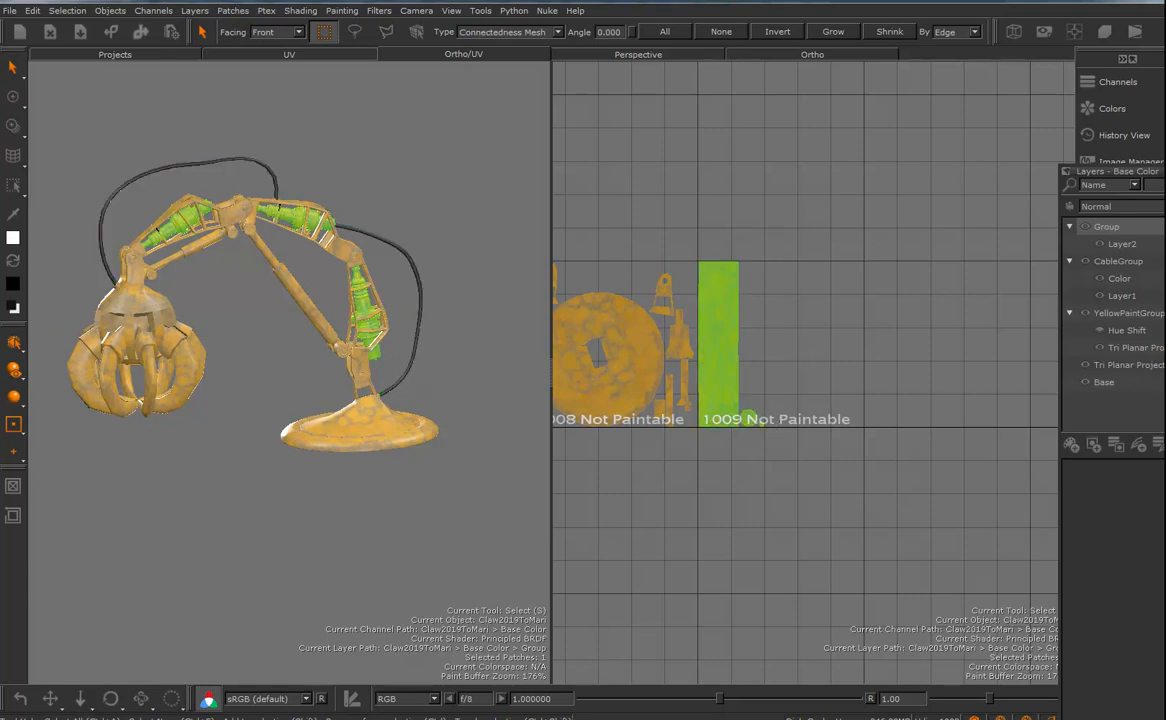
- Add a layer mask to the new group containing Layer2 from the piston selection
{"action": "left_click_drag", "start_coordinate": [1120, 171], "coordinate": [891, 146]}
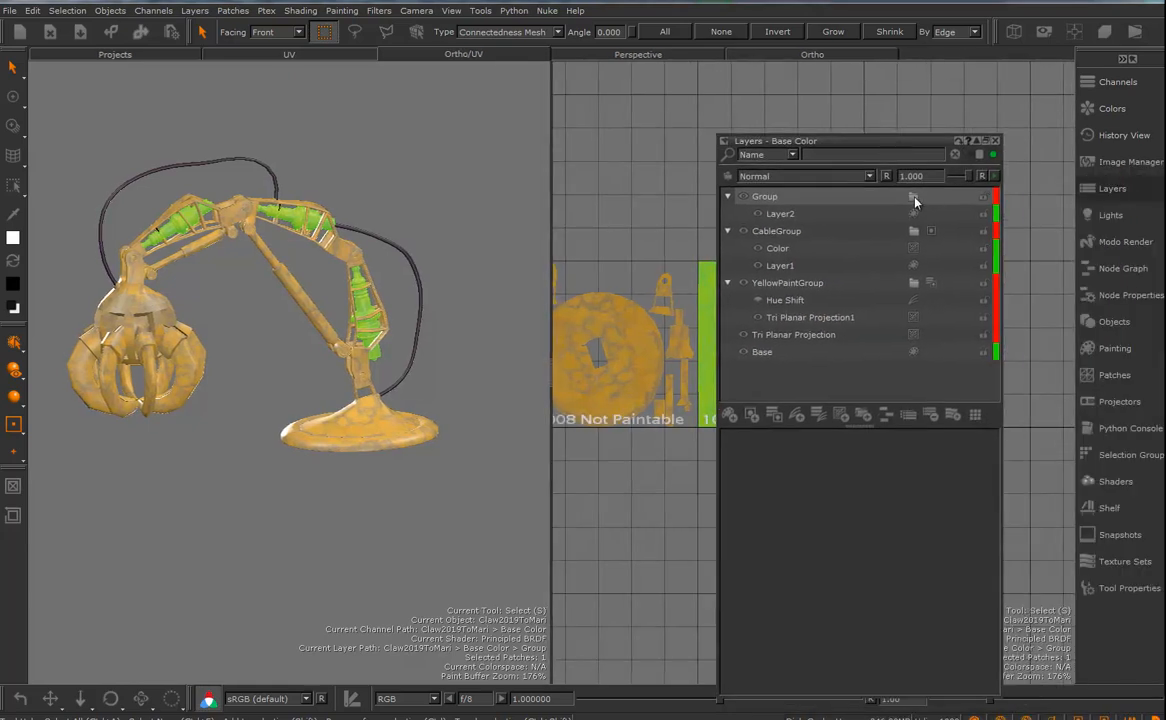
{"action": "right_click", "coordinate": [887, 201]}
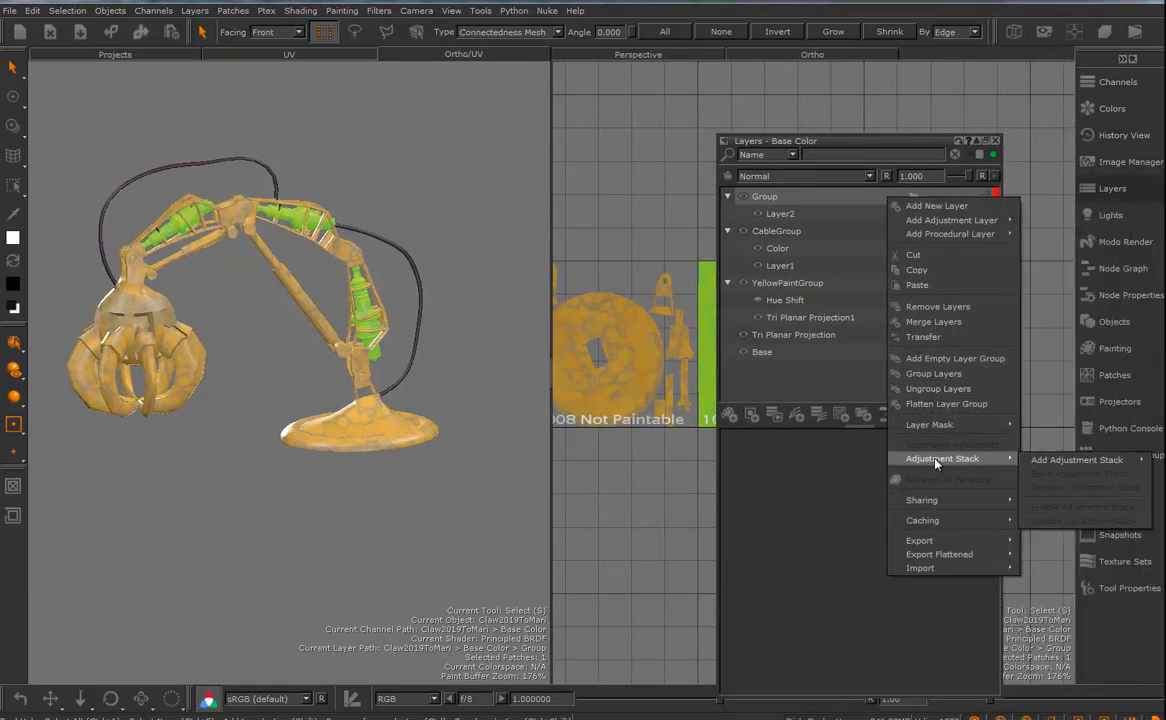
{"action": "mouse_move", "coordinate": [940, 503]}
{"action": "mouse_move", "coordinate": [950, 425]}
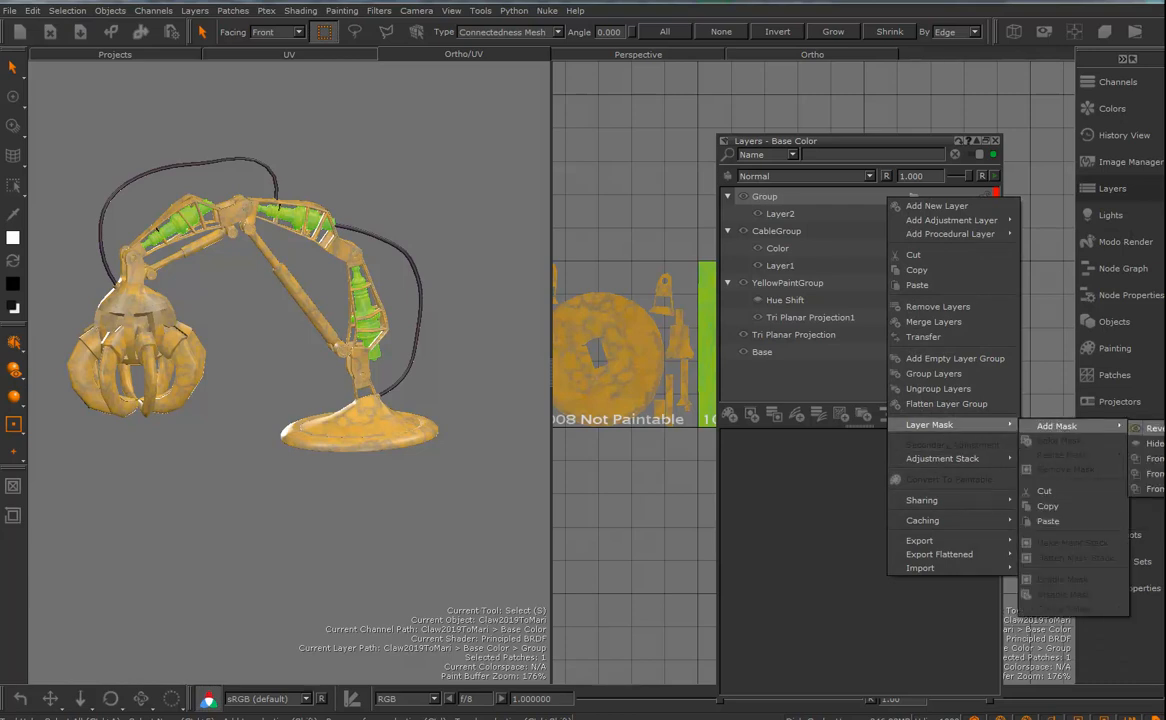
{"action": "left_click", "coordinate": [1148, 473]}
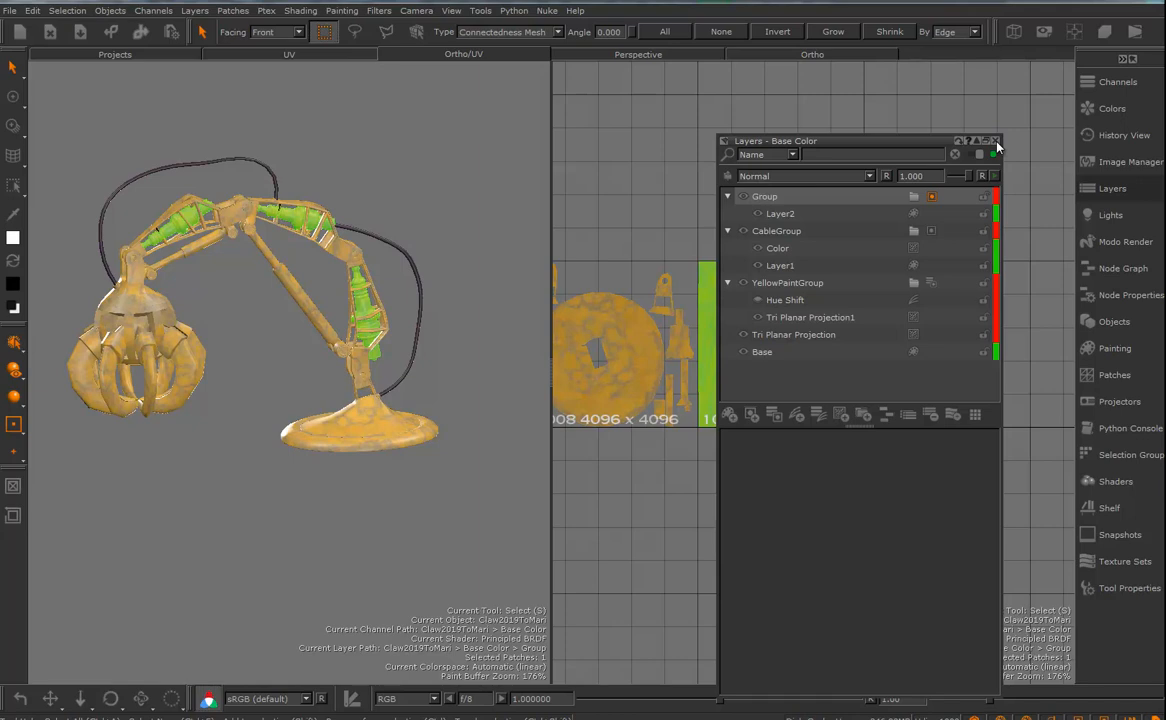
- Make Layer2 the active layer and load Paint_C_45.tif from the project images into the Paint Through tool
{"action": "left_click", "coordinate": [780, 213]}
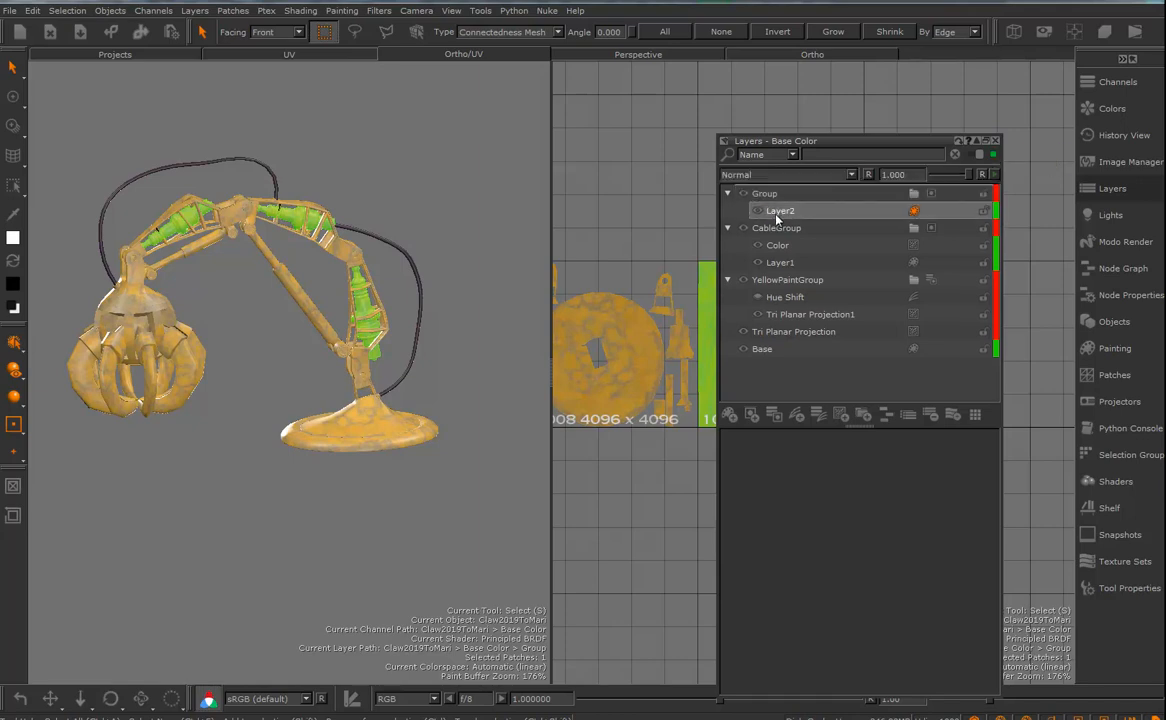
{"action": "left_click", "coordinate": [995, 141]}
{"action": "right_click_drag", "start_coordinate": [776, 352], "coordinate": [855, 385], "text": "alt"}
{"action": "middle_click_drag", "start_coordinate": [737, 318], "coordinate": [823, 352], "text": "alt"}
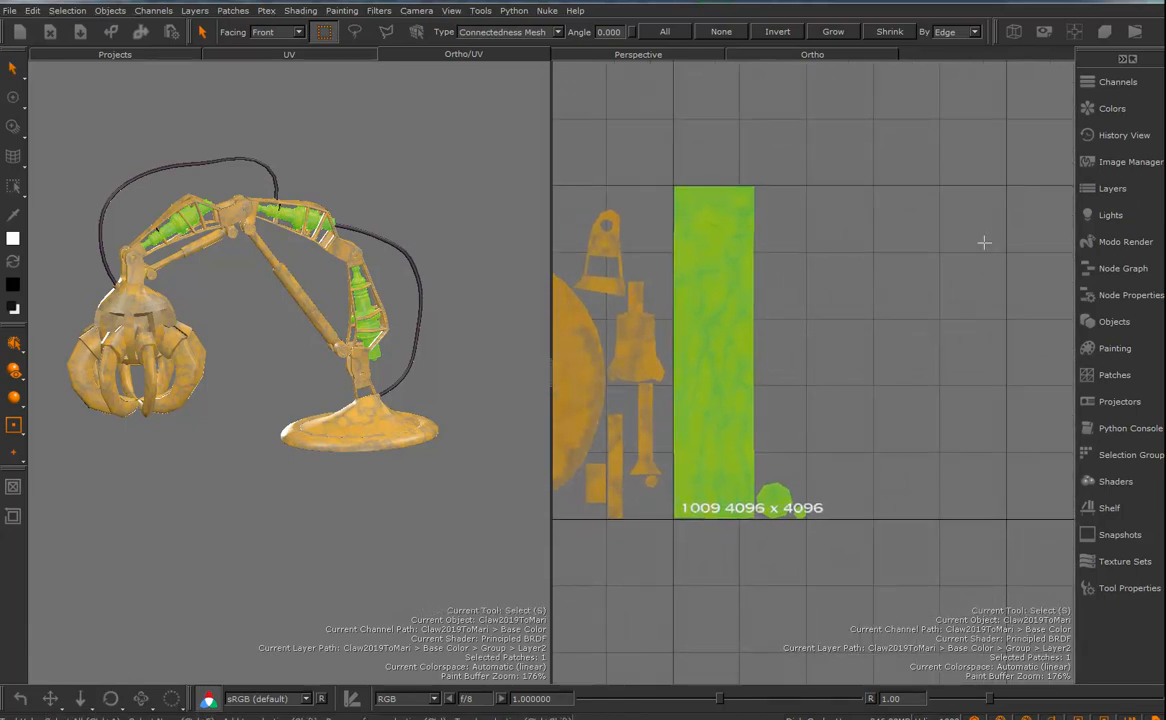
{"action": "left_click", "coordinate": [1126, 163]}
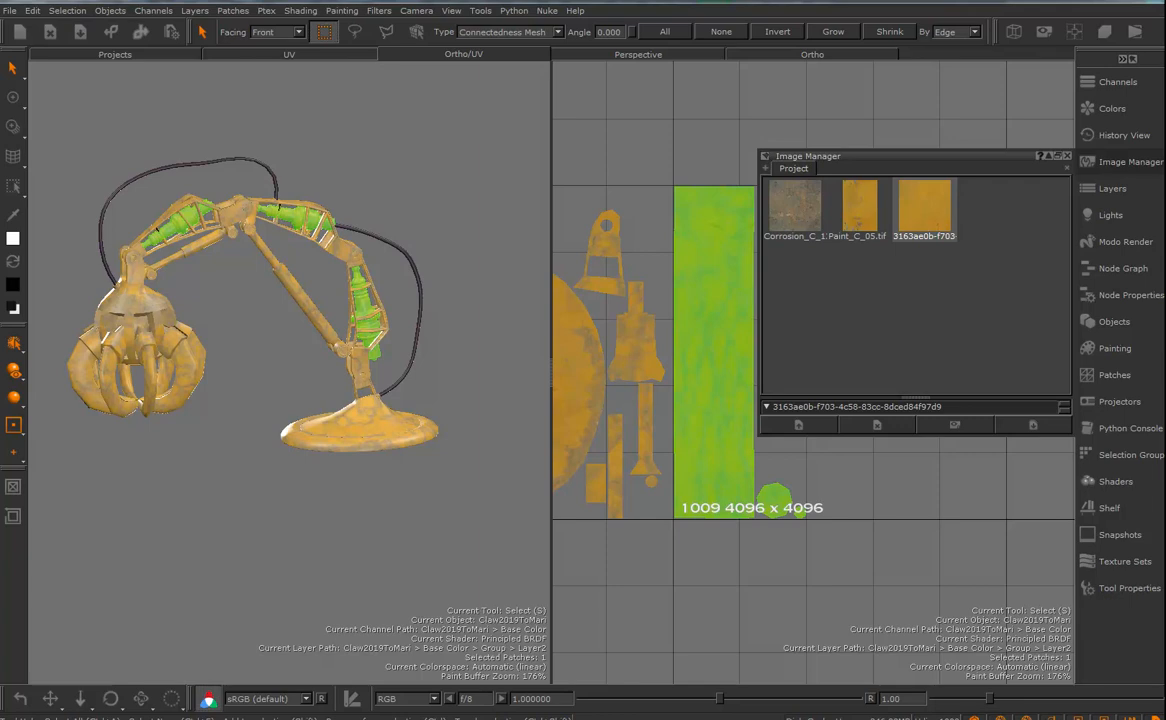
{"action": "left_click_drag", "start_coordinate": [990, 300], "coordinate": [888, 274]}
{"action": "left_click_drag", "start_coordinate": [995, 210], "coordinate": [706, 323]}
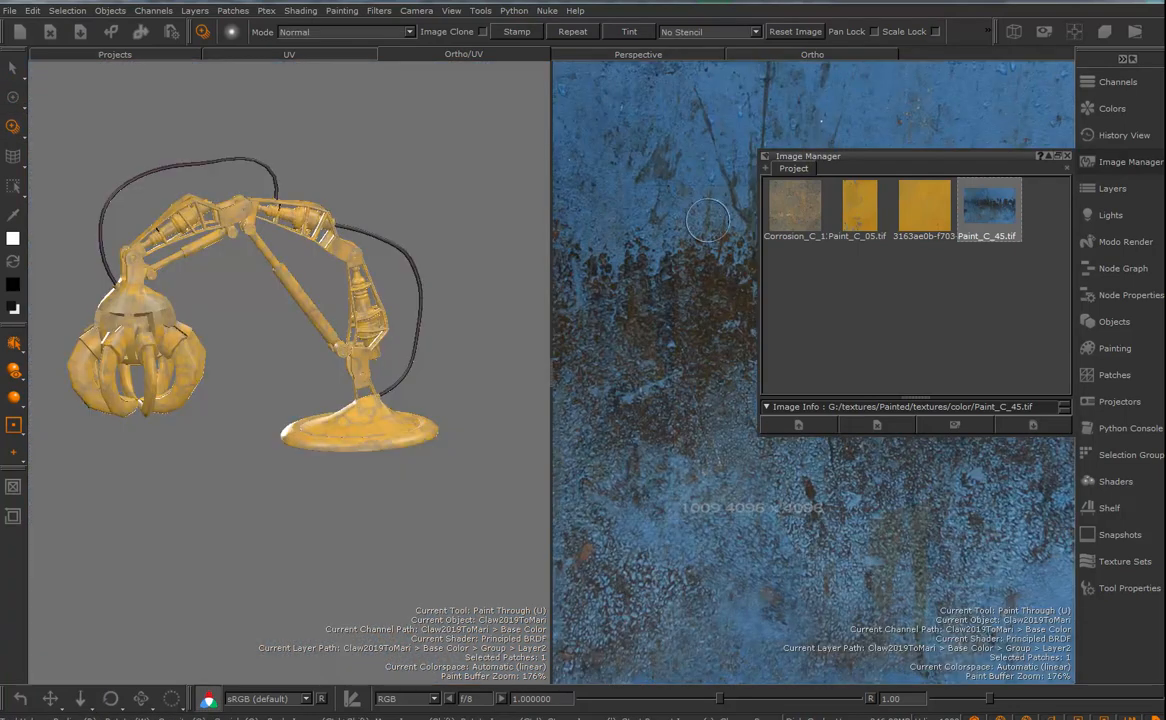
- Place the blue Paint_C_45 image over patch 1009 and paint it through onto the tall piston shell
{"action": "mouse_move", "coordinate": [703, 224]}
{"action": "left_mouse_down", "text": "ctrl+shift"}
{"action": "mouse_move", "coordinate": [549, 247]}
{"action": "mouse_move", "coordinate": [640, 232]}
{"action": "mouse_move", "coordinate": [646, 261]}
{"action": "left_mouse_up", "text": "ctrl+shift"}
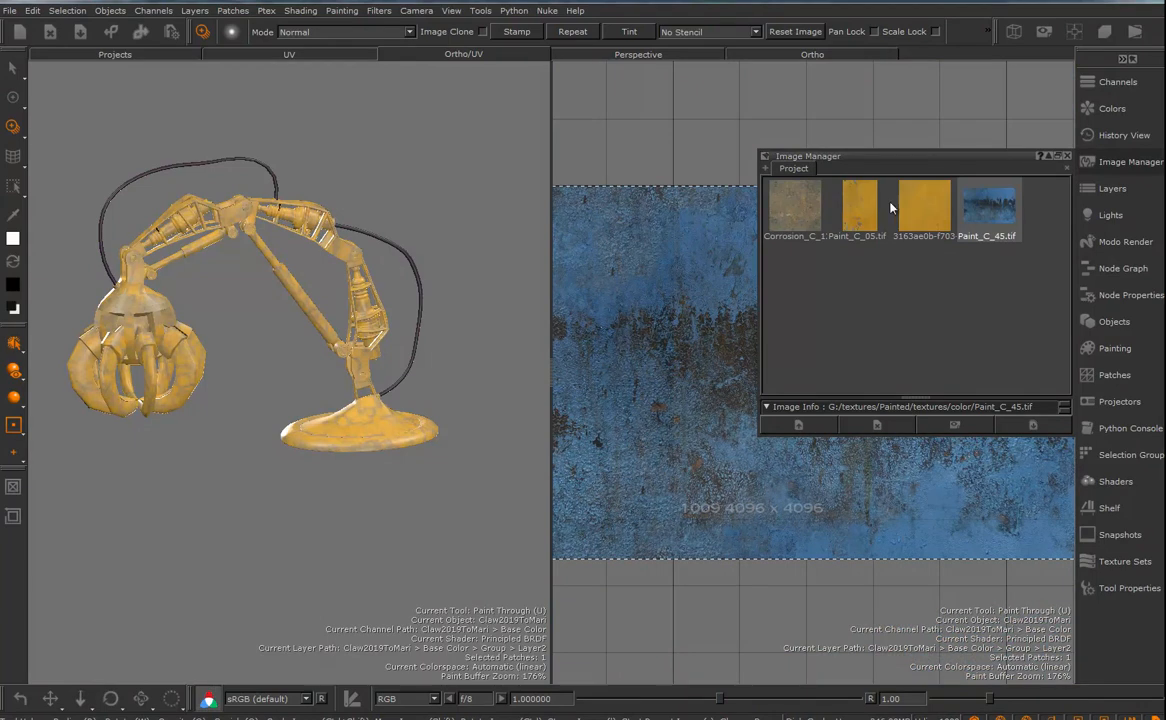
{"action": "left_click", "coordinate": [1067, 156]}
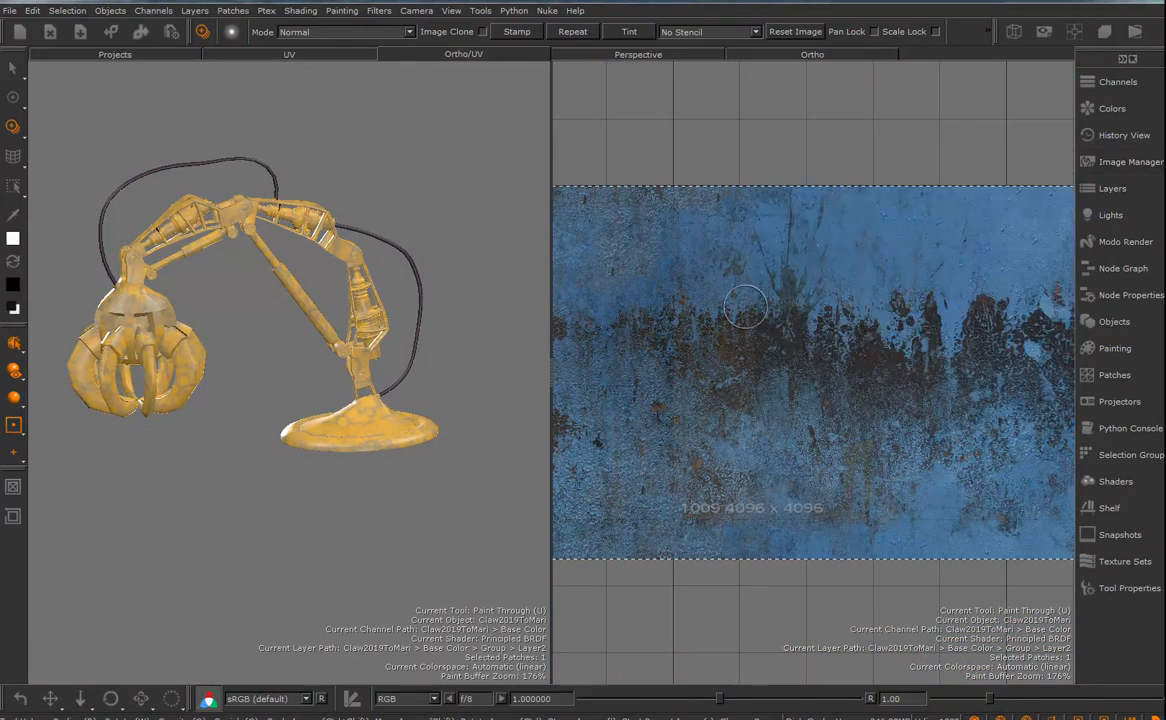
{"action": "mouse_move", "coordinate": [755, 297]}
{"action": "left_mouse_down"}
{"action": "mouse_move", "coordinate": [733, 322]}
{"action": "mouse_move", "coordinate": [720, 254]}
{"action": "mouse_move", "coordinate": [753, 285]}
{"action": "left_mouse_up"}
{"action": "mouse_move", "coordinate": [725, 326]}
{"action": "left_mouse_down"}
{"action": "mouse_move", "coordinate": [688, 250]}
{"action": "mouse_move", "coordinate": [690, 198]}
{"action": "mouse_move", "coordinate": [701, 223]}
{"action": "mouse_move", "coordinate": [668, 222]}
{"action": "left_mouse_up"}
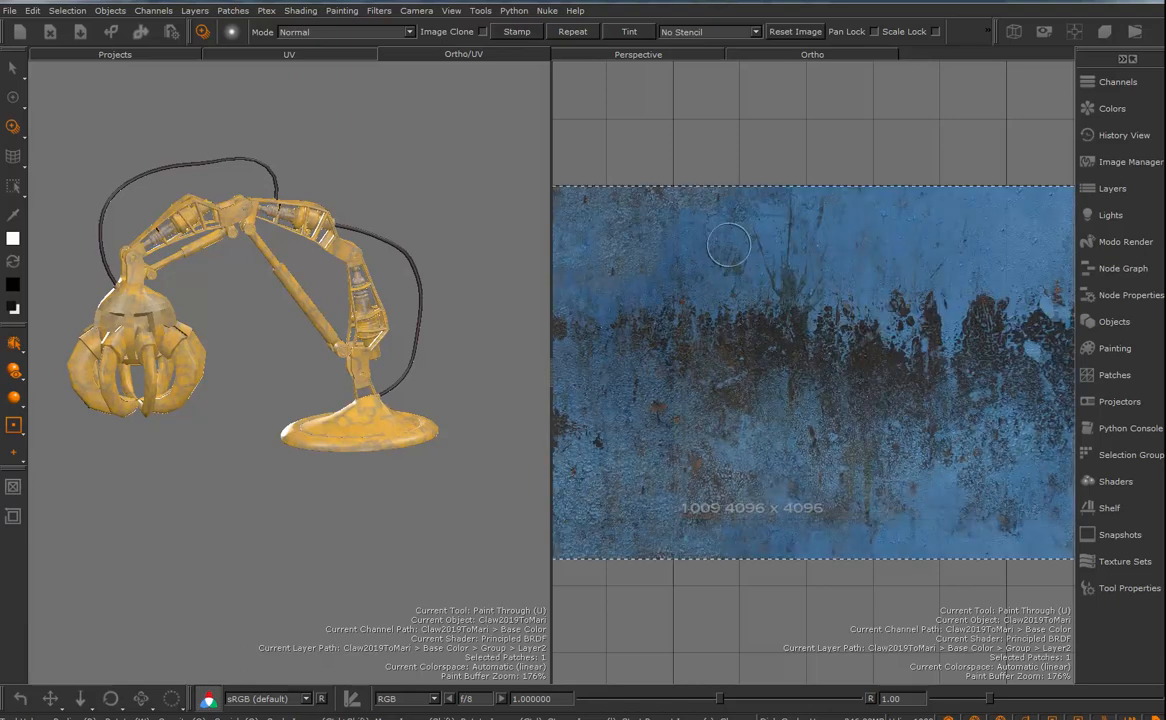
- Choose the octoskin brush from the Organic Brushes set
{"action": "left_click", "coordinate": [1110, 510]}
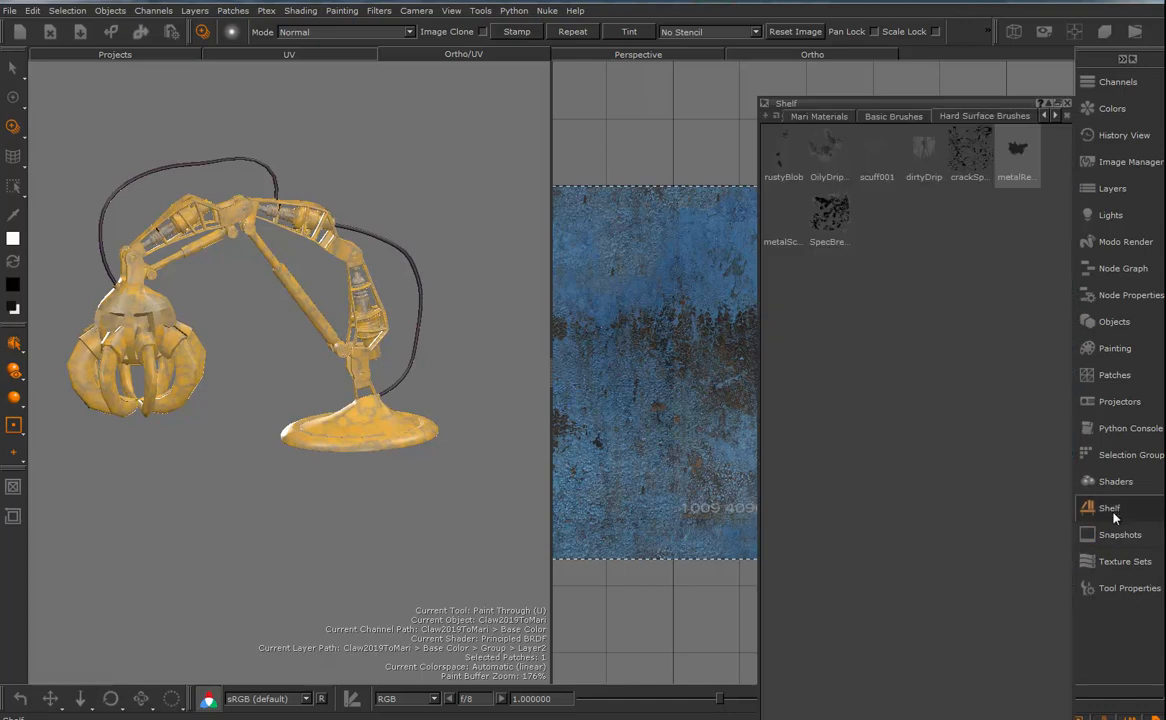
{"action": "left_click", "coordinate": [1055, 116]}
{"action": "left_click", "coordinate": [1055, 116]}
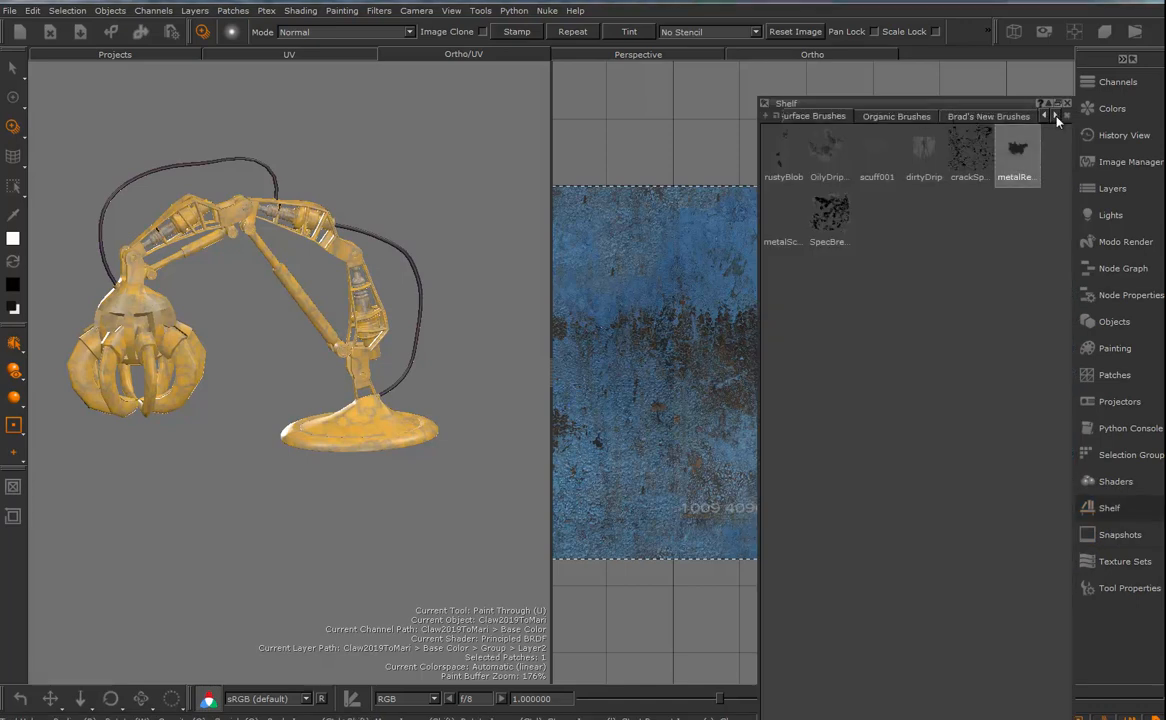
{"action": "left_click", "coordinate": [889, 117]}
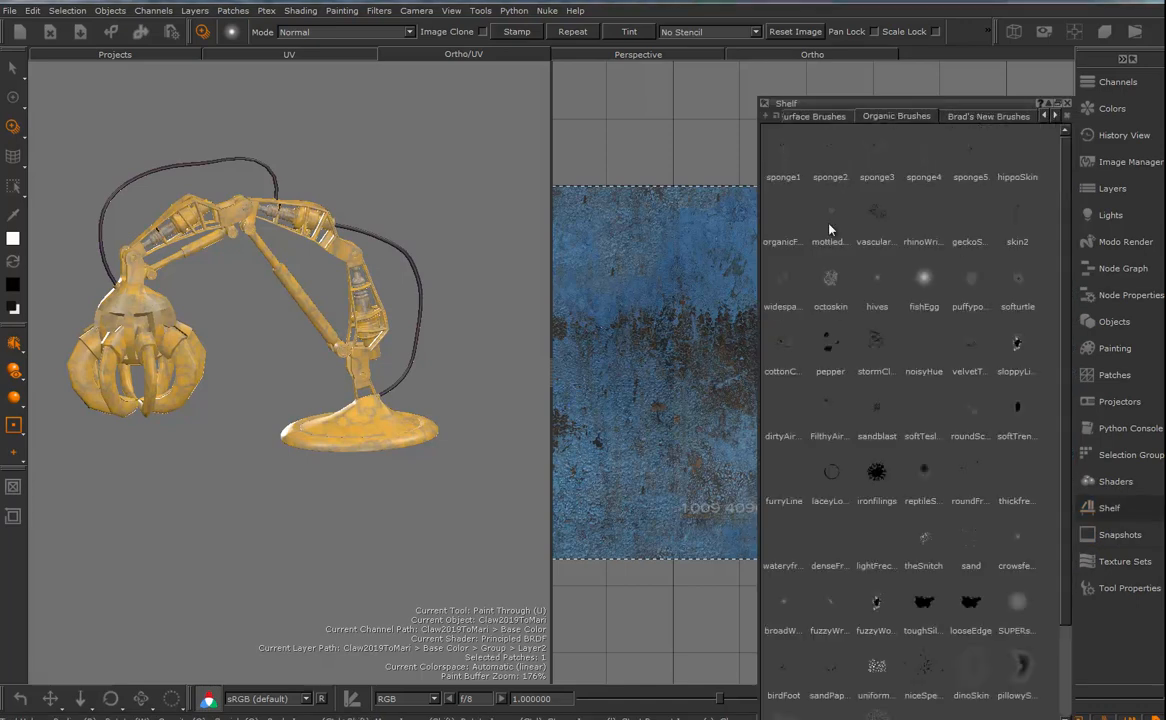
{"action": "left_click", "coordinate": [833, 289]}
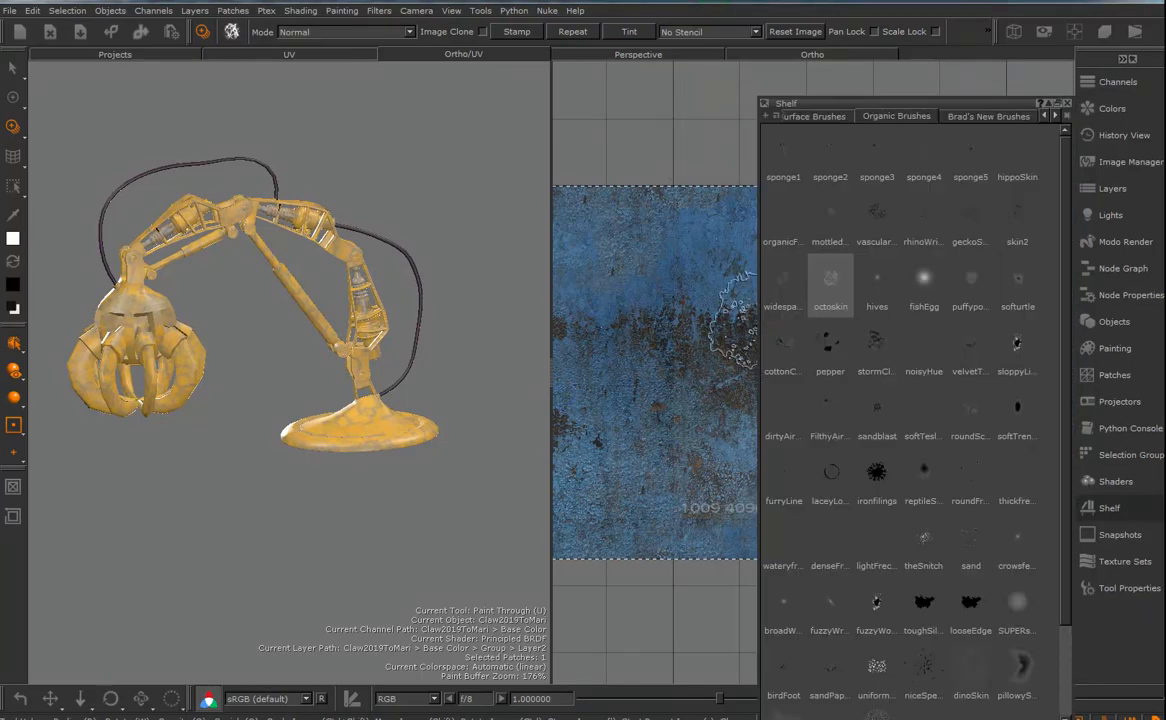
- Paint the Paint_C_45 texture through onto the piston shells in patch 1009 with the octoskin brush, repositioning the image to vary the coverage
{"action": "mouse_move", "coordinate": [690, 220]}
{"action": "left_mouse_down"}
{"action": "mouse_move", "coordinate": [665, 350]}
{"action": "mouse_move", "coordinate": [722, 294]}
{"action": "mouse_move", "coordinate": [672, 306]}
{"action": "mouse_move", "coordinate": [670, 277]}
{"action": "mouse_move", "coordinate": [693, 405]}
{"action": "mouse_move", "coordinate": [655, 440]}
{"action": "mouse_move", "coordinate": [675, 425]}
{"action": "mouse_move", "coordinate": [655, 470]}
{"action": "mouse_move", "coordinate": [752, 523]}
{"action": "left_mouse_up"}
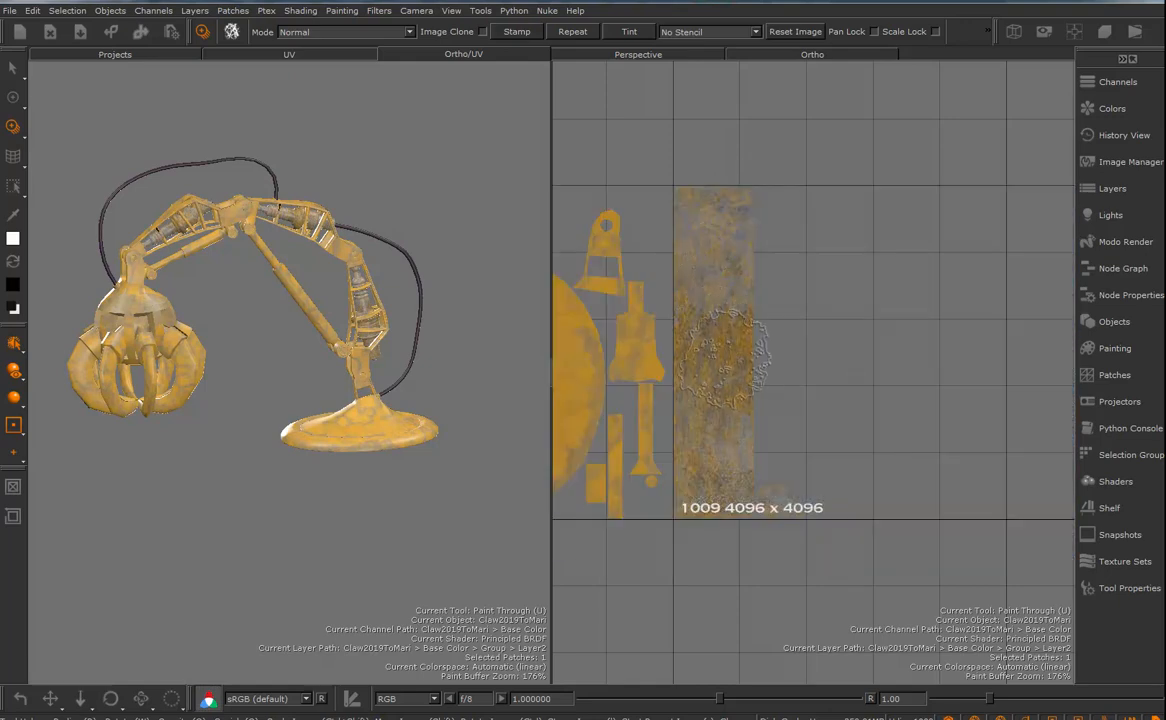
{"action": "key", "text": "apostrophe"}
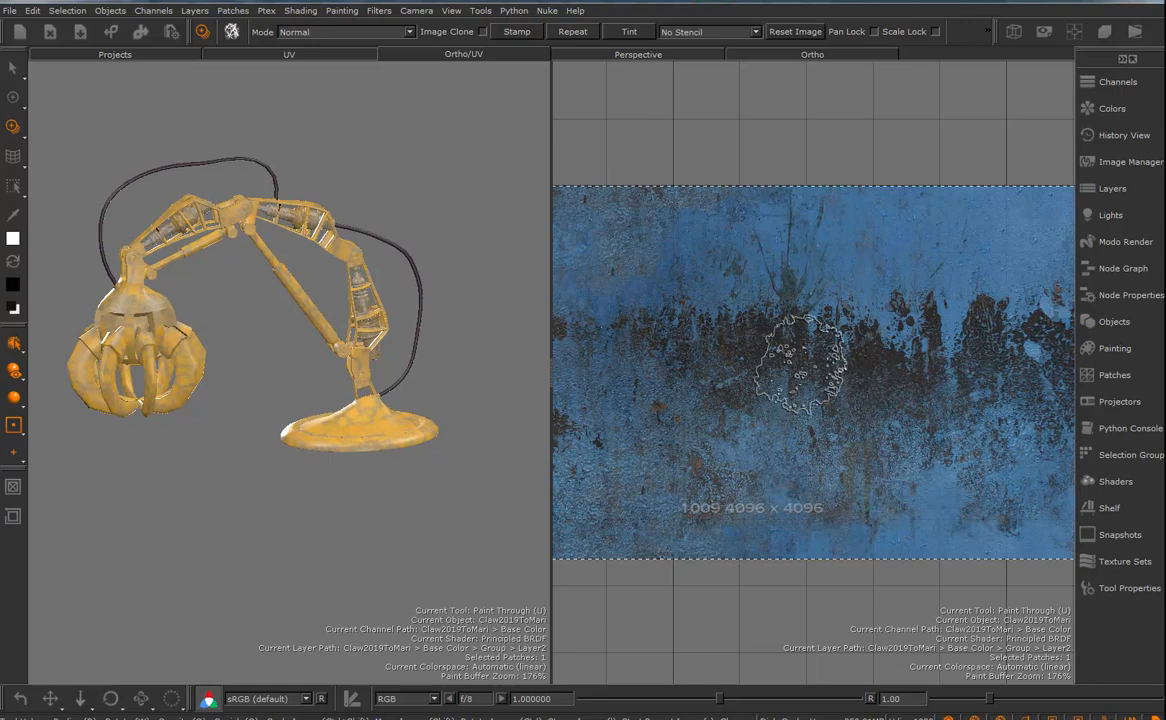
{"action": "mouse_move", "coordinate": [877, 384]}
{"action": "left_mouse_down", "text": "shift"}
{"action": "mouse_move", "coordinate": [716, 416]}
{"action": "mouse_move", "coordinate": [662, 506]}
{"action": "mouse_move", "coordinate": [697, 330]}
{"action": "left_mouse_up", "text": "shift"}
{"action": "key", "text": "apostrophe"}
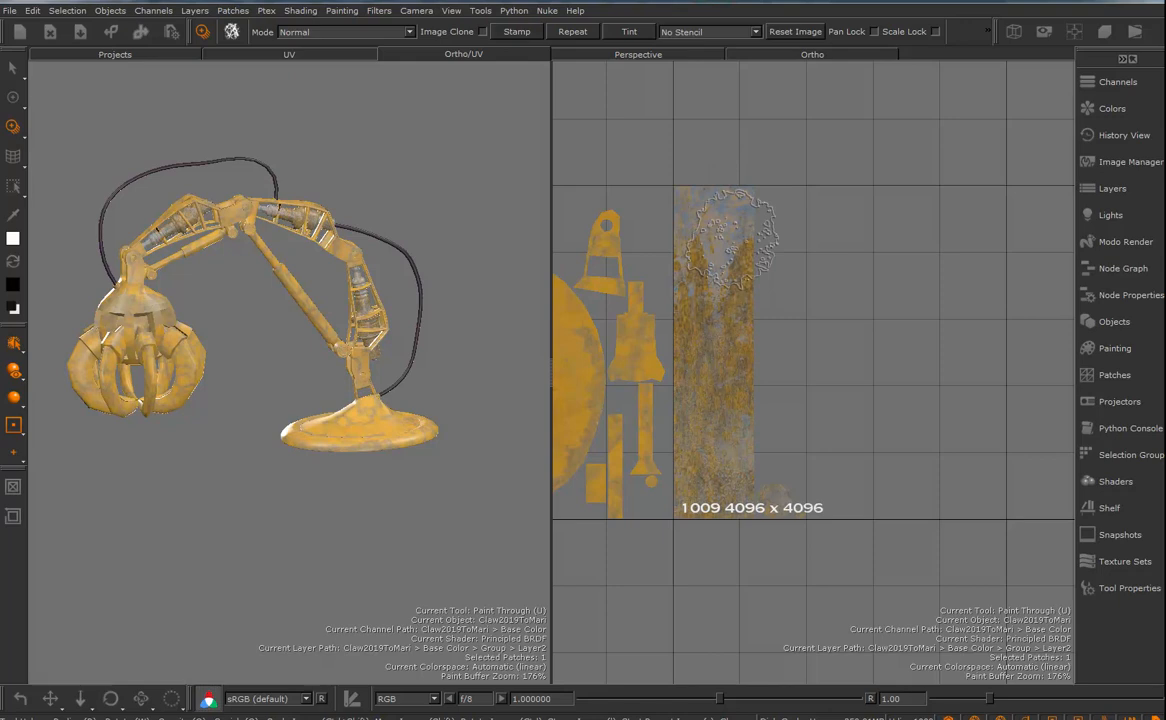
{"action": "left_click_drag", "start_coordinate": [732, 238], "coordinate": [734, 240]}
{"action": "mouse_move", "coordinate": [721, 284]}
{"action": "left_mouse_down"}
{"action": "mouse_move", "coordinate": [716, 409]}
{"action": "mouse_move", "coordinate": [678, 232]}
{"action": "mouse_move", "coordinate": [668, 440]}
{"action": "mouse_move", "coordinate": [697, 508]}
{"action": "mouse_move", "coordinate": [732, 464]}
{"action": "mouse_move", "coordinate": [682, 250]}
{"action": "mouse_move", "coordinate": [712, 258]}
{"action": "left_mouse_up"}
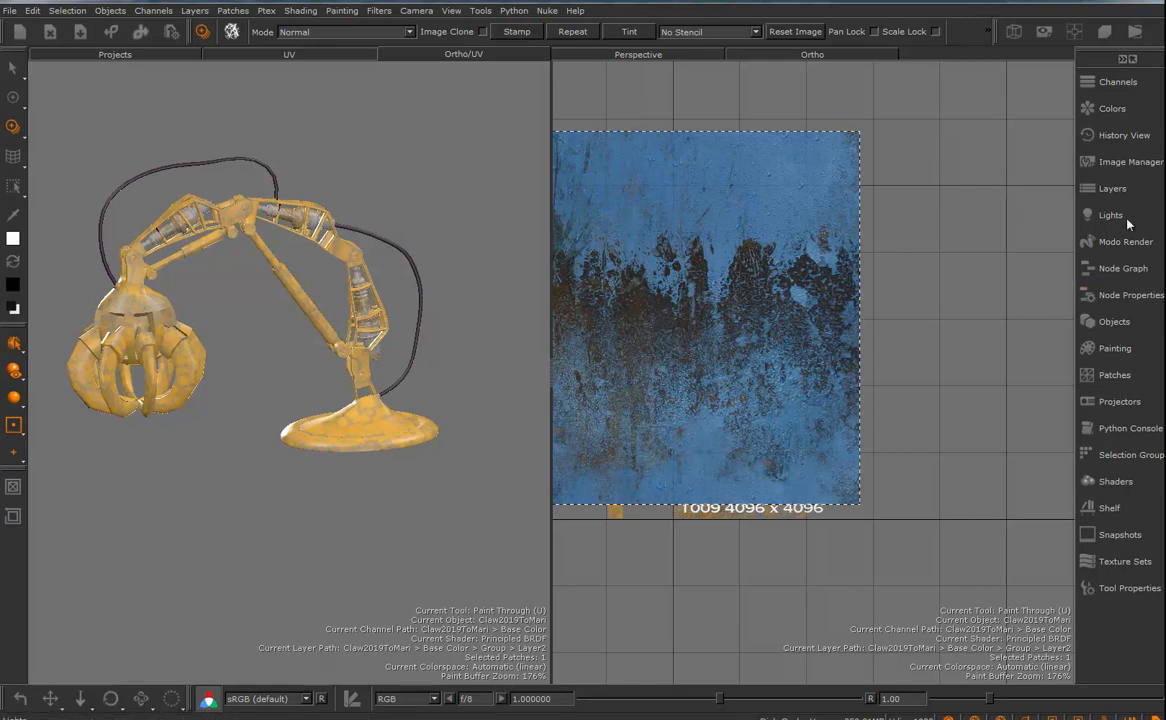
- Make the mask of the group containing Layer2 active and check patch 1009 with the paint-through image hidden
{"action": "left_click", "coordinate": [1111, 189]}
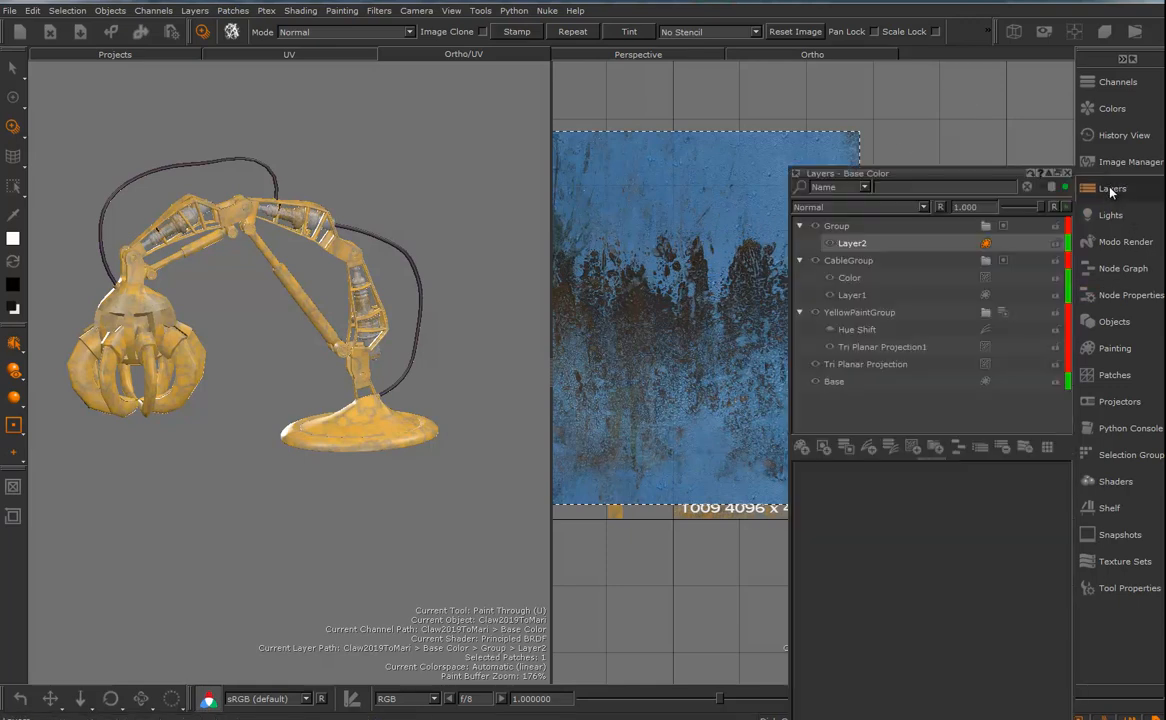
{"action": "left_click", "coordinate": [838, 229]}
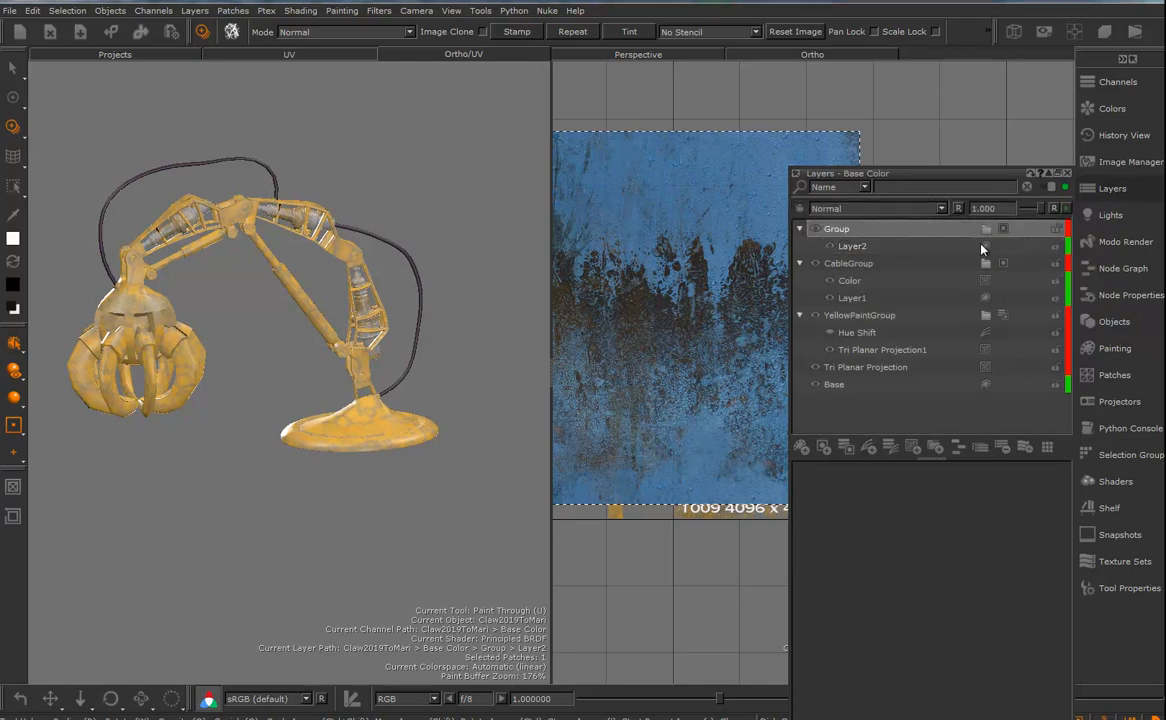
{"action": "left_click", "coordinate": [1004, 230]}
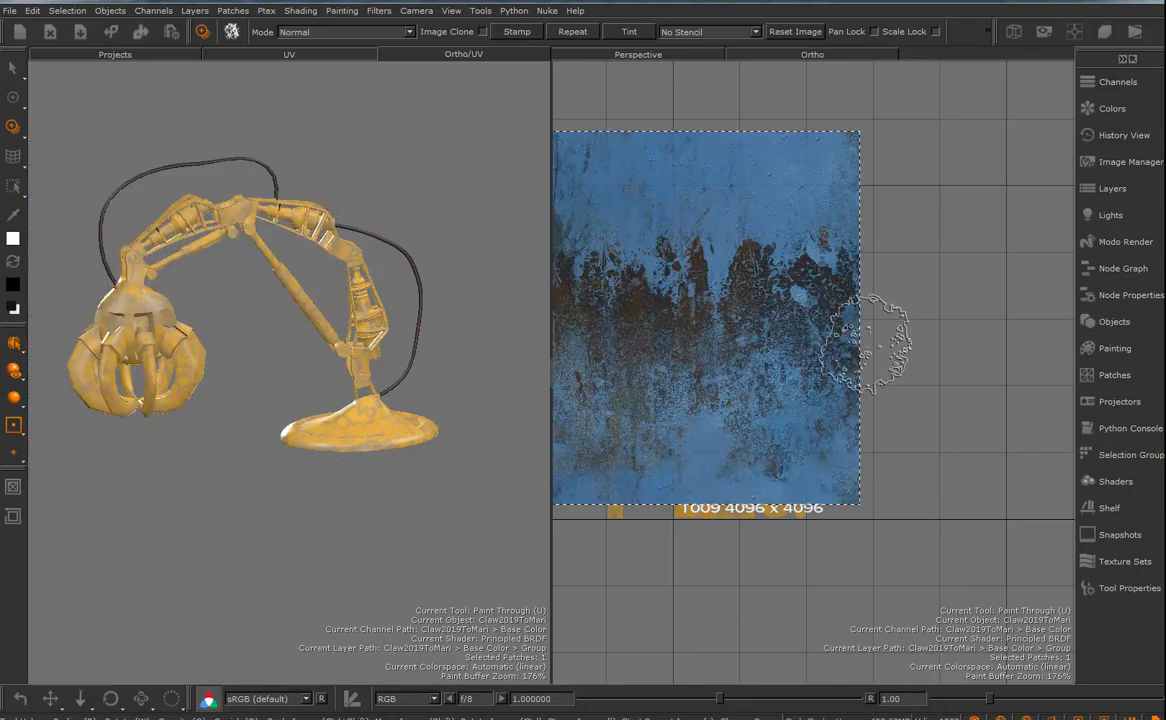
{"action": "key", "text": "apostrophe"}
{"action": "key", "text": "apostrophe"}
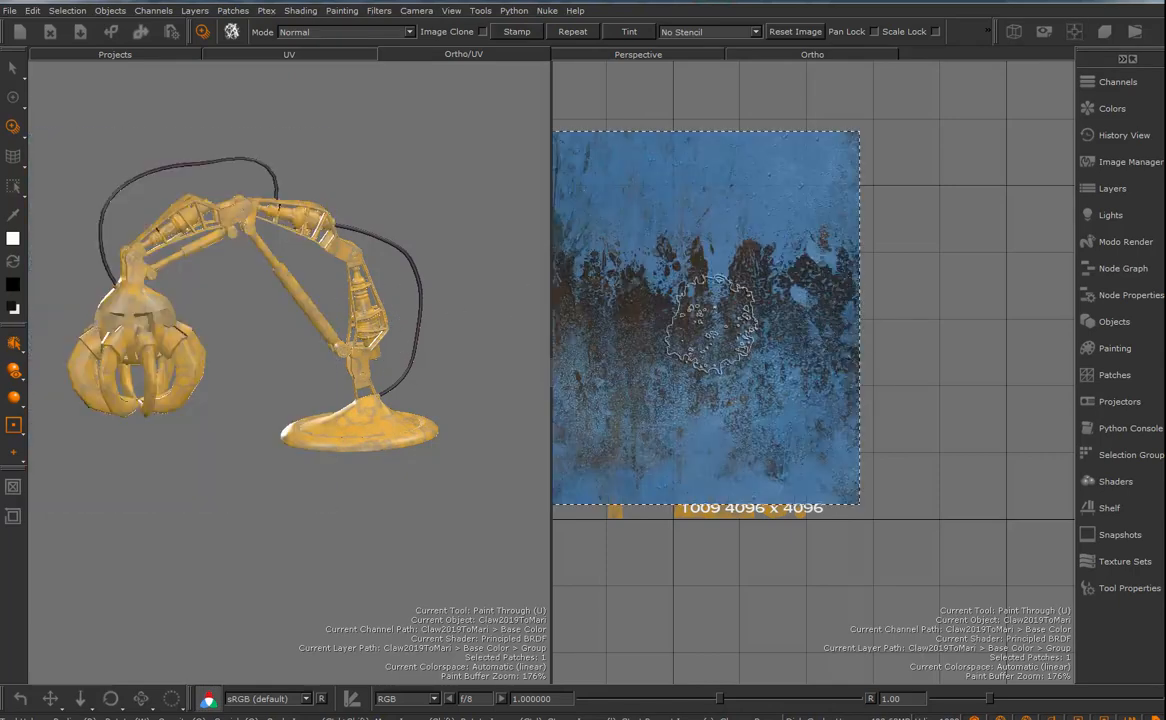
- Reposition the paint-through image over patch 1009, return to Layer2 and paint the rusty blue texture over the piston shells
{"action": "left_click_drag", "start_coordinate": [737, 275], "coordinate": [754, 314], "text": "shift"}
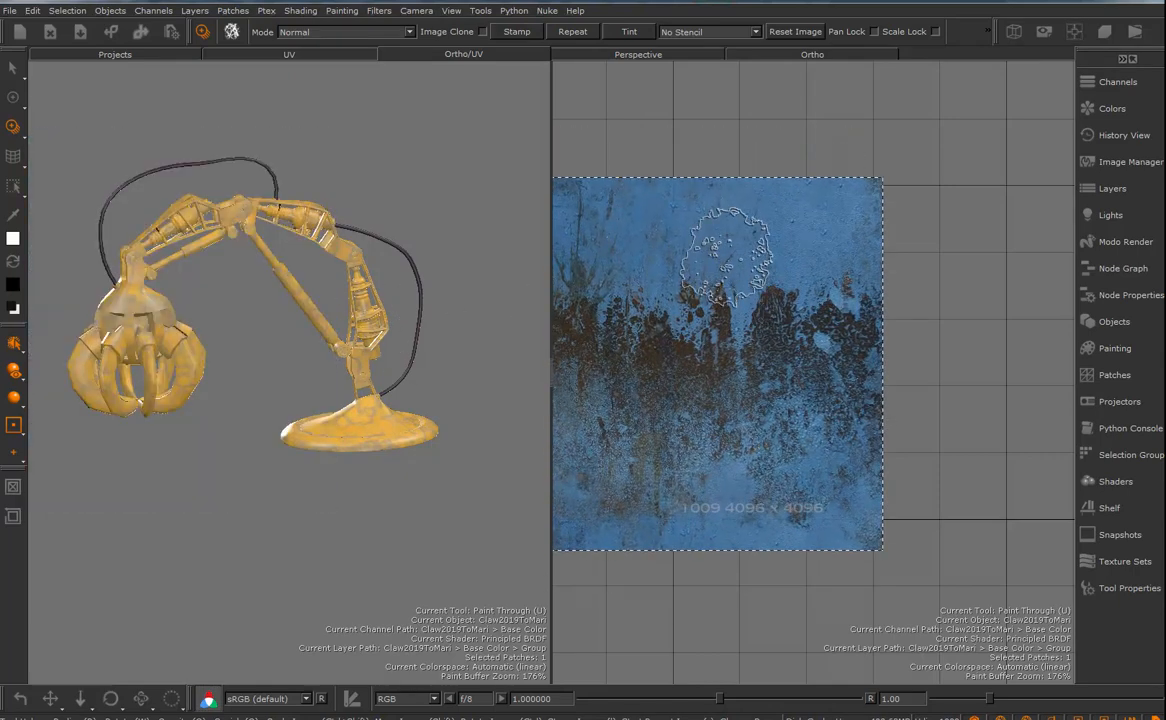
{"action": "key", "text": "apostrophe"}
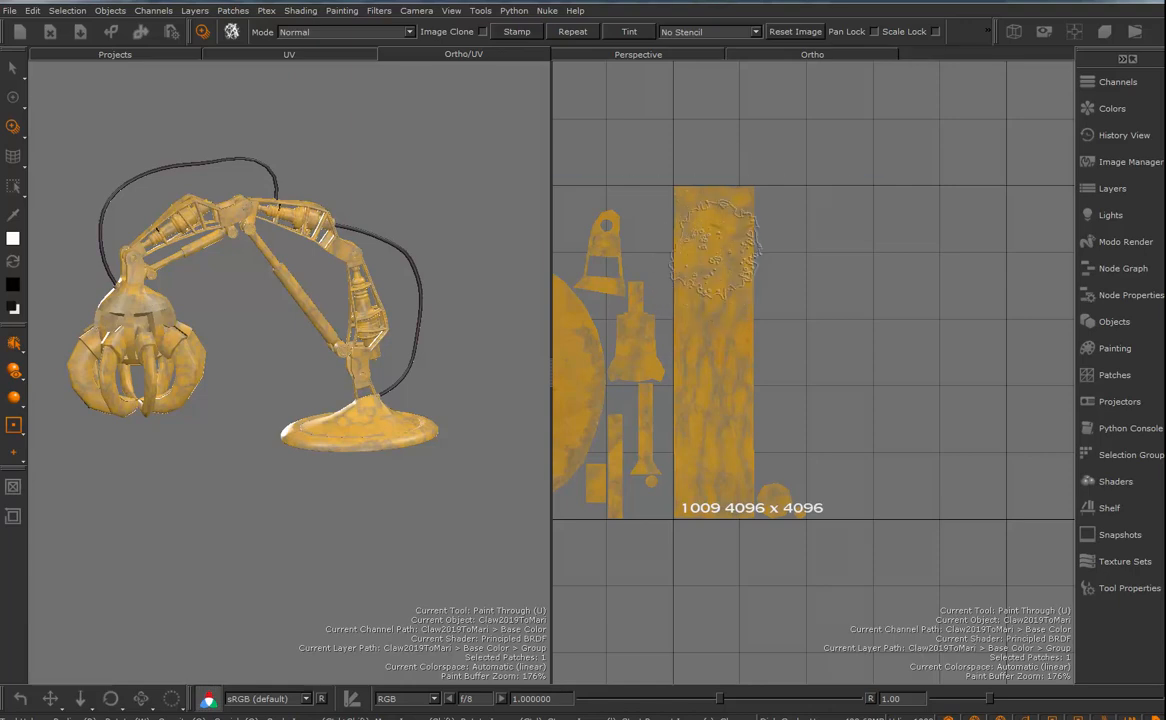
{"action": "left_click", "coordinate": [1114, 189]}
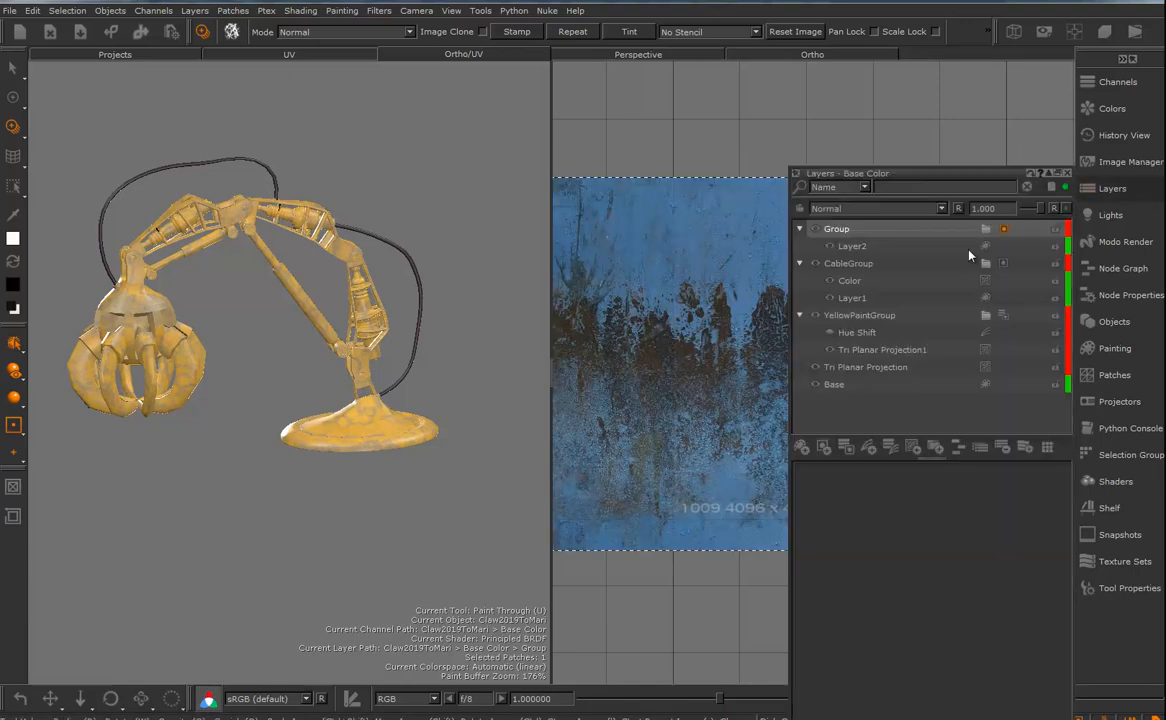
{"action": "left_click", "coordinate": [984, 247]}
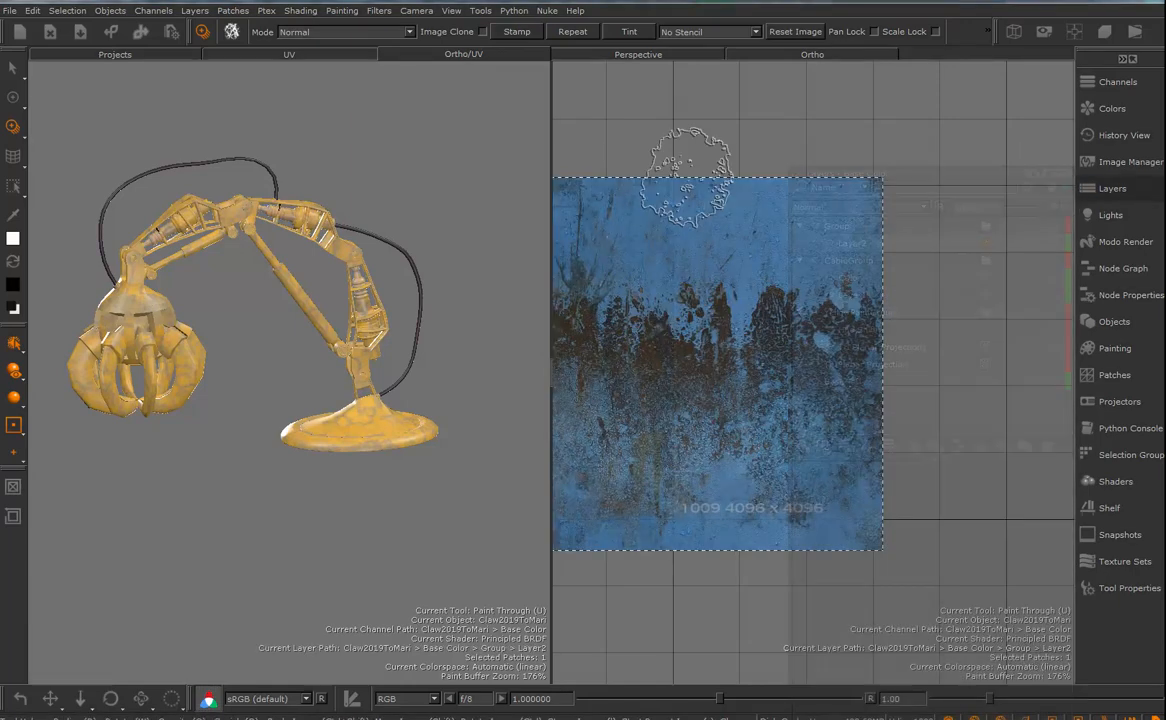
{"action": "key", "text": "apostrophe"}
{"action": "mouse_move", "coordinate": [681, 283]}
{"action": "left_mouse_down"}
{"action": "mouse_move", "coordinate": [690, 229]}
{"action": "mouse_move", "coordinate": [739, 328]}
{"action": "mouse_move", "coordinate": [707, 510]}
{"action": "mouse_move", "coordinate": [713, 247]}
{"action": "mouse_move", "coordinate": [720, 552]}
{"action": "mouse_move", "coordinate": [755, 507]}
{"action": "mouse_move", "coordinate": [790, 500]}
{"action": "mouse_move", "coordinate": [788, 514]}
{"action": "left_mouse_up"}
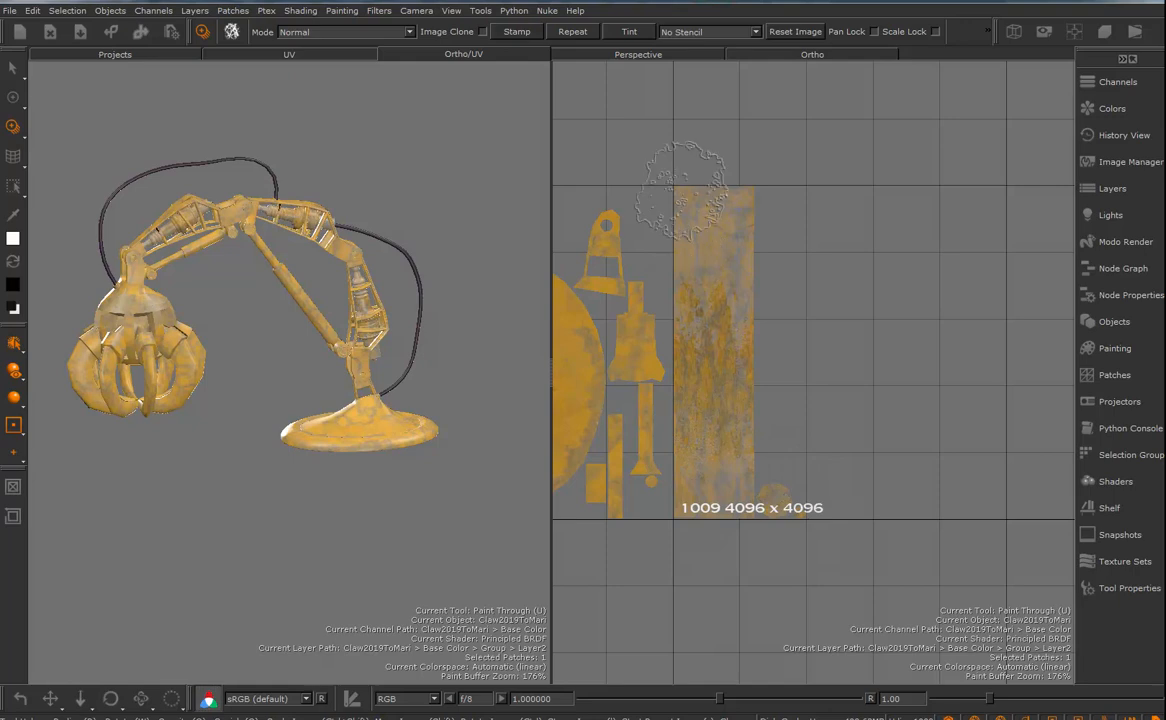
{"action": "mouse_move", "coordinate": [764, 353]}
{"action": "left_mouse_down"}
{"action": "mouse_move", "coordinate": [758, 338]}
{"action": "mouse_move", "coordinate": [778, 333]}
{"action": "mouse_move", "coordinate": [743, 286]}
{"action": "left_mouse_up"}
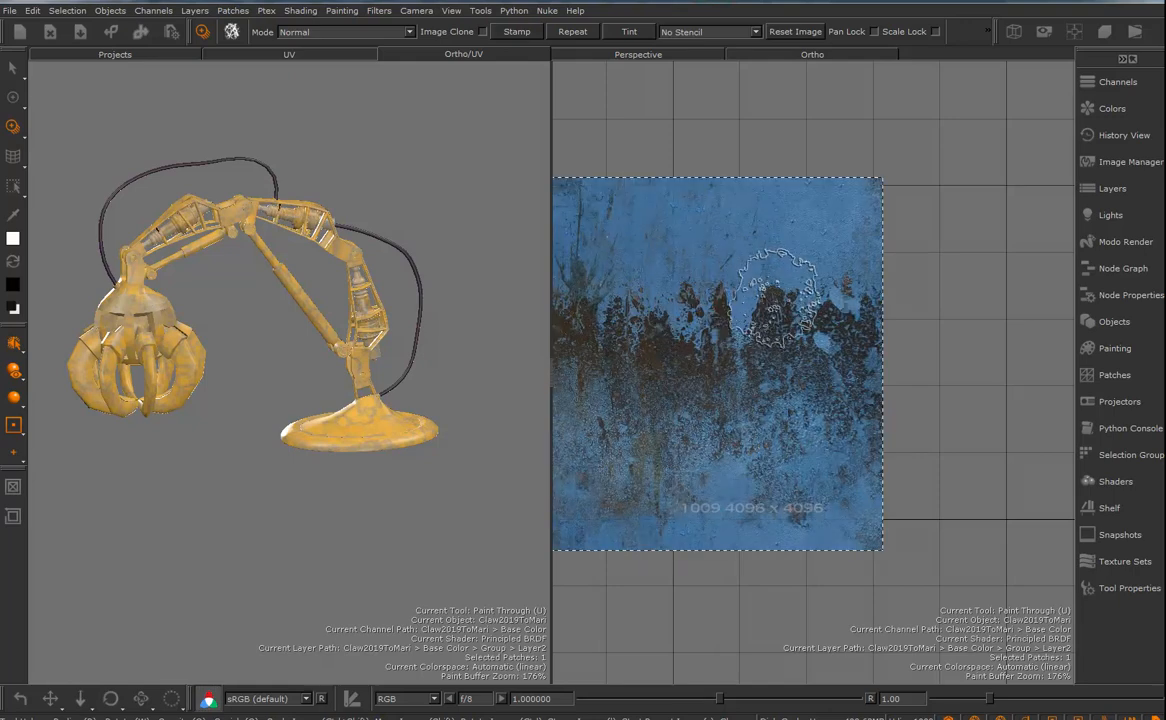
{"action": "key", "text": "b"}
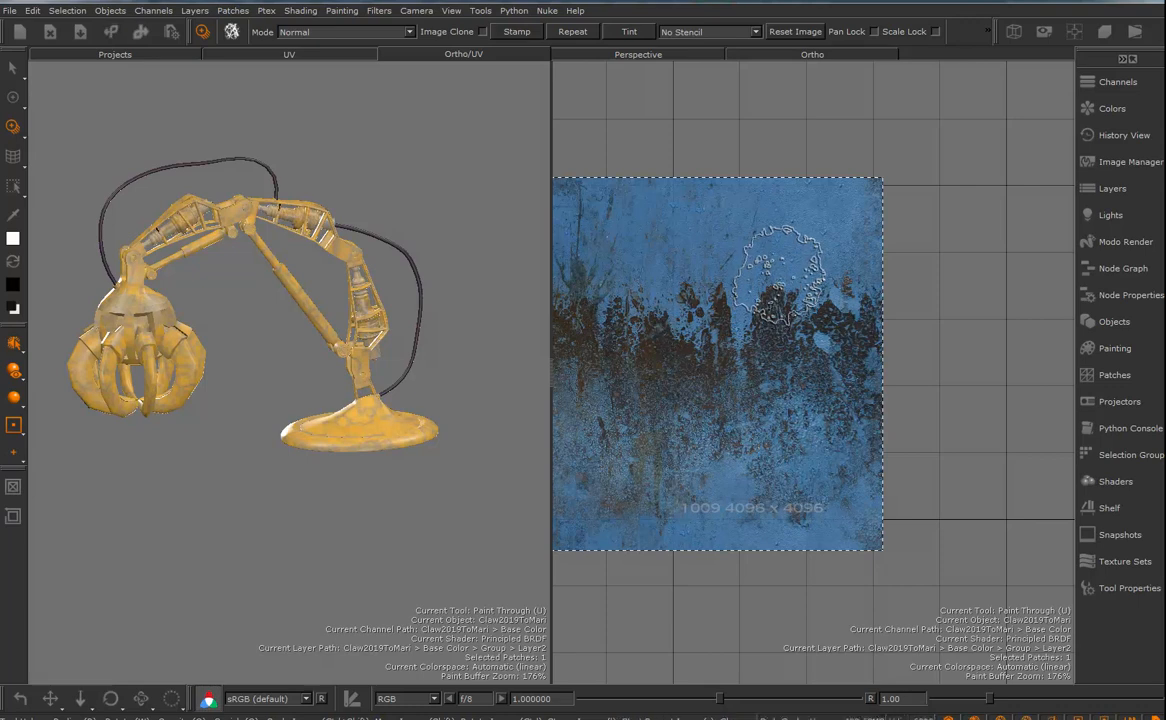
- Add a Brightness adjustment layer above Layer2 in its group and set its brightness to 0.000
{"action": "left_click", "coordinate": [1118, 190]}
{"action": "right_click", "coordinate": [845, 244]}
{"action": "mouse_move", "coordinate": [908, 264]}
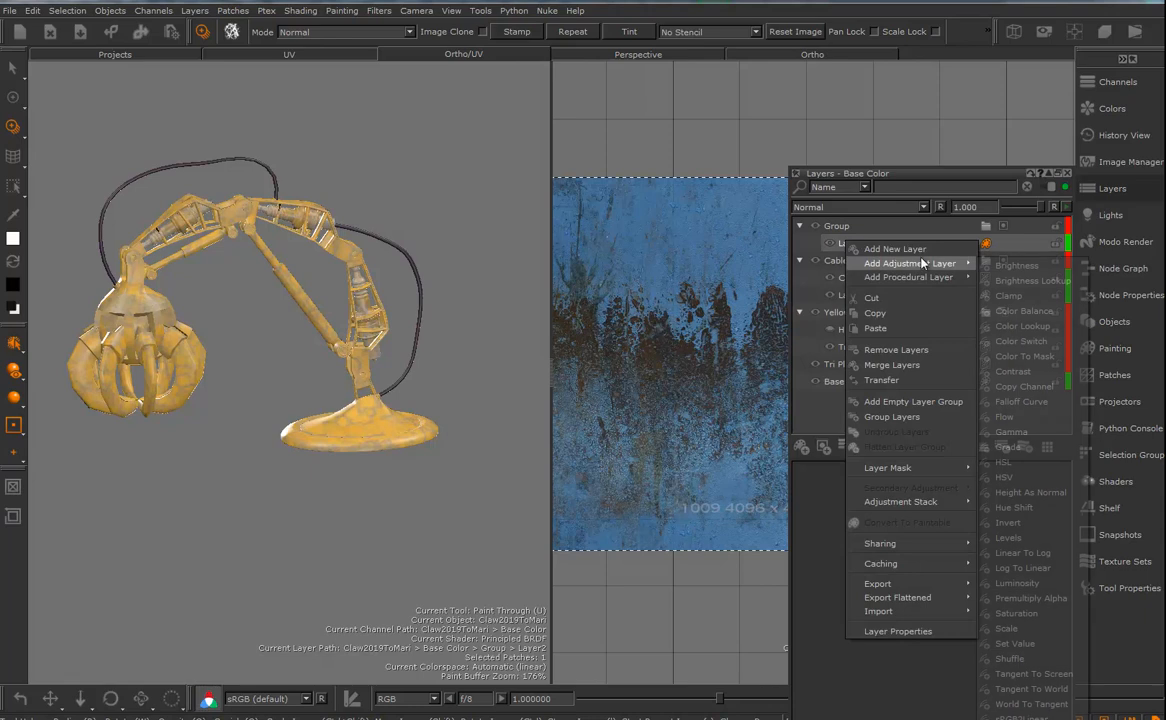
{"action": "left_click", "coordinate": [1020, 266]}
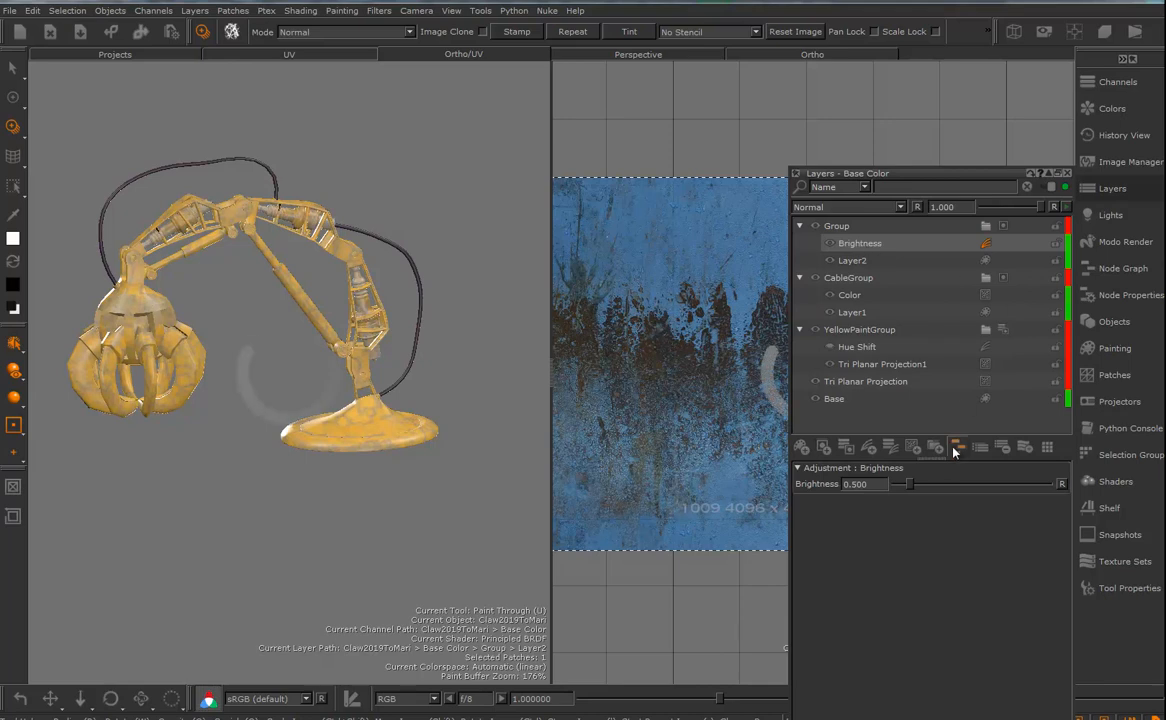
{"action": "mouse_move", "coordinate": [910, 488]}
{"action": "left_mouse_down"}
{"action": "mouse_move", "coordinate": [964, 480]}
{"action": "mouse_move", "coordinate": [896, 493]}
{"action": "left_mouse_up"}
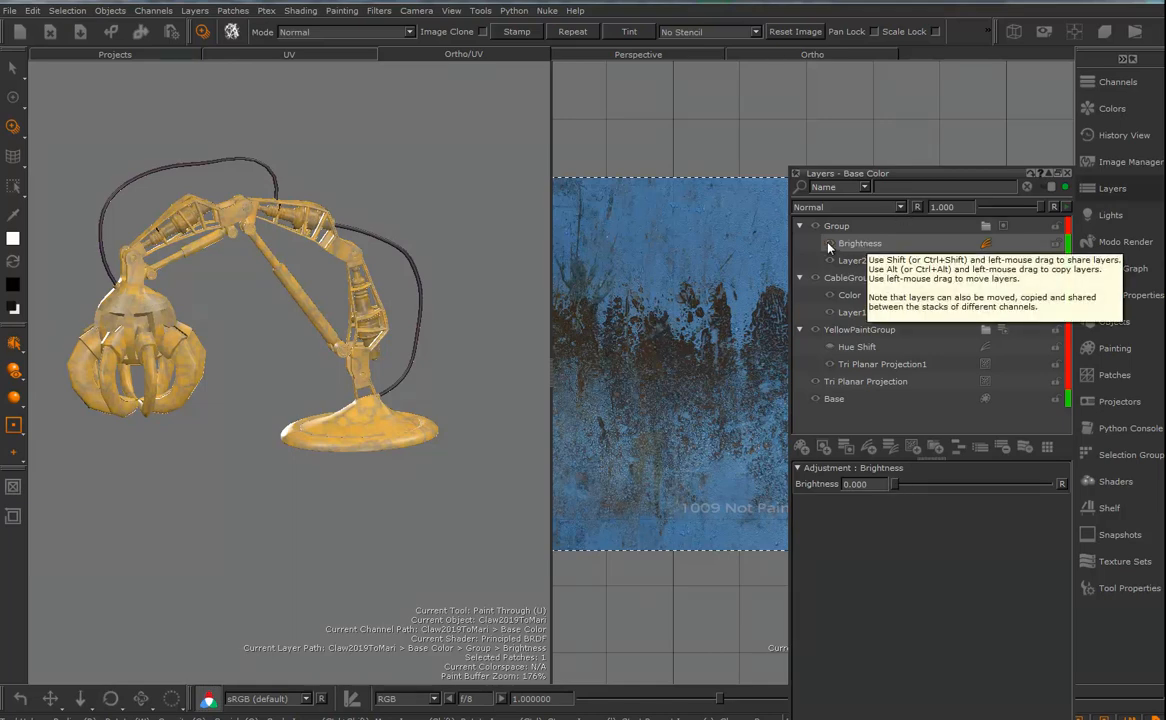
- Switch to the Paint tool to clear the image overlay and examine the weathered pistons on the arm from several angles
{"action": "left_click_drag", "start_coordinate": [308, 365], "coordinate": [411, 384], "text": "alt"}
{"action": "right_click_drag", "start_coordinate": [411, 384], "coordinate": [398, 360], "text": "alt"}
{"action": "left_click_drag", "start_coordinate": [372, 345], "coordinate": [400, 362], "text": "alt"}
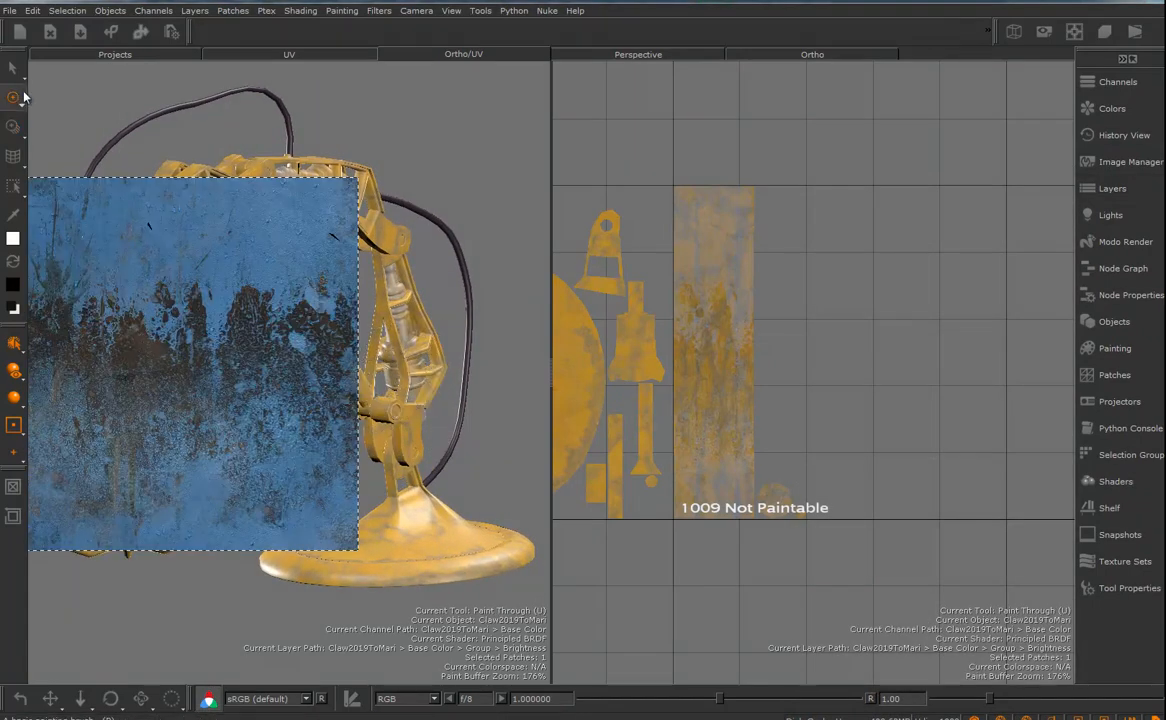
{"action": "left_click", "coordinate": [13, 97]}
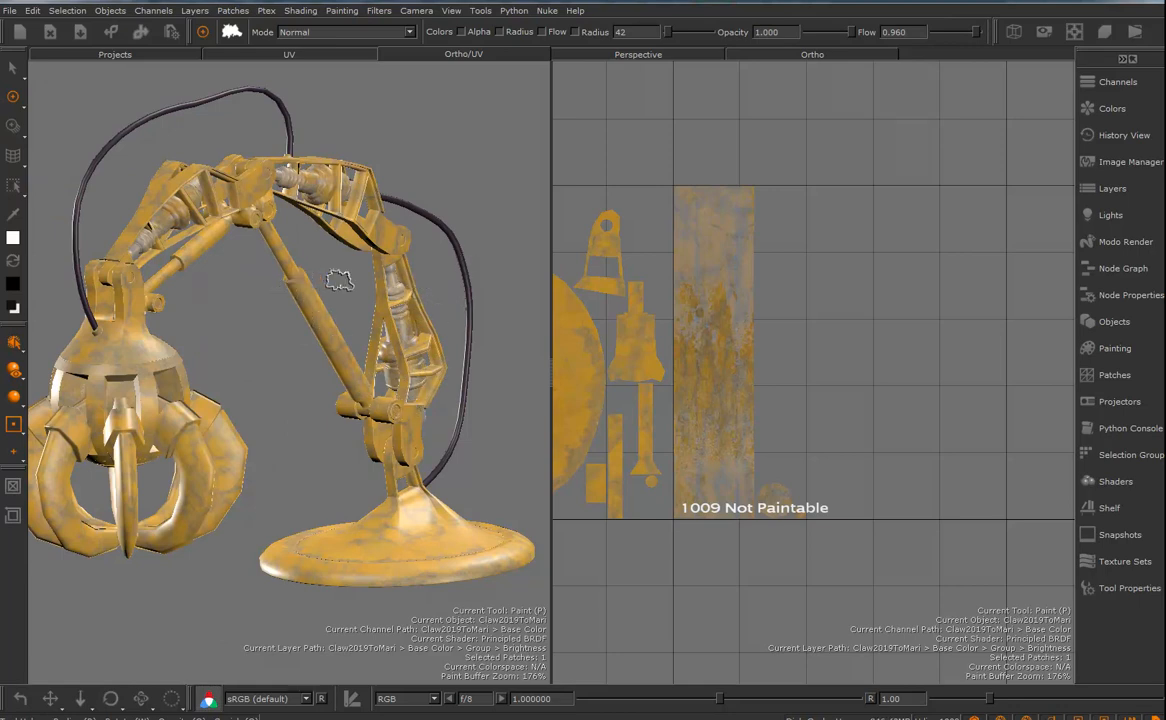
{"action": "mouse_move", "coordinate": [347, 262]}
{"action": "left_mouse_down", "text": "alt"}
{"action": "mouse_move", "coordinate": [340, 280]}
{"action": "mouse_move", "coordinate": [375, 305]}
{"action": "mouse_move", "coordinate": [345, 298]}
{"action": "left_mouse_up", "text": "alt"}
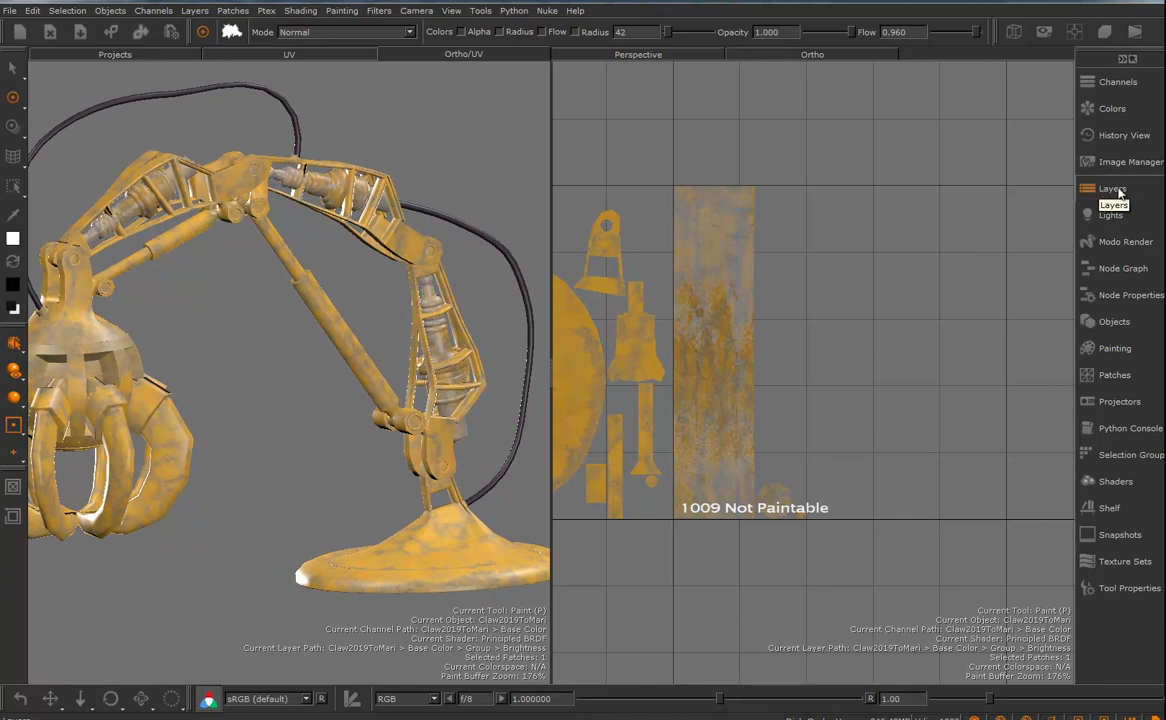
{"action": "left_click", "coordinate": [1107, 86]}
{"action": "left_click", "coordinate": [1107, 86]}
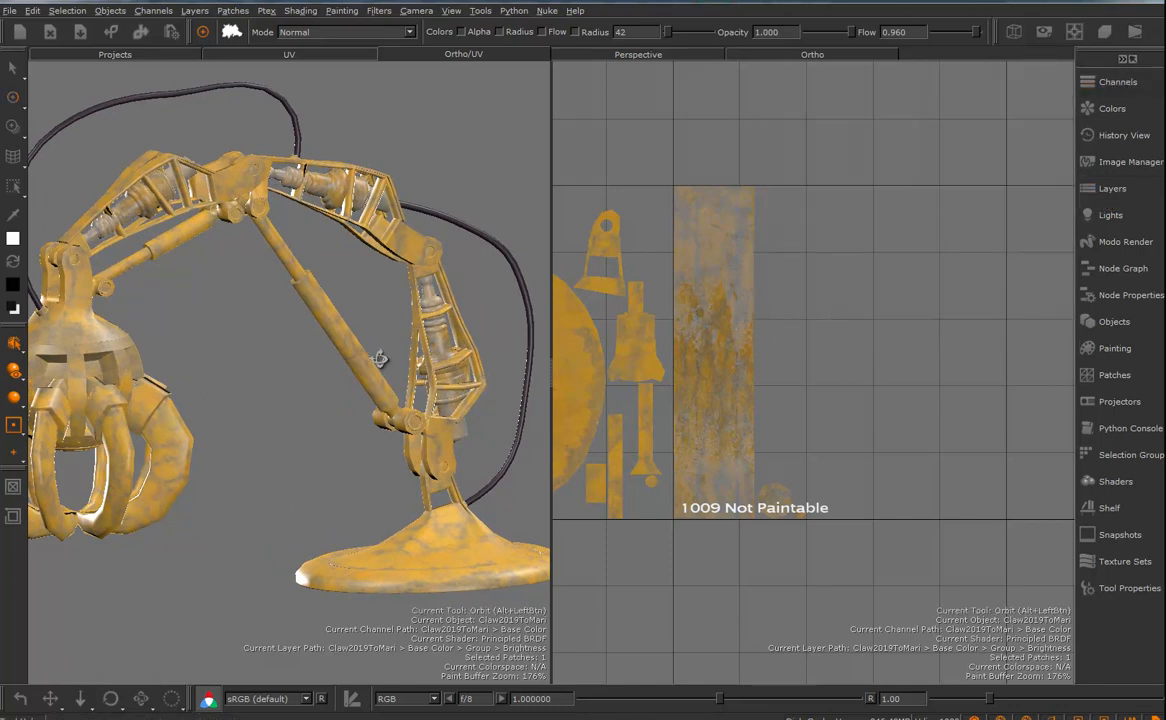
{"action": "left_click_drag", "start_coordinate": [406, 354], "coordinate": [350, 328], "text": "alt"}
{"action": "right_click_drag", "start_coordinate": [350, 328], "coordinate": [357, 364], "text": "alt"}
{"action": "left_click_drag", "start_coordinate": [357, 364], "coordinate": [358, 365], "text": "alt"}
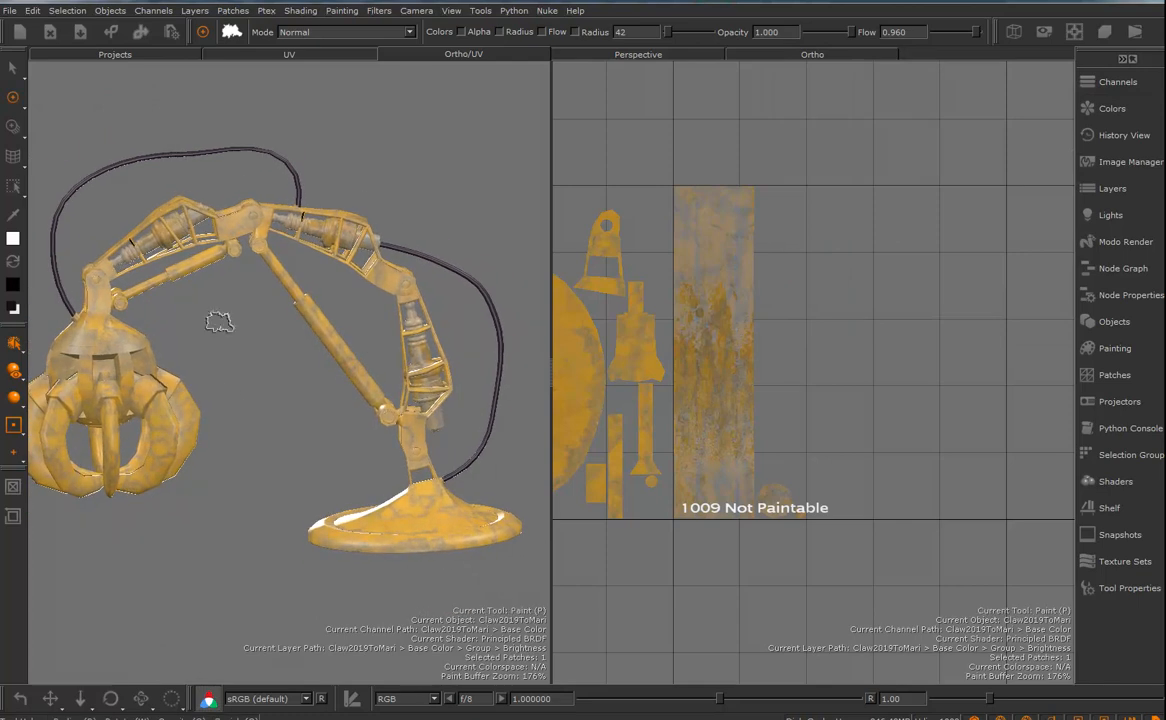